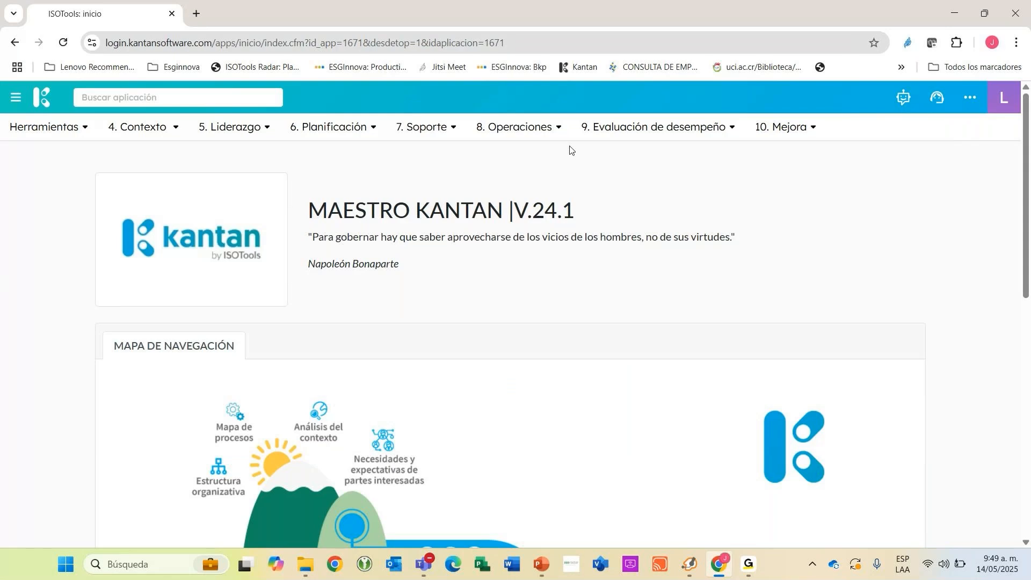
# Log out of the account and log back in to Kantan with the saved credentials.
pyautogui.click(975, 102)
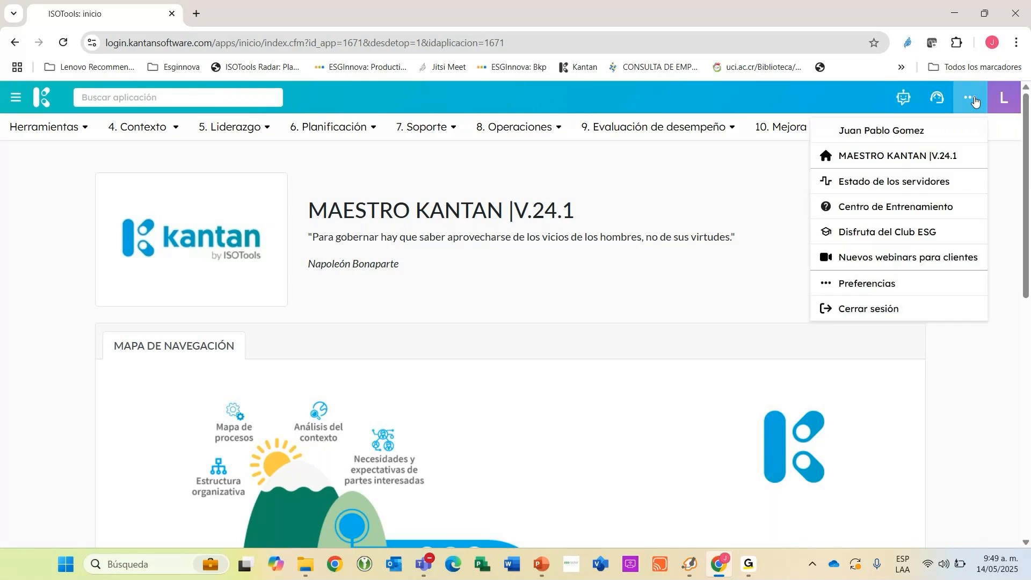
pyautogui.click(866, 306)
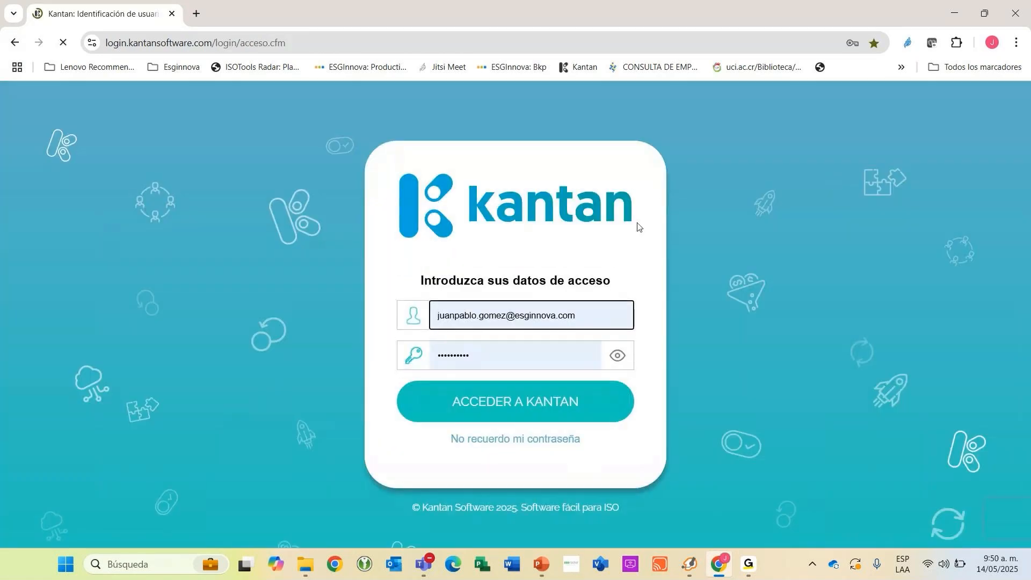
pyautogui.press('Return')
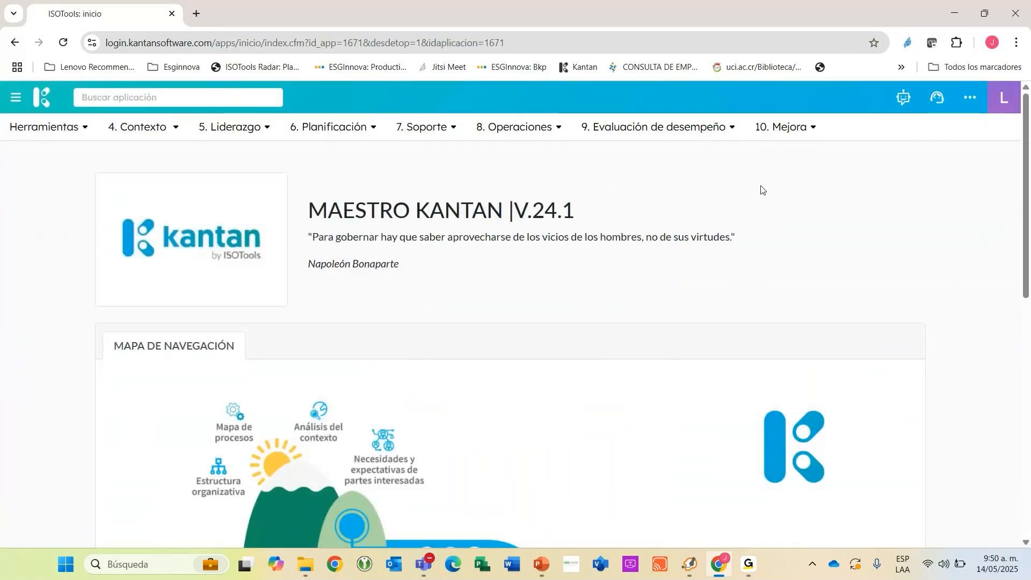
# Examine the modules shown on the home page's navigation map, from context analysis down to audits and corrective actions.
pyautogui.scroll(-4, 739, 188)
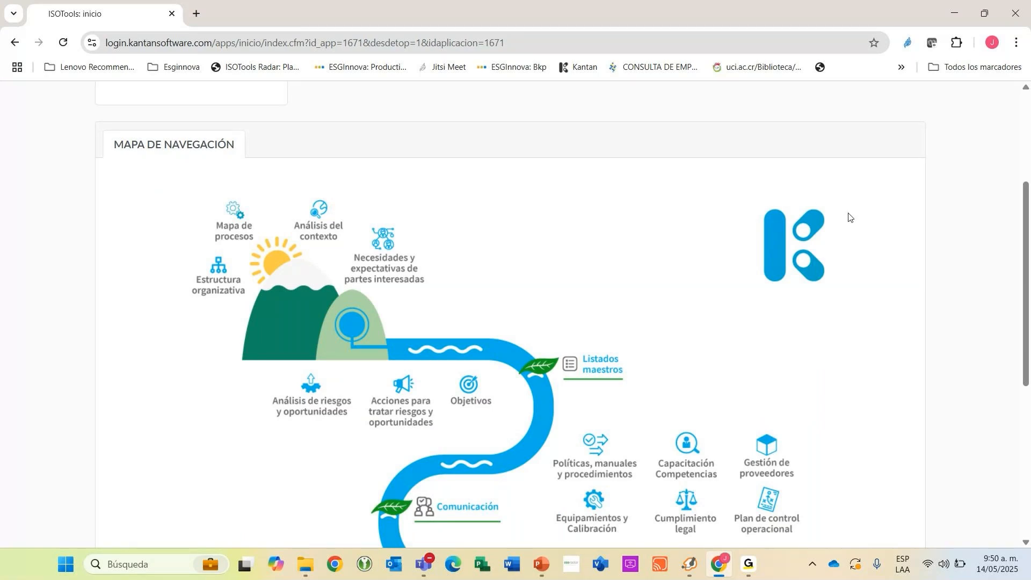
pyautogui.scroll(2, 516, 204)
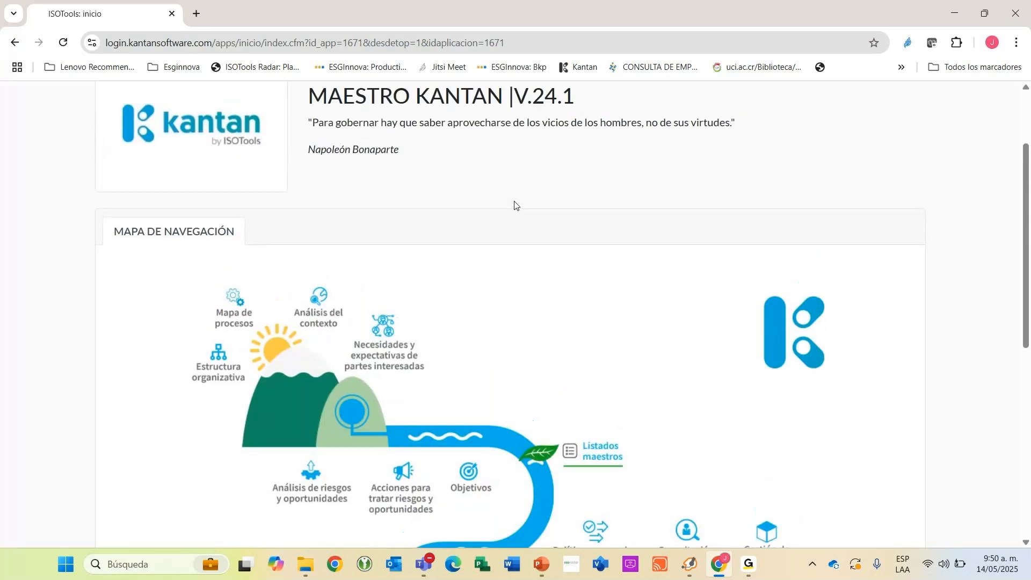
pyautogui.scroll(2, 514, 204)
pyautogui.scroll(-3, 516, 202)
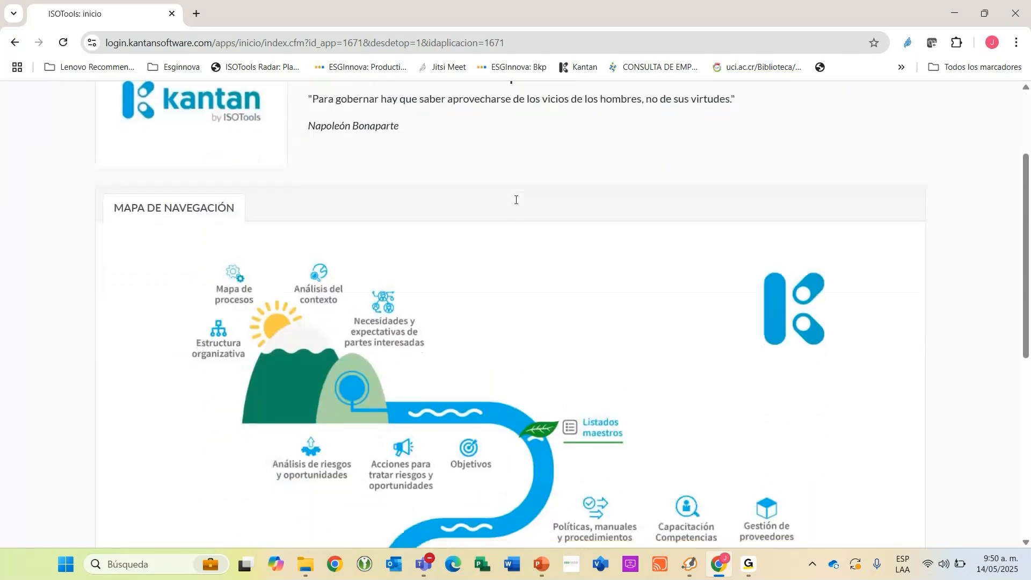
pyautogui.scroll(-1, 516, 200)
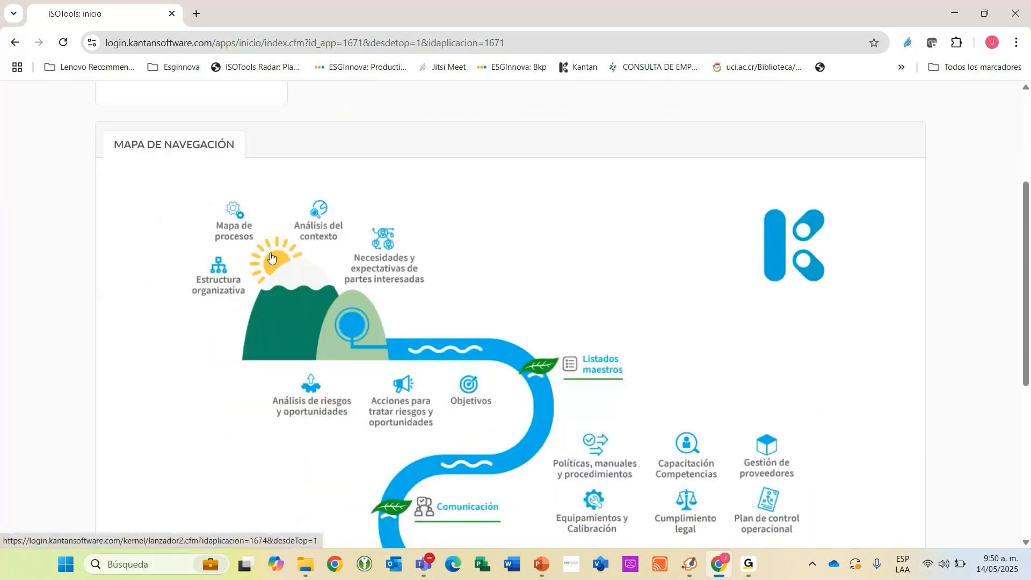
pyautogui.scroll(-2, 271, 256)
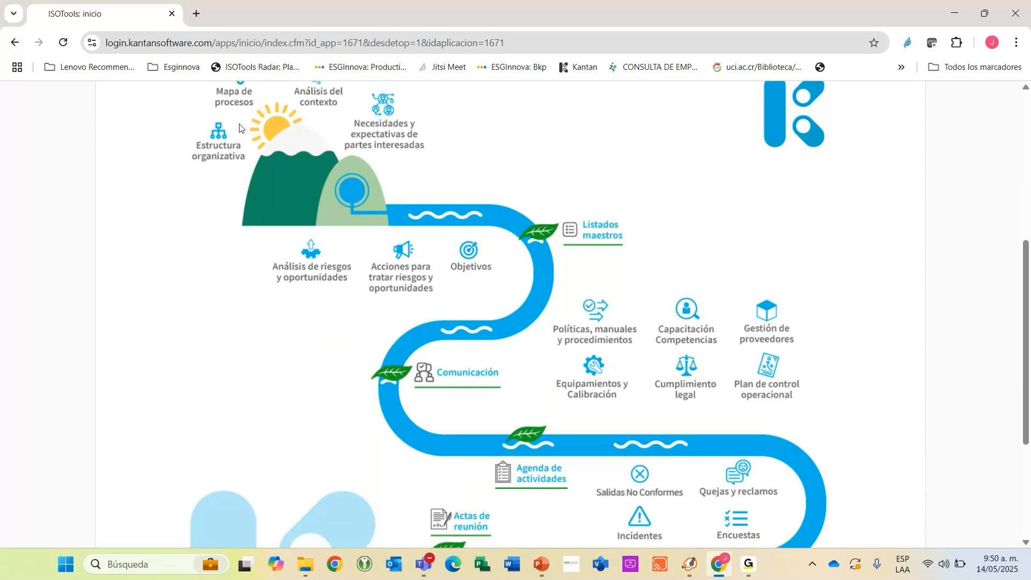
pyautogui.scroll(1, 239, 128)
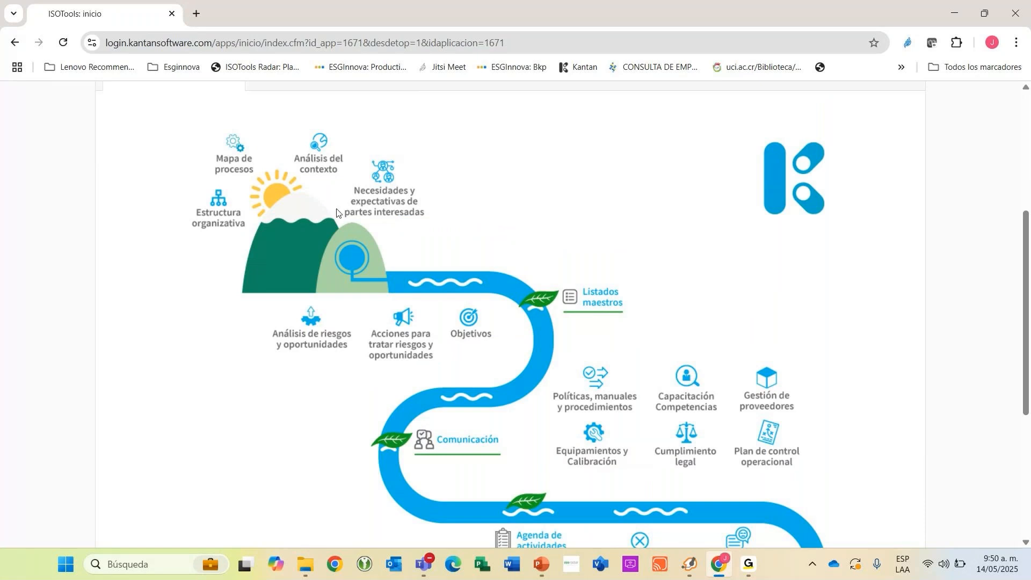
pyautogui.scroll(-1, 261, 180)
pyautogui.scroll(-1, 263, 179)
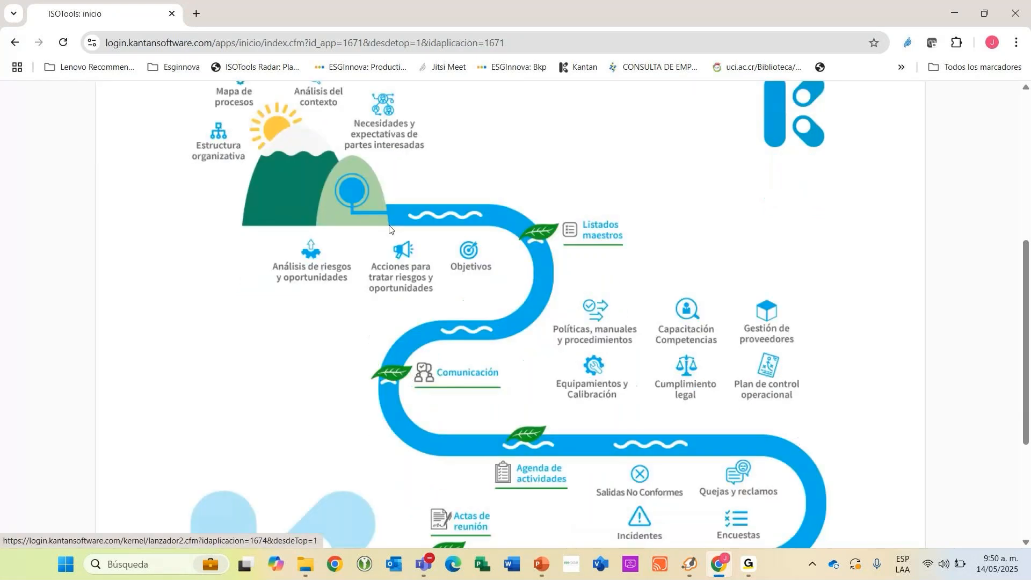
pyautogui.scroll(-4, 451, 382)
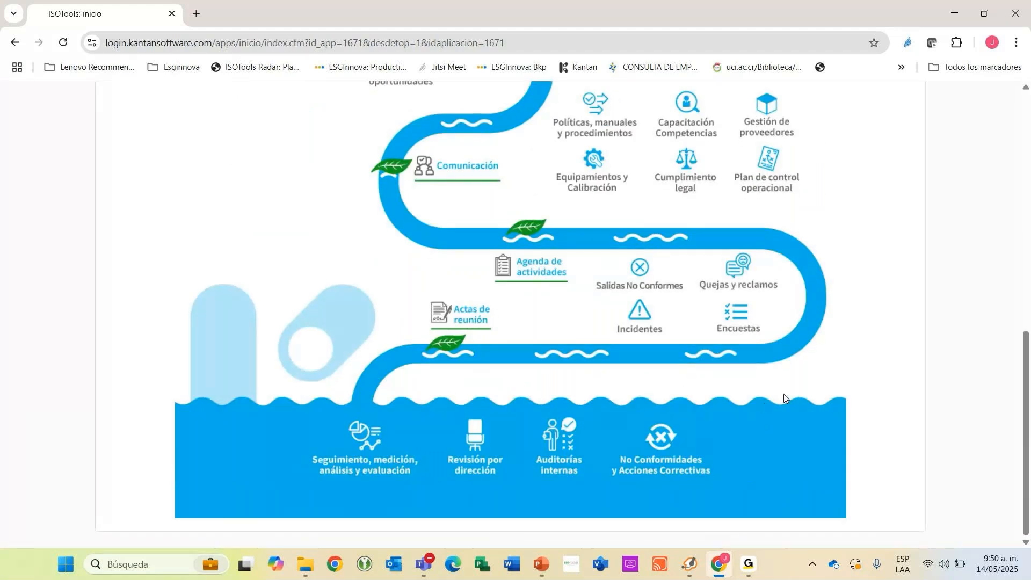
pyautogui.scroll(2, 714, 369)
pyautogui.scroll(8, 704, 352)
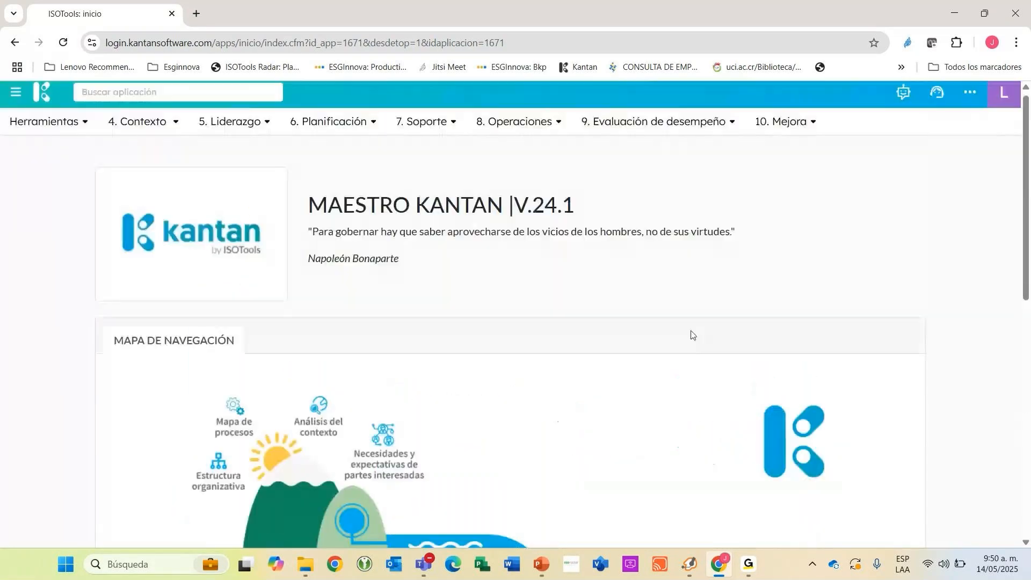
# Look over the modules grouped by ISO chapter and open Control Operacional from 8. Operaciones.
pyautogui.click(501, 124)
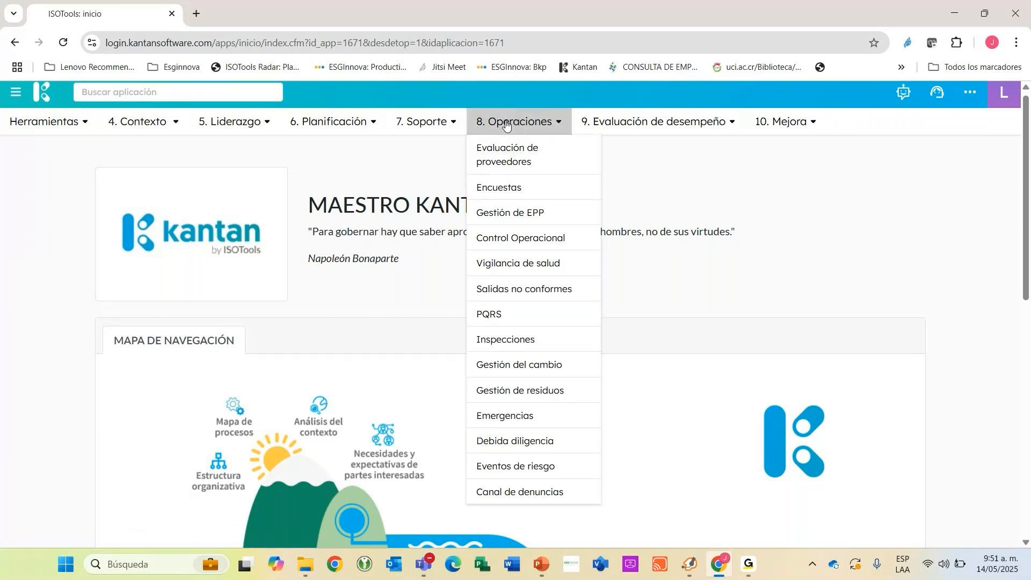
pyautogui.moveTo(150, 124)
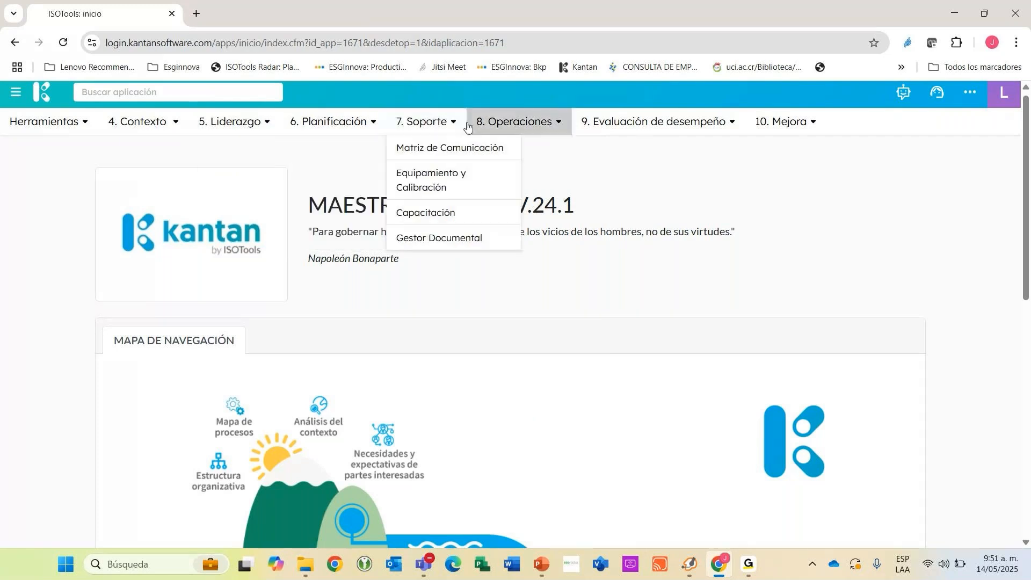
pyautogui.moveTo(516, 124)
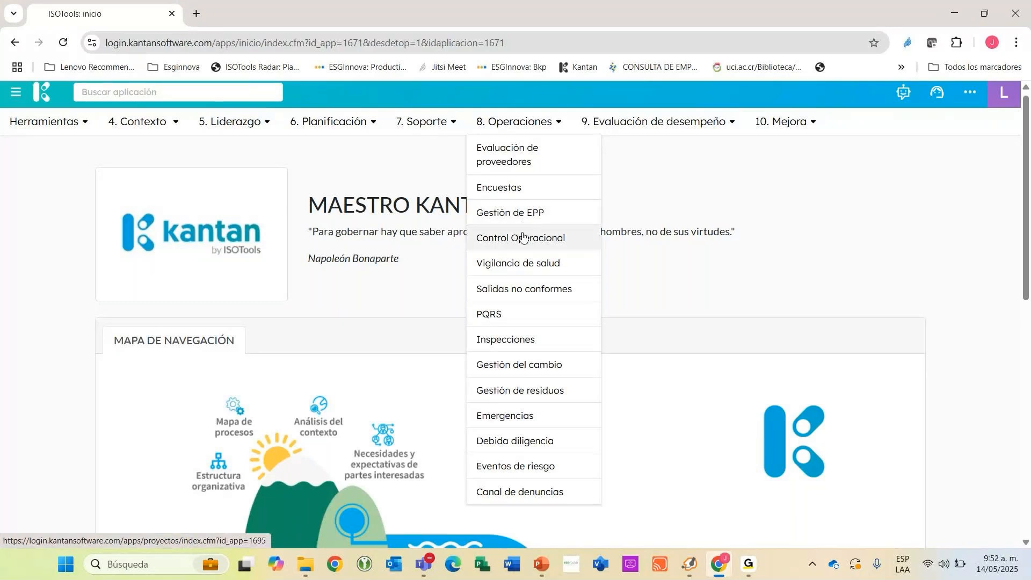
pyautogui.click(523, 238)
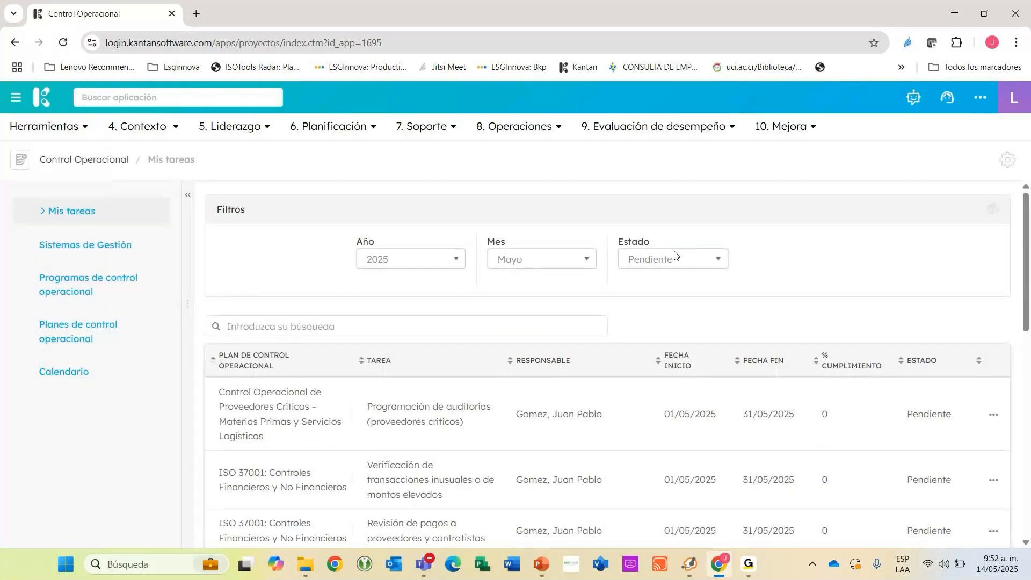
# Search the available applications for "ries".
pyautogui.click(163, 97)
pyautogui.write('rie')
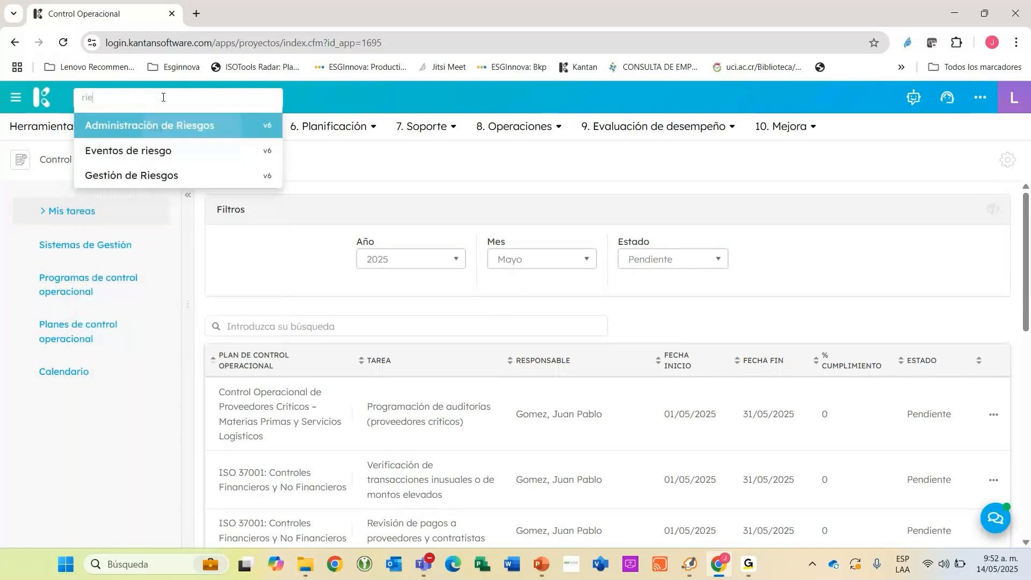
pyautogui.write('s')
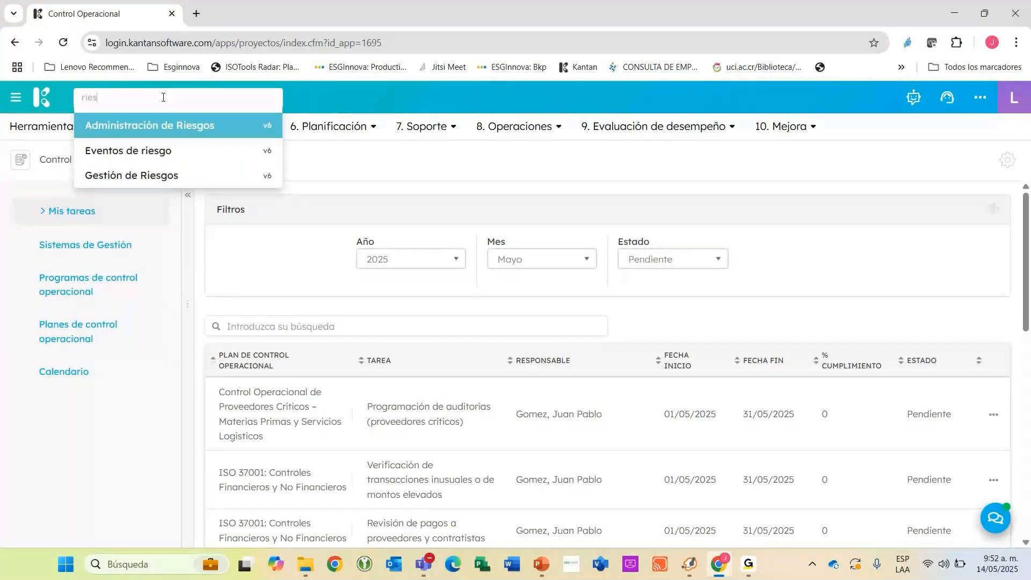
# View the Sistemas de Gestión list, check Programas de control operacional, and return to Sistemas de Gestión.
pyautogui.click(841, 263)
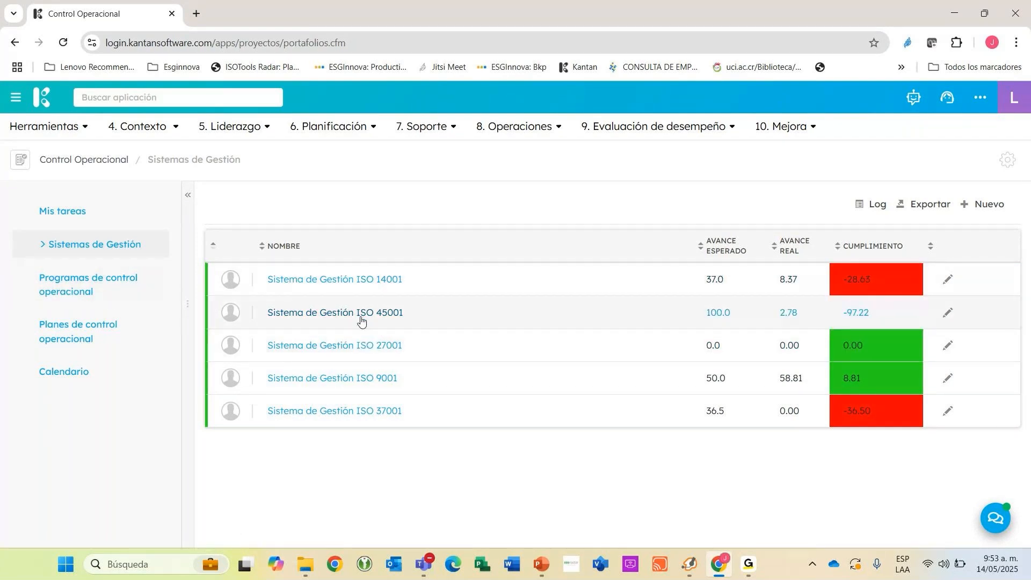
pyautogui.click(103, 294)
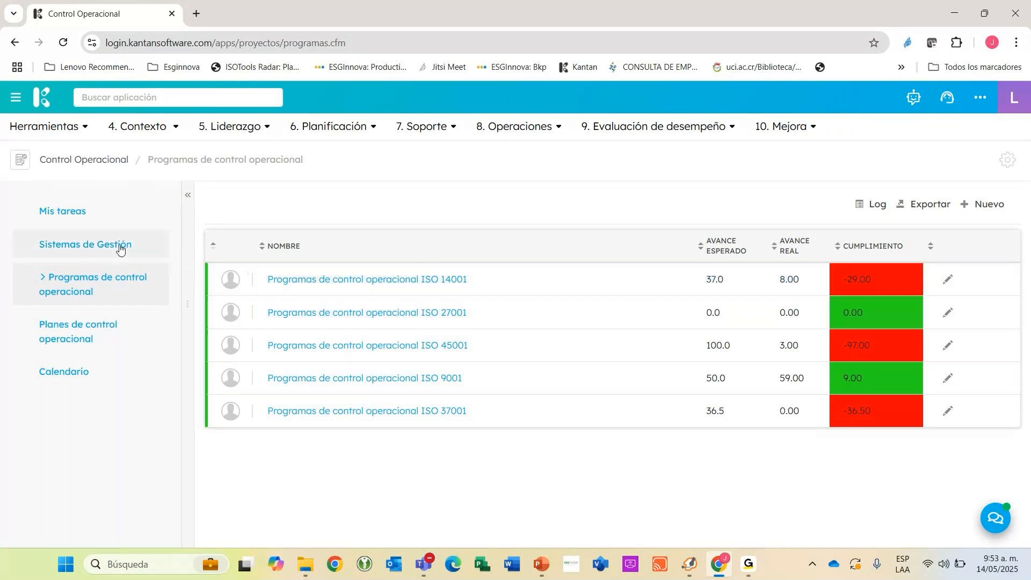
pyautogui.click(119, 244)
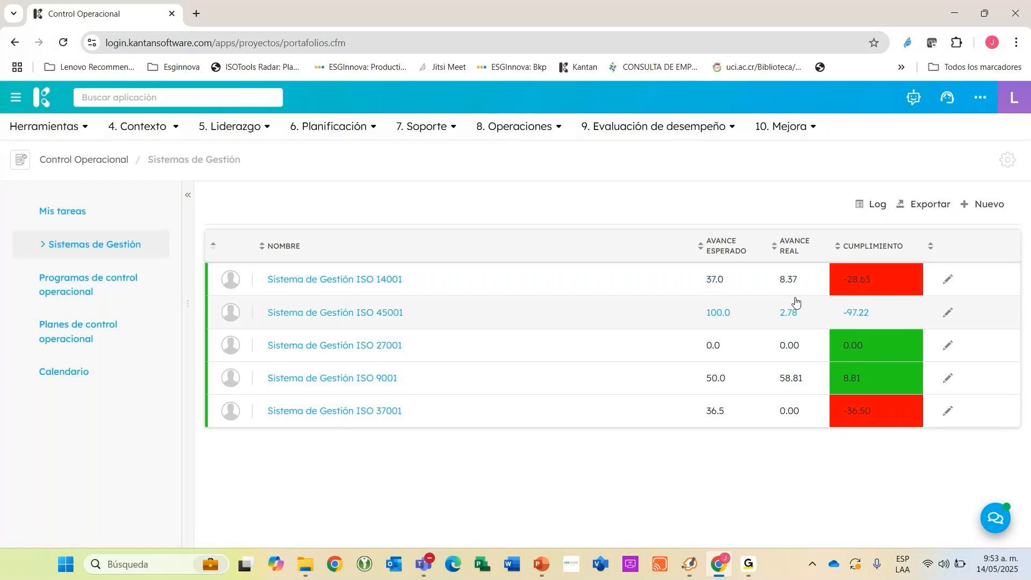
# Open Planes de control operacional and review the progress and compliance of the listed plans.
pyautogui.click(92, 333)
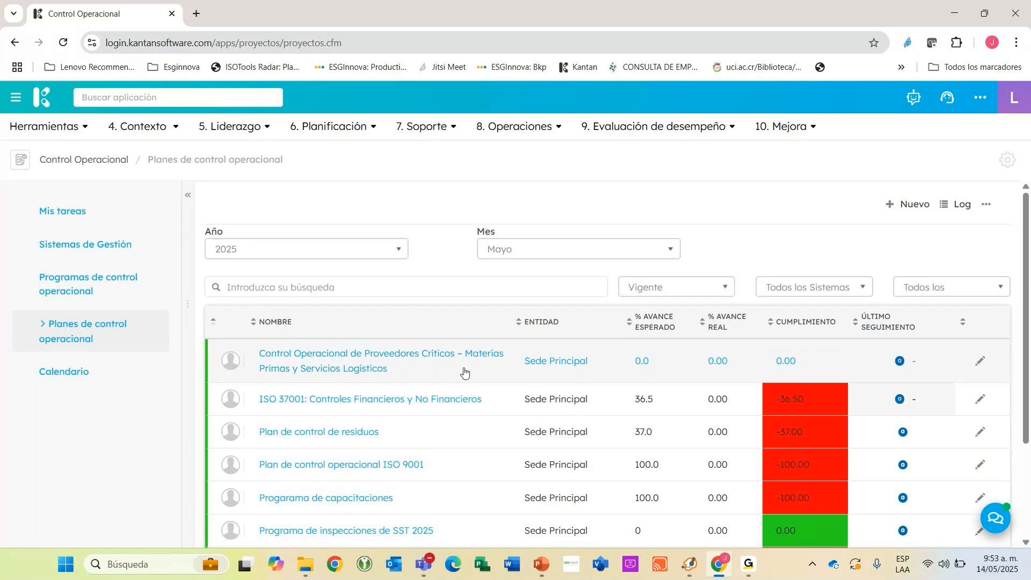
pyautogui.scroll(-3, 464, 372)
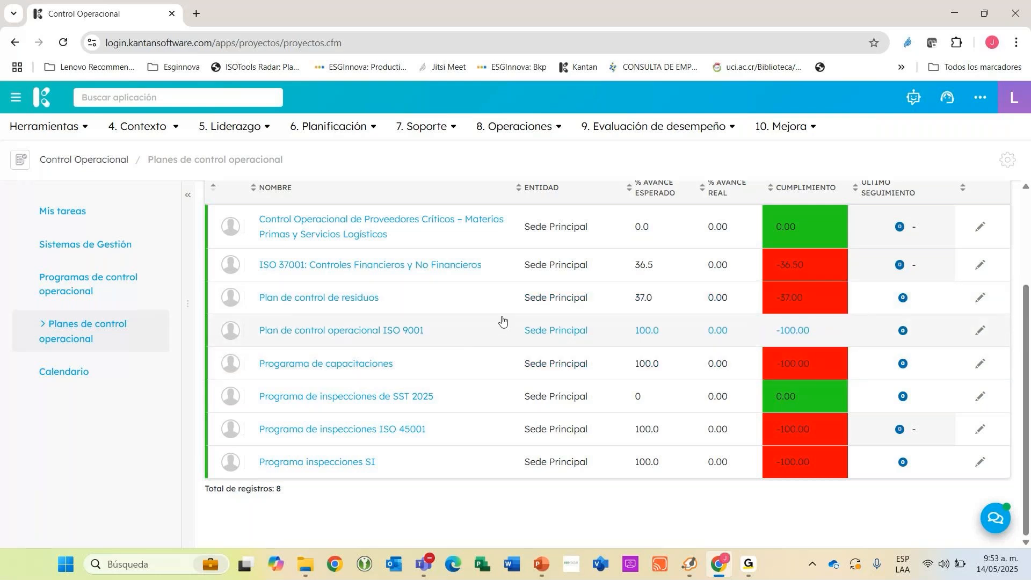
pyautogui.scroll(1, 698, 333)
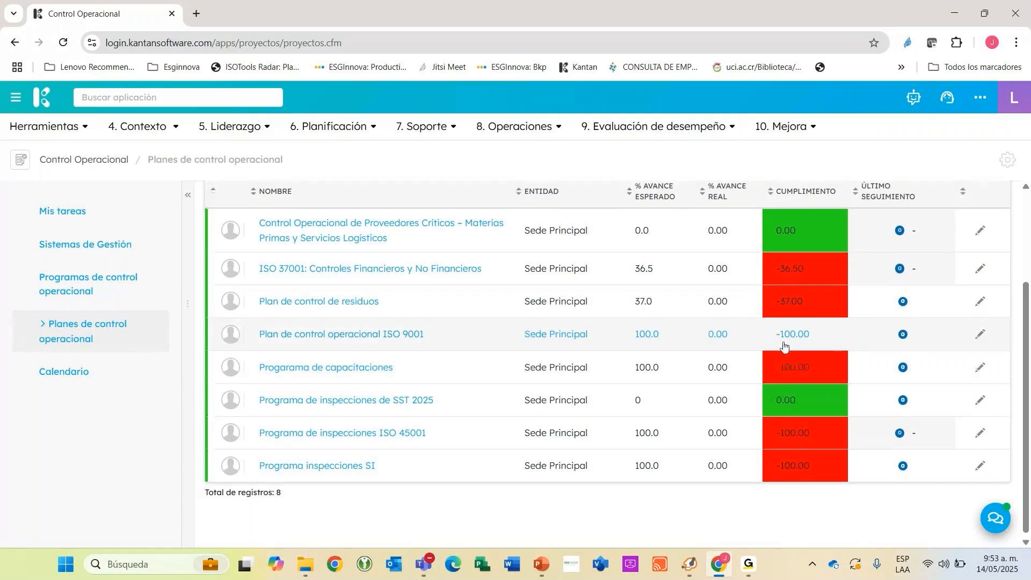
pyautogui.scroll(3, 784, 343)
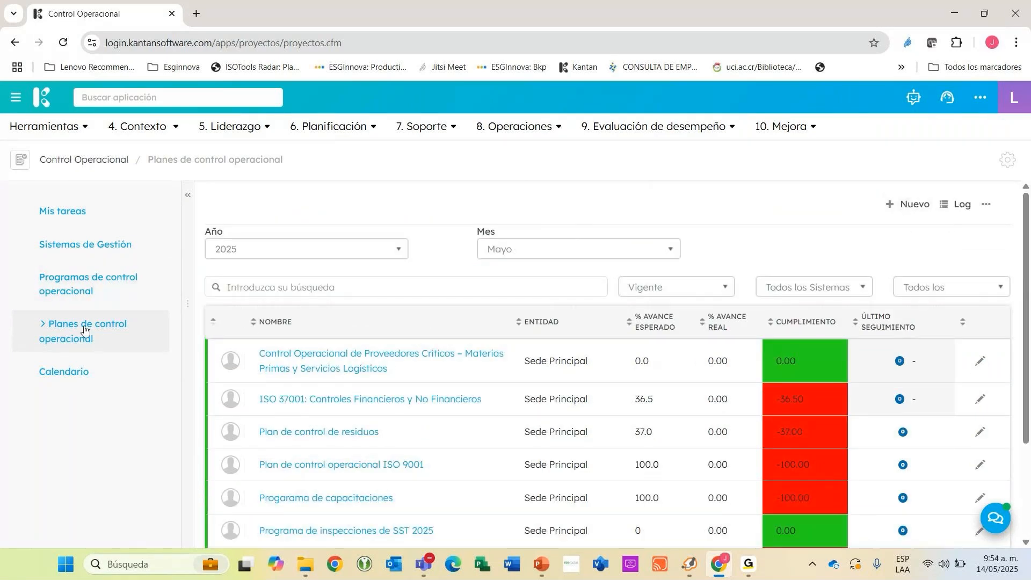
# Create a new operational control plan and enter its name as "Porgrama de gestión par la prevención de riesgo químico".
pyautogui.click(783, 226)
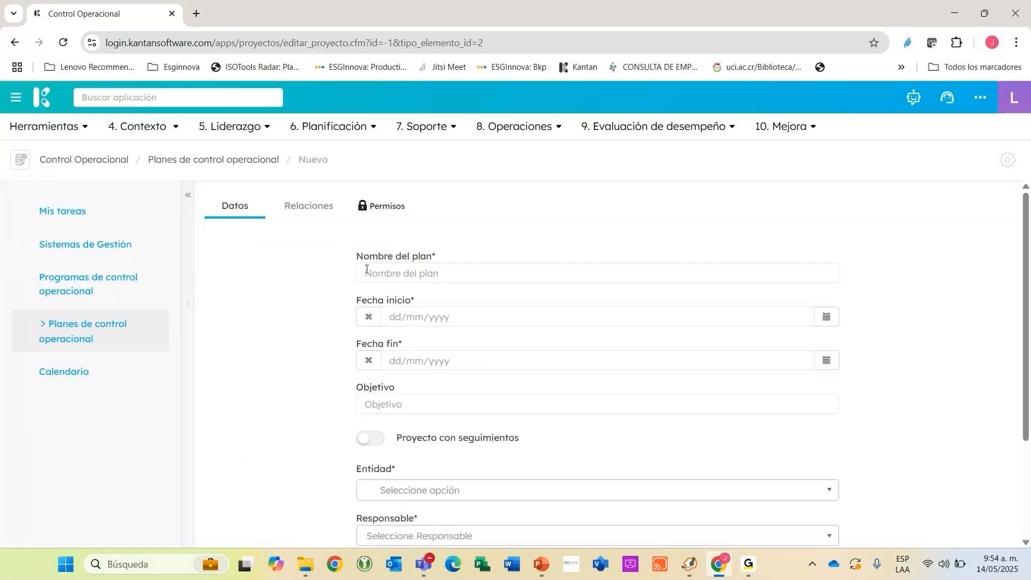
pyautogui.click(405, 269)
pyautogui.write('´prgram,')
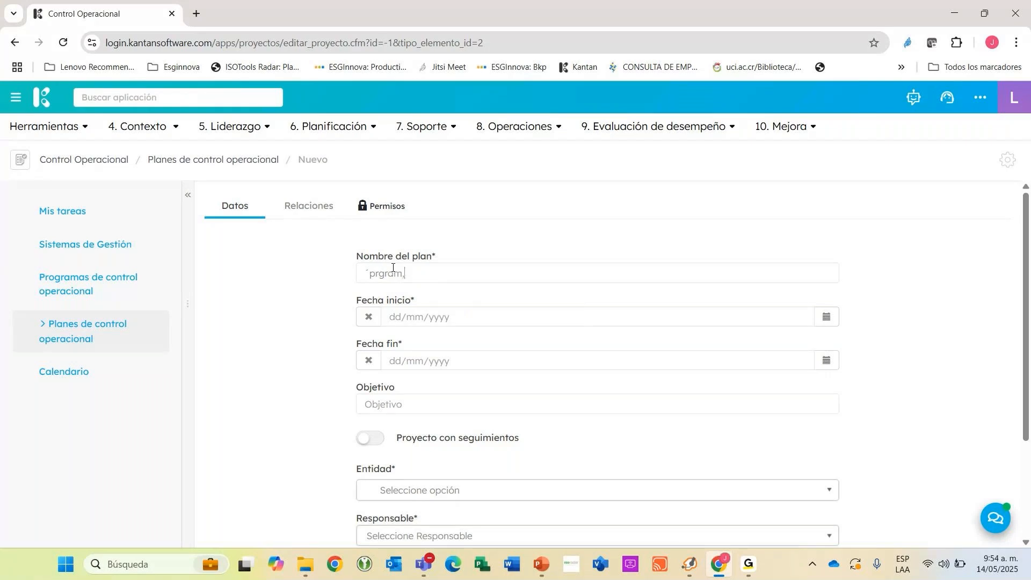
pyautogui.press('BackSpace')
pyautogui.press('BackSpace')
pyautogui.press('BackSpace')
pyautogui.press('BackSpace')
pyautogui.press('BackSpace')
pyautogui.press('BackSpace')
pyautogui.press('BackSpace')
pyautogui.press('BackSpace')
pyautogui.write('Porgrama de gestión par la prevenci')
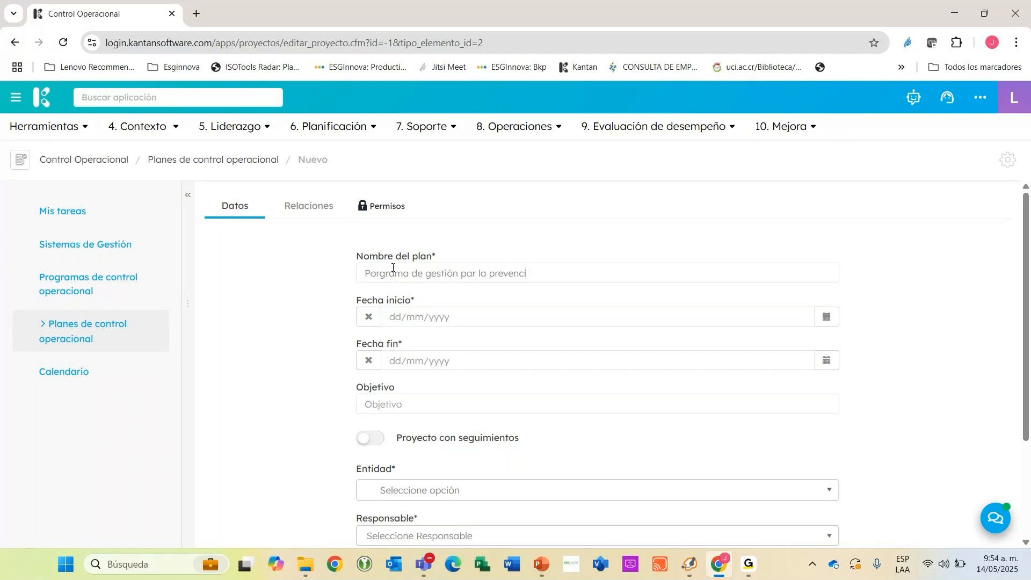
pyautogui.write('ón de riesgo químico')
# Correct the first word of the plan name to "Programa".
pyautogui.click(369, 272)
pyautogui.press('Right')
pyautogui.press('Delete')
pyautogui.write('r')
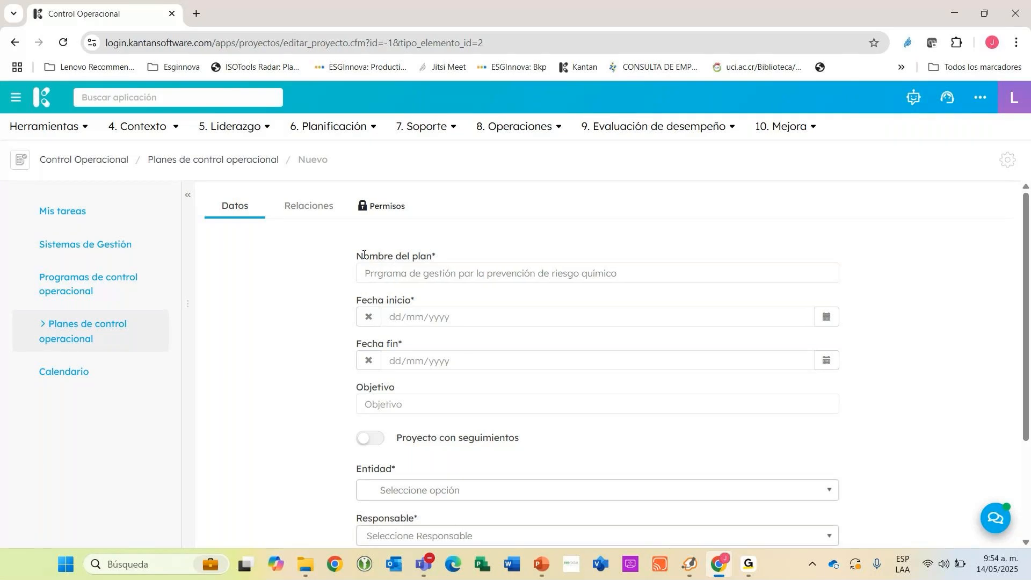
pyautogui.write('o')
pyautogui.press('Delete')
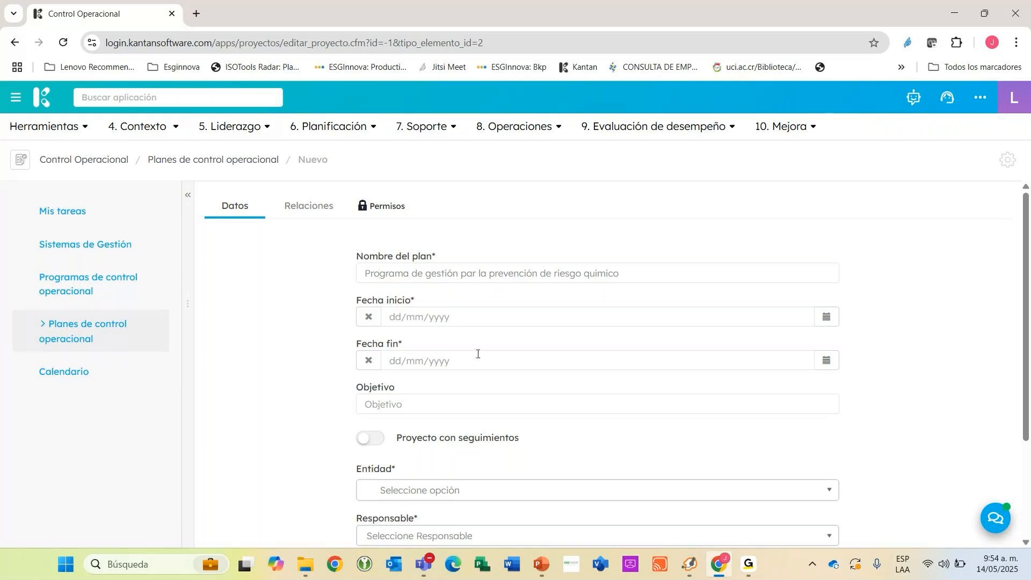
# Set the plan's start date to 01/01/2025 and its end date to 31/12/2025.
pyautogui.click(827, 317)
pyautogui.click(897, 341)
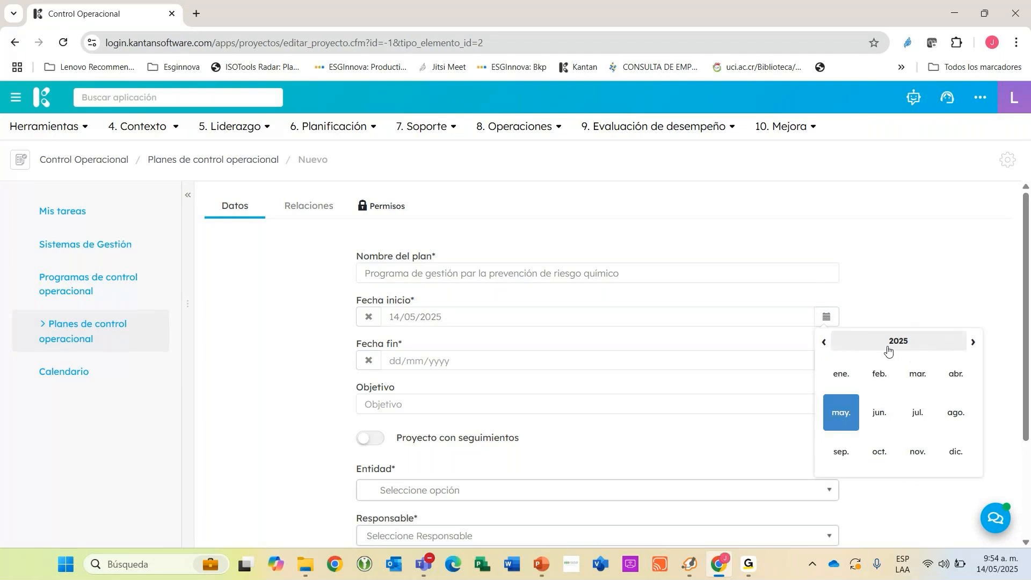
pyautogui.click(840, 374)
pyautogui.click(876, 382)
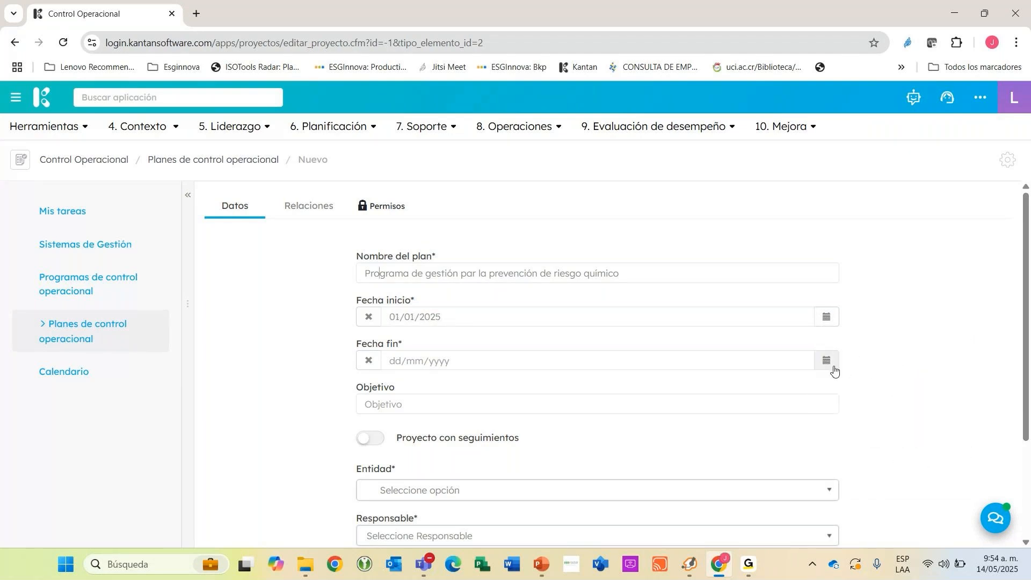
pyautogui.click(828, 362)
pyautogui.click(877, 517)
# Enter the plan's objective as "Minimizar el riesgo de enferemddes por exposición al riesgo químico".
pyautogui.scroll(-1, 596, 365)
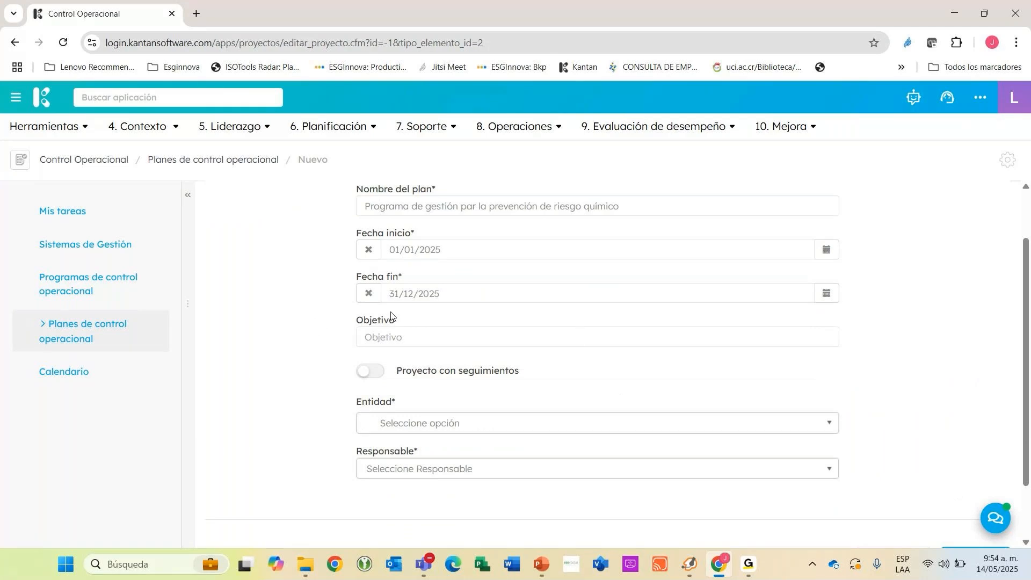
pyautogui.click(399, 336)
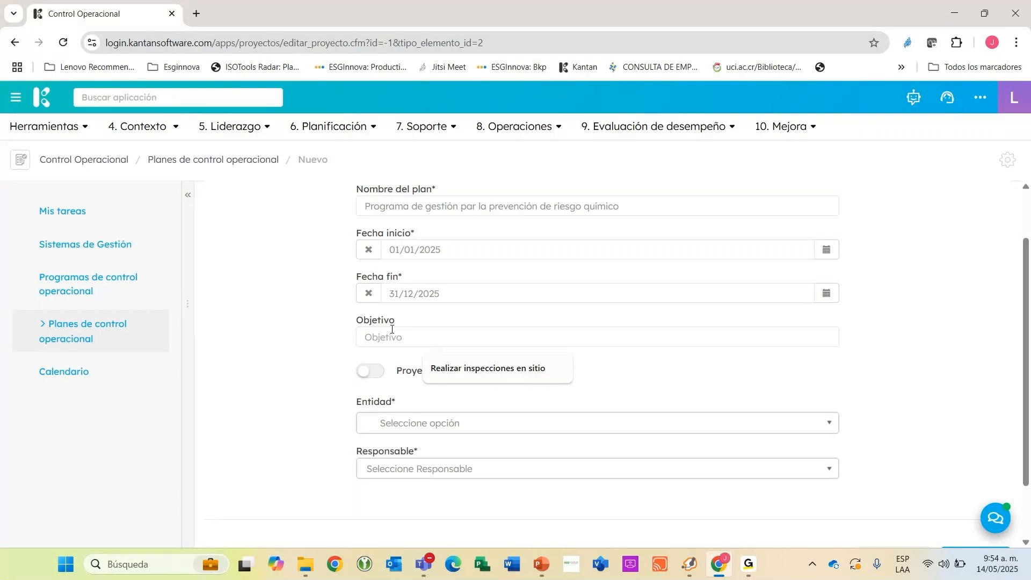
pyautogui.write('M')
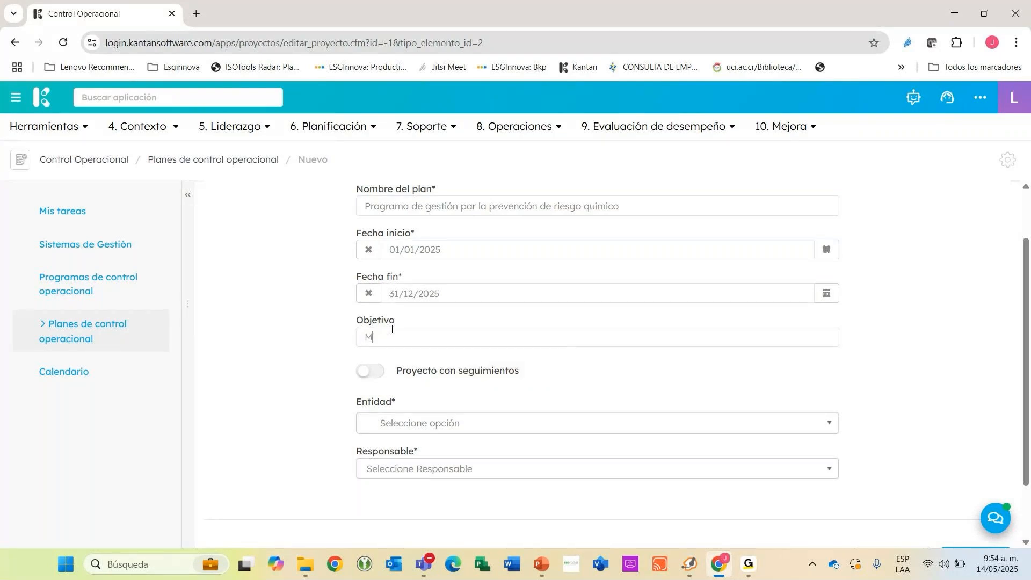
pyautogui.write('inizo')
pyautogui.press('BackSpace')
pyautogui.write('mizar e')
pyautogui.write('l riesgo de ')
pyautogui.write('enferemddes p')
pyautogui.write('or expo')
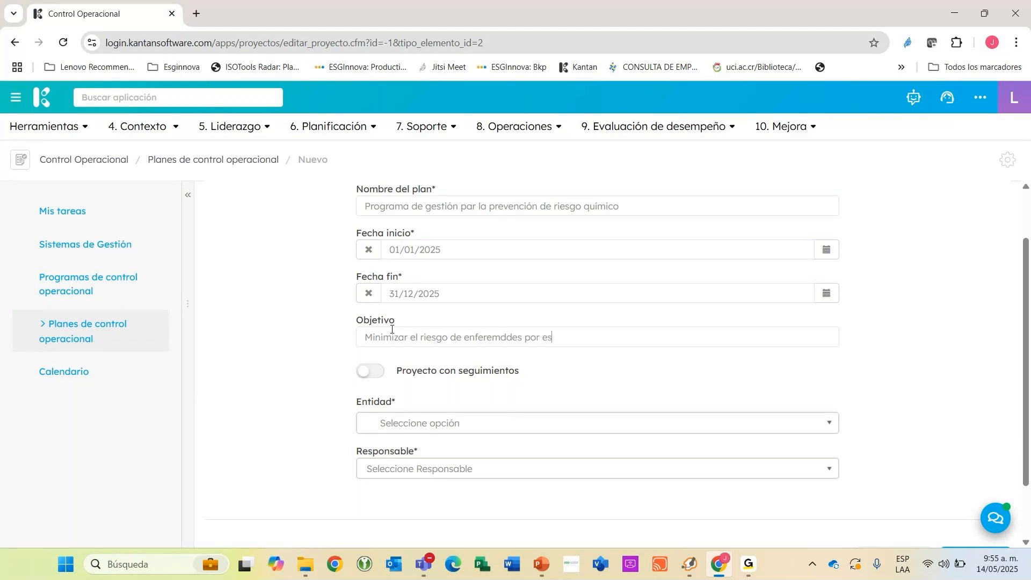
pyautogui.press('BackSpace')
pyautogui.write('osición al riesgo quím')
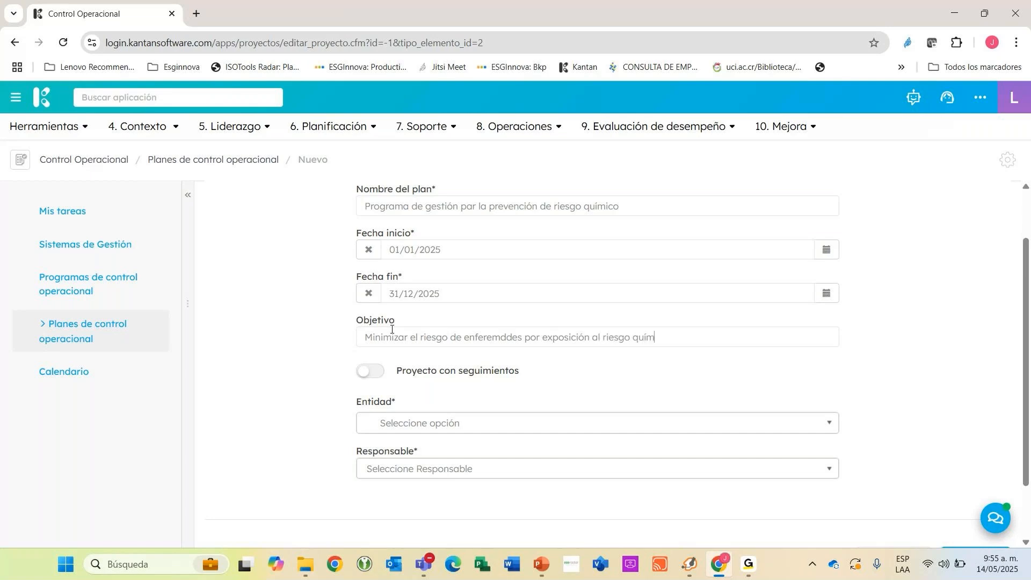
pyautogui.write('ico')
# Set the plan's entity to Sede Principal and assign the responsible person.
pyautogui.click(420, 424)
pyautogui.click(408, 486)
pyautogui.scroll(-1, 491, 385)
pyautogui.click(421, 357)
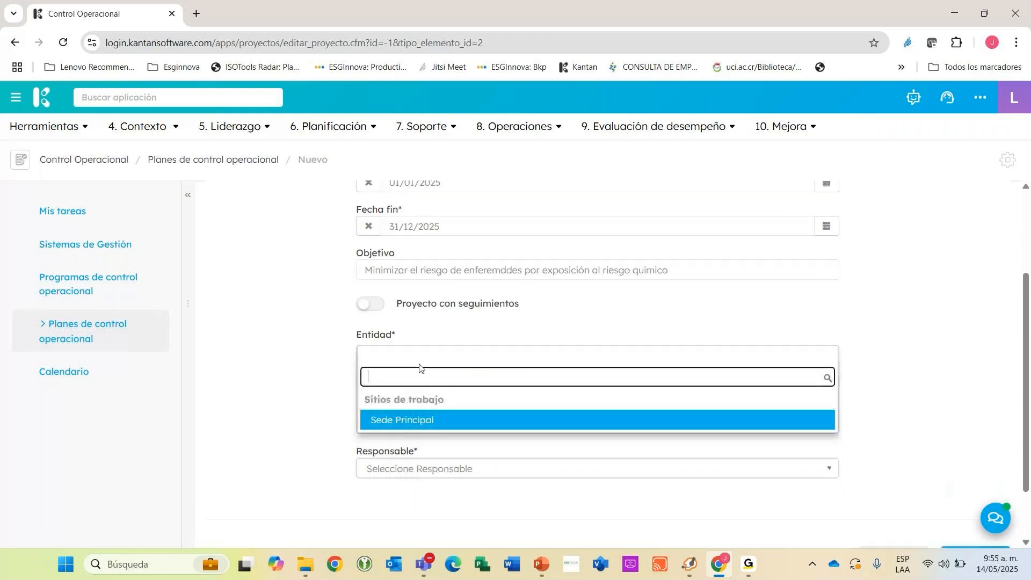
pyautogui.click(449, 418)
pyautogui.click(433, 399)
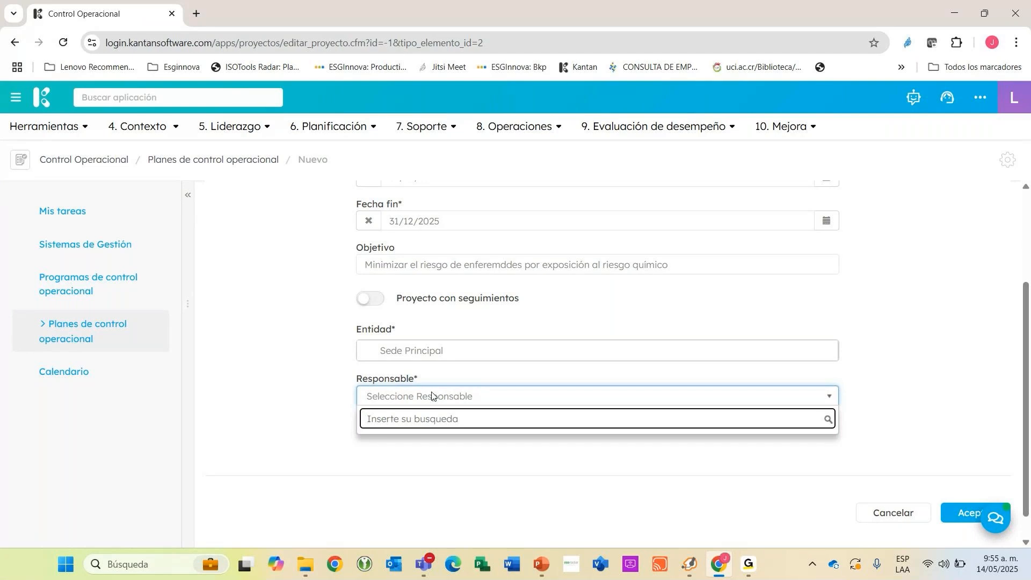
pyautogui.write('juan')
pyautogui.press('Return')
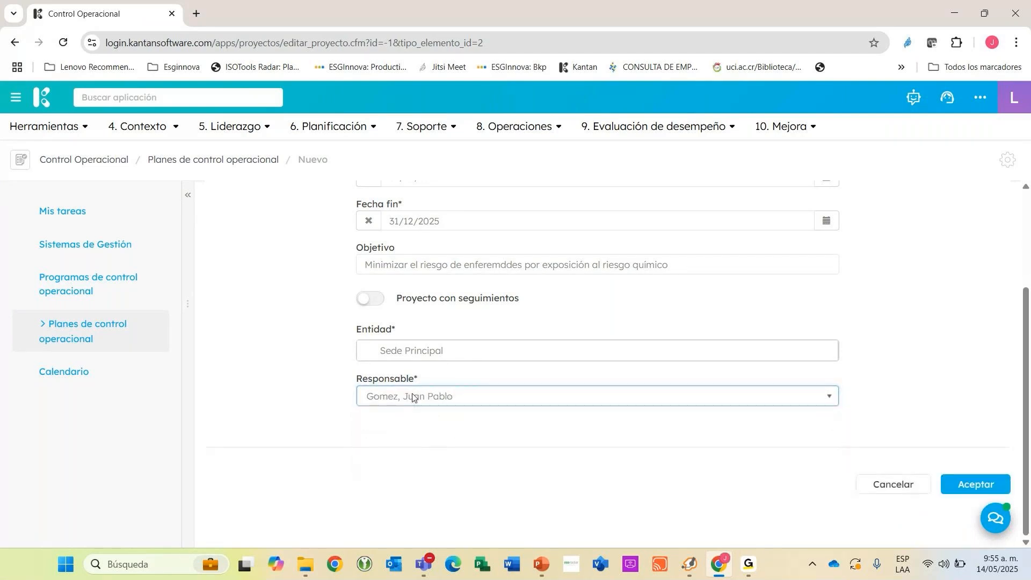
# Review the completed plan data and save the new operational control plan.
pyautogui.scroll(3, 456, 403)
pyautogui.scroll(-1, 459, 401)
pyautogui.scroll(2, 459, 401)
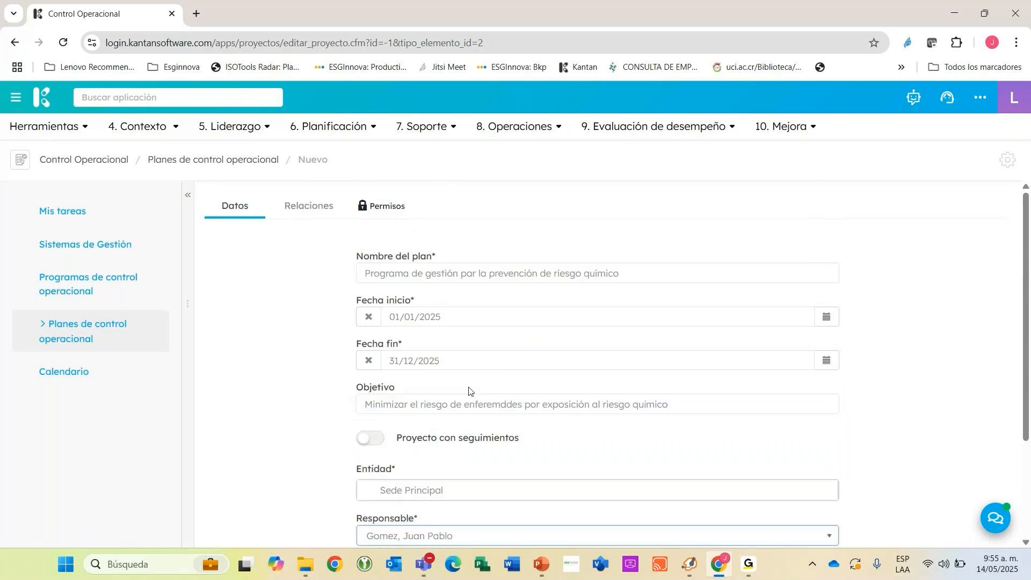
pyautogui.scroll(-3, 699, 402)
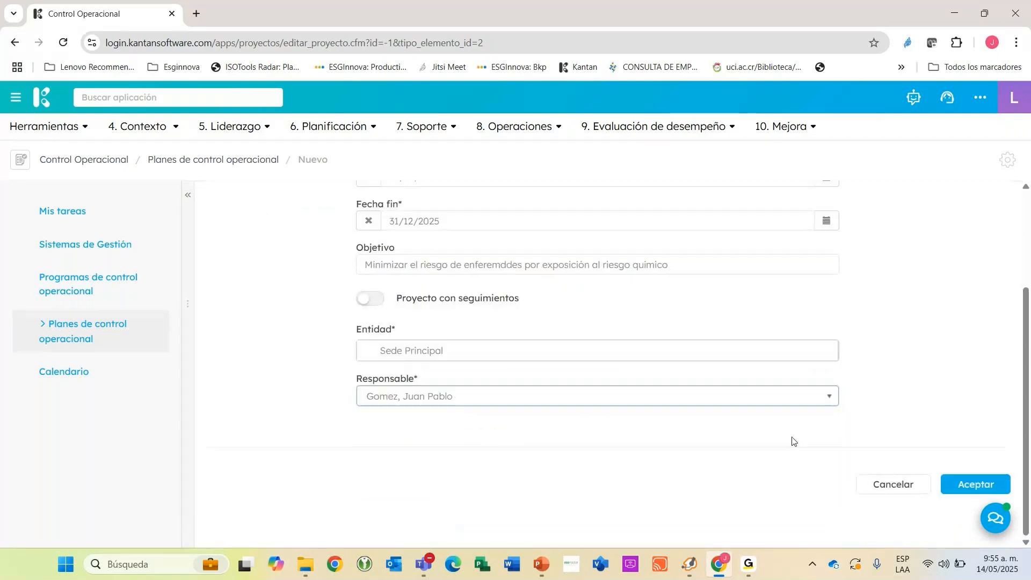
pyautogui.click(932, 484)
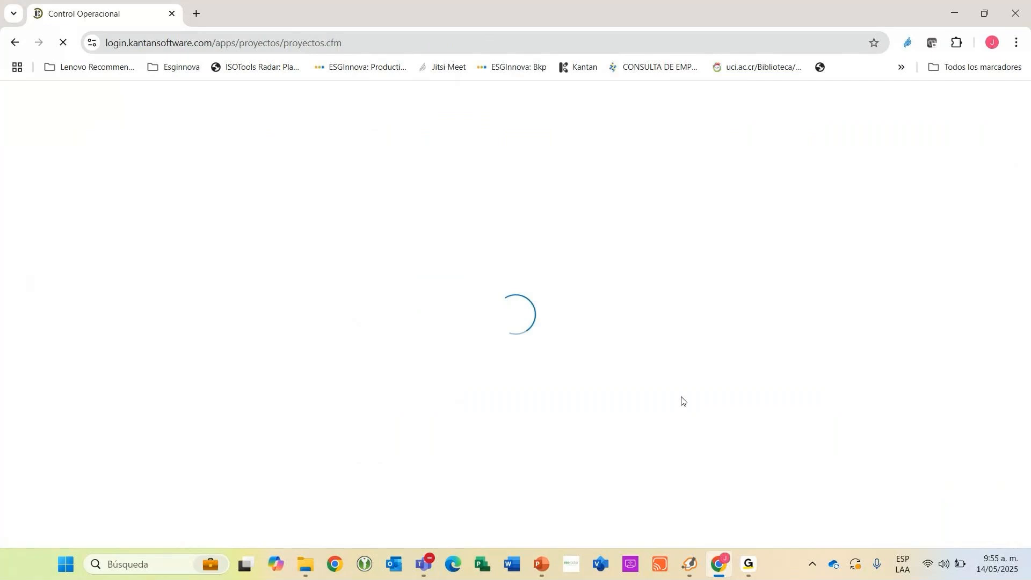
# Filter the plan list by the status En elaboración and open the chemical risk prevention plan.
pyautogui.click(677, 285)
pyautogui.click(661, 330)
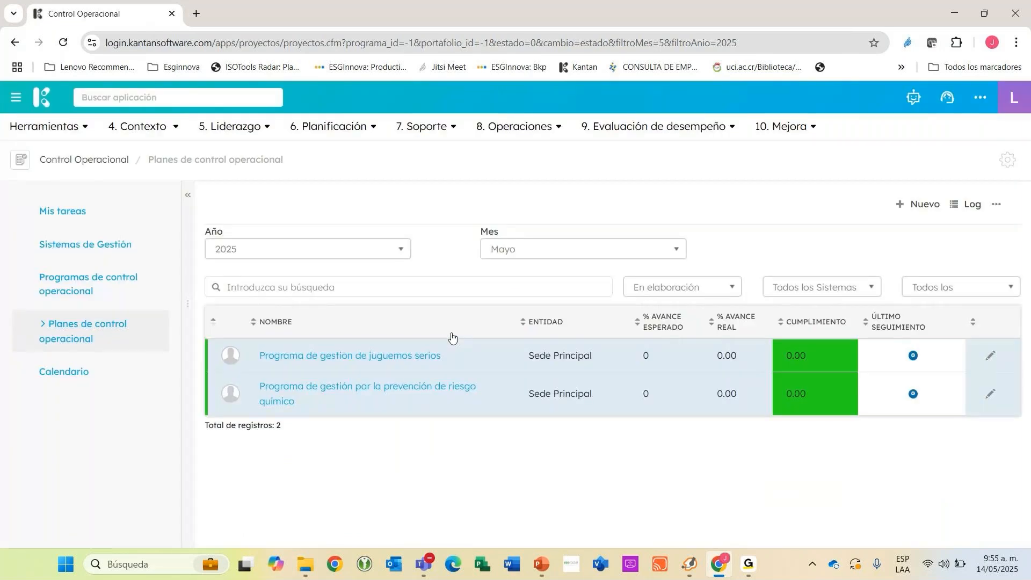
pyautogui.click(387, 391)
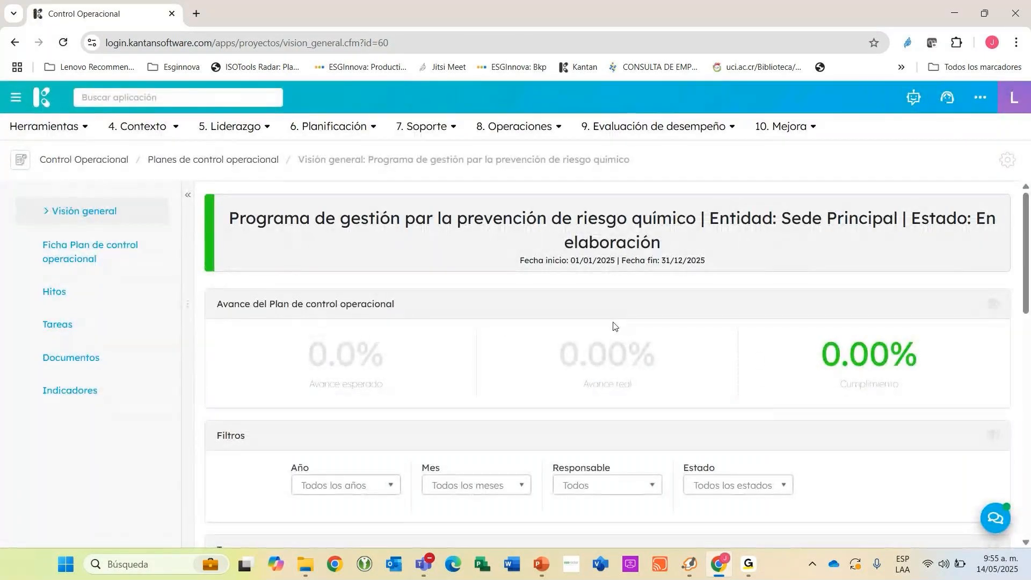
# Look at the Tareas section of the chemical risk plan and its header.
pyautogui.click(128, 336)
pyautogui.click(88, 321)
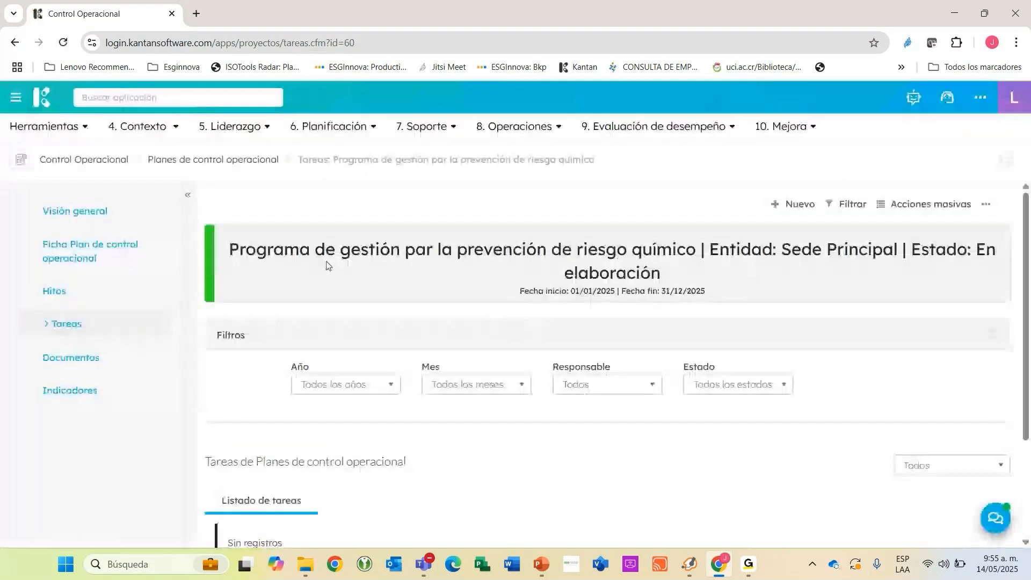
pyautogui.moveTo(285, 249); pyautogui.dragTo(698, 251)
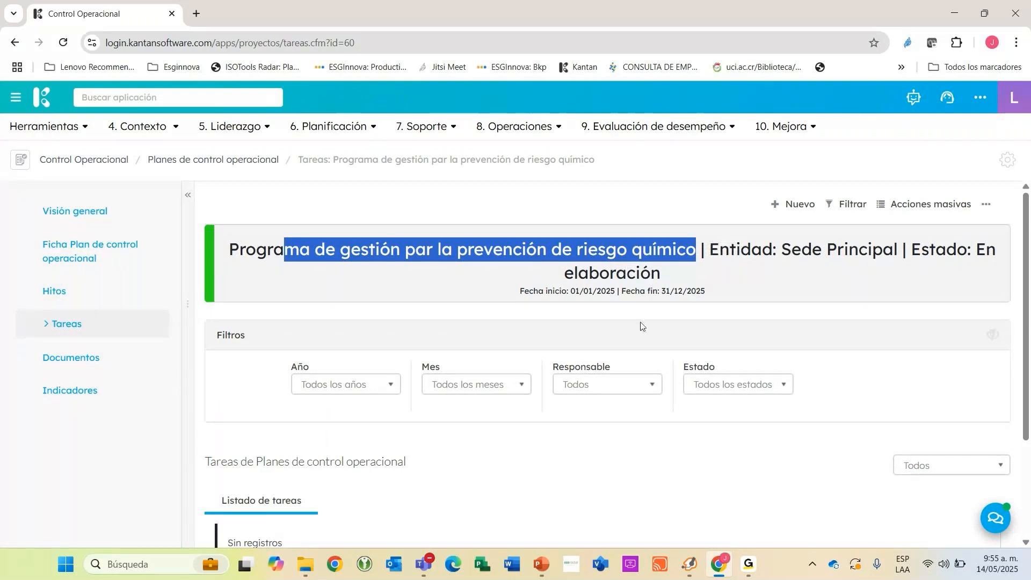
# Return to the plan's Visión general and examine its progress, filter and task sections.
pyautogui.click(130, 216)
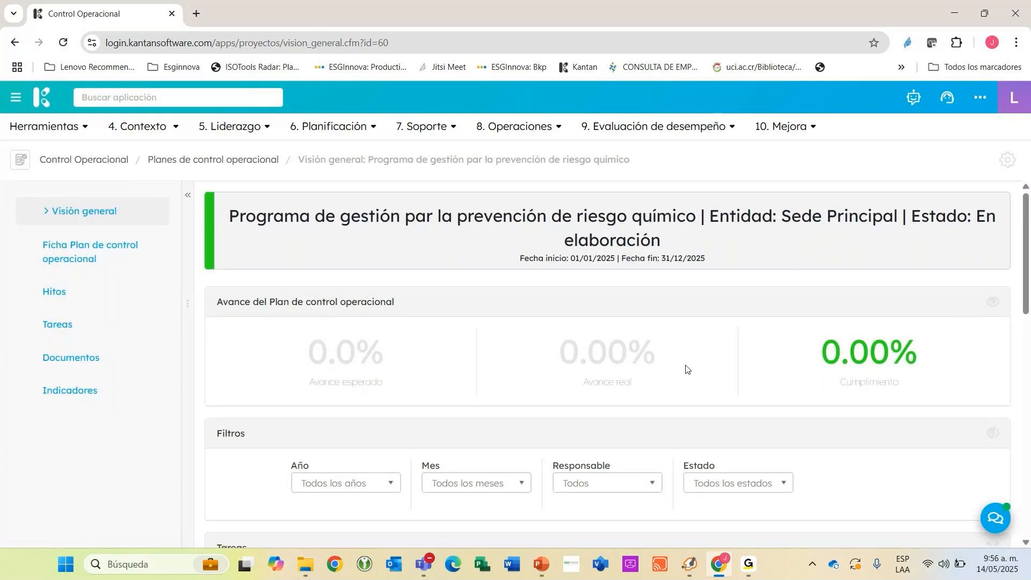
pyautogui.scroll(-3, 483, 354)
pyautogui.scroll(-2, 435, 376)
pyautogui.scroll(2, 464, 339)
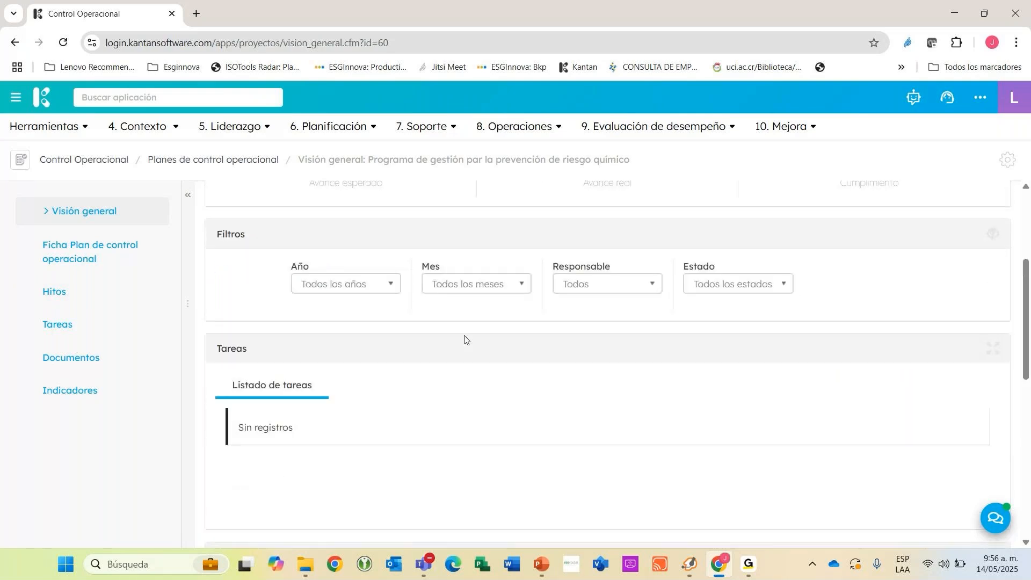
pyautogui.scroll(2, 465, 340)
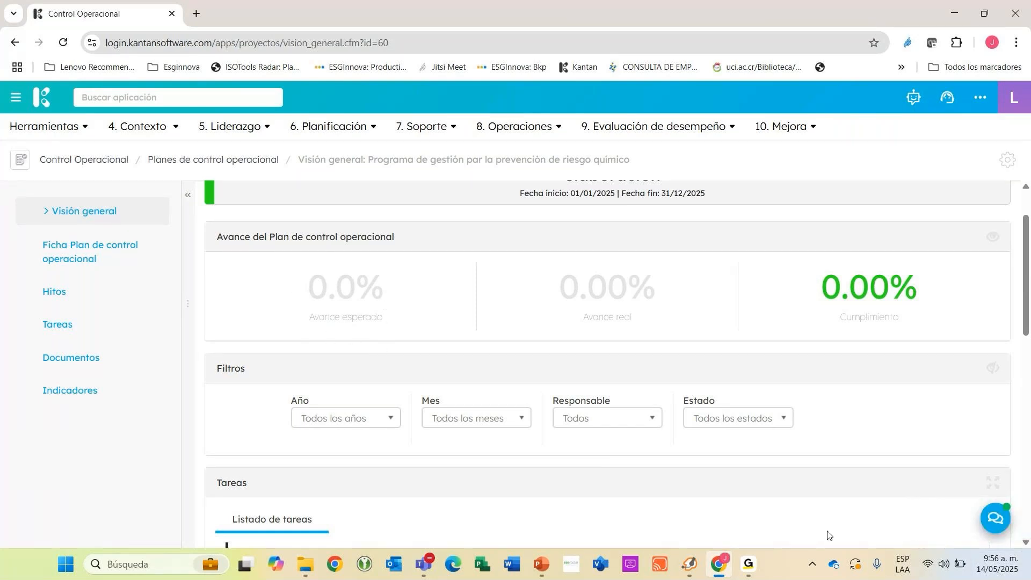
pyautogui.scroll(-3, 492, 350)
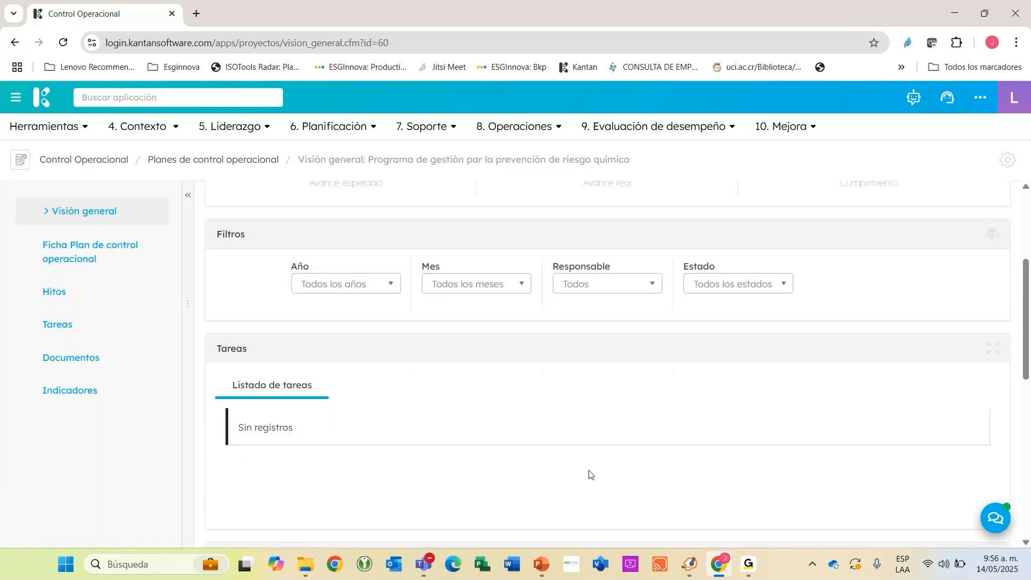
pyautogui.scroll(3, 589, 474)
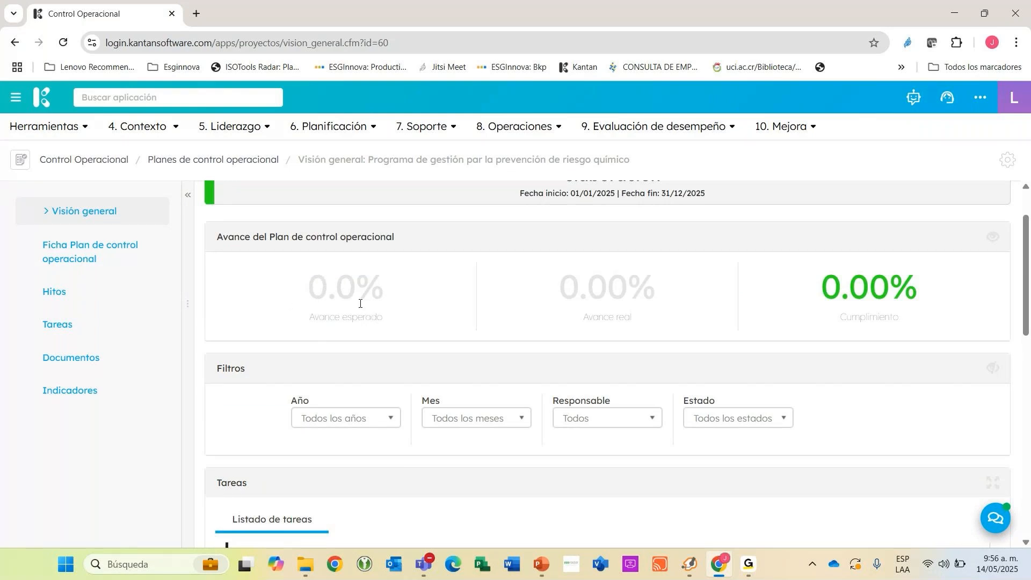
pyautogui.scroll(2, 368, 435)
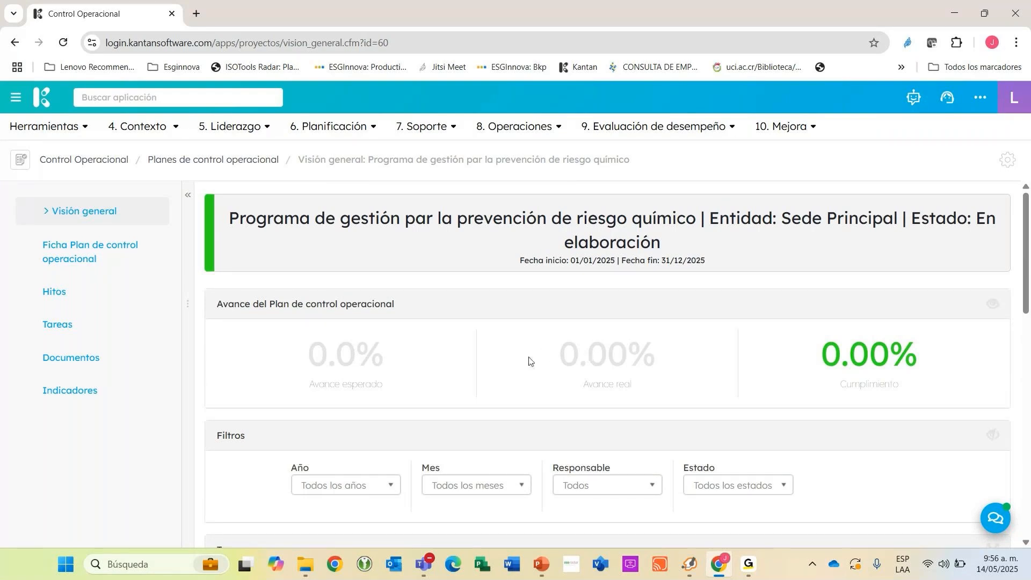
pyautogui.scroll(-5, 529, 361)
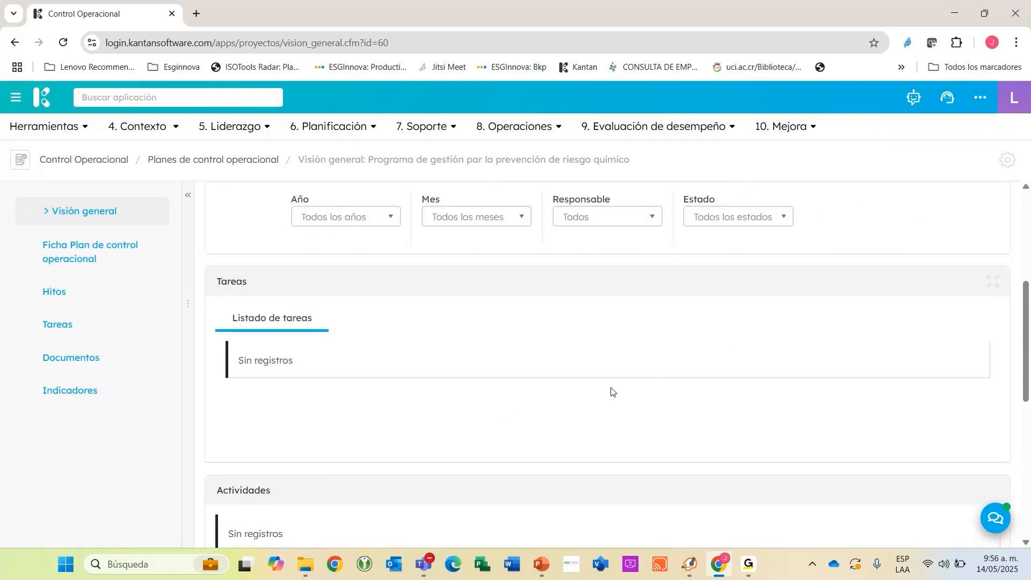
pyautogui.scroll(5, 650, 382)
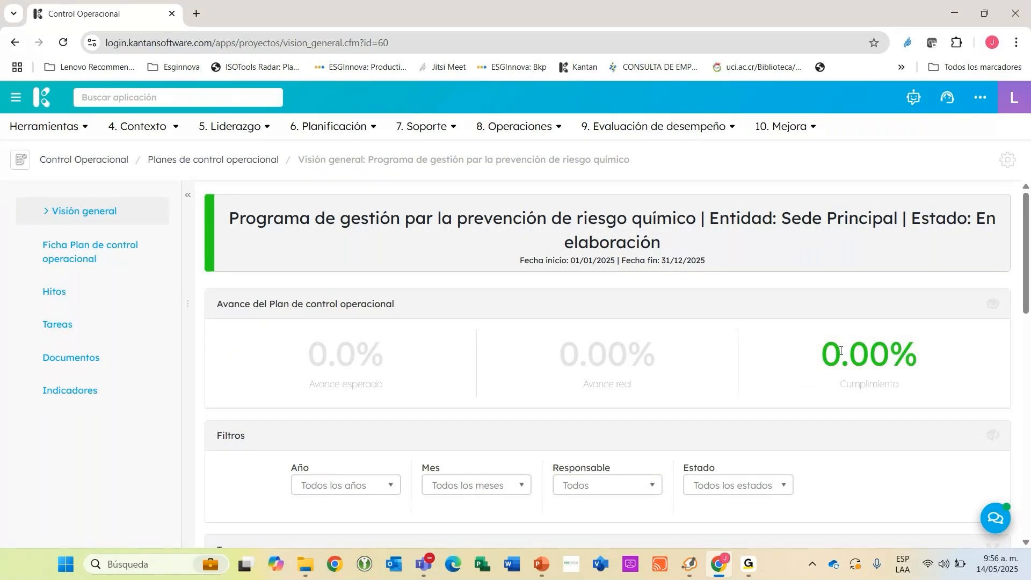
pyautogui.scroll(-3, 691, 502)
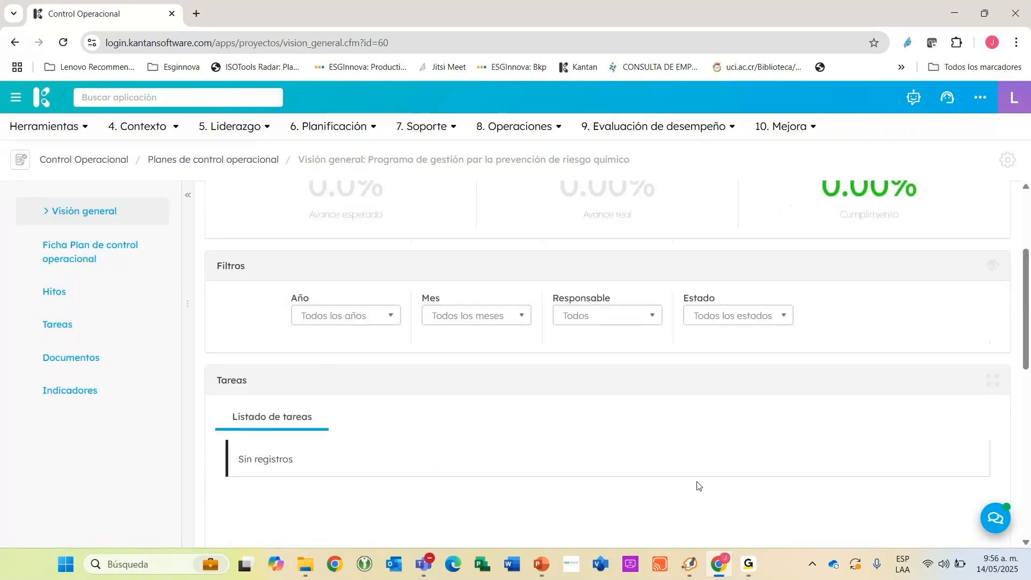
pyautogui.scroll(3, 798, 419)
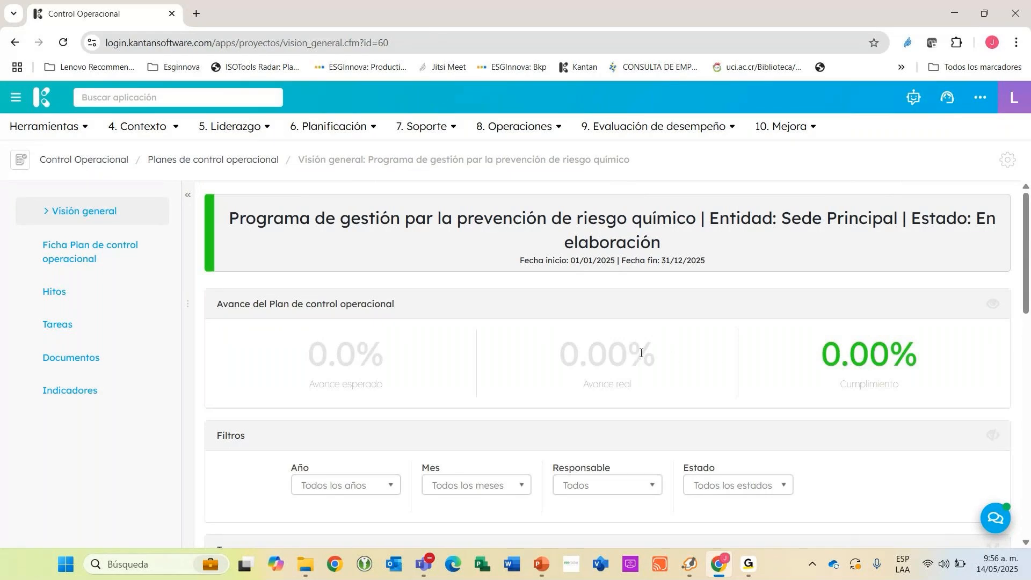
# Examine the Avance esperado, Avance real and Cumplimiento figures, then the milestones and project record in the overview.
pyautogui.moveTo(659, 356); pyautogui.dragTo(564, 351)
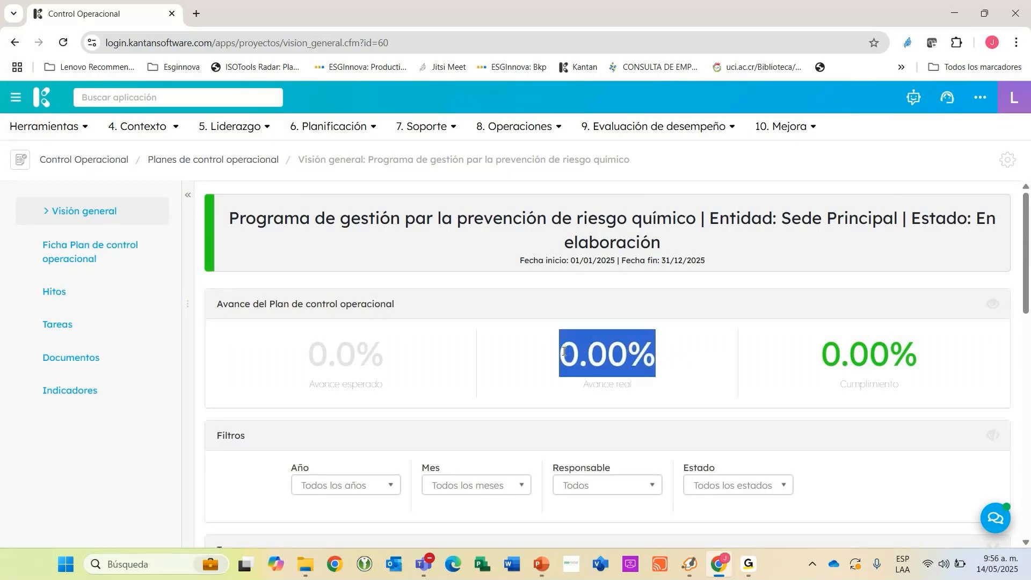
pyautogui.moveTo(382, 351); pyautogui.dragTo(315, 350)
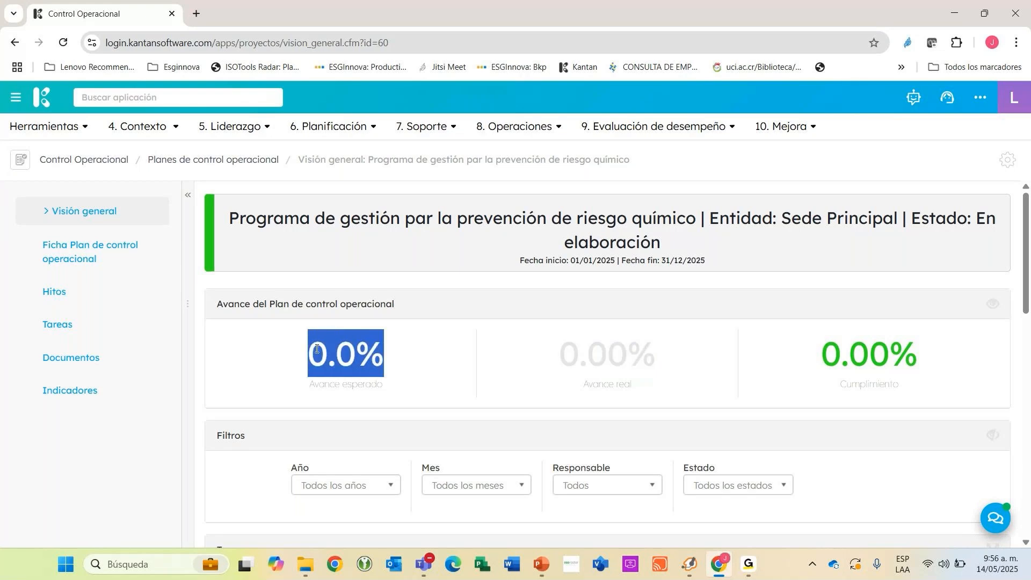
pyautogui.click(837, 355)
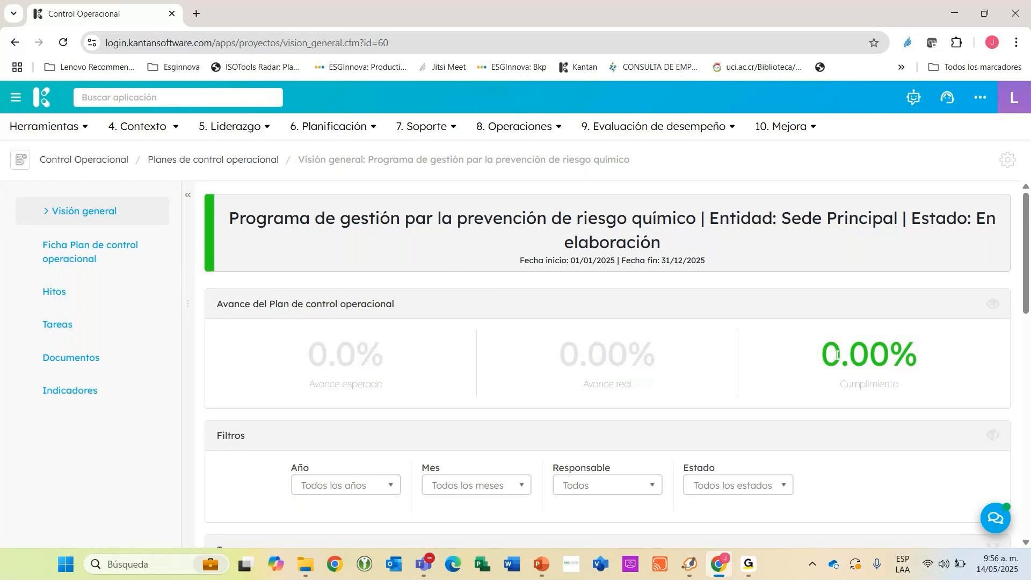
pyautogui.tripleClick(836, 355)
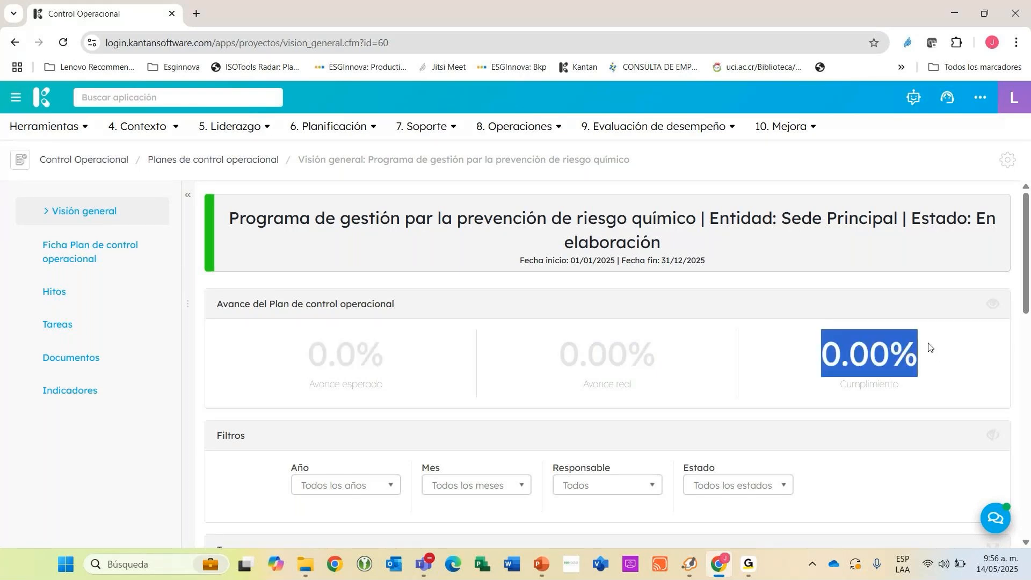
pyautogui.click(927, 345)
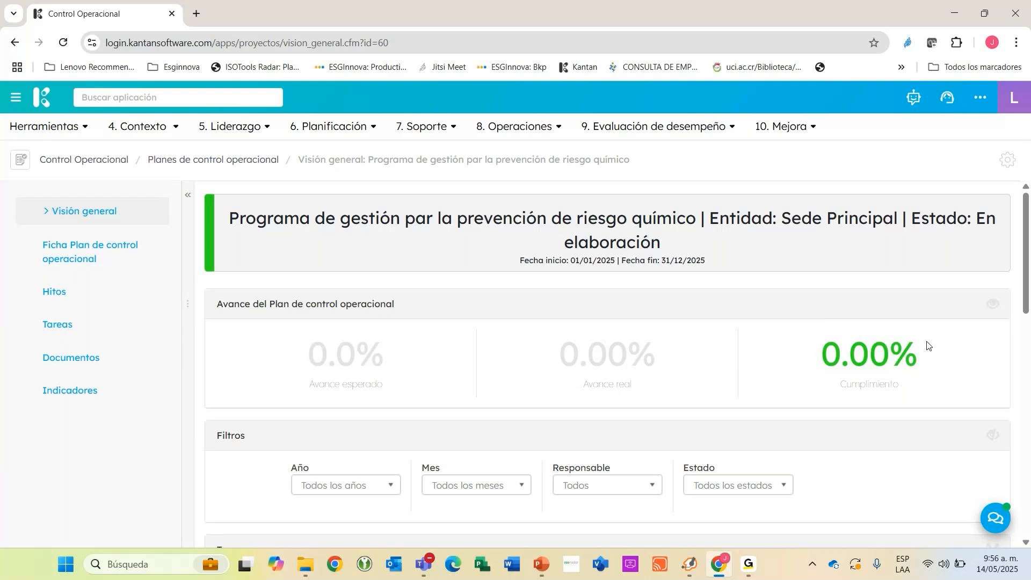
pyautogui.moveTo(302, 357); pyautogui.dragTo(724, 361)
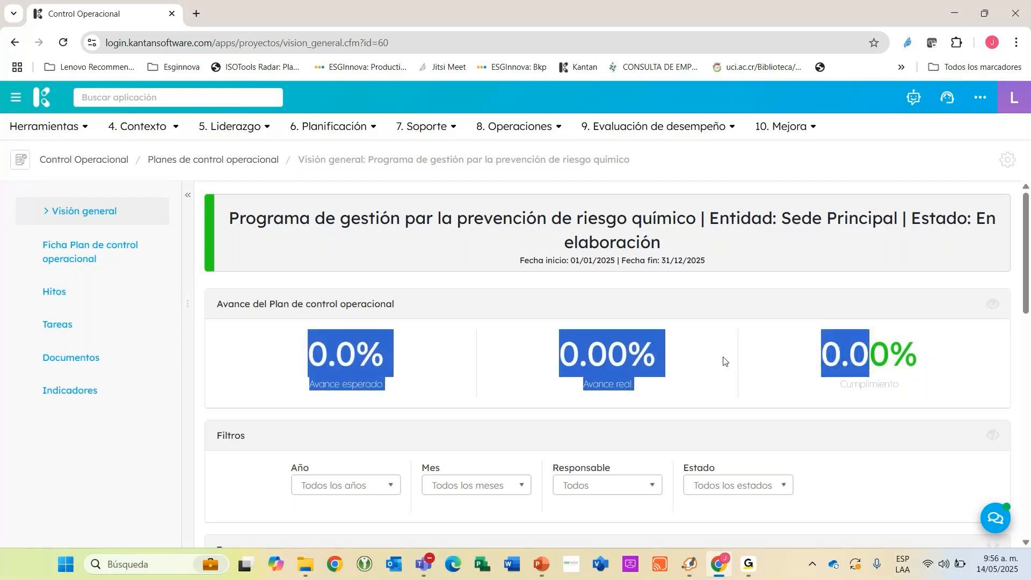
pyautogui.scroll(-15, 696, 360)
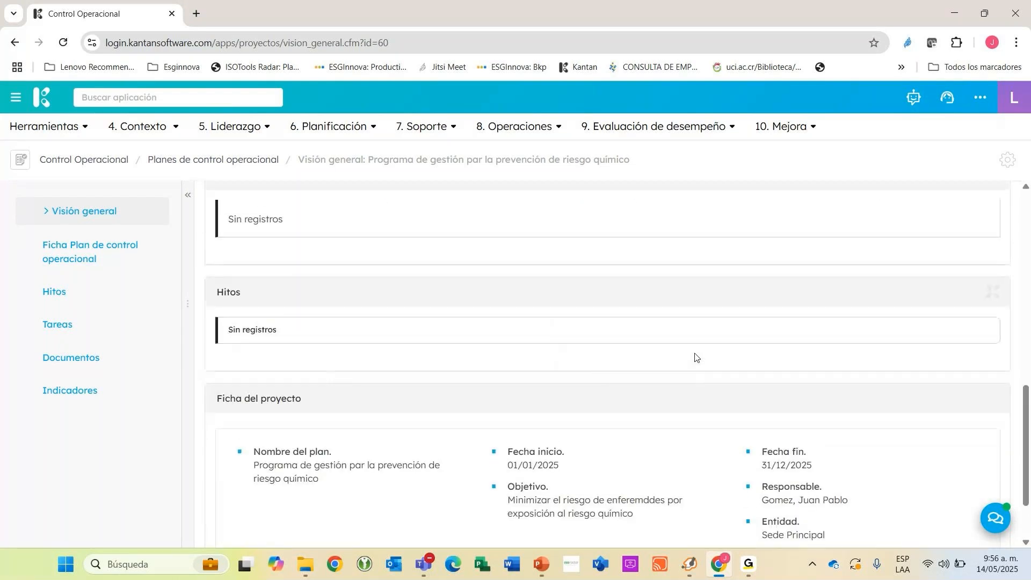
pyautogui.scroll(15, 696, 358)
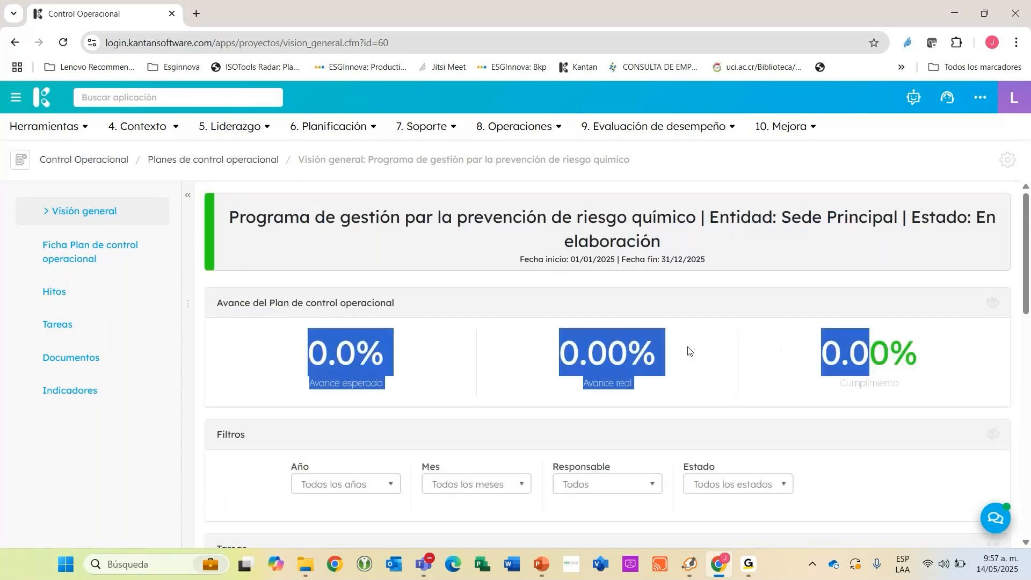
pyautogui.click(737, 297)
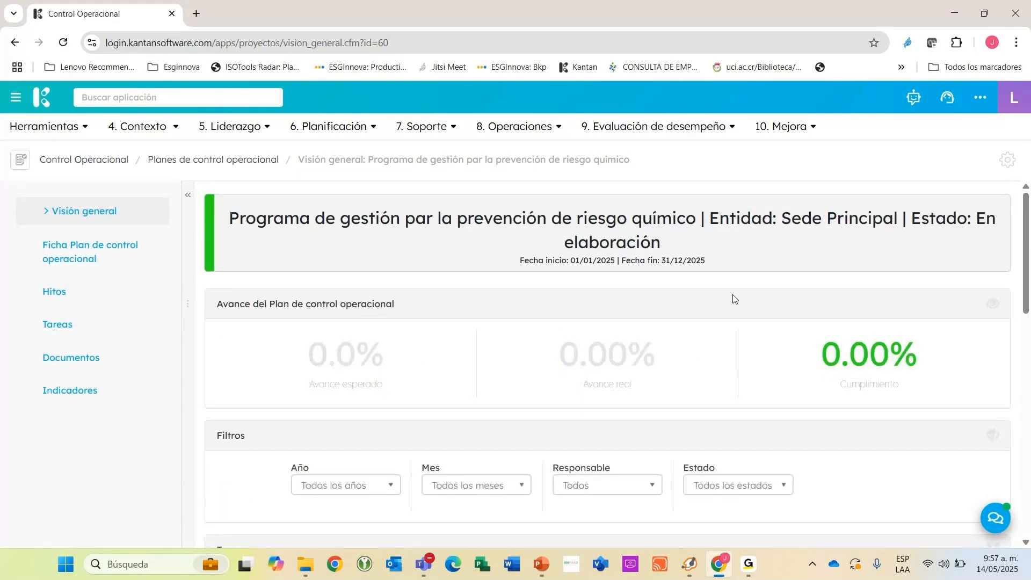
# Open the Tareas section of the chemical risk prevention plan.
pyautogui.click(56, 324)
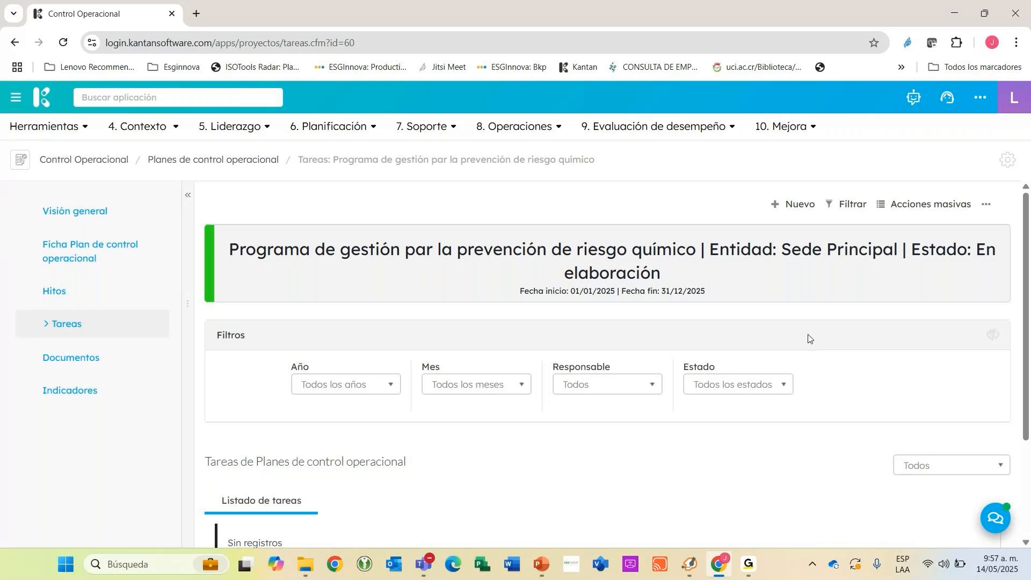
# Add a new Actividad to the chemical risk plan, named "Capacitación en fichas técnicas de productos".
pyautogui.click(790, 204)
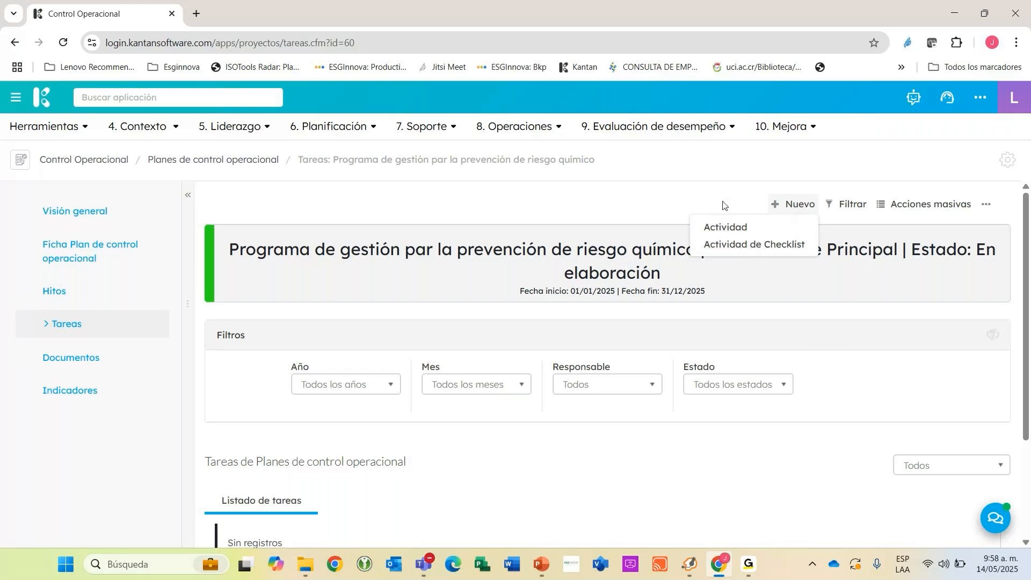
pyautogui.click(725, 227)
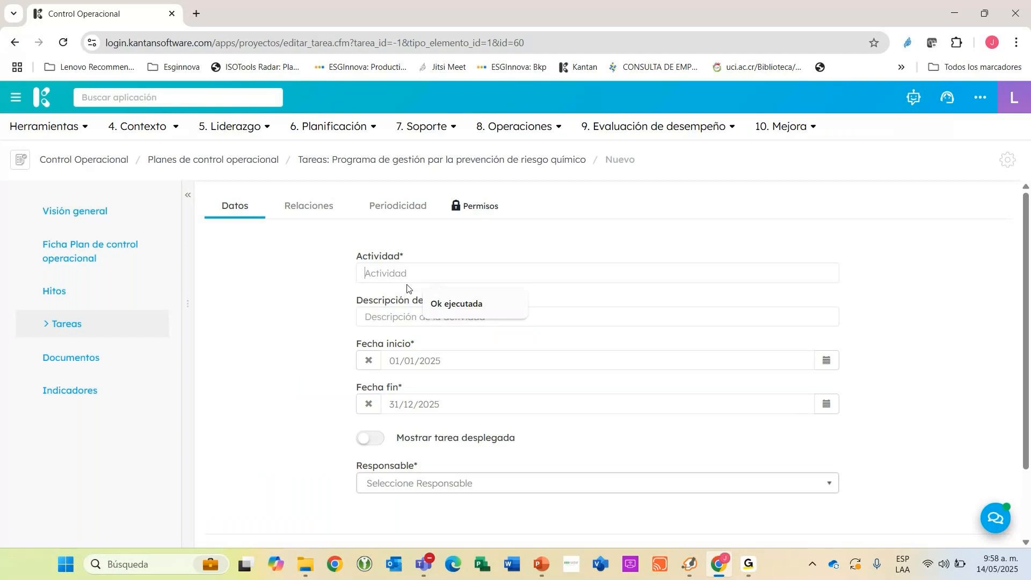
pyautogui.write('Capacitació')
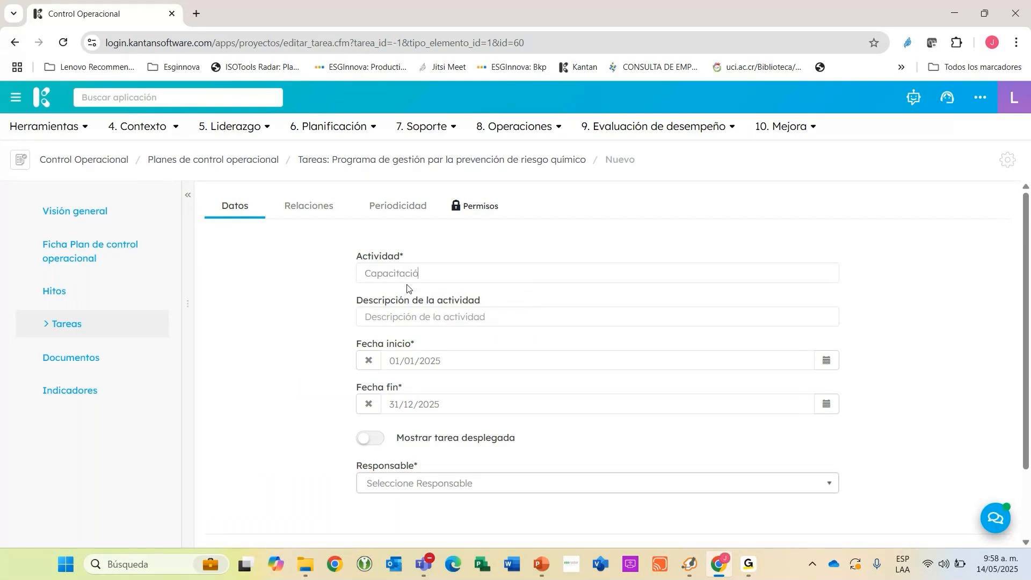
pyautogui.write('n en fiuchas técnicas de prodcut')
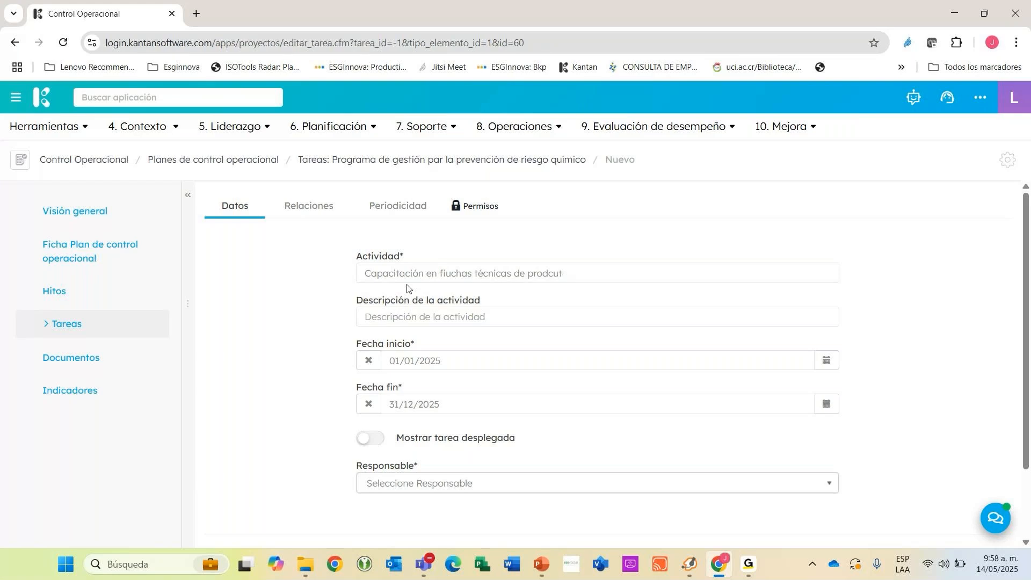
pyautogui.press('BackSpace')
pyautogui.press('BackSpace')
pyautogui.press('BackSpace')
pyautogui.write('iuc')
pyautogui.press('BackSpace')
pyautogui.press('BackSpace')
pyautogui.press('BackSpace')
pyautogui.write('uctos')
pyautogui.moveTo(589, 270); pyautogui.dragTo(254, 277)
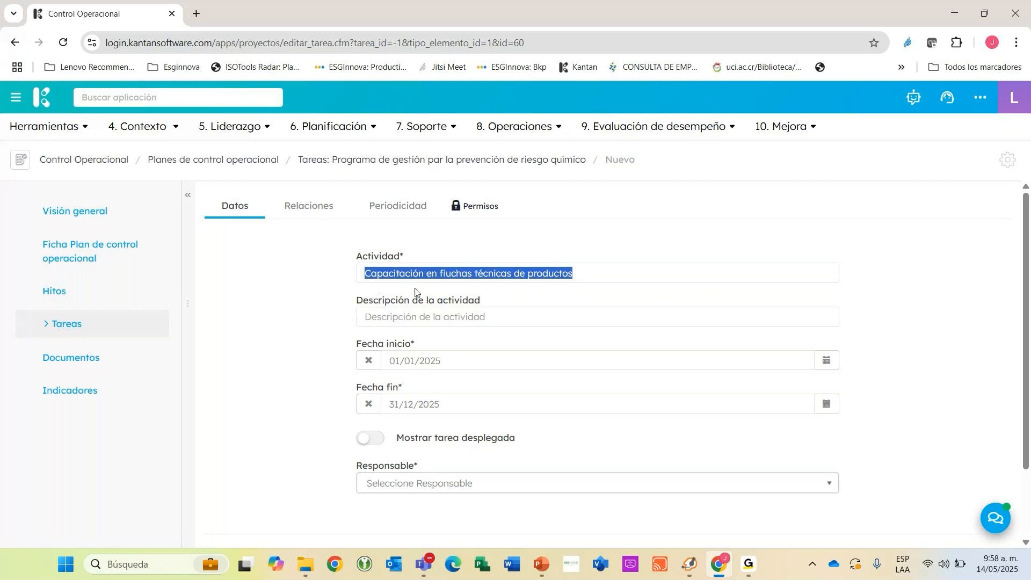
pyautogui.click(447, 273)
pyautogui.press('BackSpace')
# Copy the activity's name into its Descripción de la actividad.
pyautogui.moveTo(604, 270); pyautogui.dragTo(230, 288)
pyautogui.hotkey('ctrl', 'c')
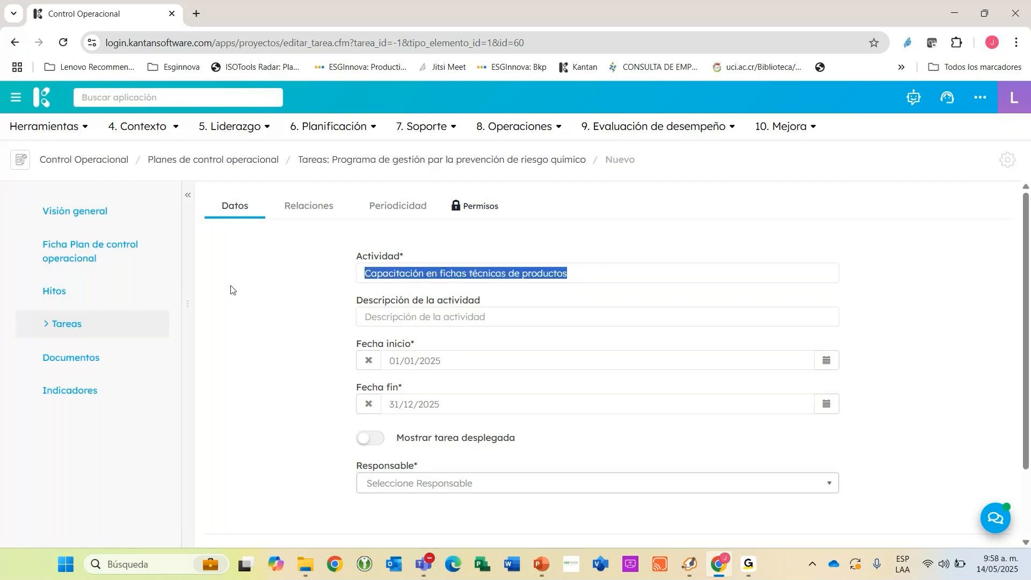
pyautogui.click(382, 316)
pyautogui.hotkey('ctrl', 'v')
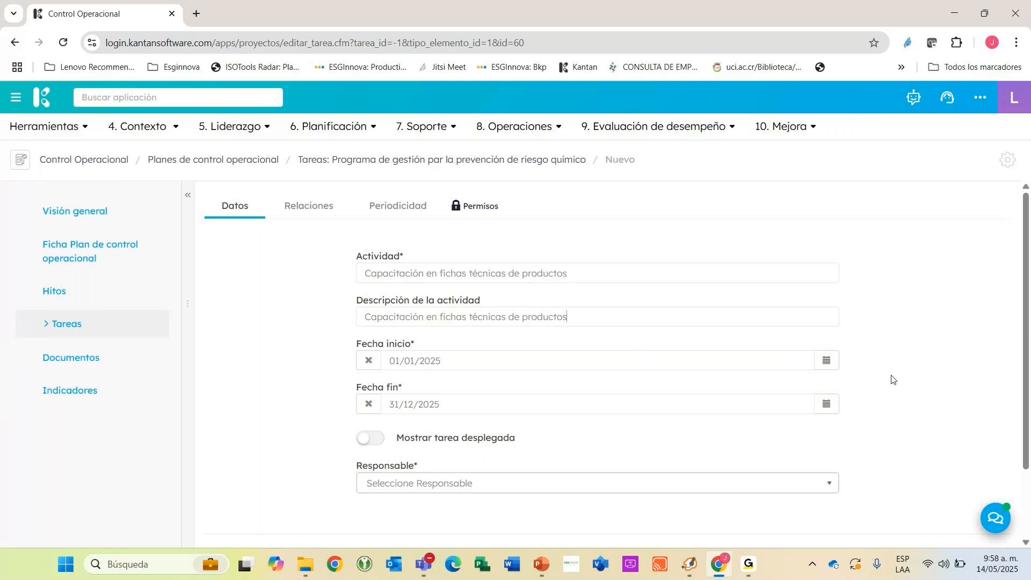
# Set the activity's Fecha inicio to 01/05/2025 and its Fecha fin to 31/05/2025.
pyautogui.click(827, 364)
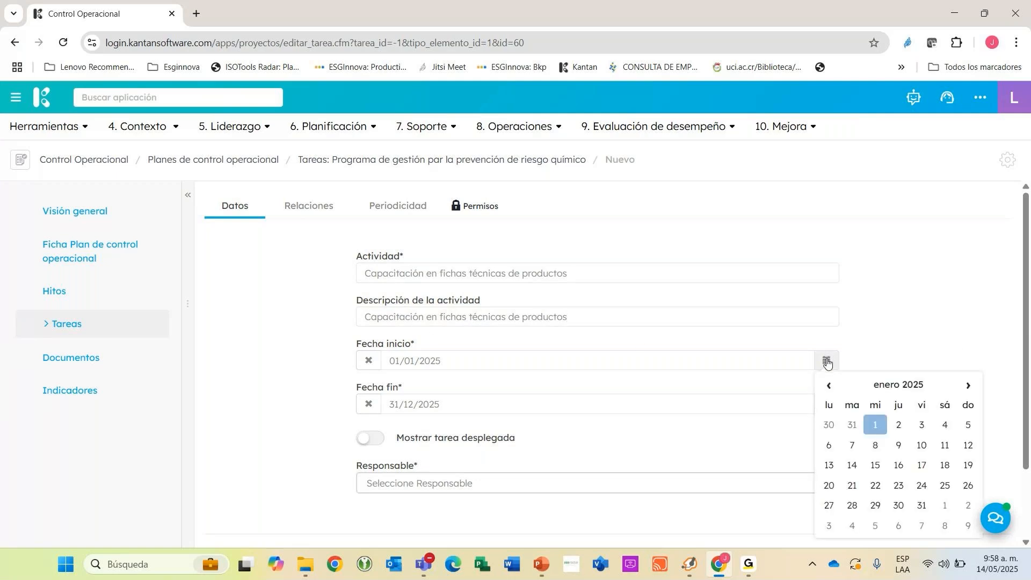
pyautogui.click(887, 385)
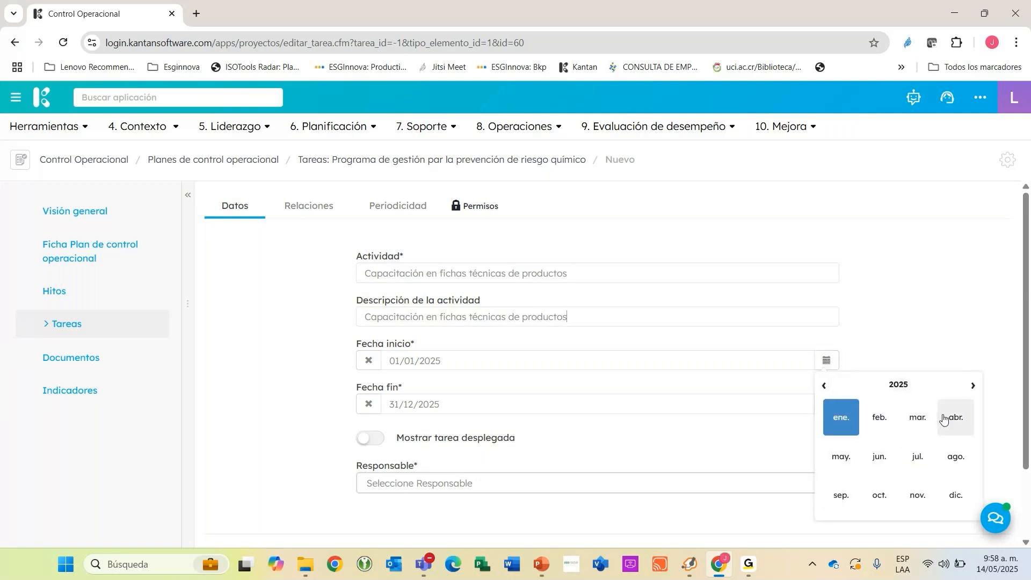
pyautogui.click(849, 456)
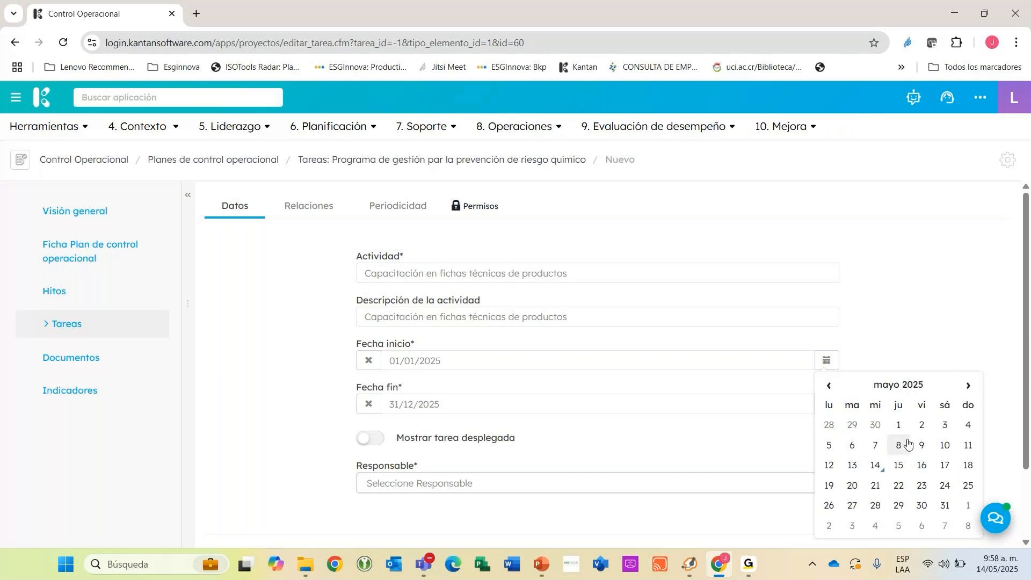
pyautogui.click(898, 425)
pyautogui.click(901, 238)
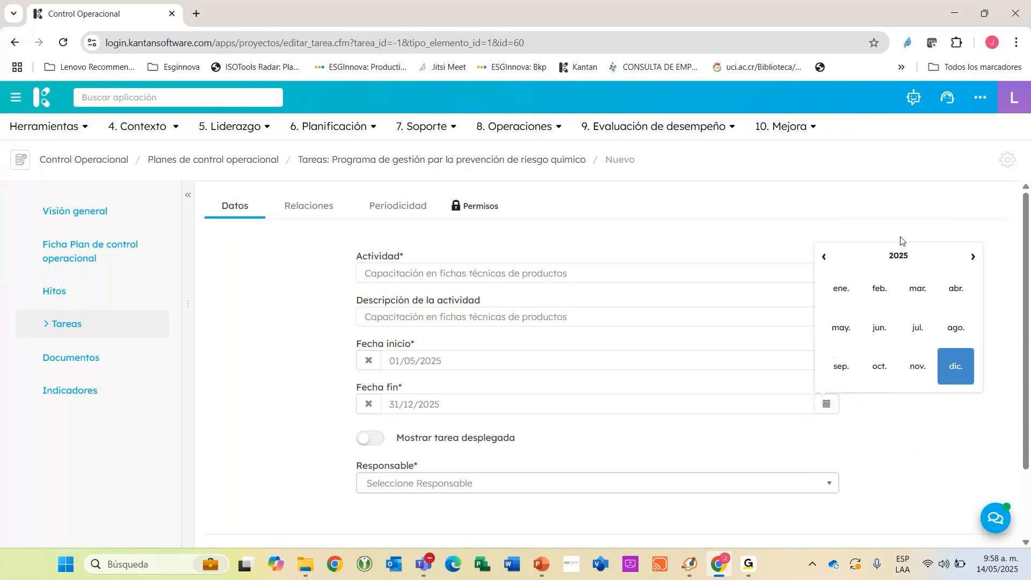
pyautogui.click(839, 330)
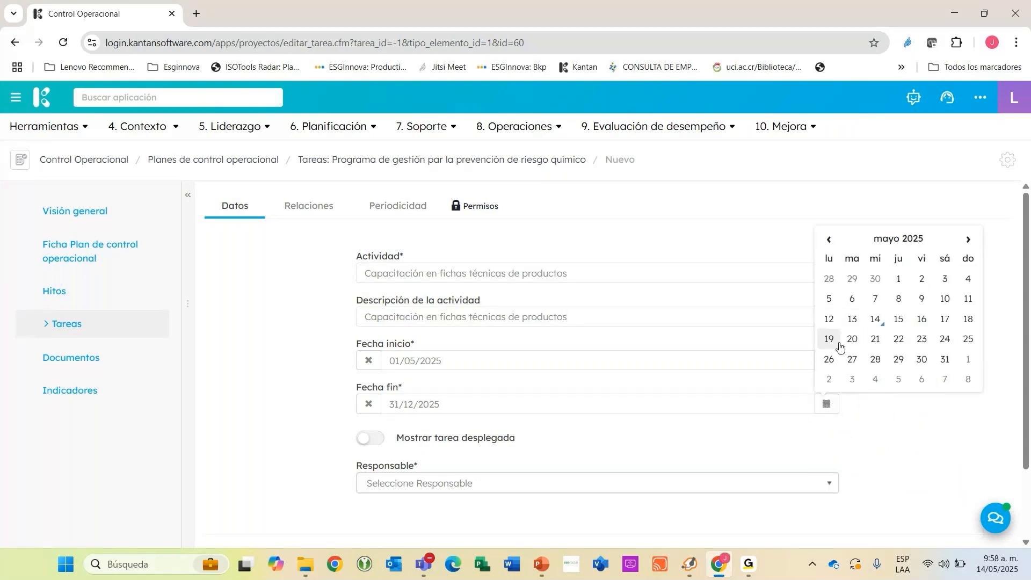
pyautogui.click(945, 359)
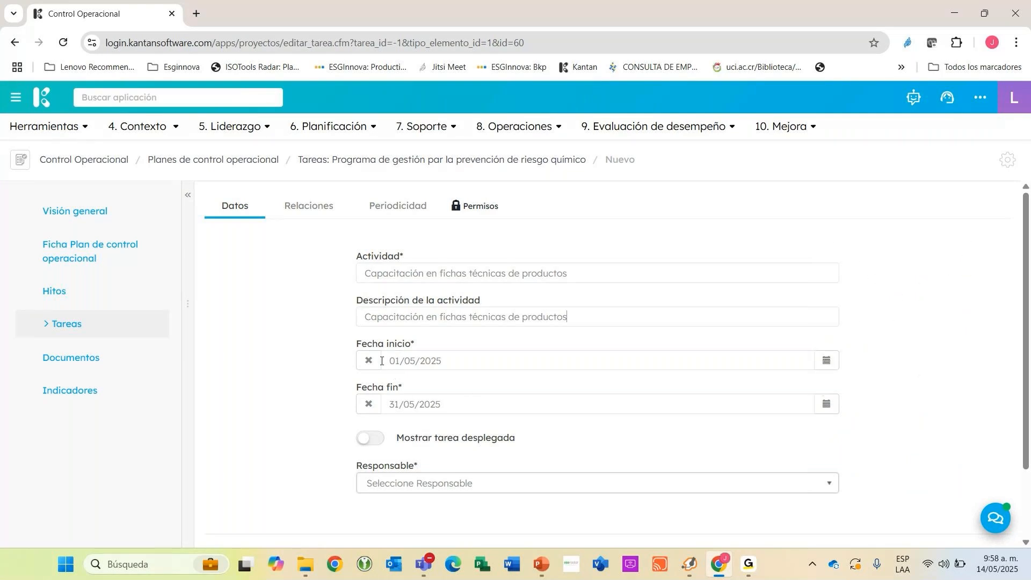
pyautogui.moveTo(381, 361); pyautogui.dragTo(425, 361)
pyautogui.moveTo(388, 404); pyautogui.dragTo(430, 405)
pyautogui.moveTo(407, 360); pyautogui.dragTo(469, 358)
pyautogui.click(453, 359)
# Find the person in charge by first name and assign them as the activity's Responsable.
pyautogui.scroll(-2, 424, 376)
pyautogui.click(423, 416)
pyautogui.write('juan')
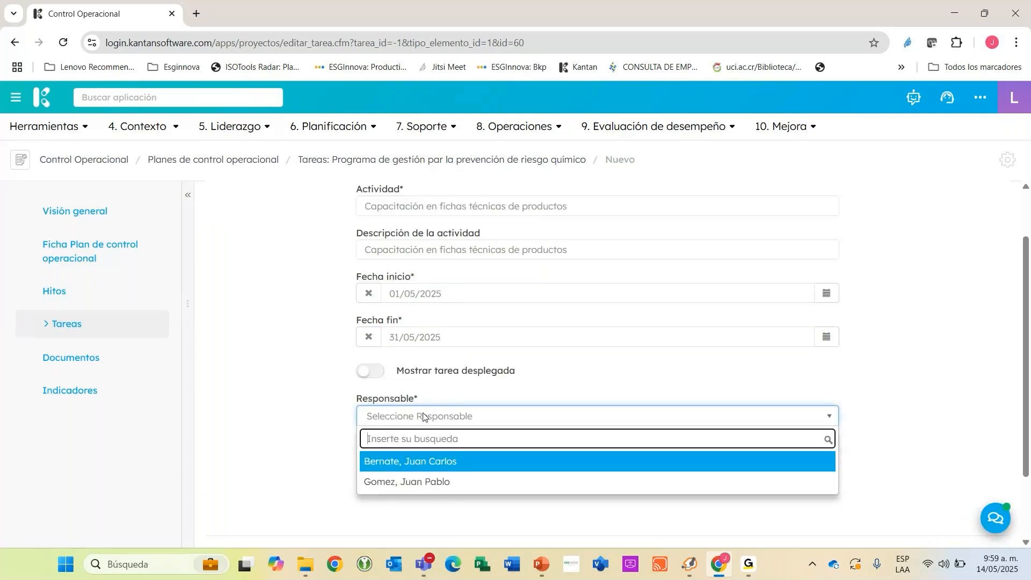
pyautogui.click(417, 482)
pyautogui.scroll(2, 466, 304)
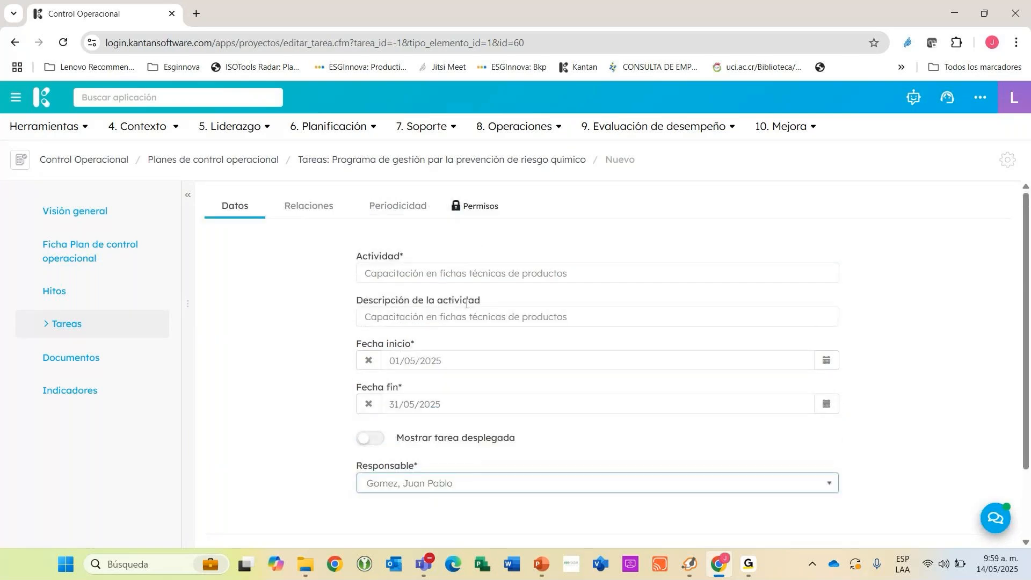
# Set the activity's Periodicidad to repeat every 3 Meses.
pyautogui.click(376, 208)
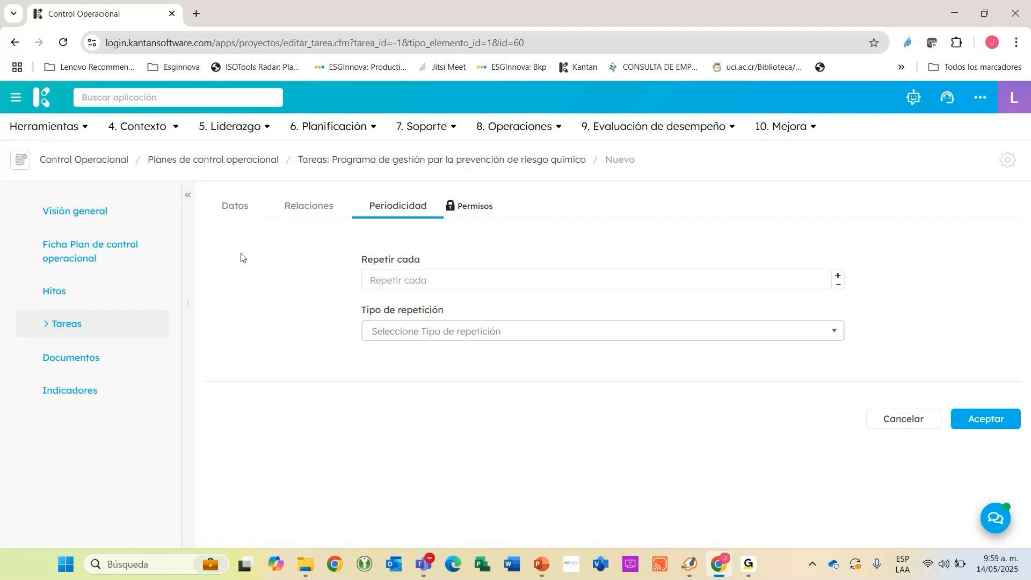
pyautogui.click(235, 211)
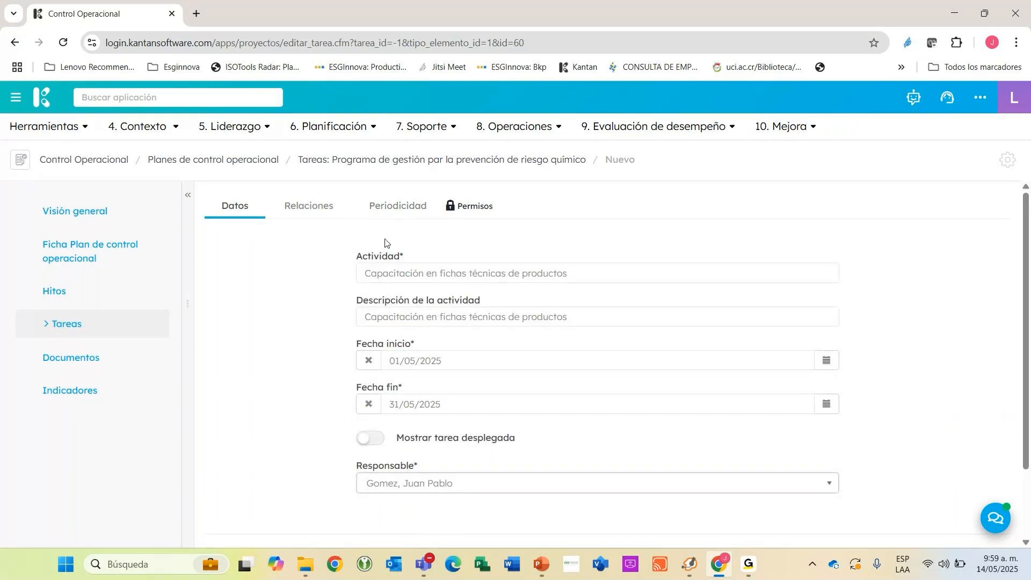
pyautogui.click(400, 209)
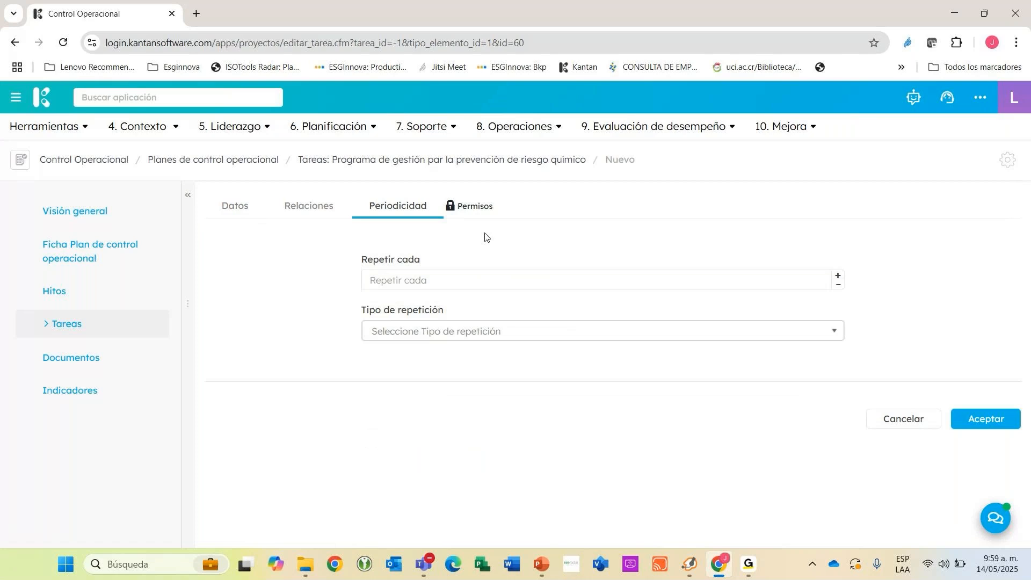
pyautogui.click(839, 278)
pyautogui.click(838, 277)
pyautogui.click(839, 278)
pyautogui.click(446, 331)
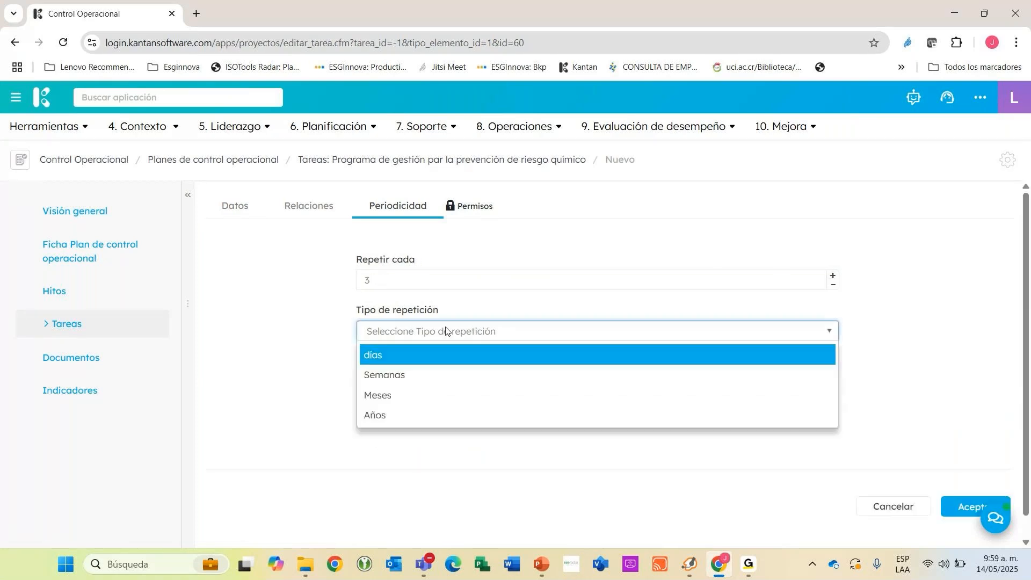
pyautogui.click(405, 395)
# Return to the activity's Datos and save the new recurring activity.
pyautogui.click(300, 207)
pyautogui.click(254, 210)
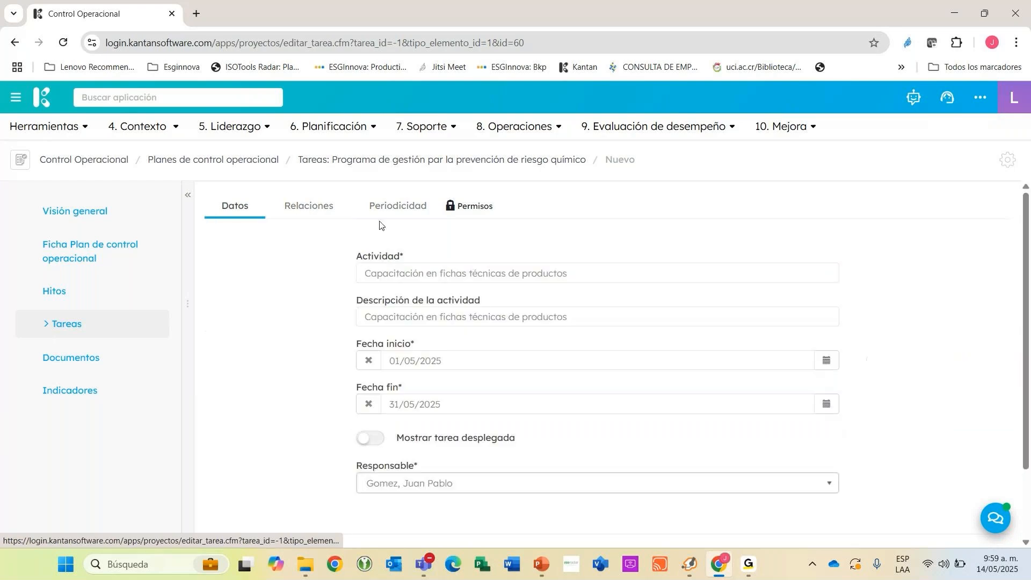
pyautogui.scroll(-2, 569, 325)
pyautogui.click(962, 485)
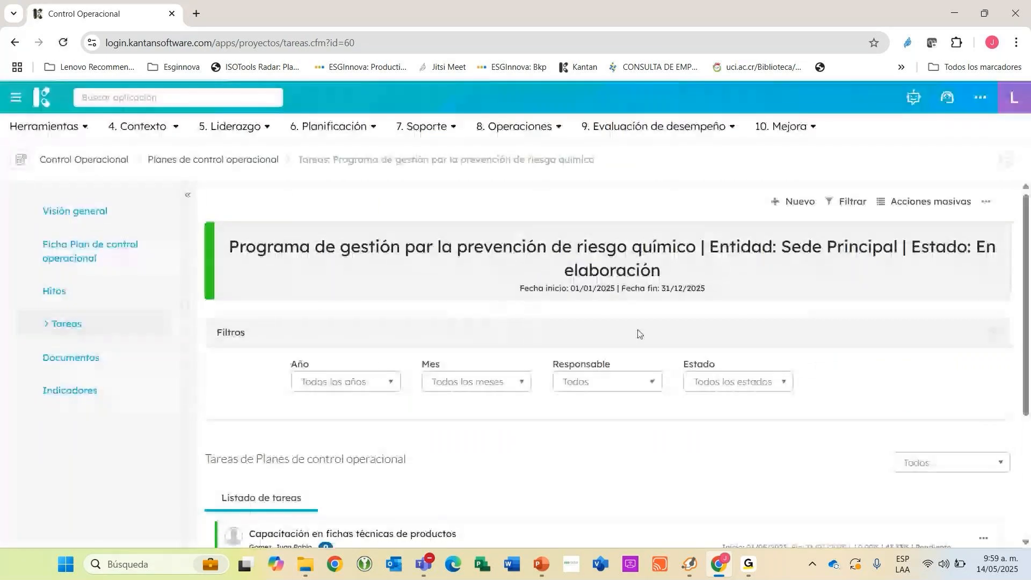
# Check the start and end dates of the recurring training tasks in the plan's Listado de tareas.
pyautogui.scroll(-3, 639, 334)
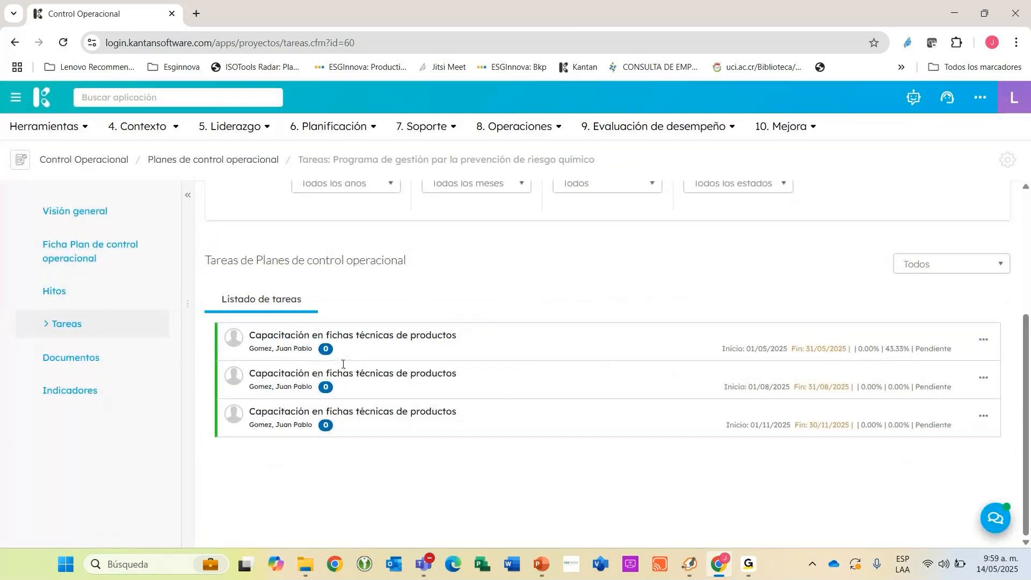
pyautogui.scroll(1, 677, 332)
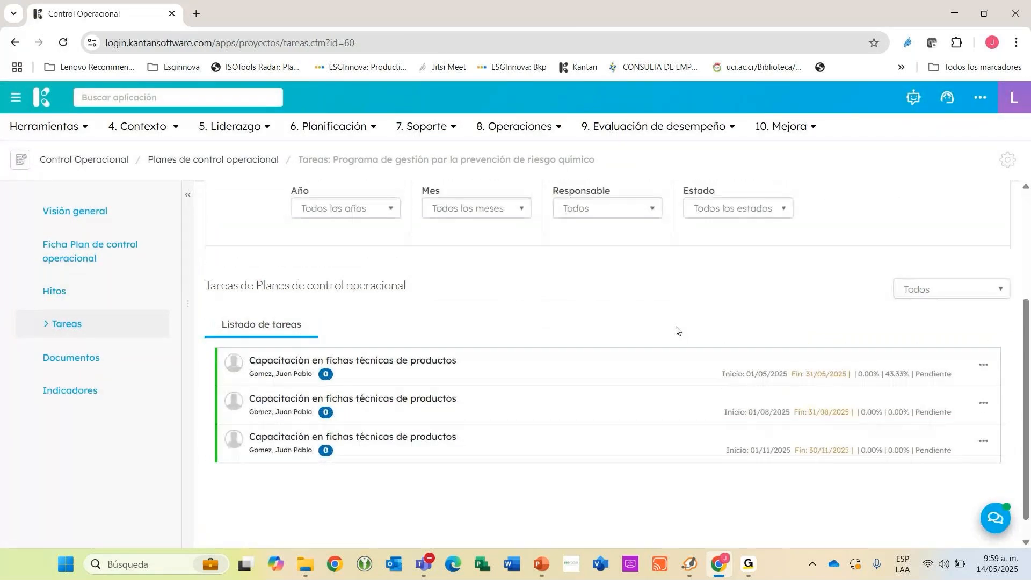
pyautogui.scroll(4, 678, 331)
pyautogui.scroll(-4, 492, 321)
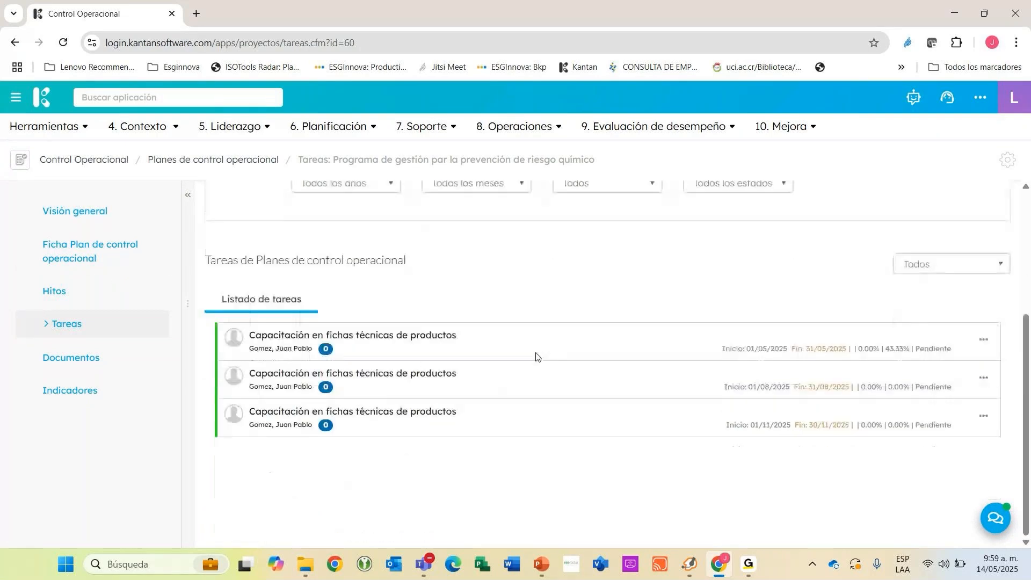
pyautogui.scroll(4, 704, 294)
# View the additional options available for the task list, such as Importar and Ponderar, and look over the listed tasks.
pyautogui.click(986, 205)
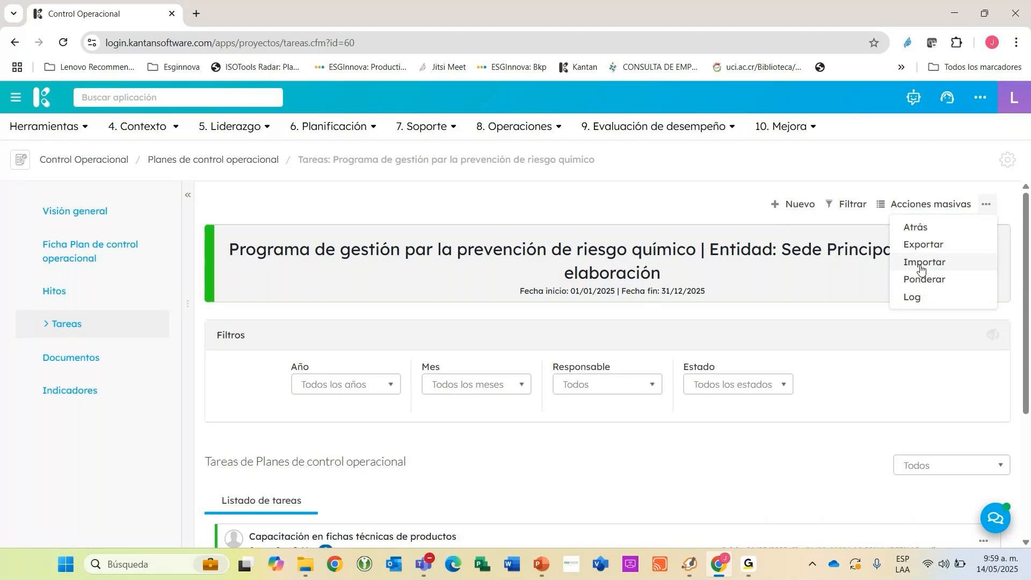
pyautogui.click(785, 307)
pyautogui.scroll(-1, 767, 304)
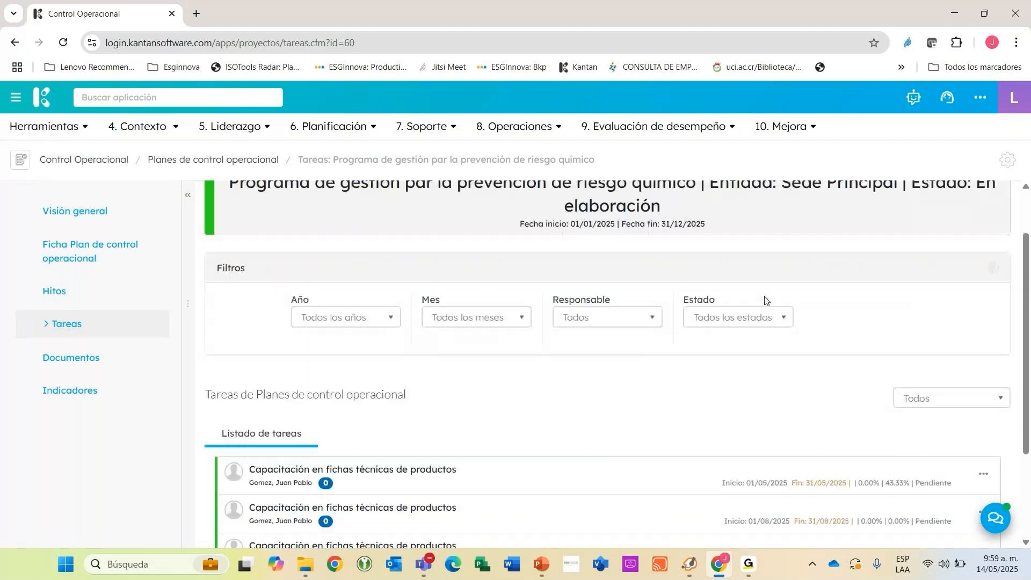
pyautogui.scroll(-1, 765, 299)
pyautogui.scroll(-1, 888, 292)
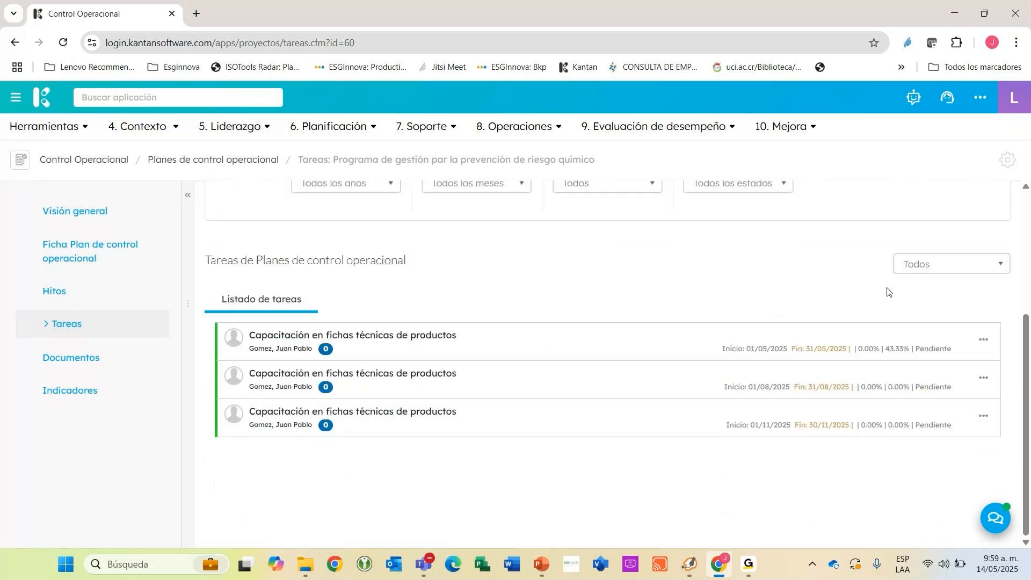
pyautogui.scroll(1, 713, 353)
pyautogui.scroll(-1, 672, 355)
pyautogui.scroll(1, 859, 370)
pyautogui.scroll(2, 828, 364)
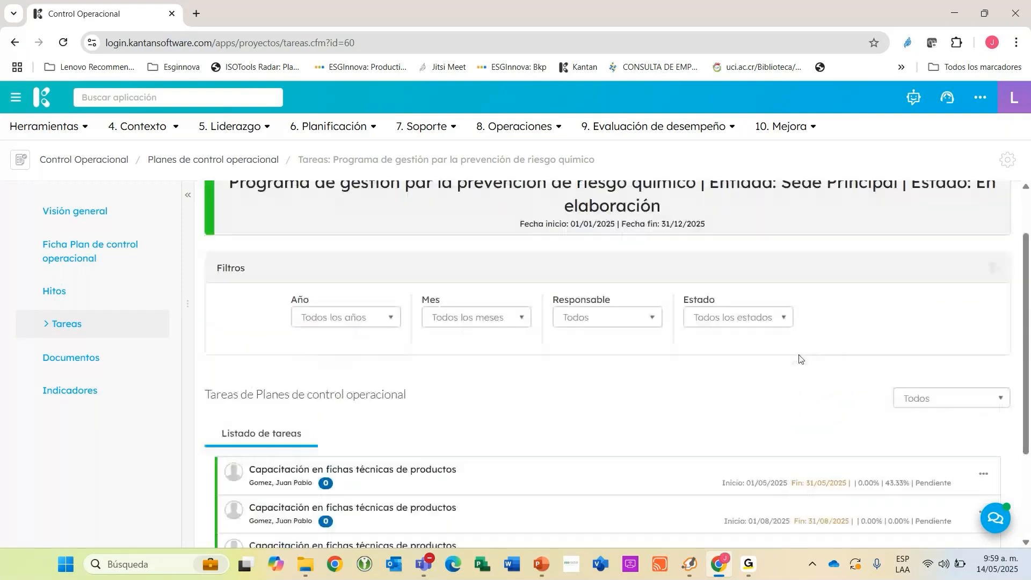
pyautogui.scroll(1, 799, 358)
# Open the plan's Visión general and compare its progress figures with the dates and percentages of the listed tasks.
pyautogui.click(92, 212)
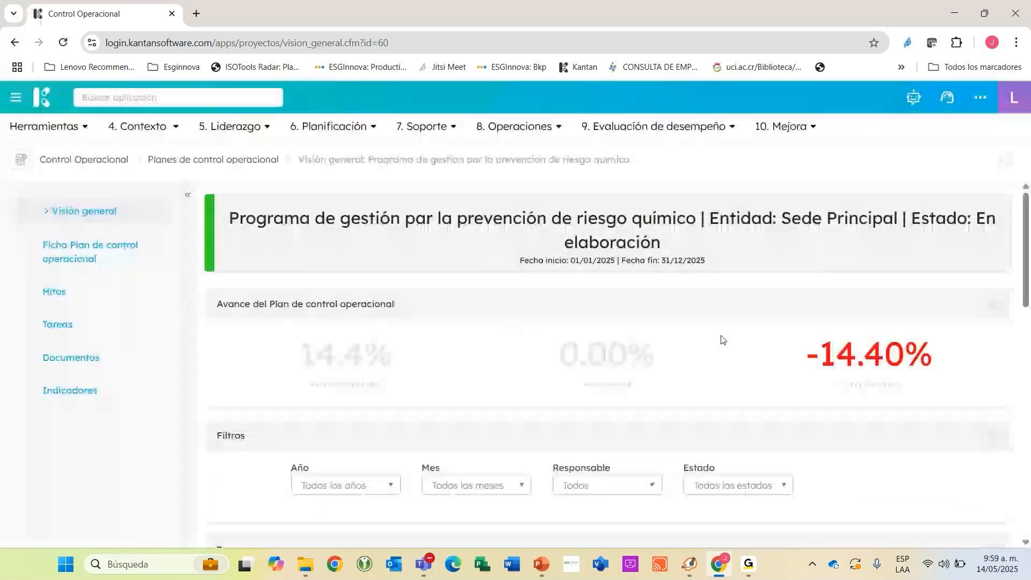
pyautogui.scroll(-5, 546, 361)
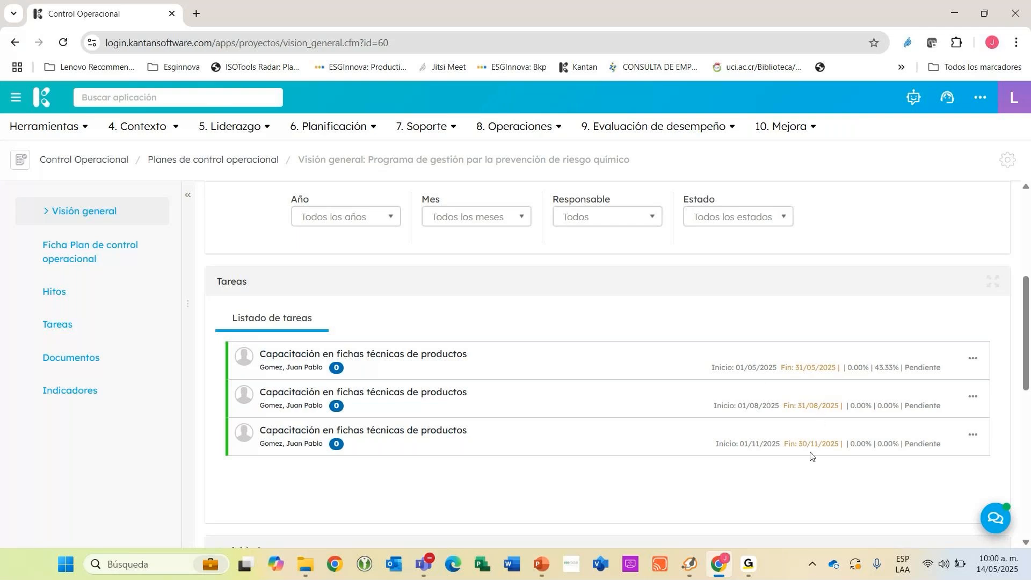
pyautogui.scroll(4, 813, 430)
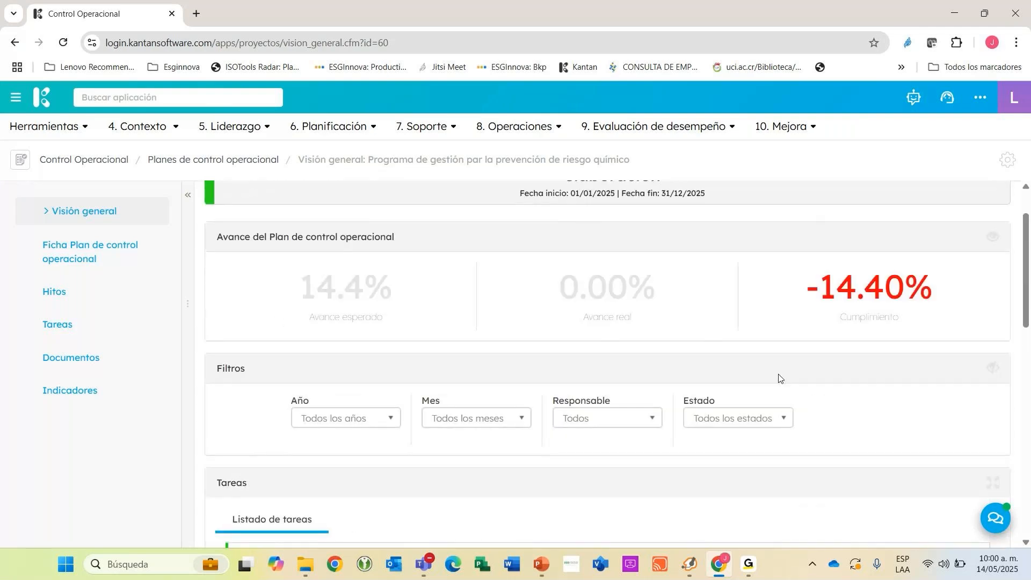
pyautogui.scroll(-1, 782, 379)
pyautogui.scroll(-1, 854, 466)
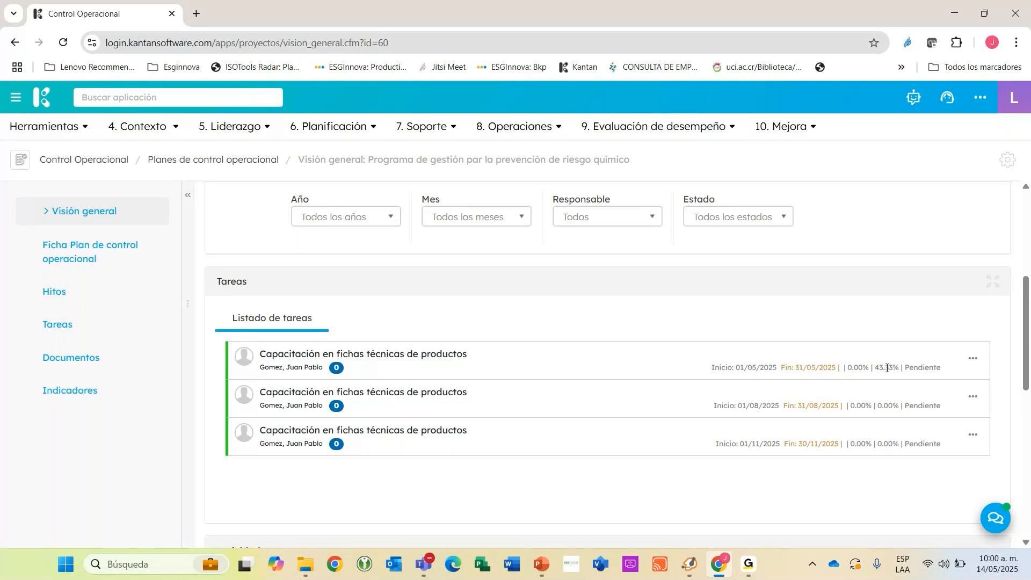
# Examine the plan's Avance esperado figure against the progress percentages of the individual training tasks.
pyautogui.moveTo(1006, 573)
pyautogui.scroll(5, 646, 352)
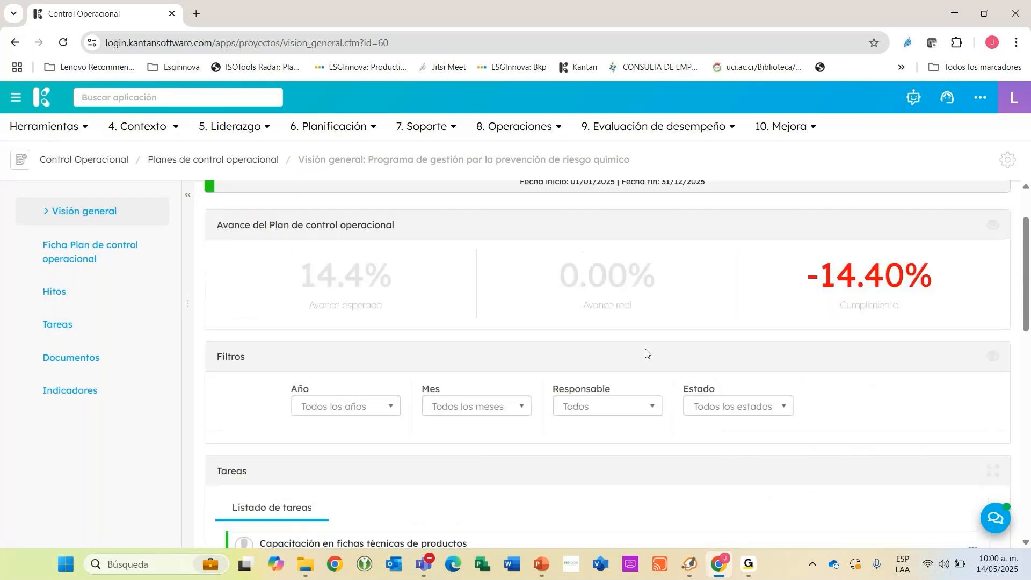
pyautogui.scroll(-1, 387, 295)
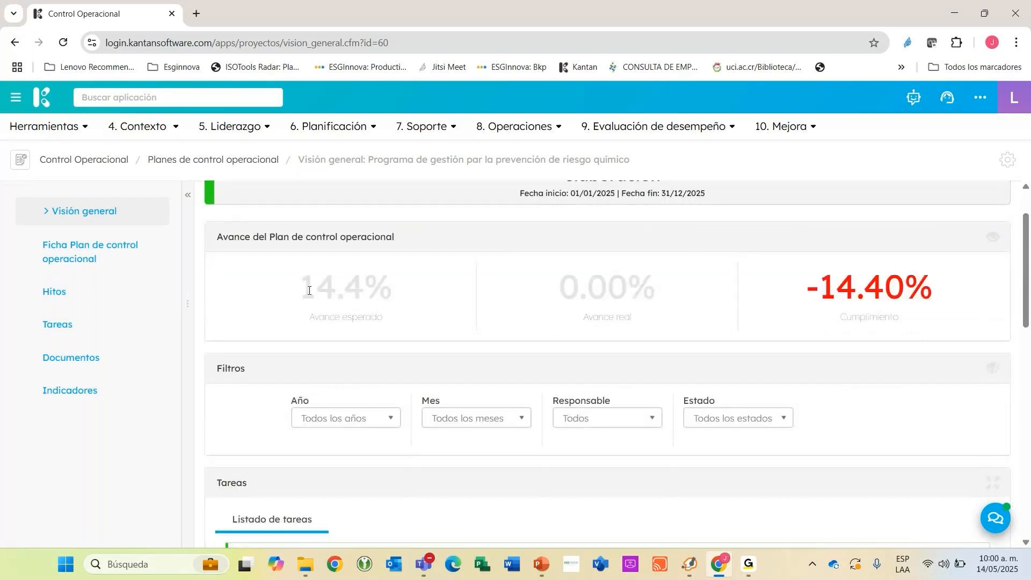
pyautogui.moveTo(302, 291); pyautogui.dragTo(402, 295)
pyautogui.scroll(-3, 829, 325)
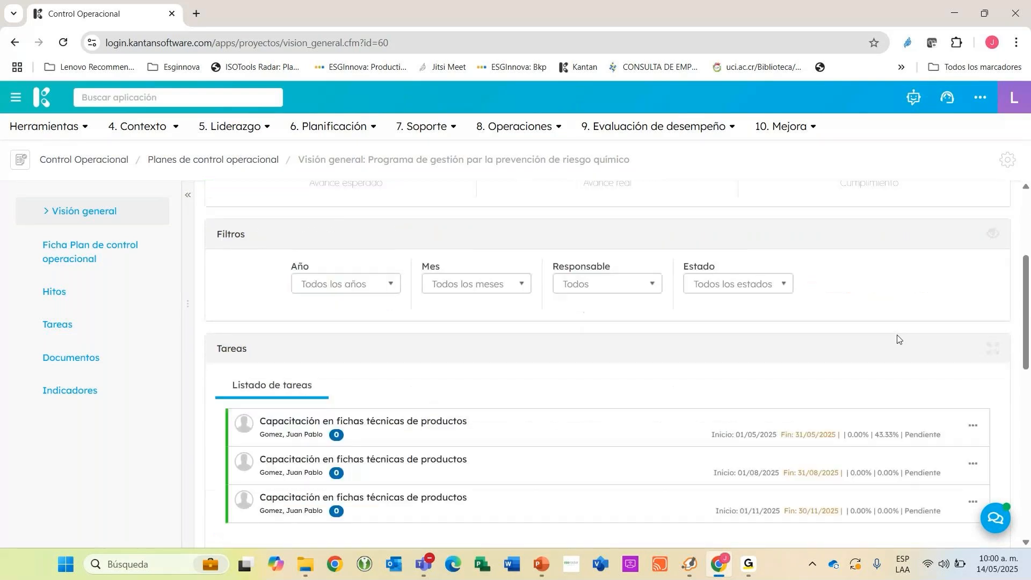
# Examine the plan's Avance real, Cumplimiento and Estado on the Visión general, comparing them with the listed training tasks.
pyautogui.scroll(2, 874, 365)
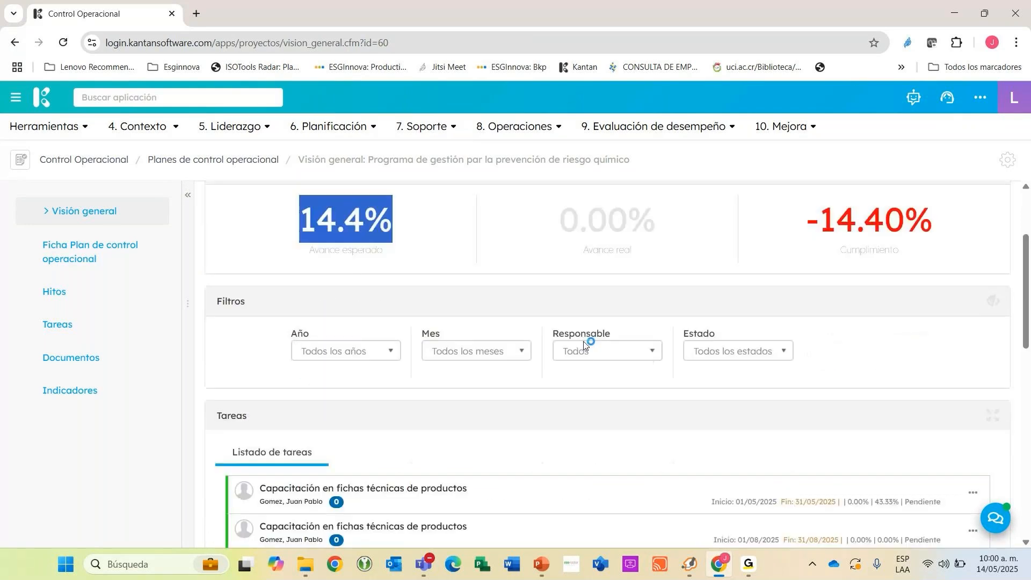
pyautogui.scroll(2, 584, 344)
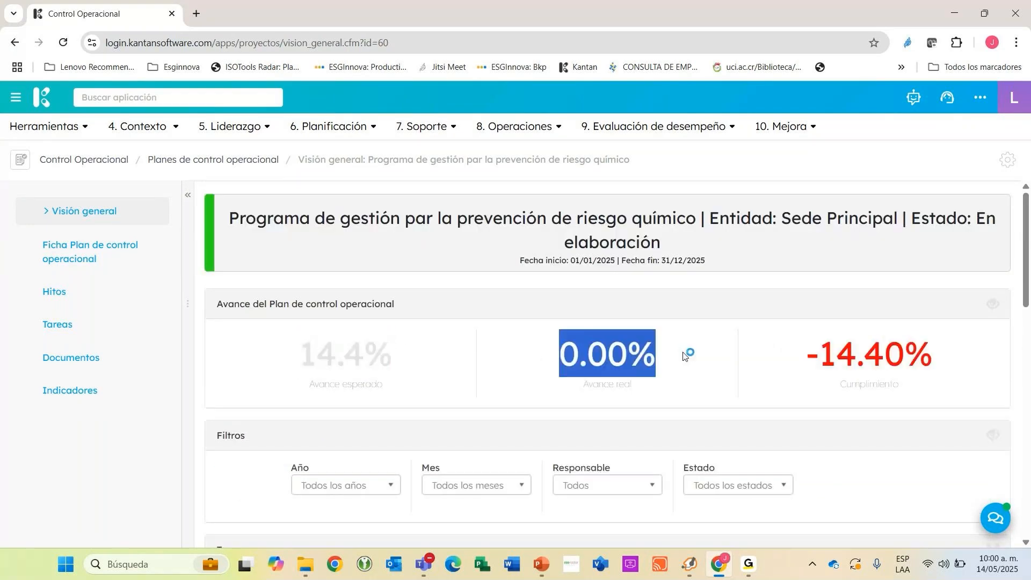
pyautogui.tripleClick(808, 353)
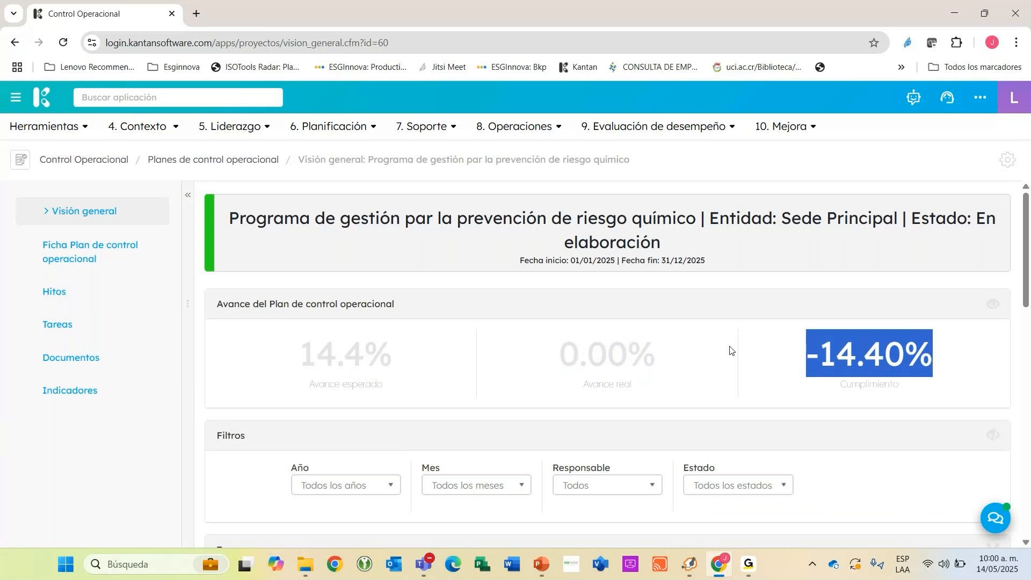
pyautogui.scroll(-4, 731, 341)
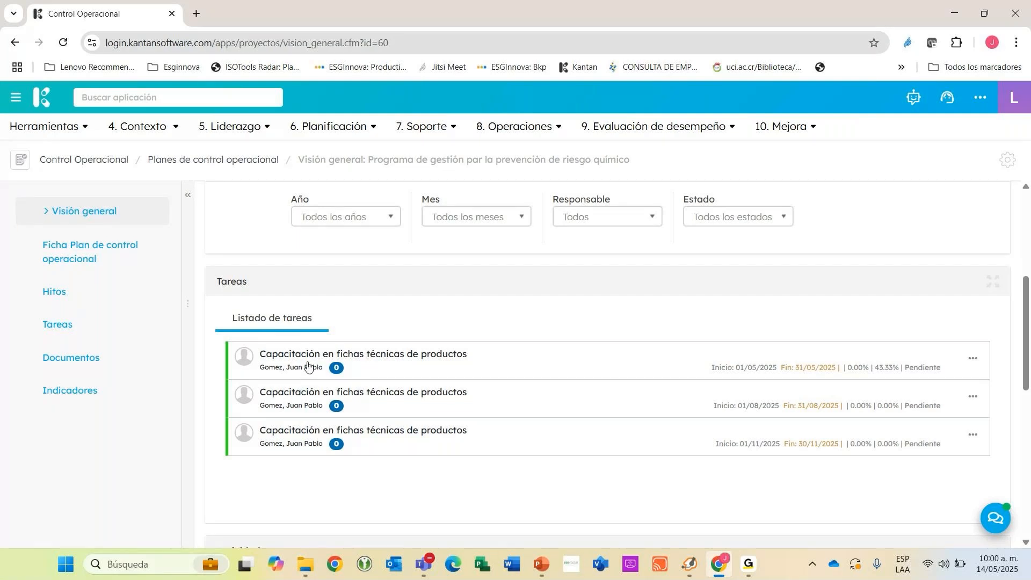
pyautogui.scroll(5, 907, 379)
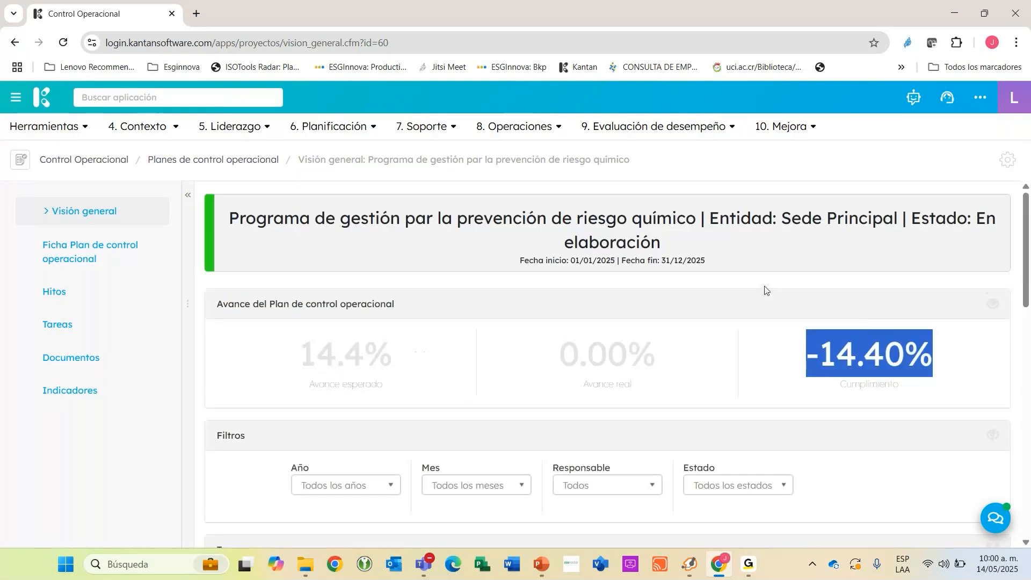
pyautogui.moveTo(564, 242); pyautogui.dragTo(676, 243)
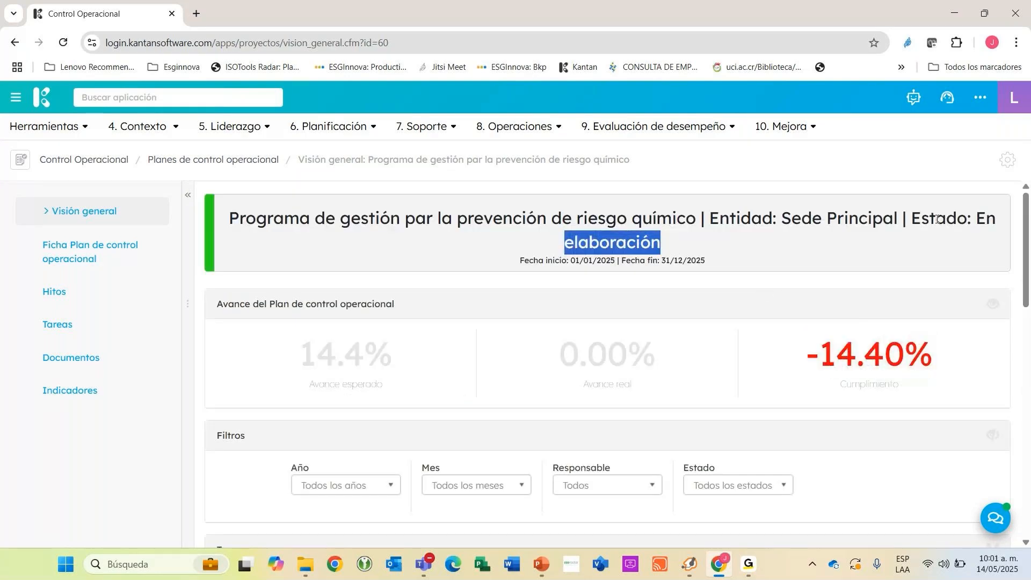
pyautogui.scroll(-5, 340, 326)
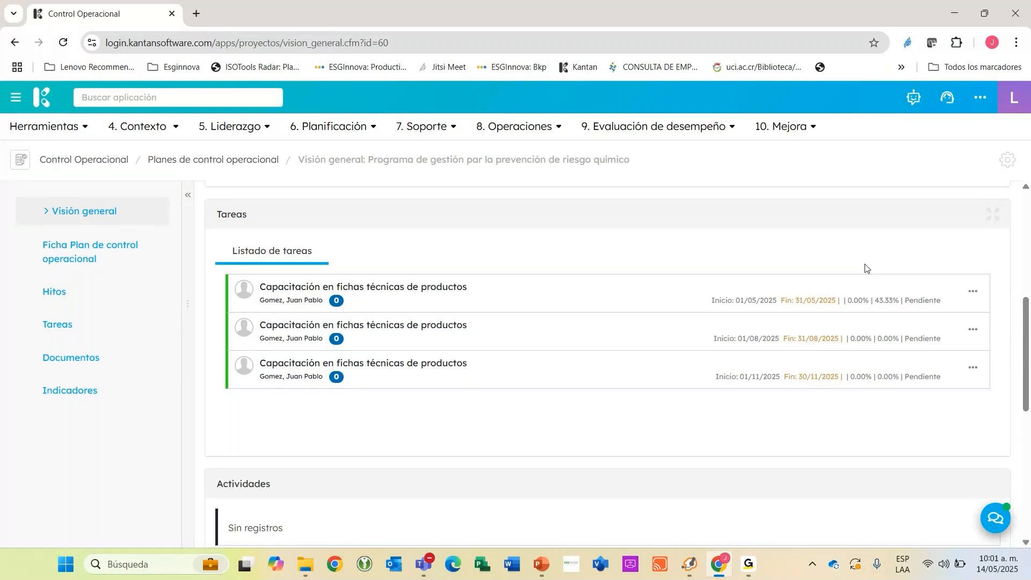
pyautogui.scroll(6, 913, 258)
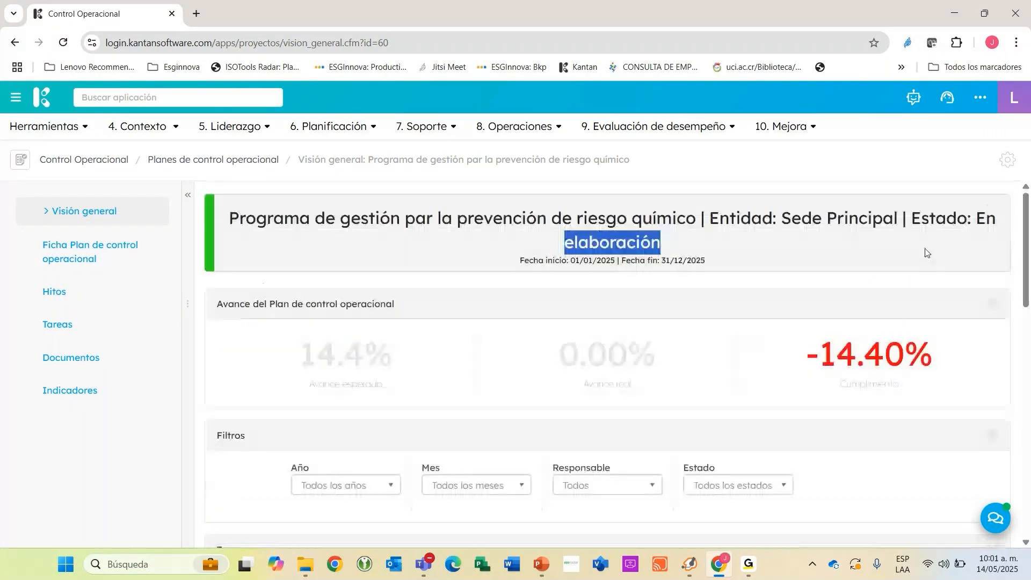
# Start a new activity for the May task Capacitación en fichas técnicas de productos with the comment "Ok ejecutada la tarea".
pyautogui.scroll(-6, 923, 251)
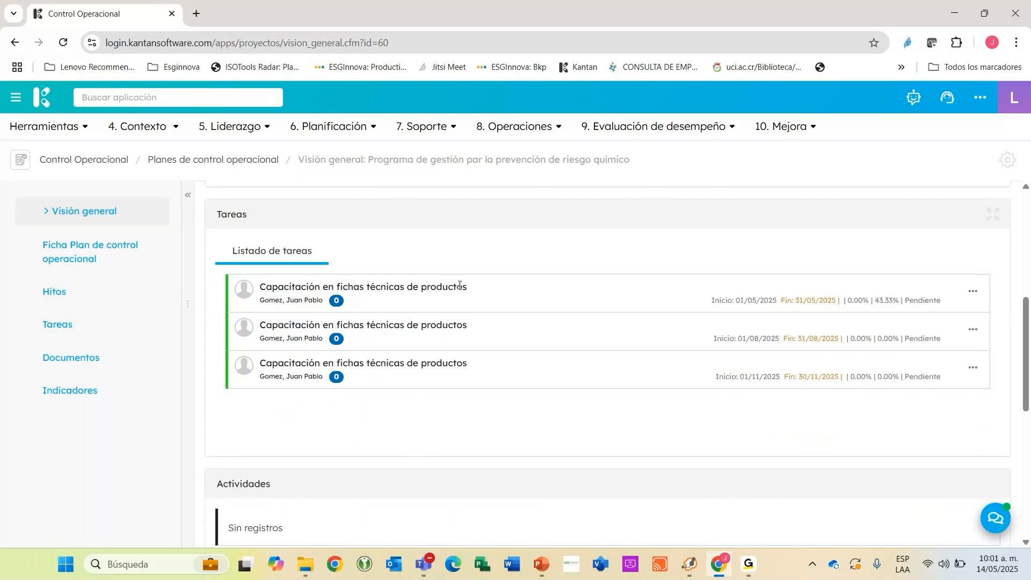
pyautogui.click(973, 295)
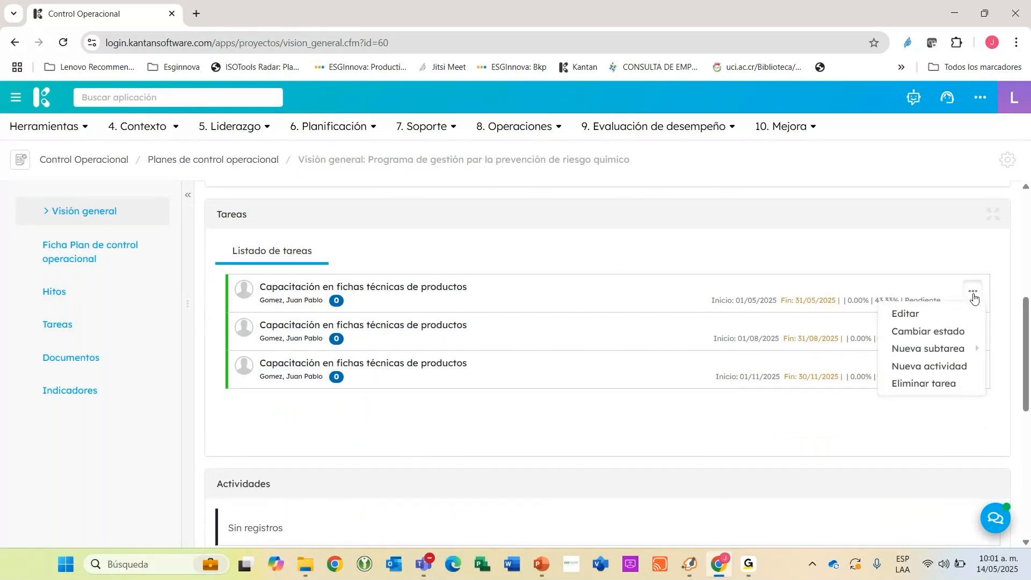
pyautogui.click(928, 365)
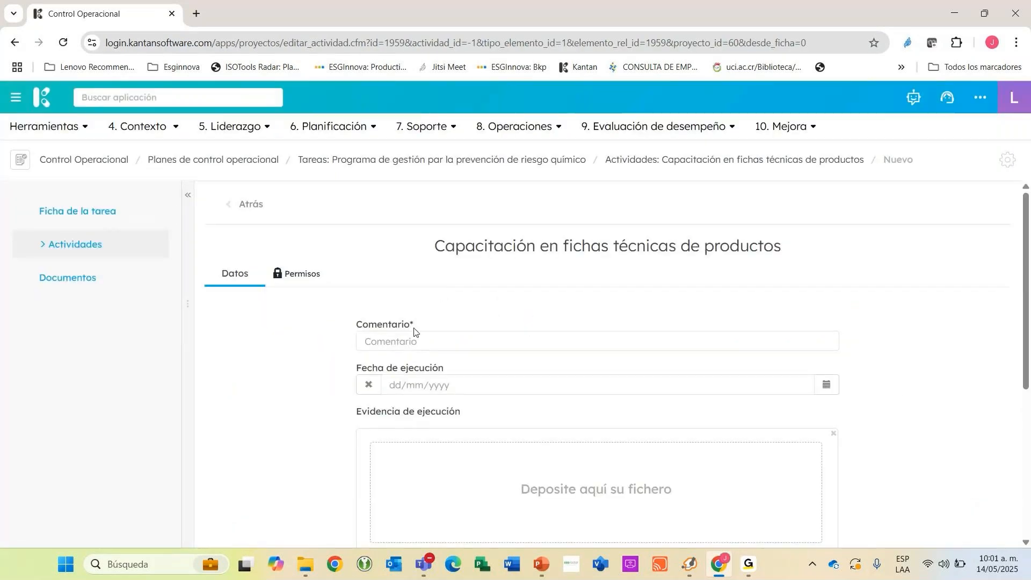
pyautogui.click(410, 341)
pyautogui.write('Ok ejecutada la')
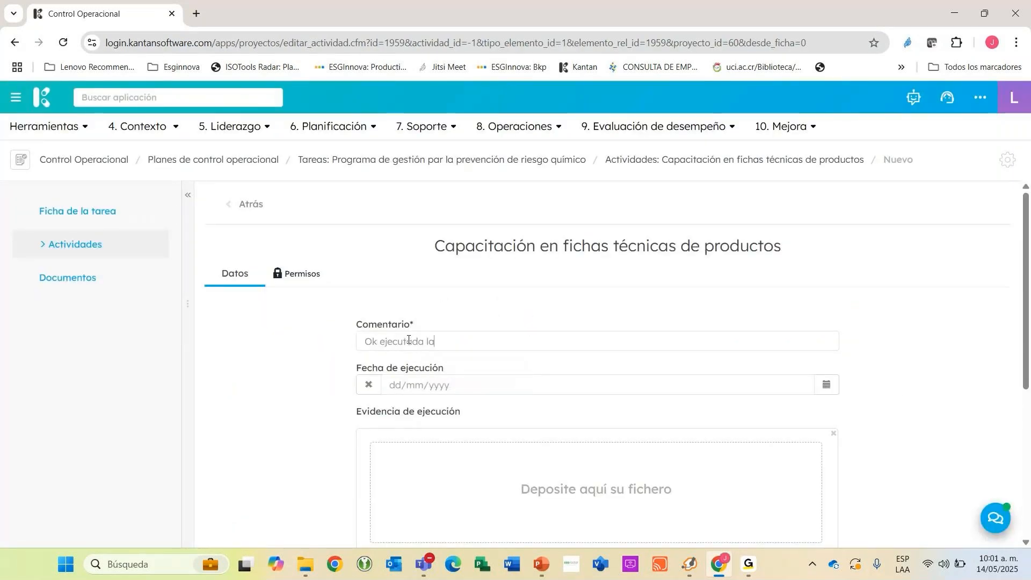
pyautogui.write(' tarea')
# Set the activity's execution date to 14/05/2025 and attach resultado_--000005_23042025.pdf as its execution evidence.
pyautogui.scroll(-1, 813, 333)
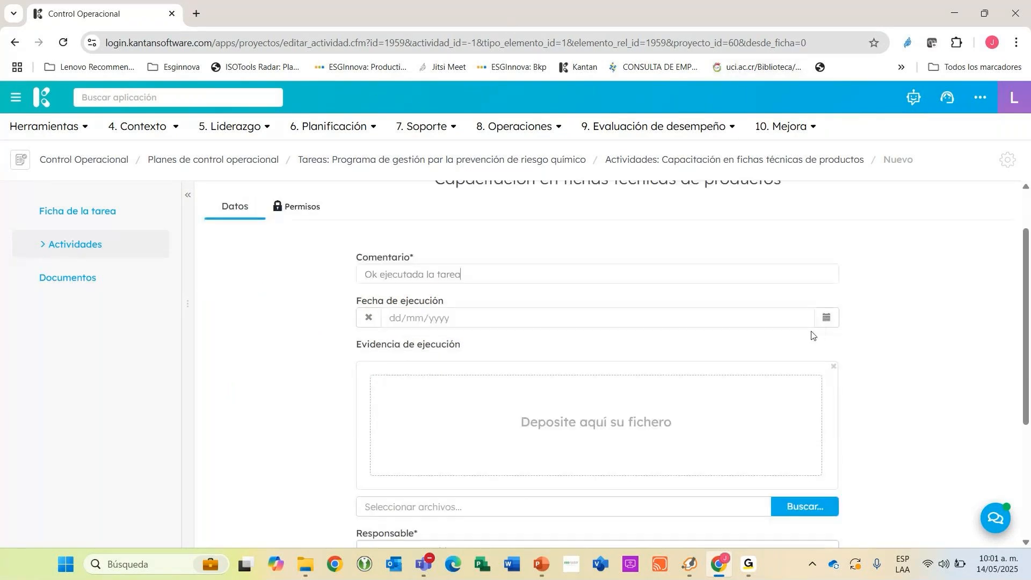
pyautogui.click(826, 318)
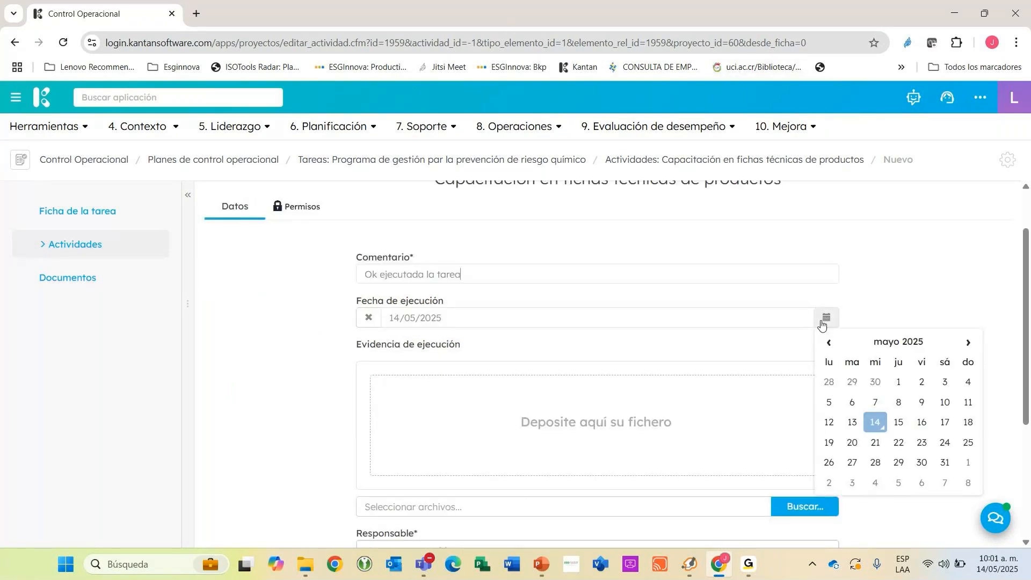
pyautogui.click(874, 424)
pyautogui.scroll(-1, 860, 430)
pyautogui.click(809, 433)
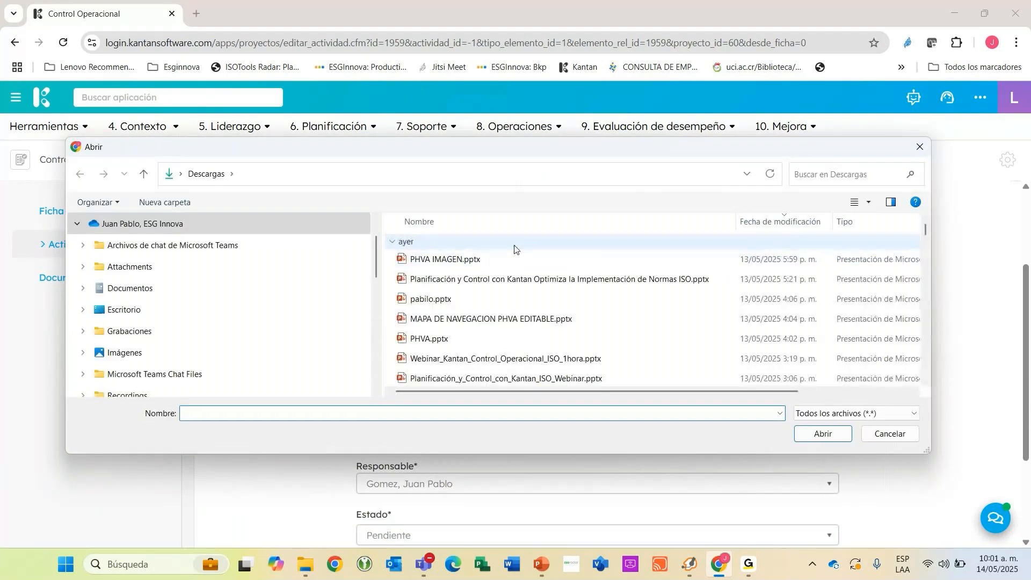
pyautogui.scroll(-8, 453, 296)
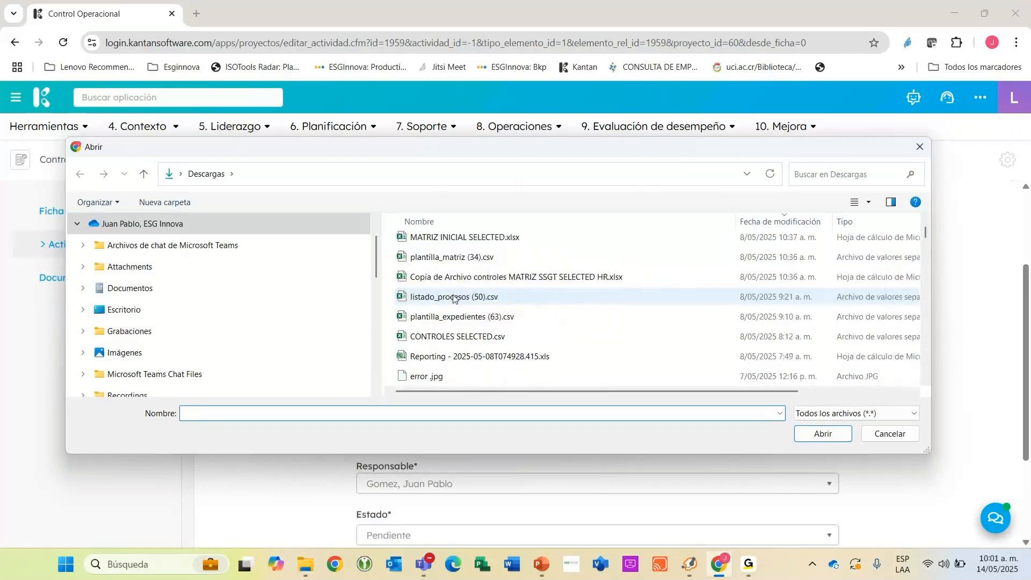
pyautogui.doubleClick(454, 277)
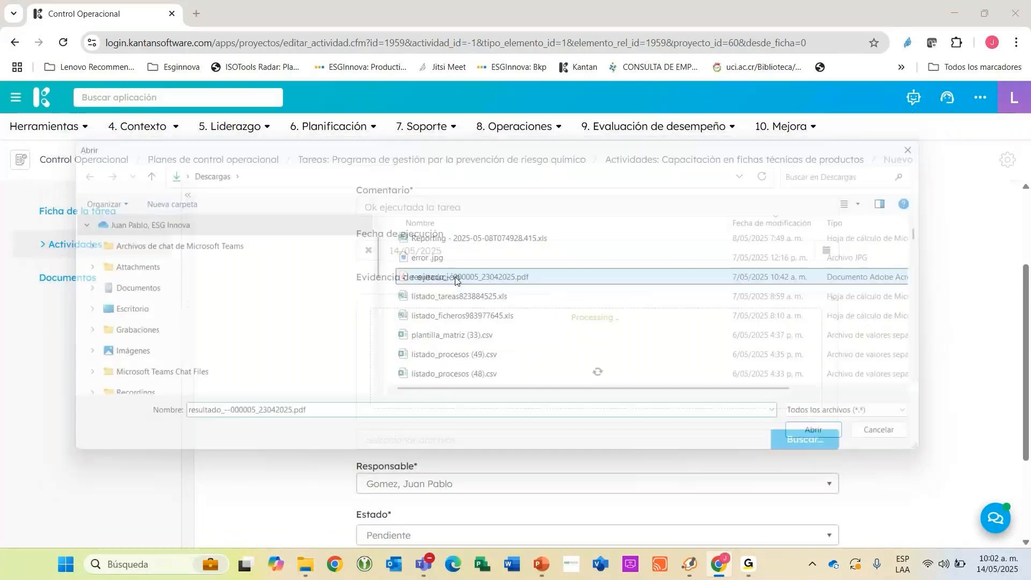
# Set the activity's Estado to Completada and save the activity.
pyautogui.scroll(-3, 530, 379)
pyautogui.click(441, 427)
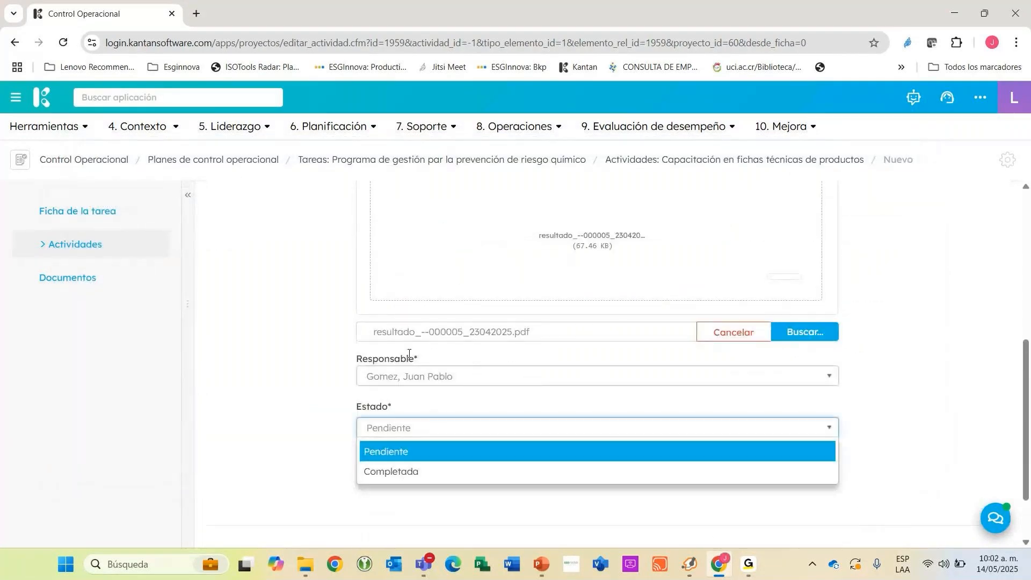
pyautogui.scroll(-2, 418, 383)
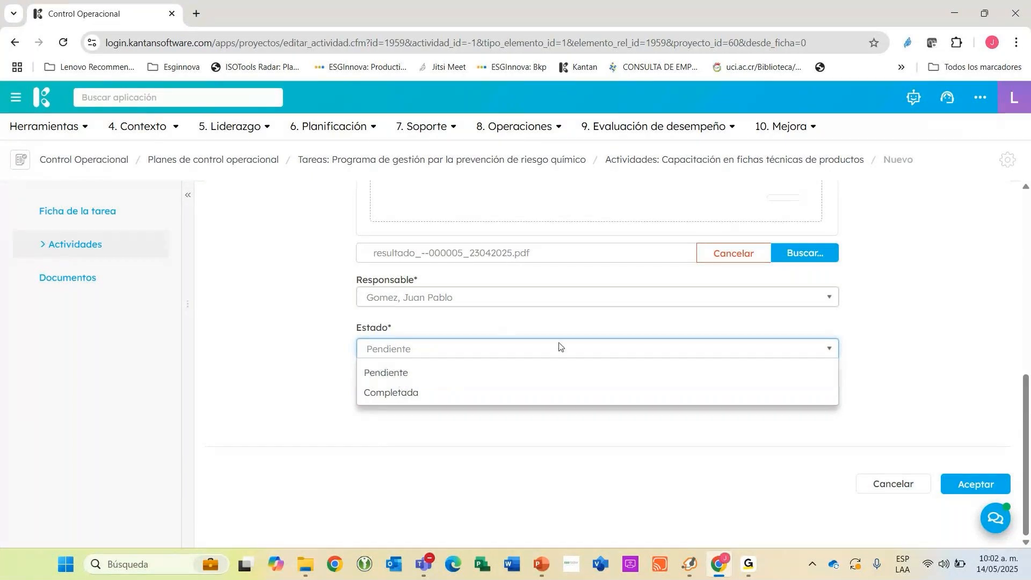
pyautogui.click(406, 392)
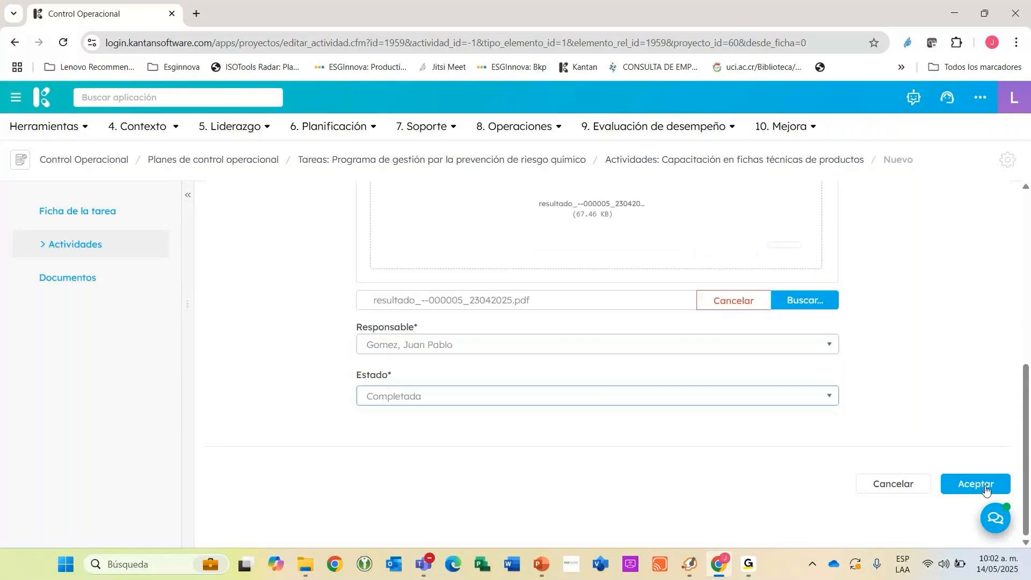
pyautogui.click(976, 484)
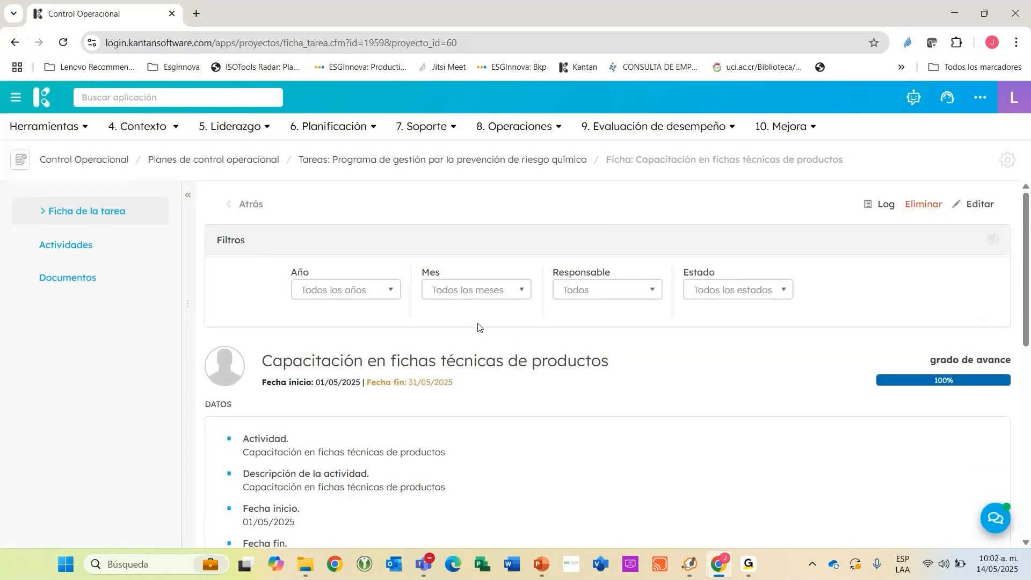
# Preview the attached PDF from the Evidencias section of the task's record, then return to the task.
pyautogui.scroll(-3, 511, 338)
pyautogui.scroll(-6, 426, 301)
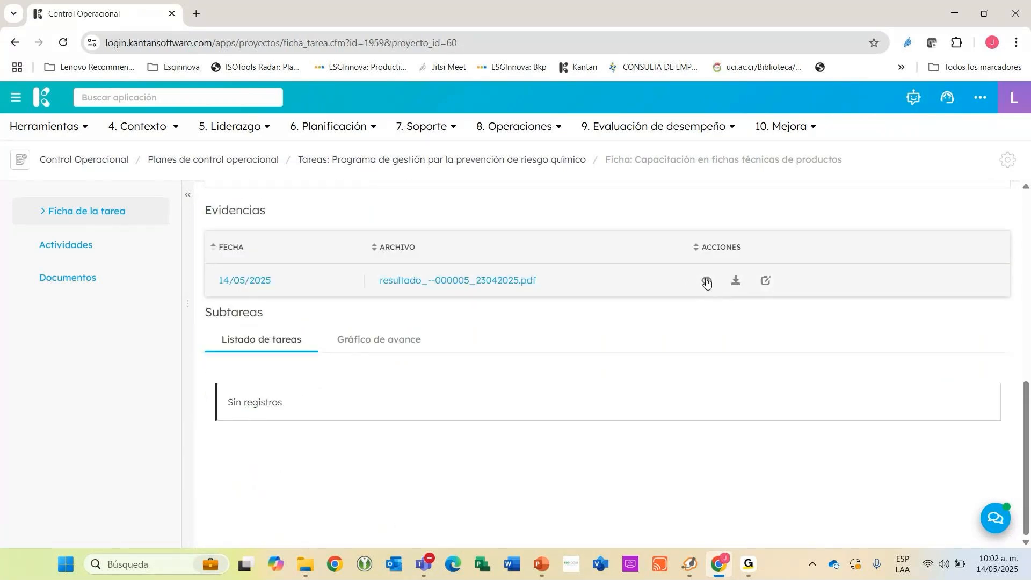
pyautogui.click(707, 280)
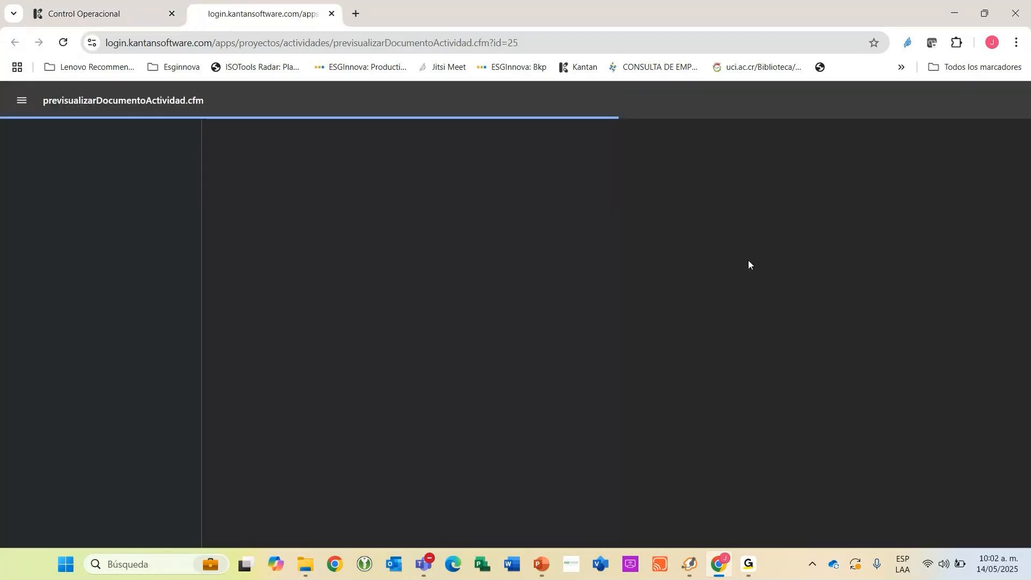
pyautogui.hotkey('ctrl', 'shift', 'Tab')
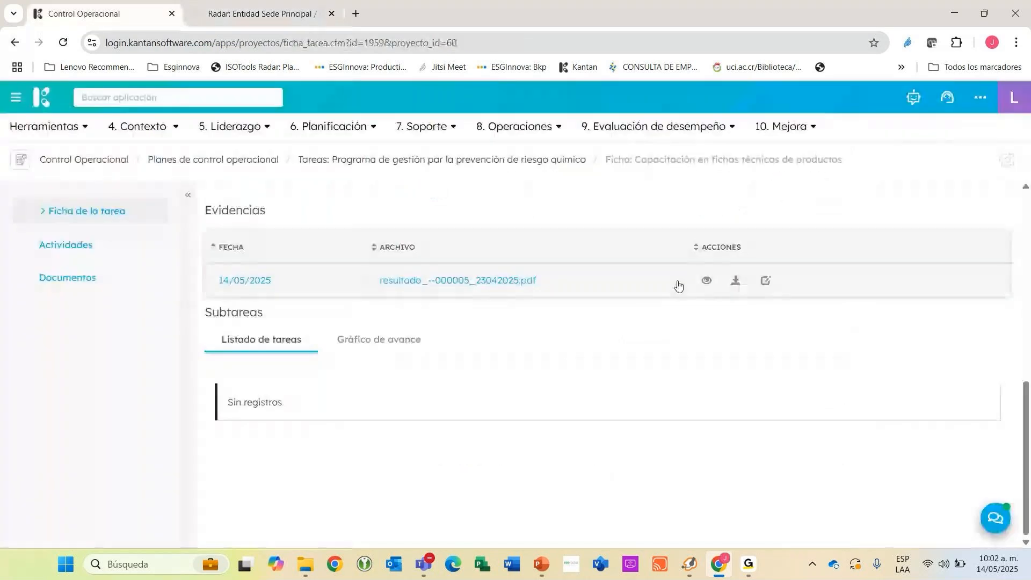
# Return to the plan's Visión general and check the task list and the Actividades section for the completed training.
pyautogui.scroll(6, 591, 281)
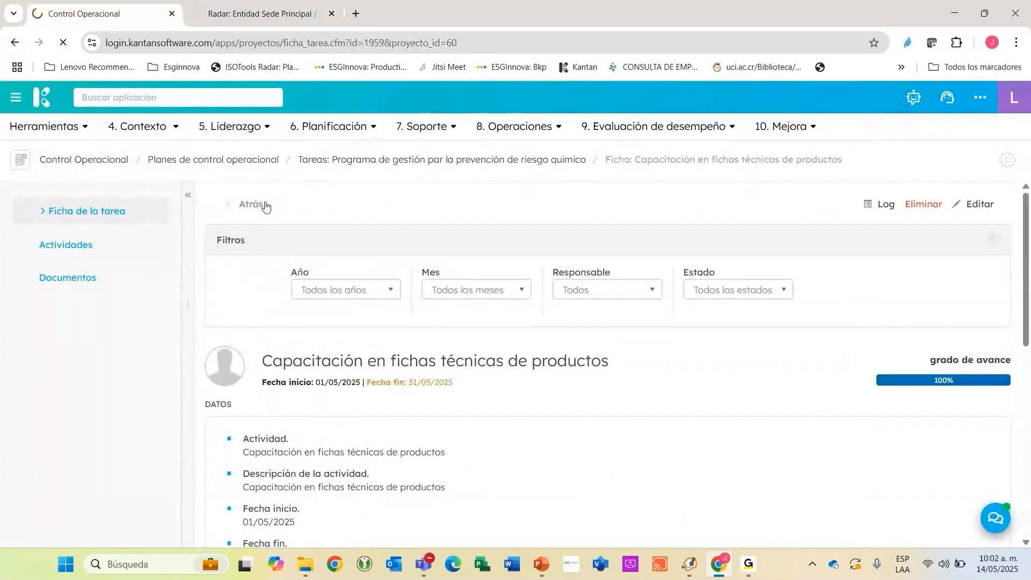
pyautogui.click(265, 206)
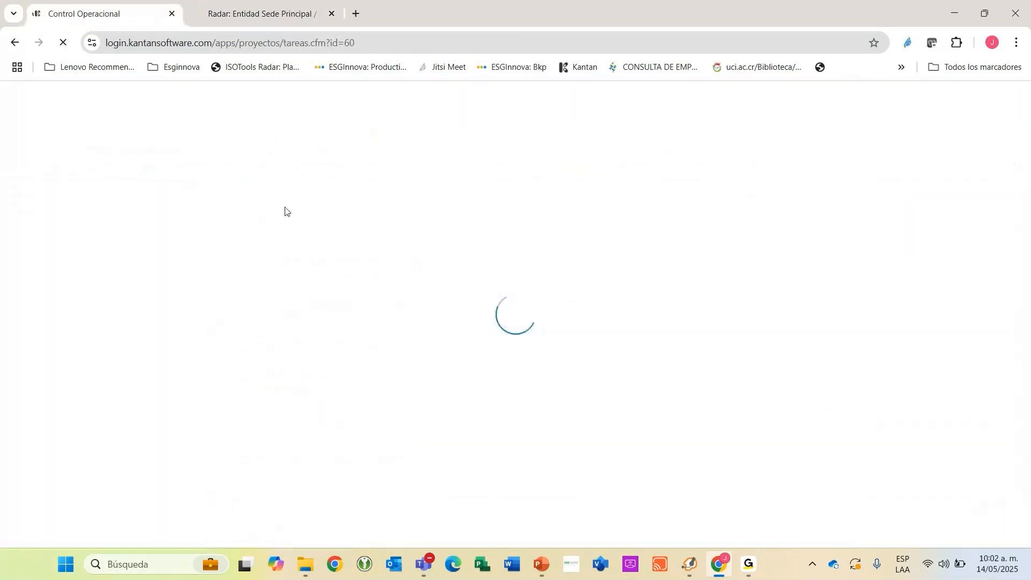
pyautogui.click(67, 213)
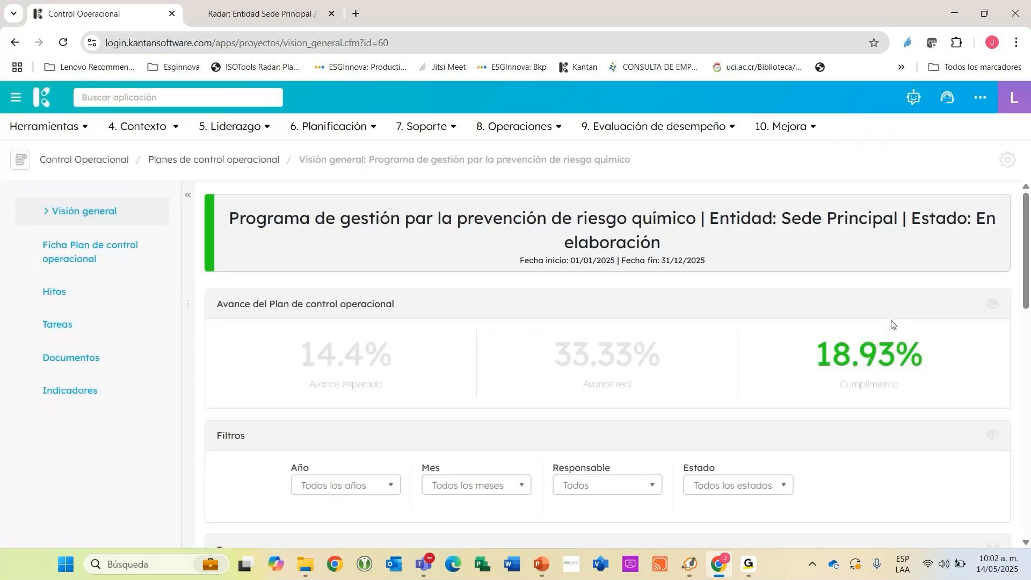
pyautogui.scroll(-1, 493, 295)
pyautogui.scroll(-3, 808, 328)
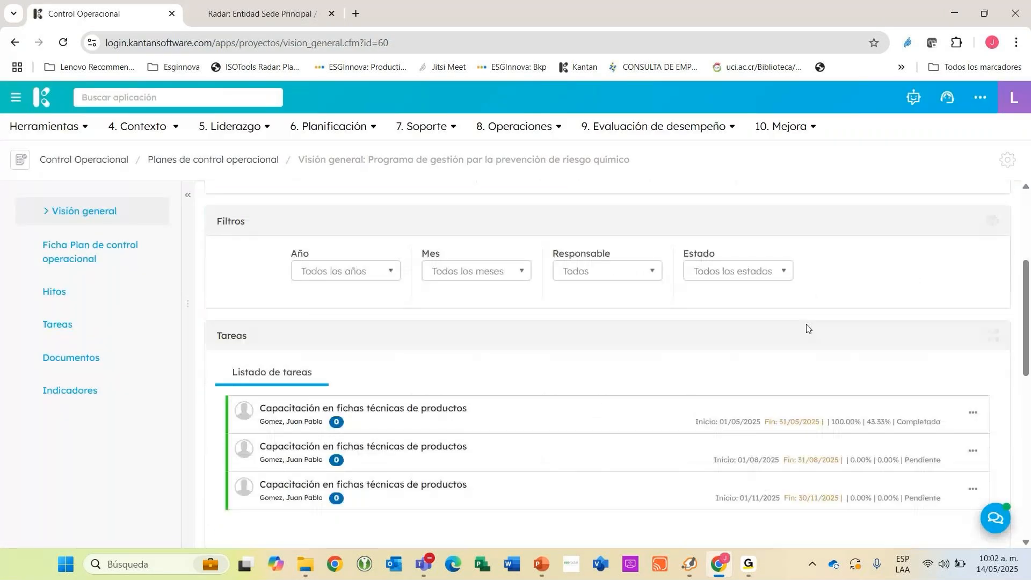
pyautogui.scroll(-3, 808, 329)
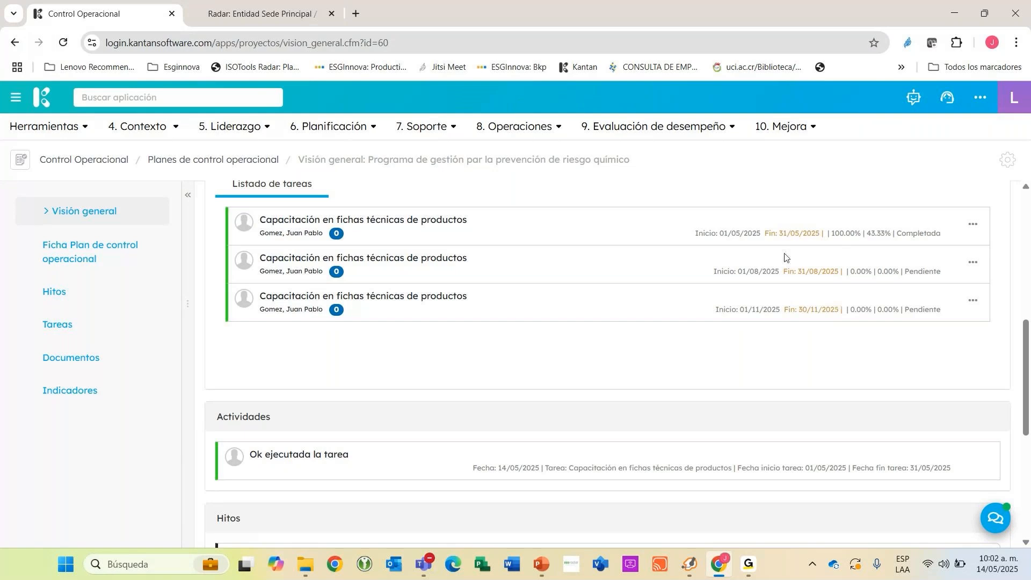
# Examine the plan's Avance real and Cumplimiento figures against its expected progress and the completed May task.
pyautogui.scroll(10, 539, 361)
pyautogui.moveTo(539, 361); pyautogui.dragTo(684, 355)
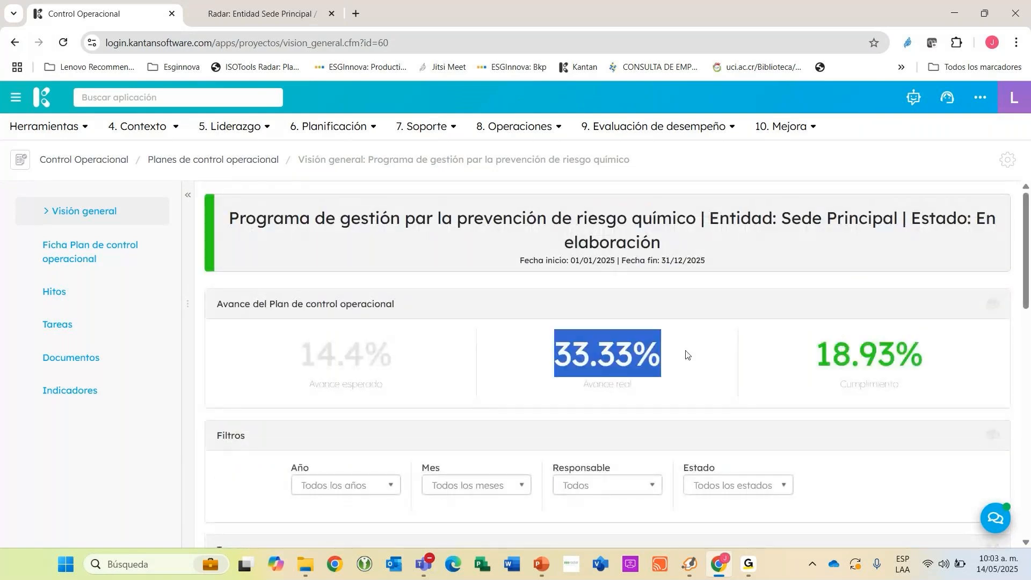
pyautogui.scroll(-2, 684, 355)
pyautogui.click(894, 215)
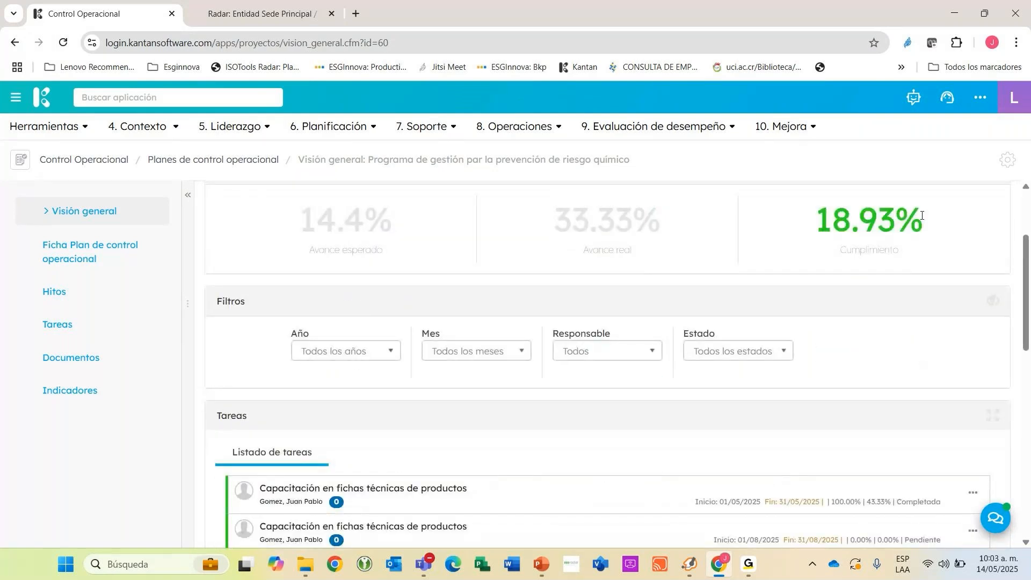
pyautogui.scroll(1, 557, 297)
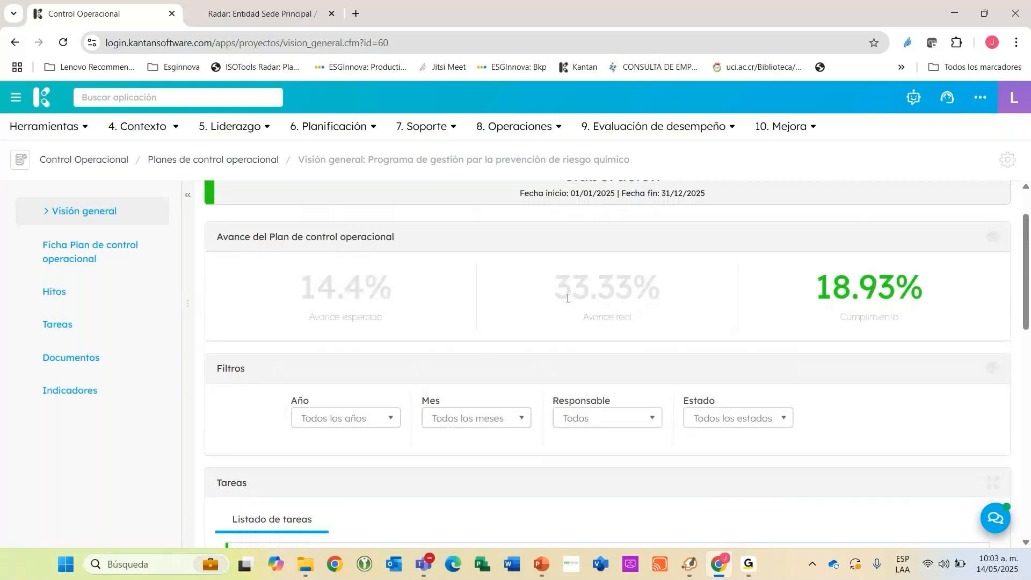
pyautogui.scroll(1, 567, 298)
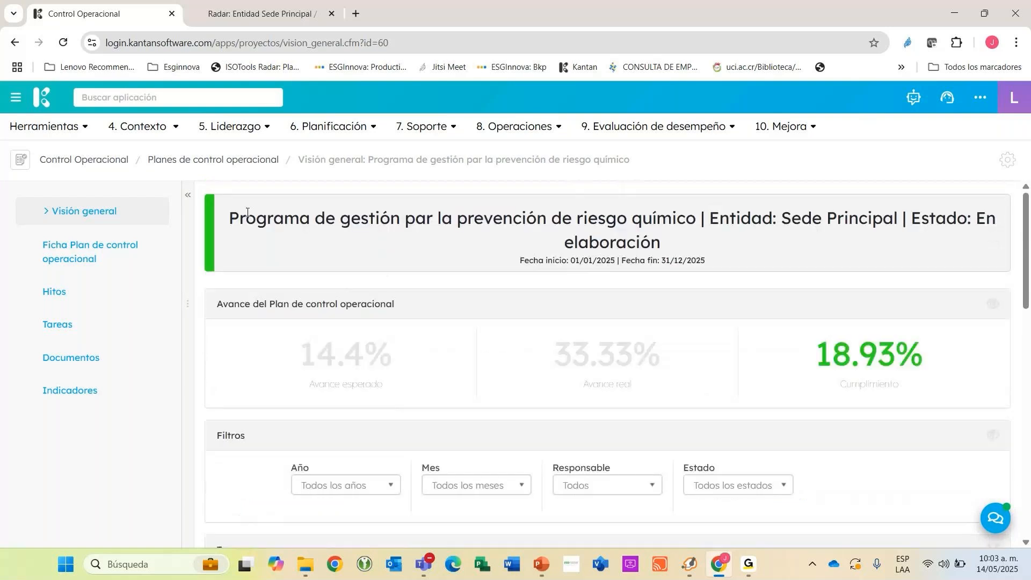
# Leave the plan and open the list of Programas de control operacional.
pyautogui.click(190, 200)
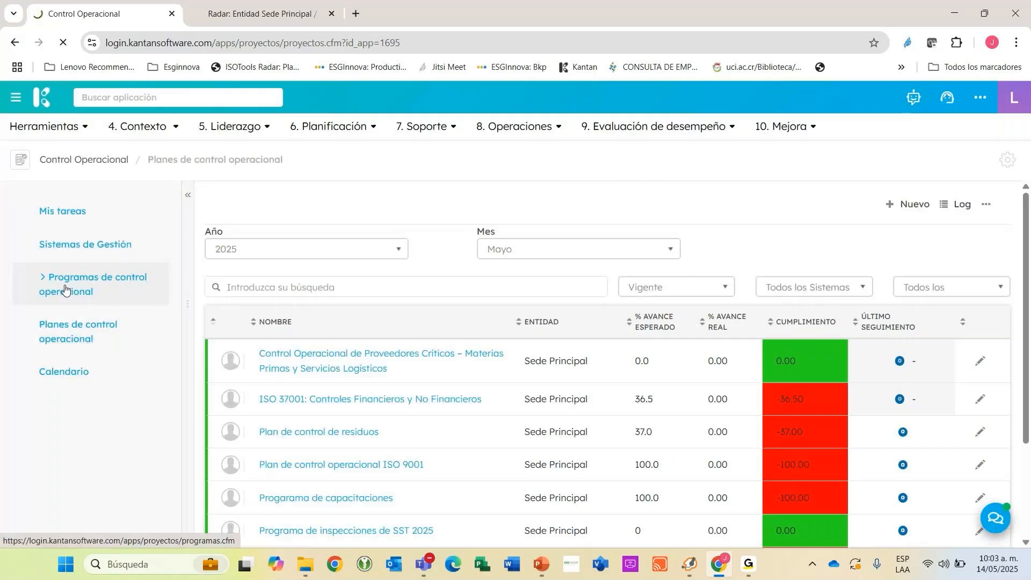
pyautogui.click(58, 290)
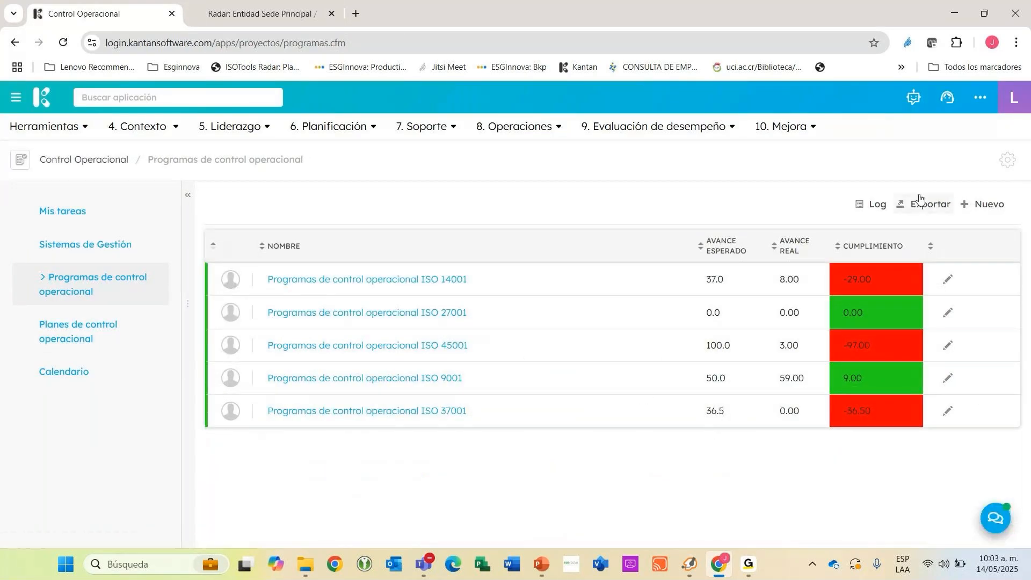
pyautogui.click(985, 205)
pyautogui.click(913, 228)
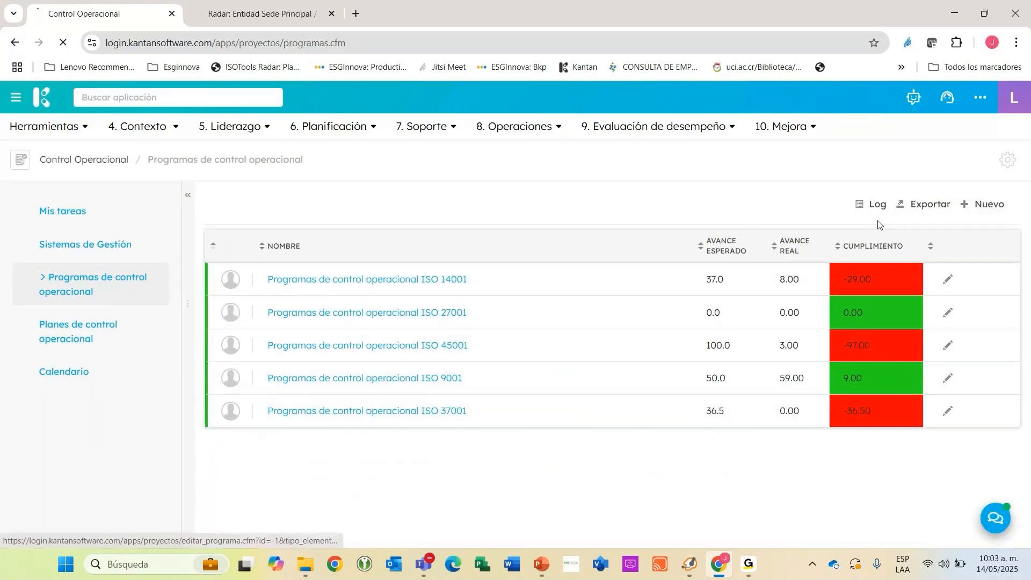
pyautogui.click(420, 278)
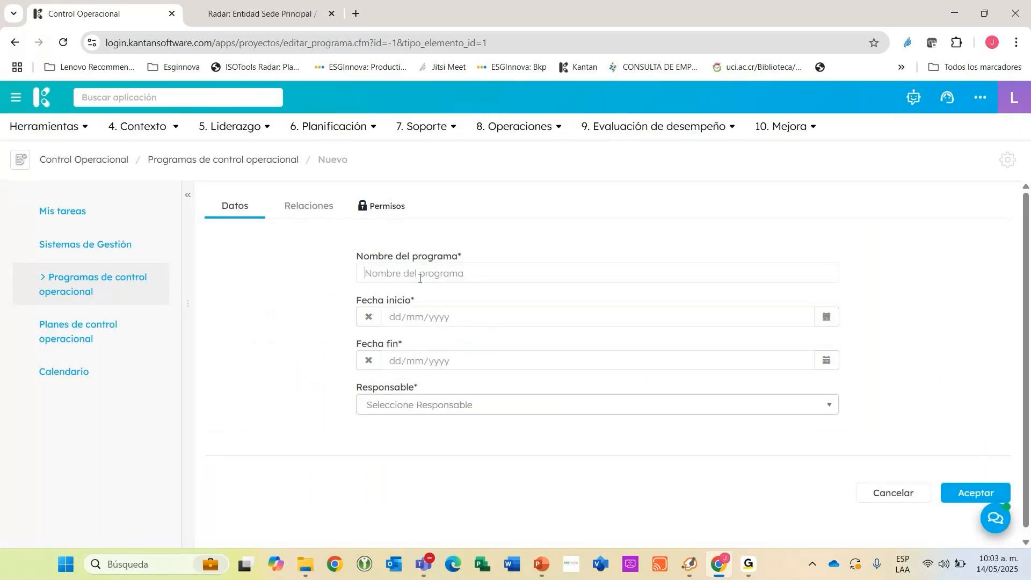
pyautogui.write('Porgrma de seguridad')
pyautogui.click(827, 317)
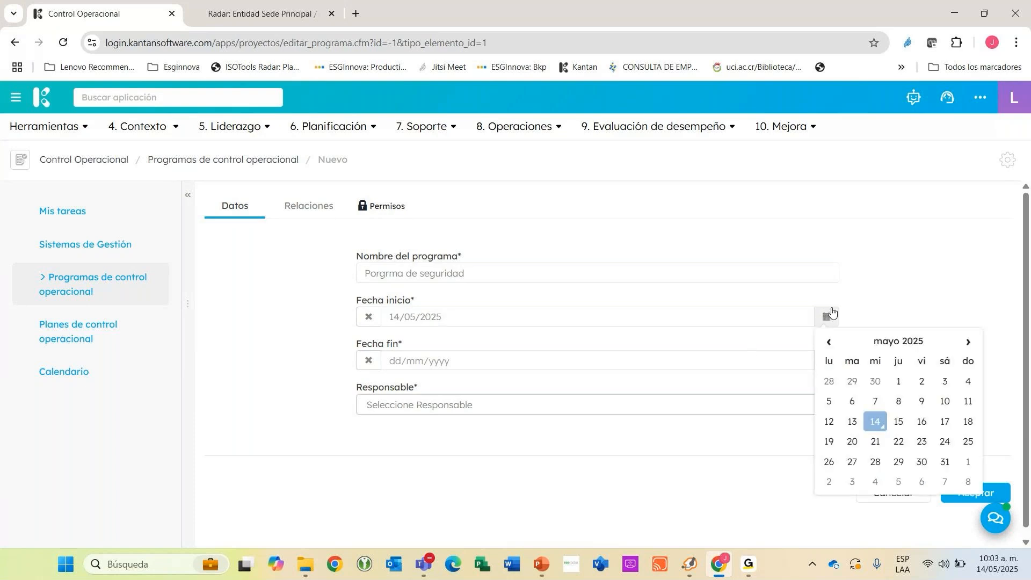
pyautogui.click(898, 343)
pyautogui.click(841, 373)
pyautogui.click(875, 382)
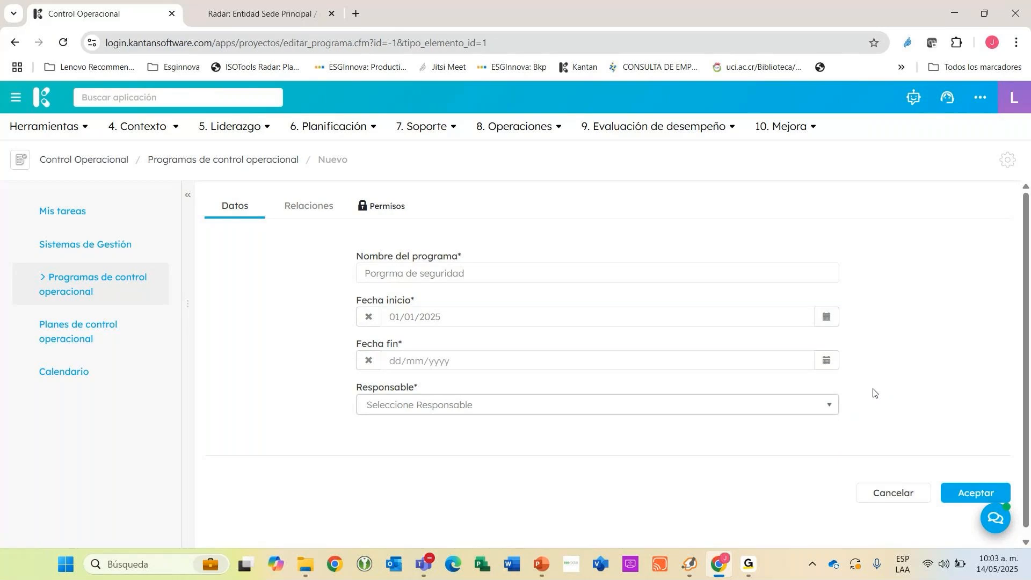
pyautogui.click(816, 372)
pyautogui.click(951, 468)
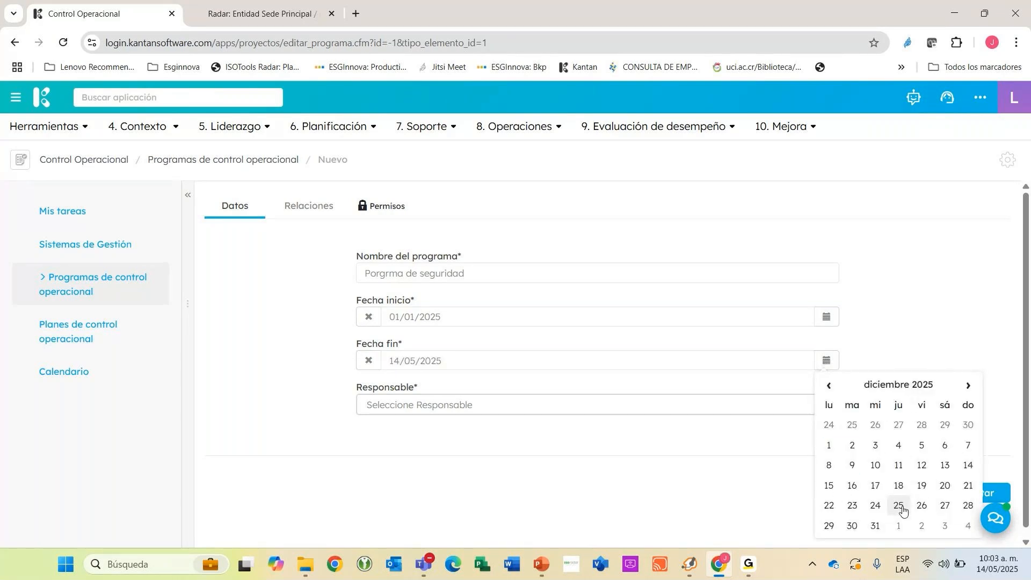
pyautogui.click(900, 523)
pyautogui.click(497, 414)
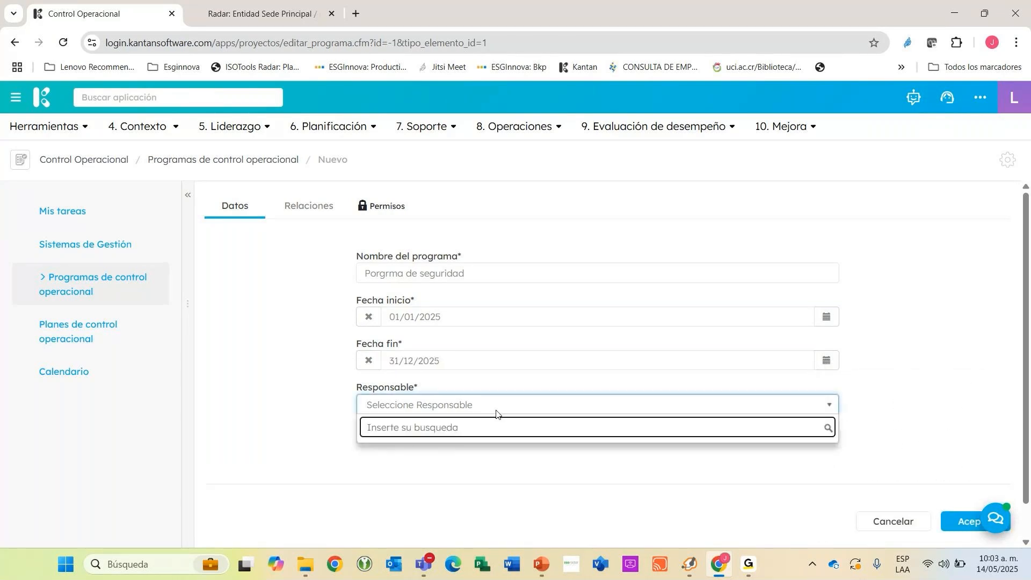
pyautogui.write('ju')
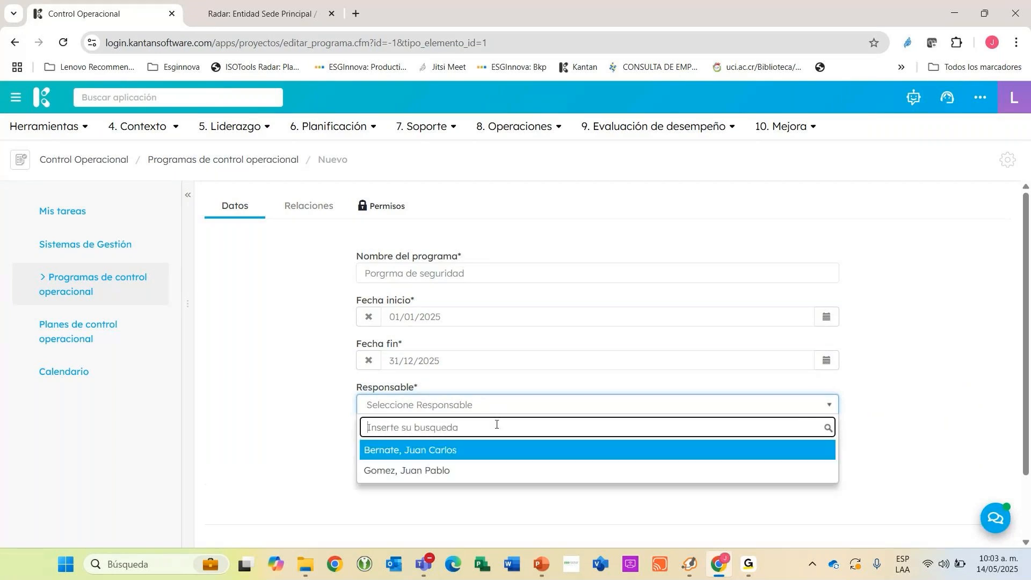
pyautogui.click(458, 472)
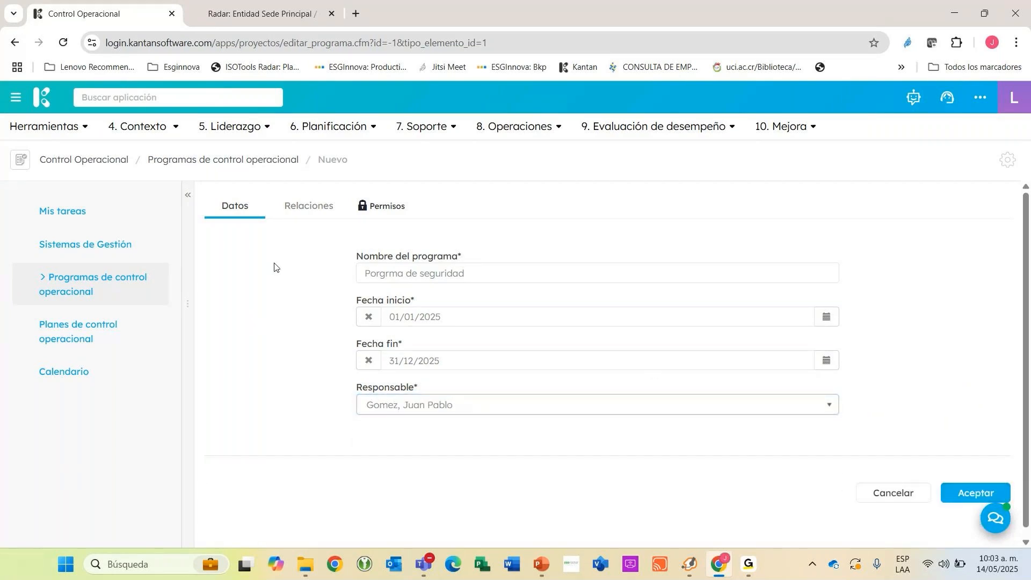
pyautogui.click(308, 212)
pyautogui.click(418, 275)
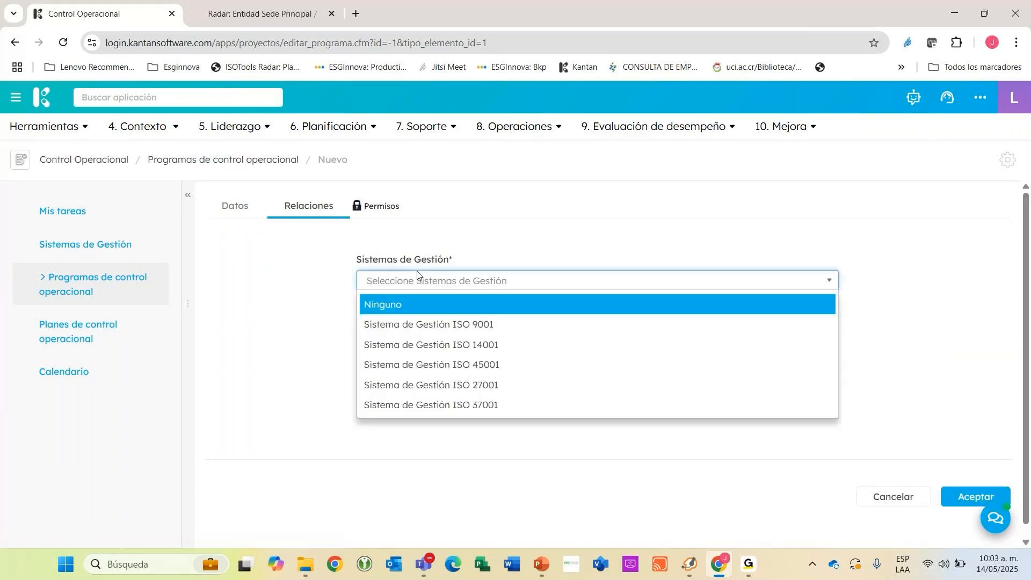
pyautogui.click(281, 281)
pyautogui.click(1002, 375)
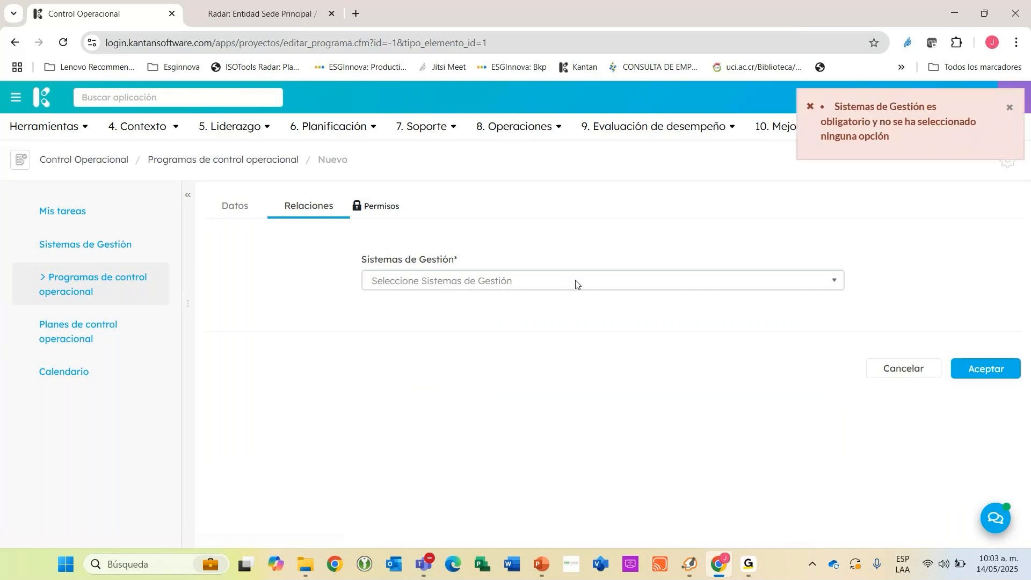
pyautogui.click(396, 280)
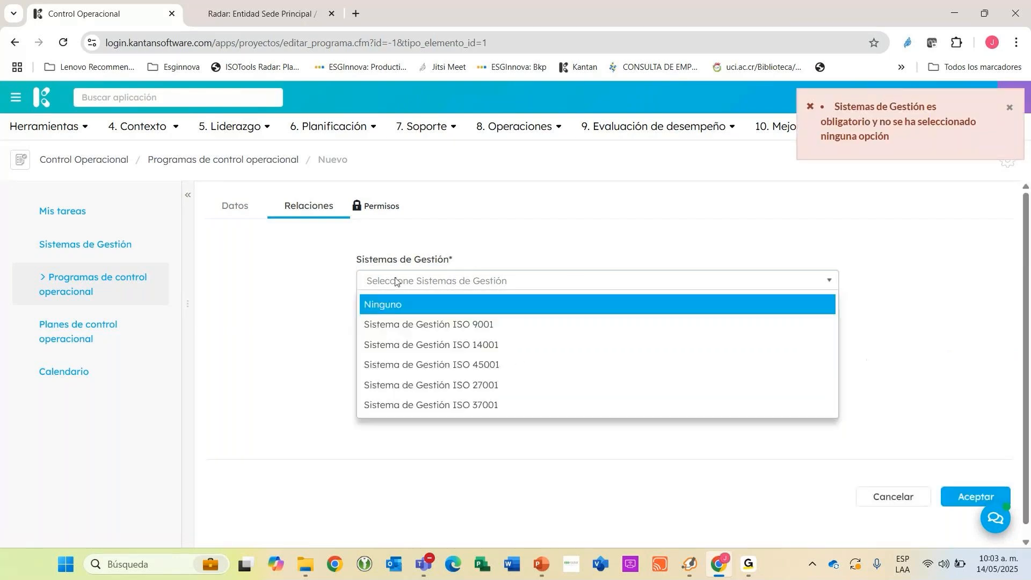
# Start a new record in Sistemas de Gestión and name it "Sitema de Gestión de SST".
pyautogui.click(81, 246)
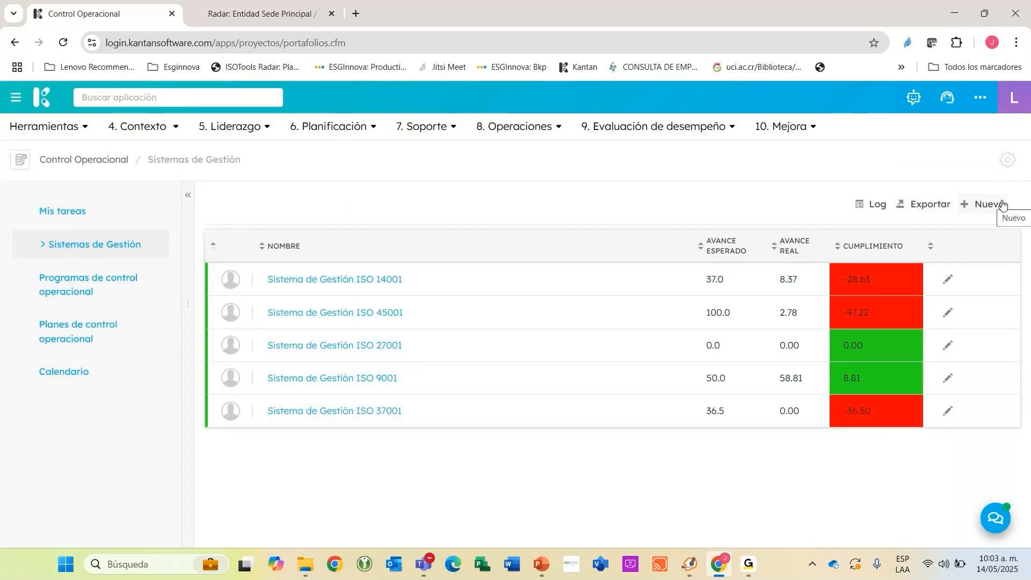
pyautogui.click(987, 204)
pyautogui.click(972, 226)
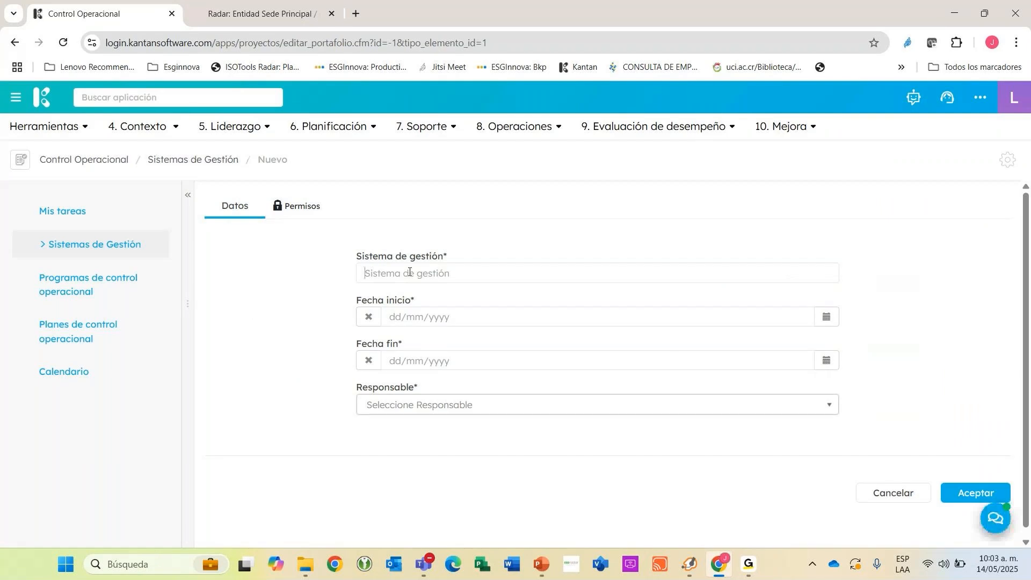
pyautogui.write('Sitema de Gestión de SST')
# Set the management system's start date to 01/01/2025 and its end date to 31/12/2025.
pyautogui.click(828, 317)
pyautogui.click(891, 342)
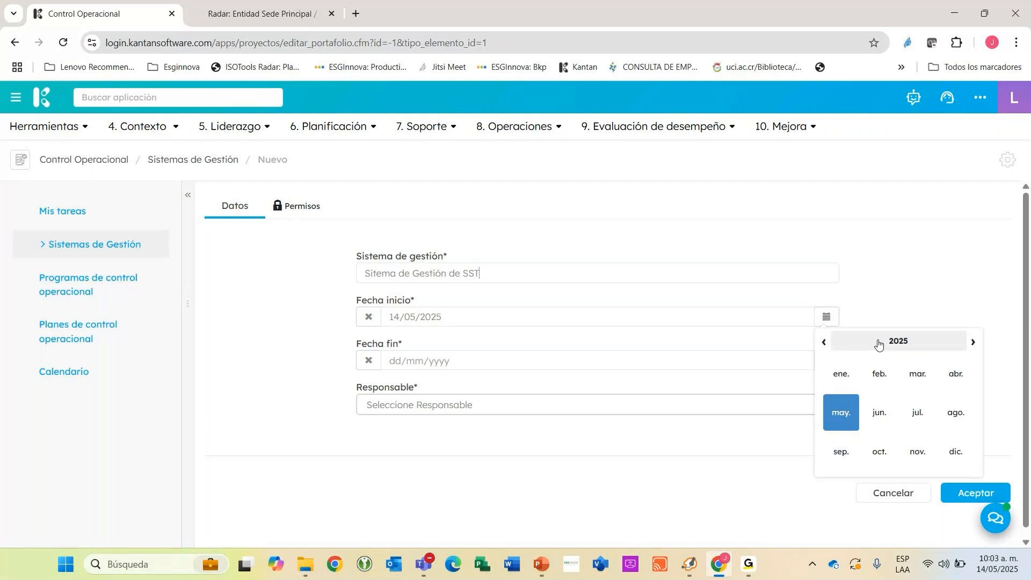
pyautogui.click(839, 377)
pyautogui.click(875, 388)
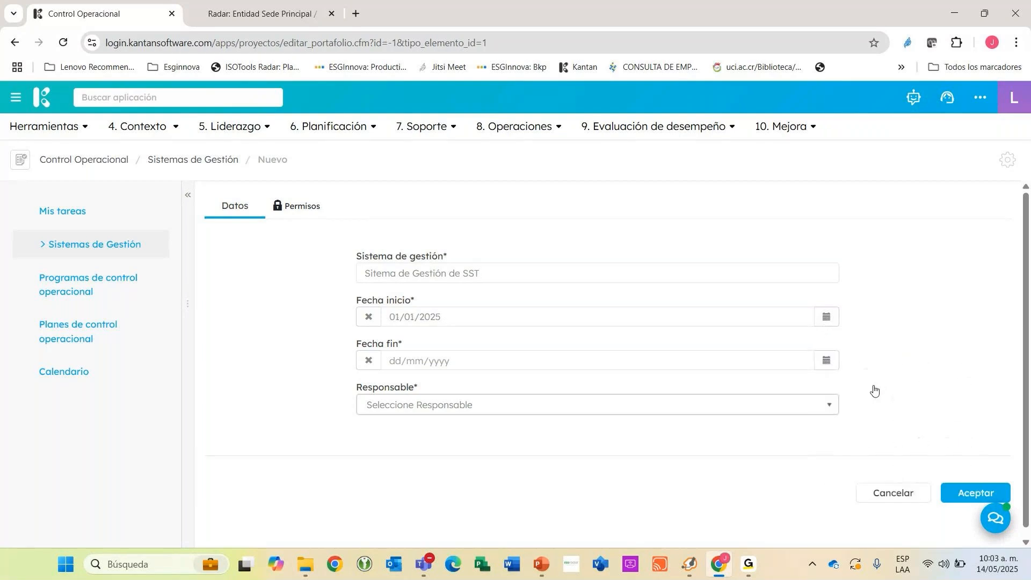
pyautogui.click(828, 360)
pyautogui.click(898, 519)
# Assign the responsible person to the management system, save it, and return to the Sistemas de Gestión list.
pyautogui.click(502, 405)
pyautogui.write('JUAN')
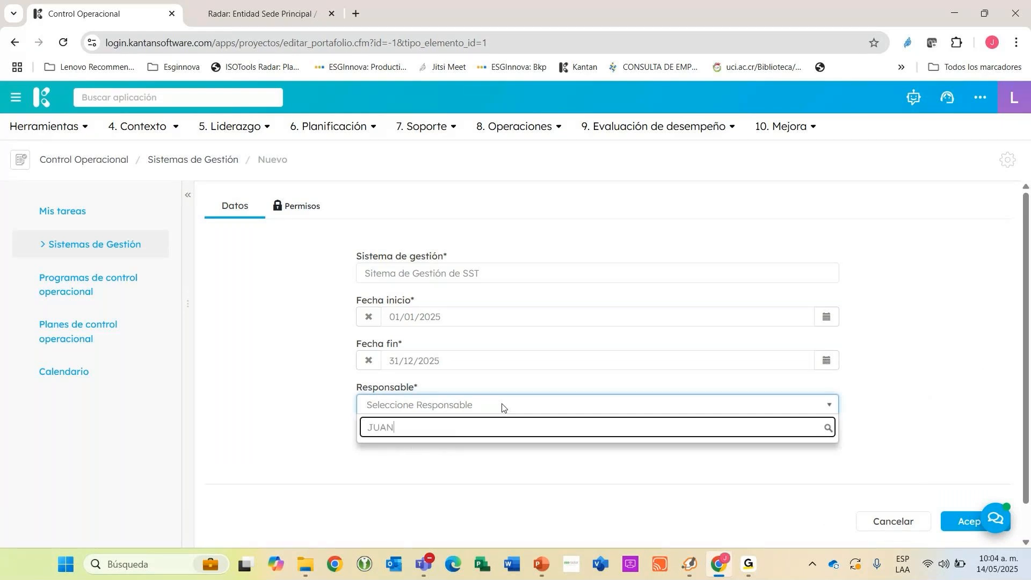
pyautogui.click(444, 472)
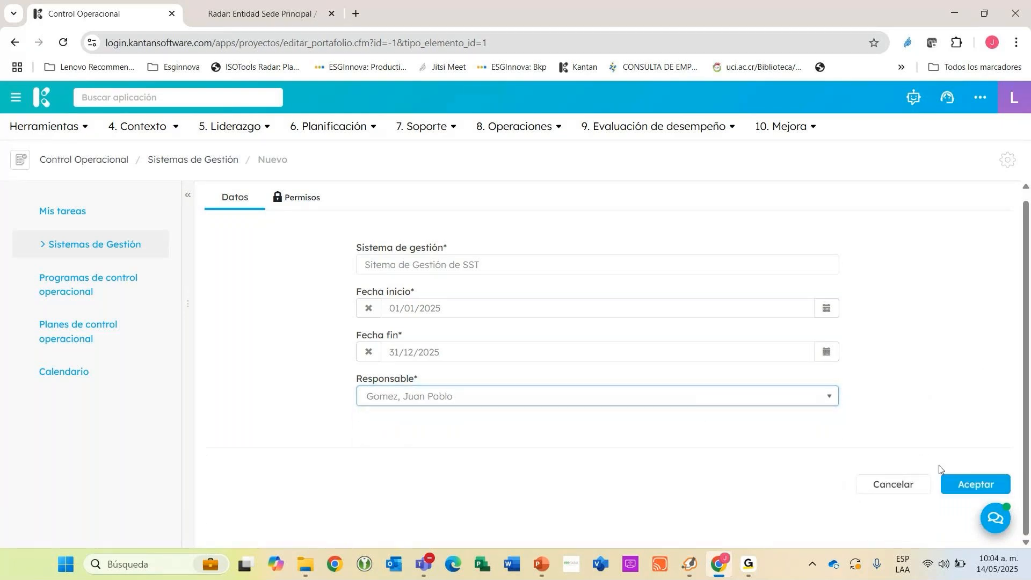
pyautogui.click(953, 488)
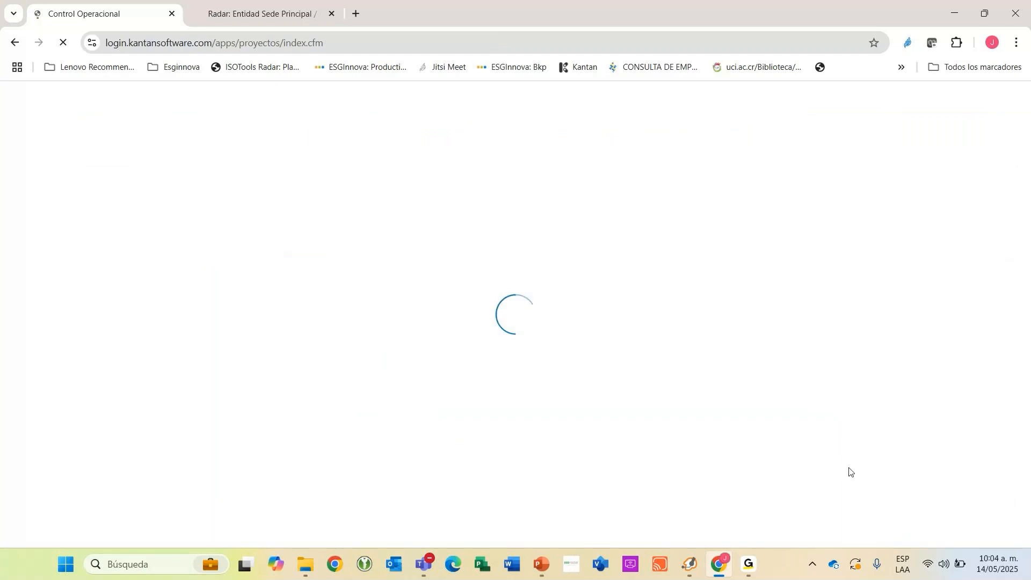
pyautogui.click(85, 245)
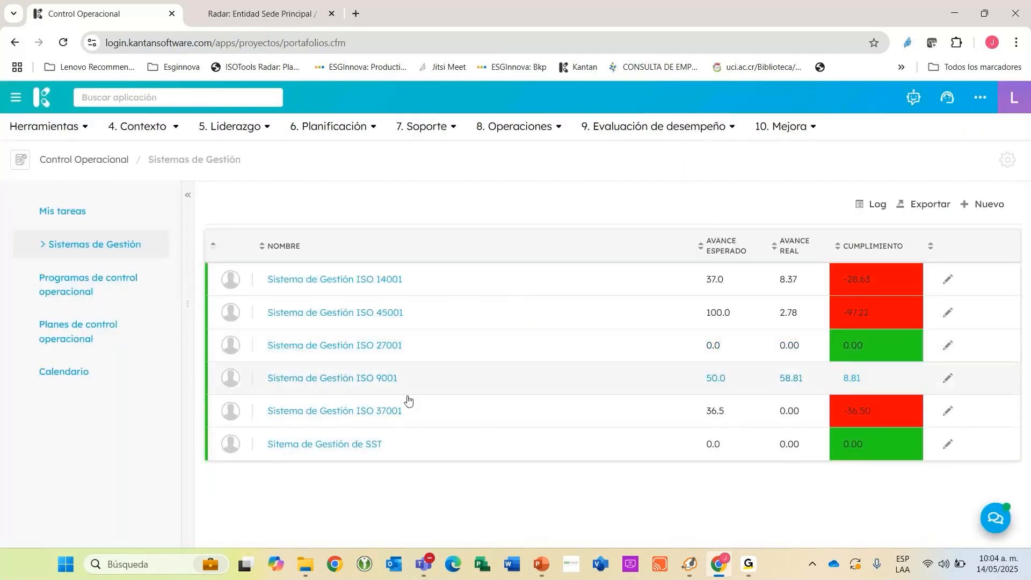
# Start a new programme in Programas de control operacional with the name "PROGRMAS DE SEGURIDAD".
pyautogui.click(90, 290)
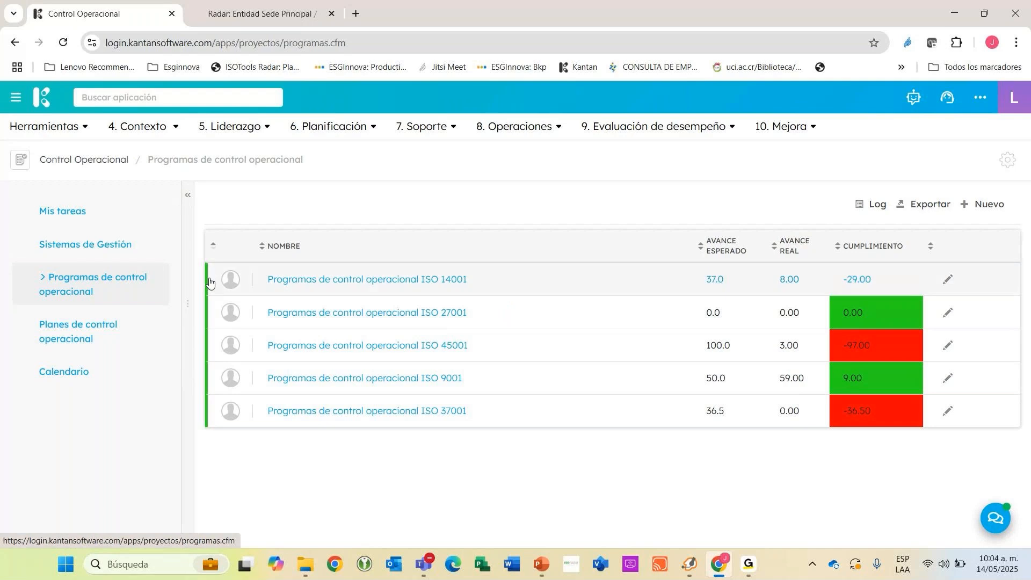
pyautogui.click(983, 204)
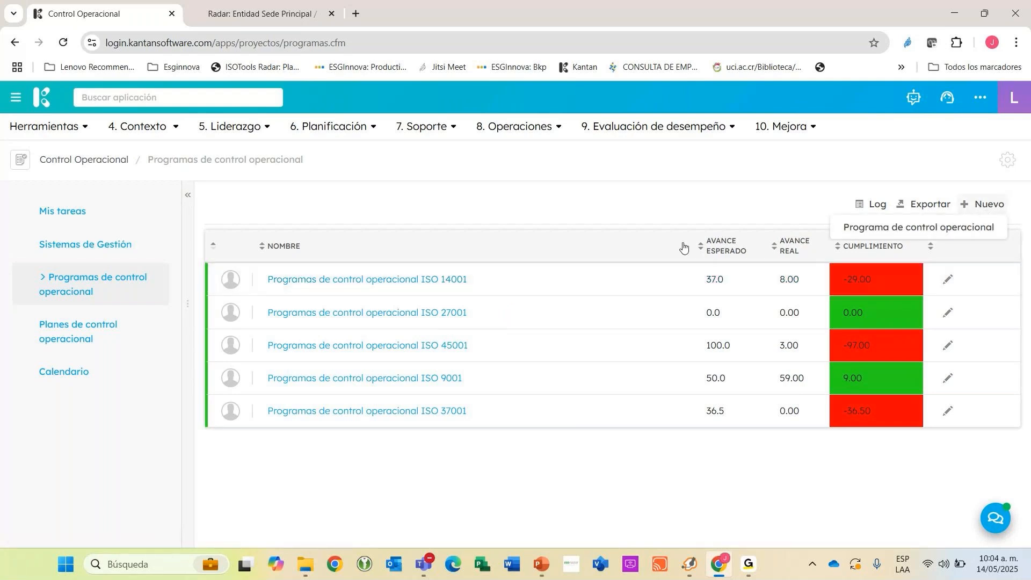
pyautogui.click(374, 305)
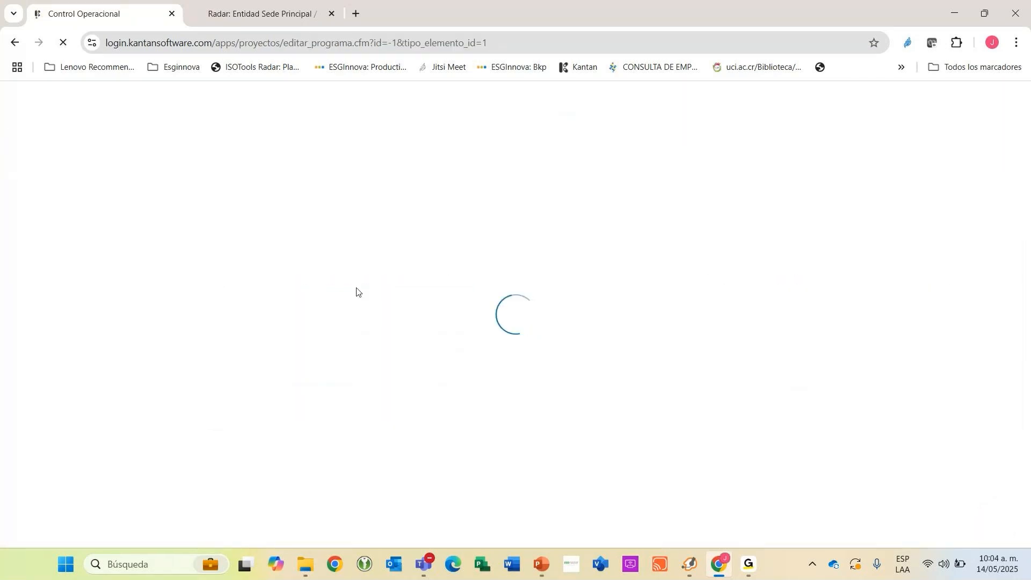
pyautogui.click(371, 272)
pyautogui.write('POR')
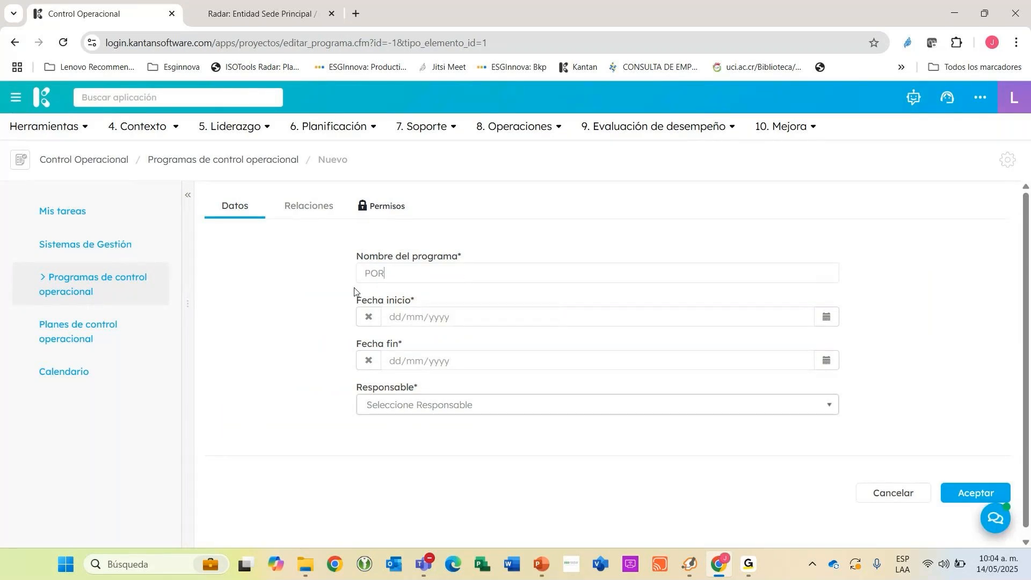
pyautogui.write('GRMAS DE SEGURI')
pyautogui.press('BackSpace')
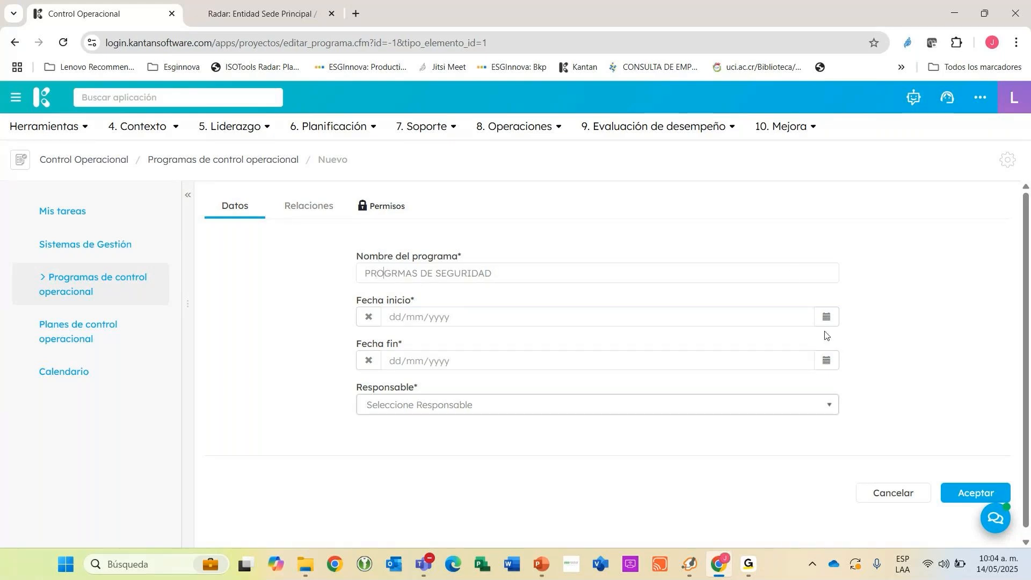
# Set the programme's Fecha inicio to 01/01/2025 and its Fecha fin to 31/12/2025.
pyautogui.click(827, 317)
pyautogui.click(865, 341)
pyautogui.click(845, 376)
pyautogui.click(867, 380)
pyautogui.click(827, 361)
pyautogui.click(897, 385)
pyautogui.click(945, 479)
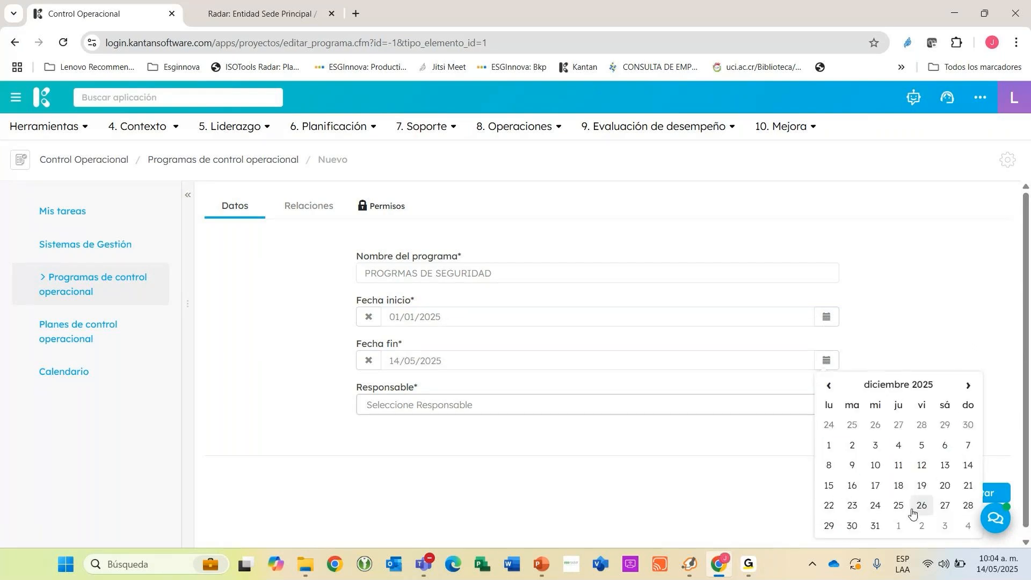
pyautogui.click(876, 525)
# Assign the responsible person to the programme and correct its name to "PROGRAMAS DE SEGURIDAD".
pyautogui.click(444, 410)
pyautogui.write('JUAN')
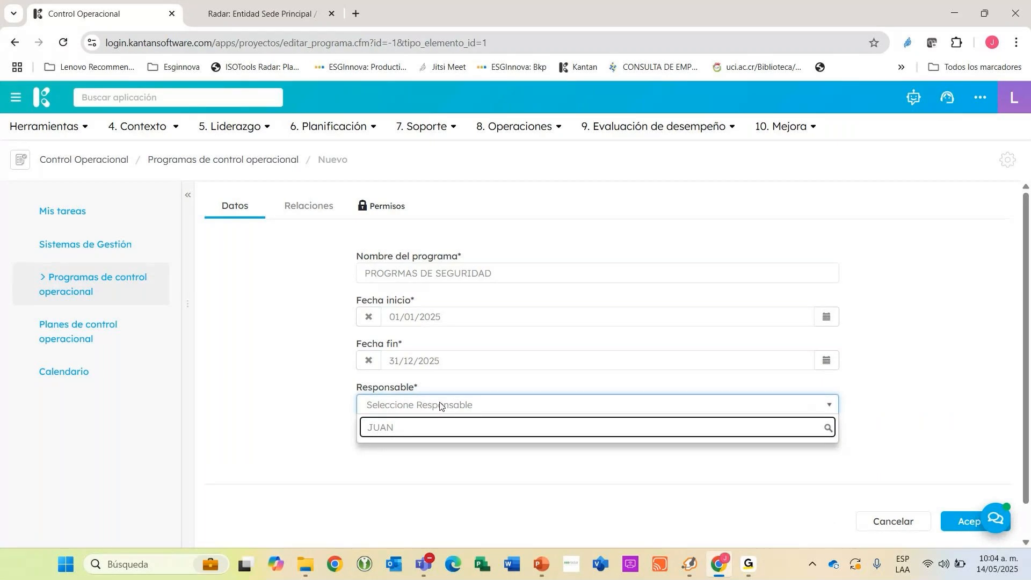
pyautogui.press('Return')
pyautogui.click(399, 274)
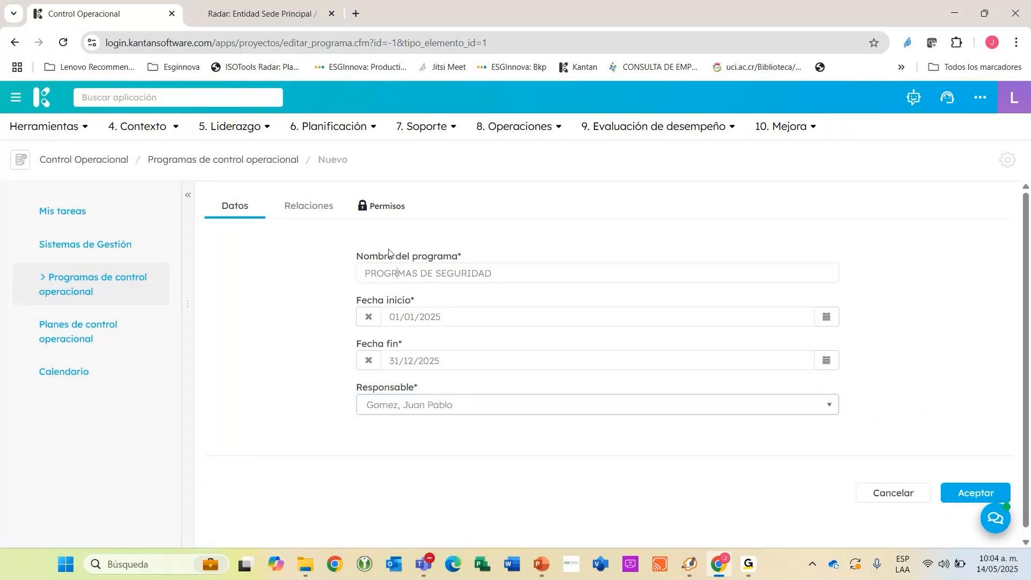
# Relate the programme to the management system "Sitema de Gestión de SST" and save it.
pyautogui.click(309, 206)
pyautogui.click(385, 280)
pyautogui.click(431, 424)
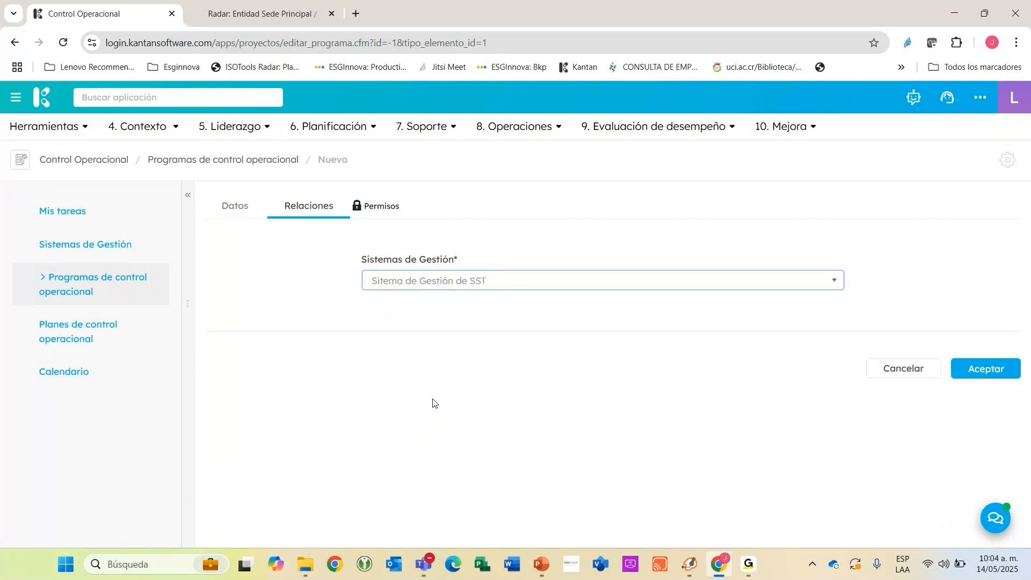
pyautogui.click(975, 369)
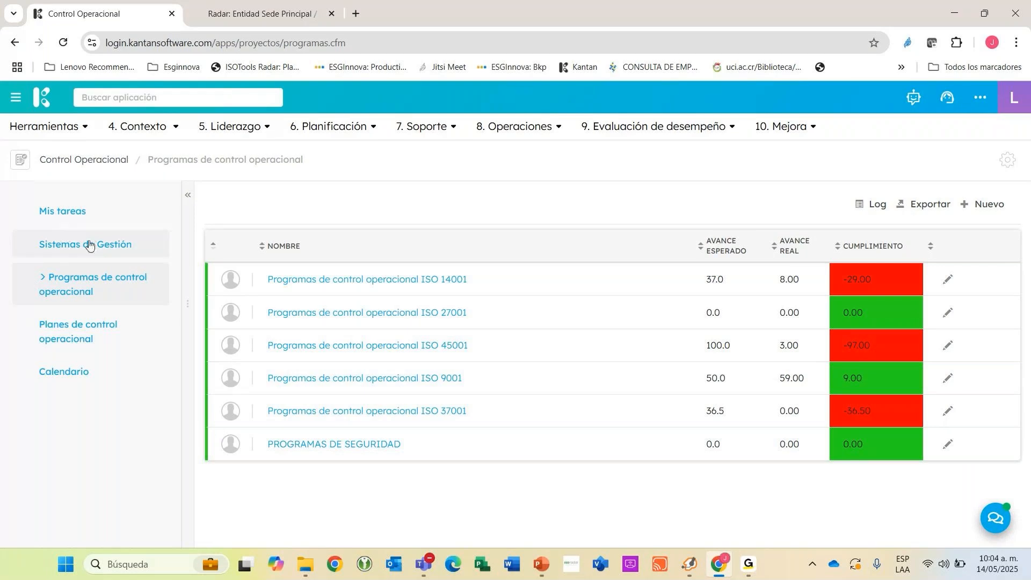
# Open the PROGRAMAS DE SEGURIDAD record and check its Planes de control operacional section and the option for adding a plan.
pyautogui.click(297, 448)
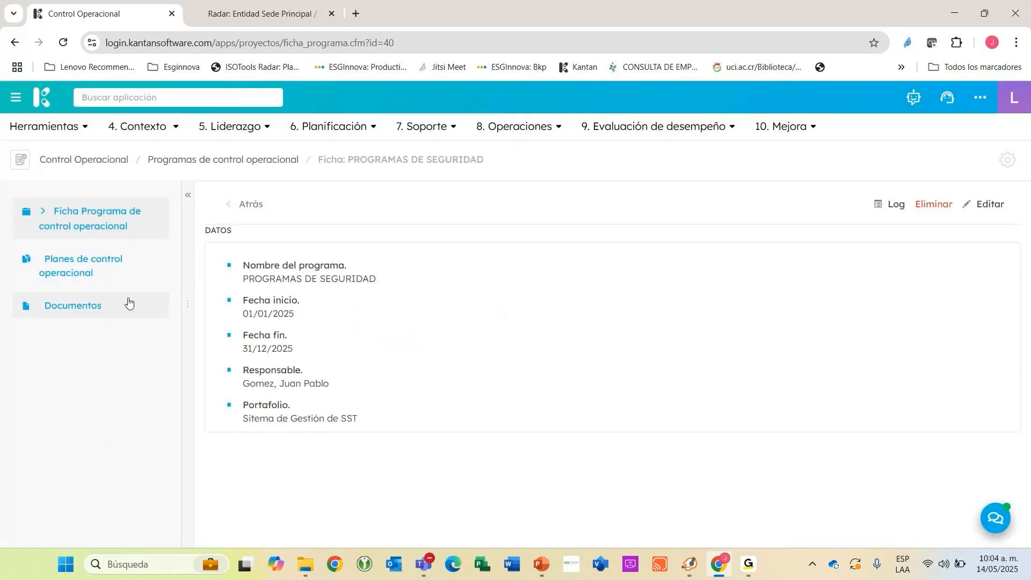
pyautogui.click(83, 265)
pyautogui.click(982, 205)
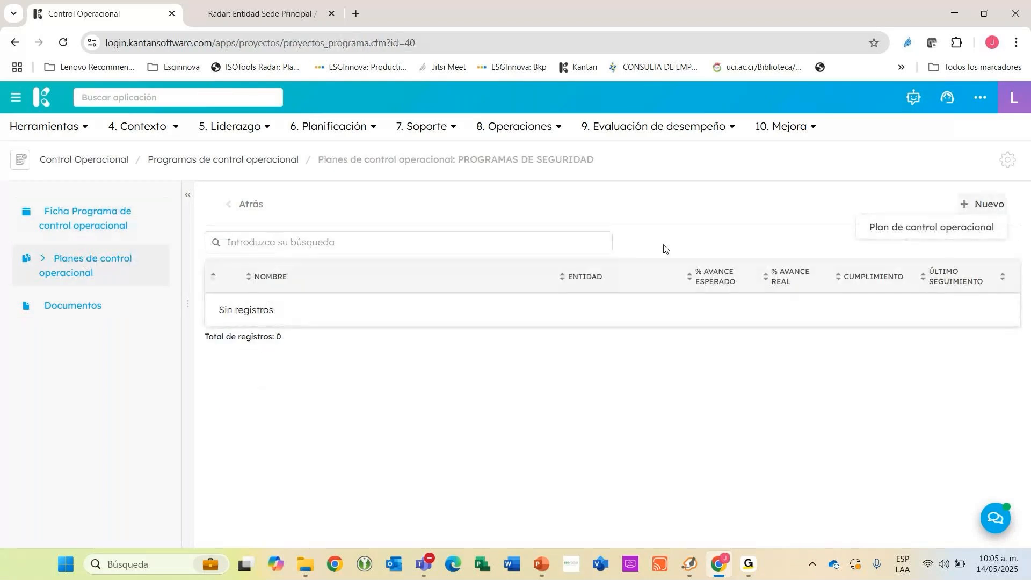
# Leave the programme and filter the general Planes de control operacional list by the status En elaboración.
pyautogui.click(230, 203)
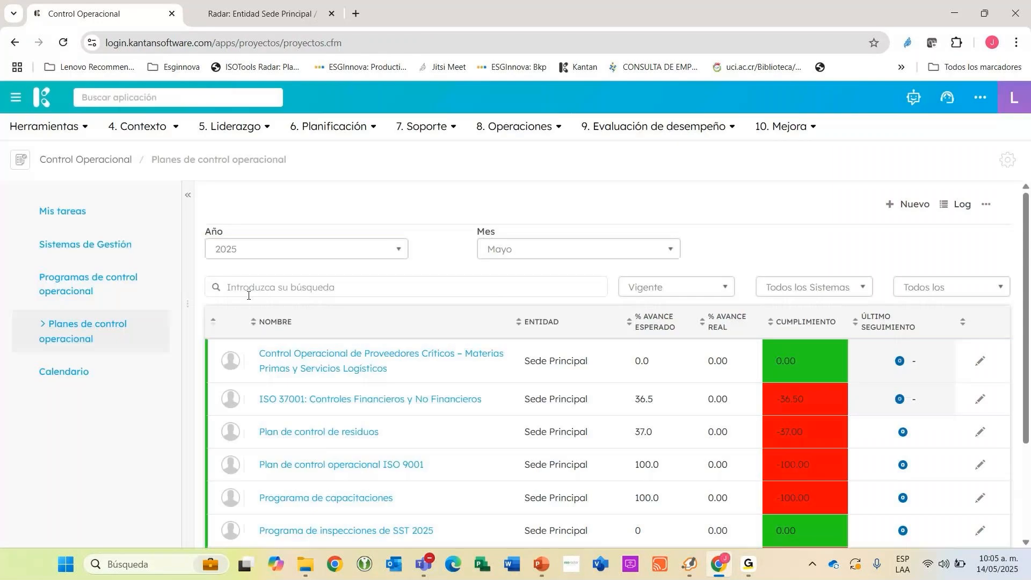
pyautogui.scroll(-2, 641, 251)
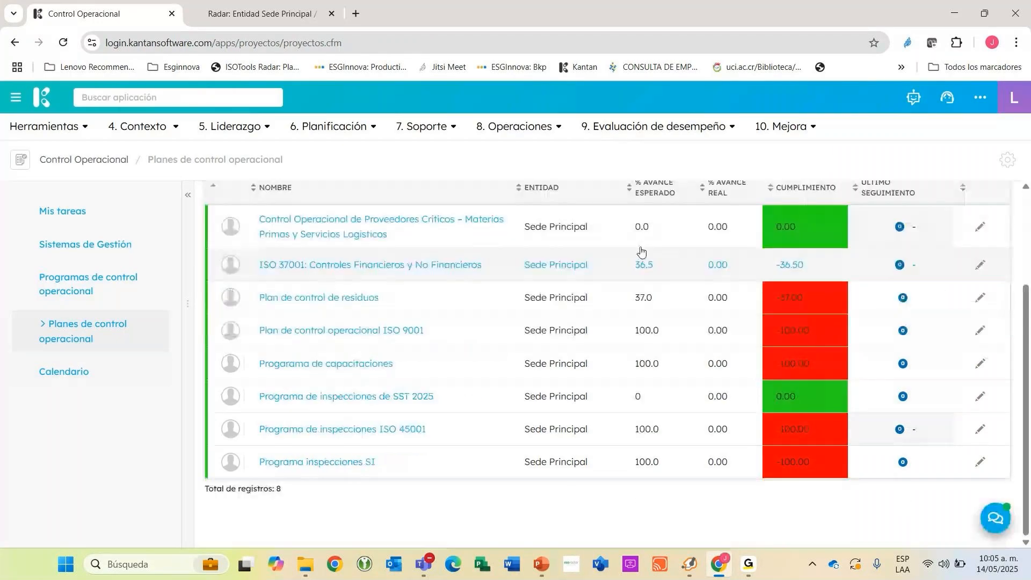
pyautogui.scroll(2, 642, 252)
pyautogui.click(678, 219)
pyautogui.click(660, 263)
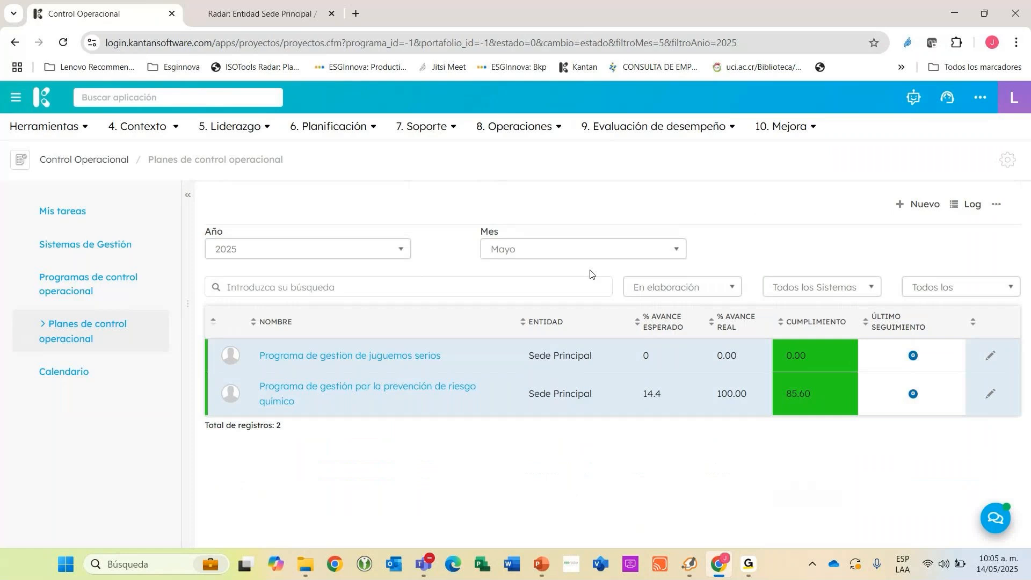
pyautogui.click(996, 204)
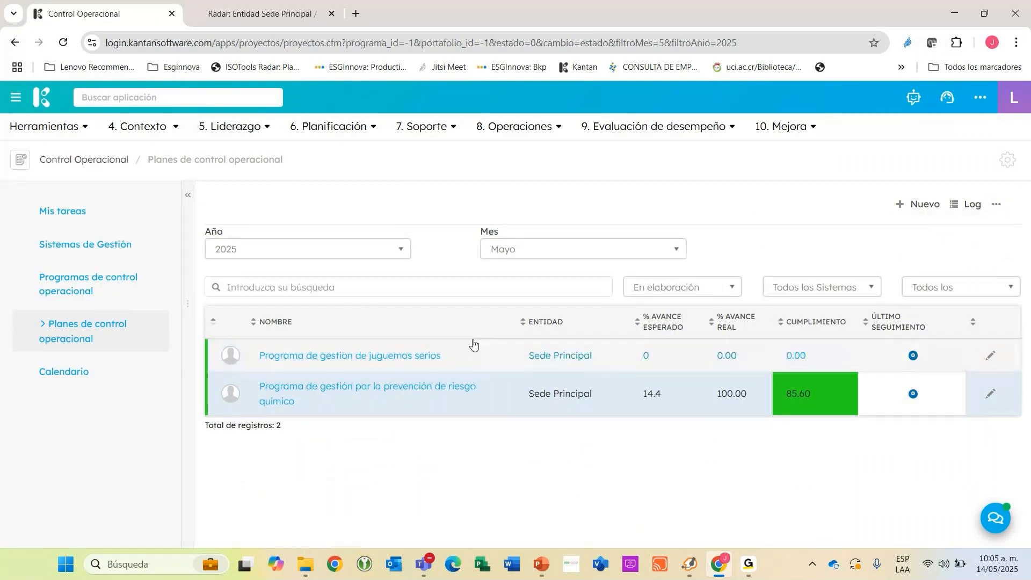
# Relate the chemical risk prevention plan to "Sitema de Gestión de SST" and the programme PROGRAMAS DE SEGURIDAD, and save it.
pyautogui.click(990, 395)
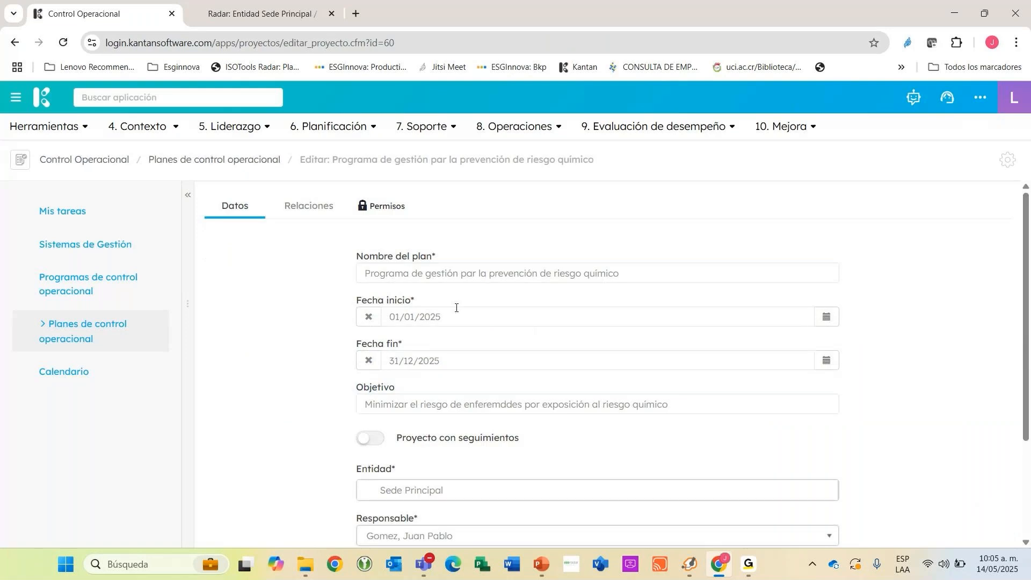
pyautogui.click(300, 213)
pyautogui.click(411, 288)
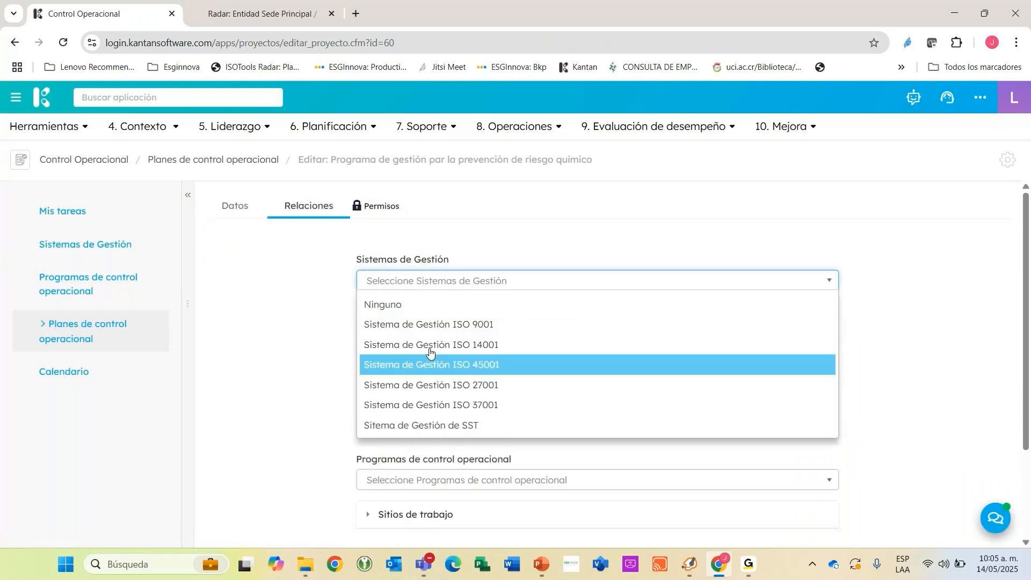
pyautogui.click(441, 423)
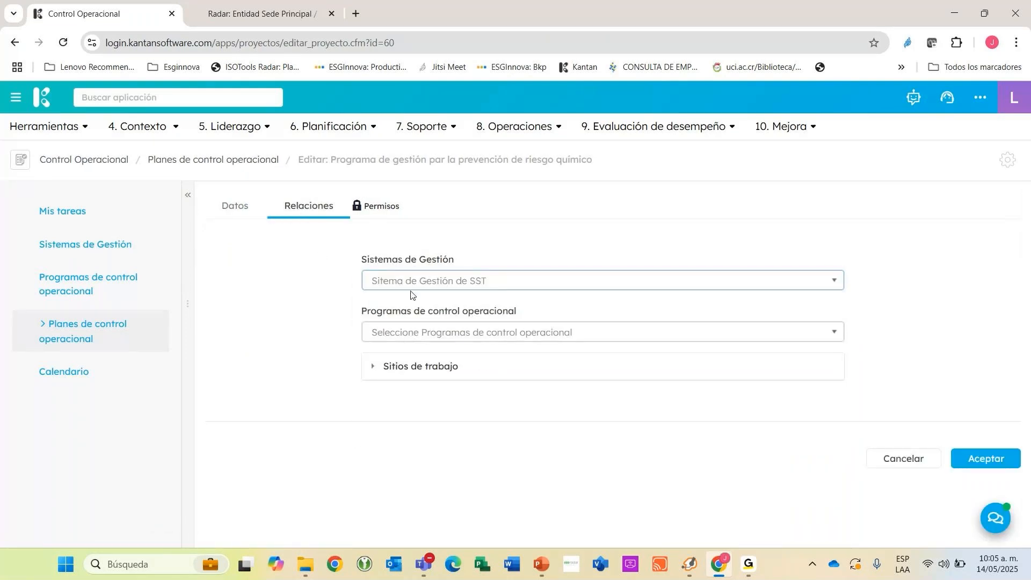
pyautogui.click(424, 333)
pyautogui.click(409, 374)
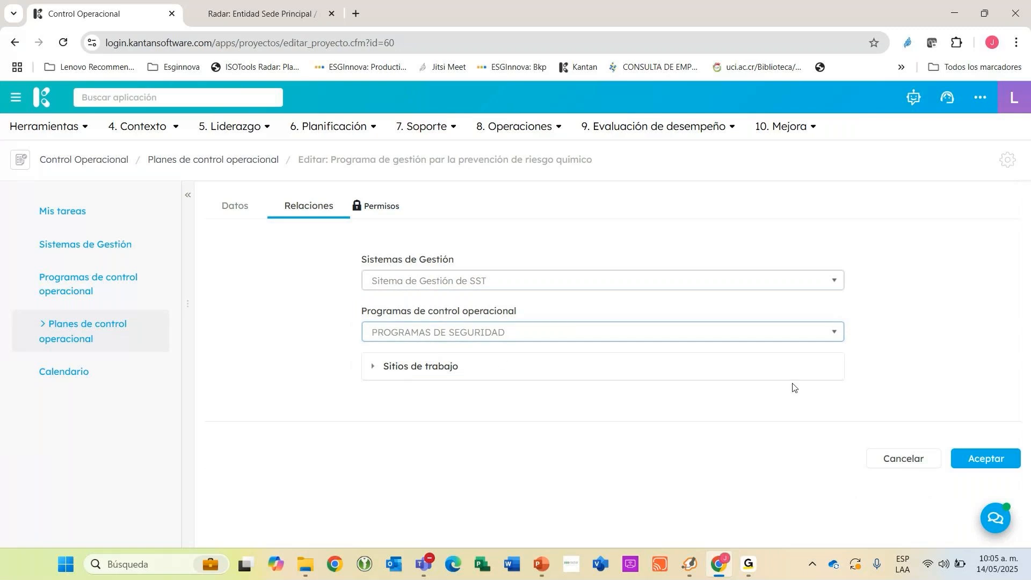
pyautogui.click(986, 460)
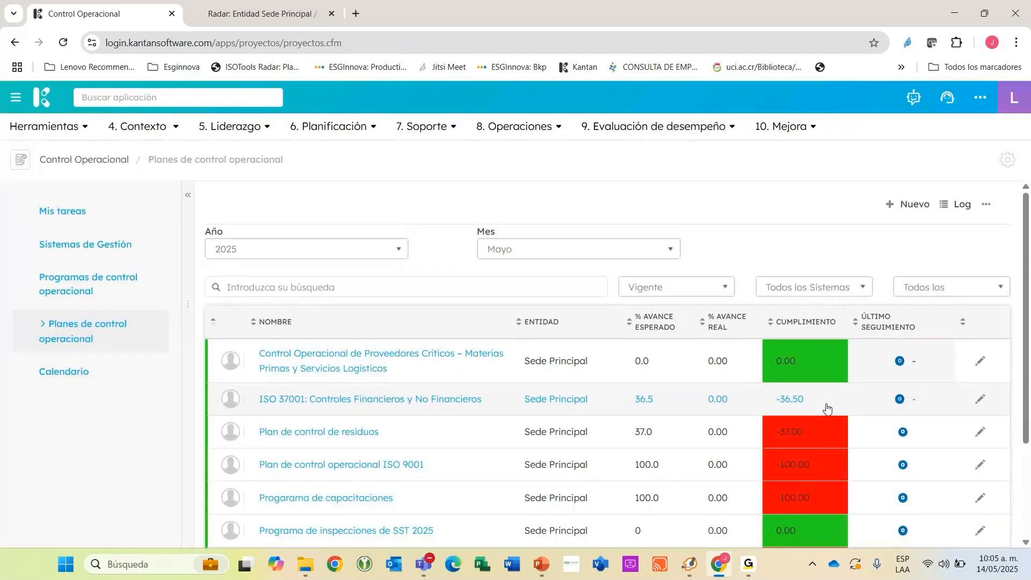
# Look through the Planes de control operacional list and filter it by the status En elaboración.
pyautogui.scroll(-3, 383, 510)
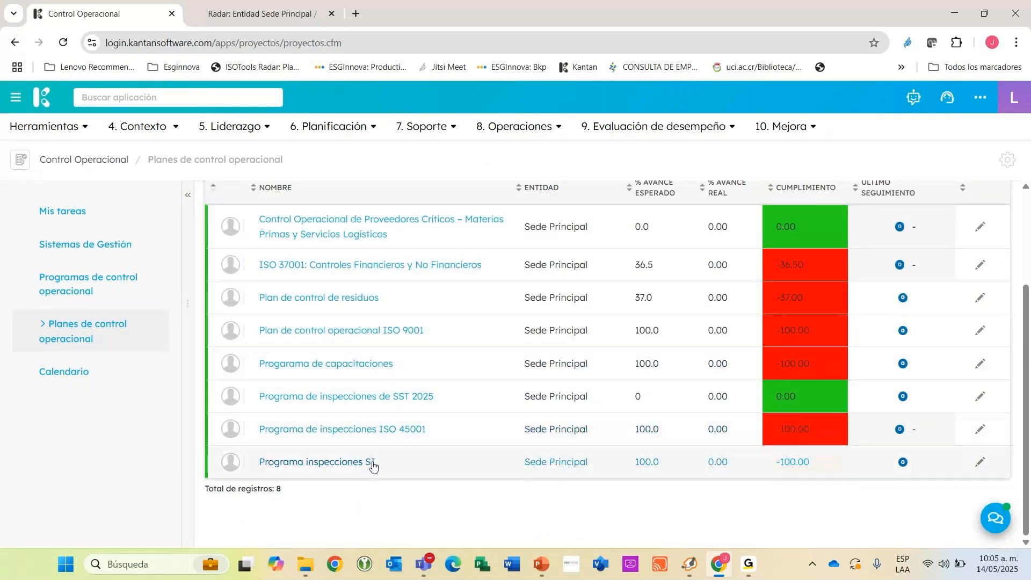
pyautogui.scroll(3, 624, 303)
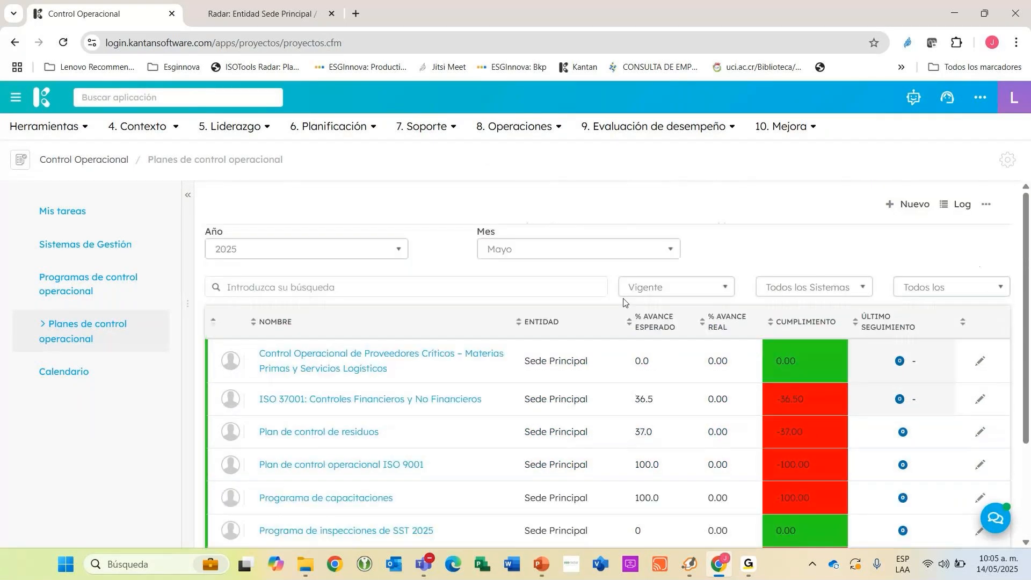
pyautogui.click(659, 293)
pyautogui.click(666, 334)
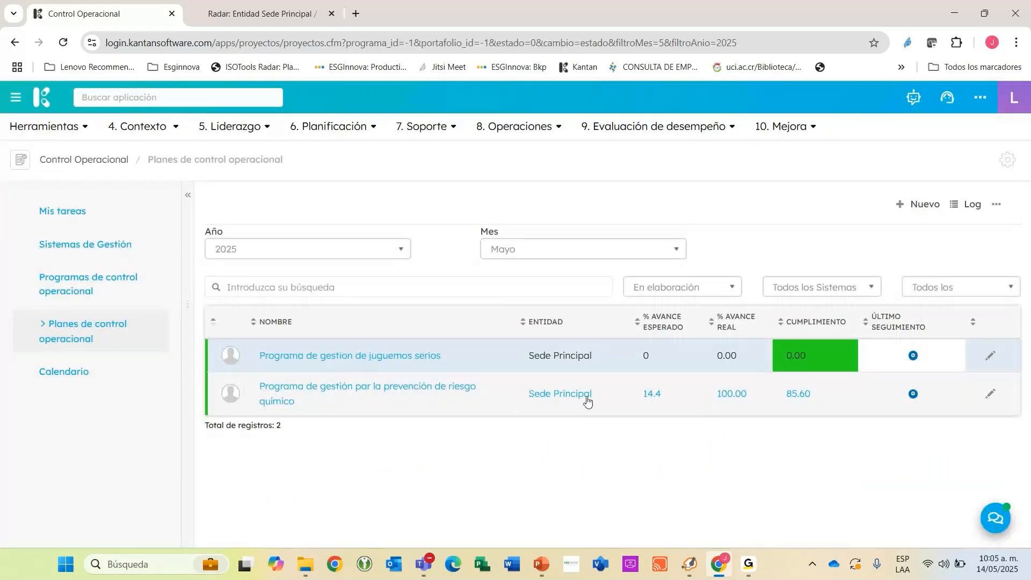
# Check expected progress, real progress and compliance in the Programas de control operacional and Sistemas de Gestión lists, and return to the plans list.
pyautogui.click(101, 290)
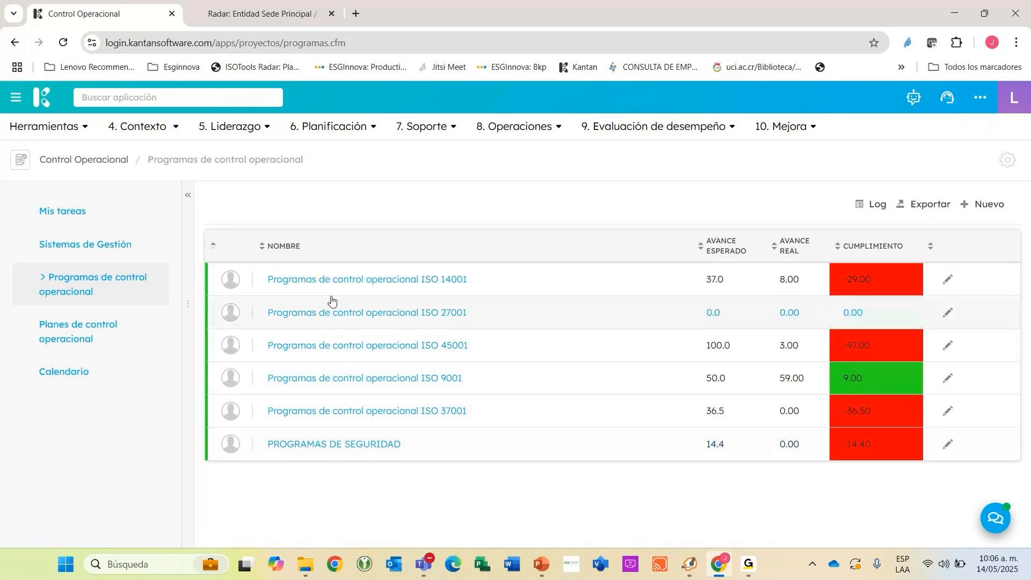
pyautogui.click(115, 255)
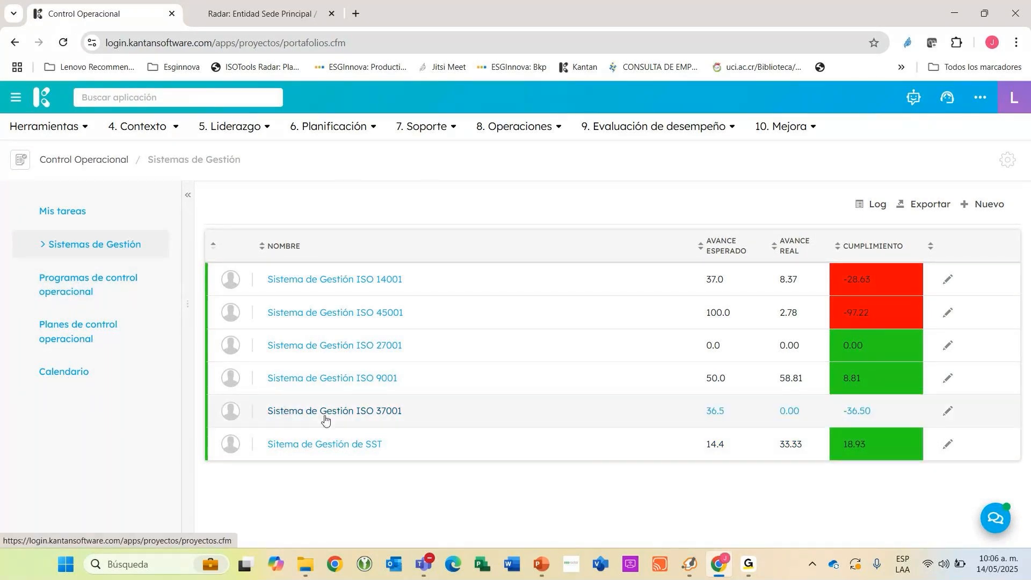
pyautogui.click(87, 278)
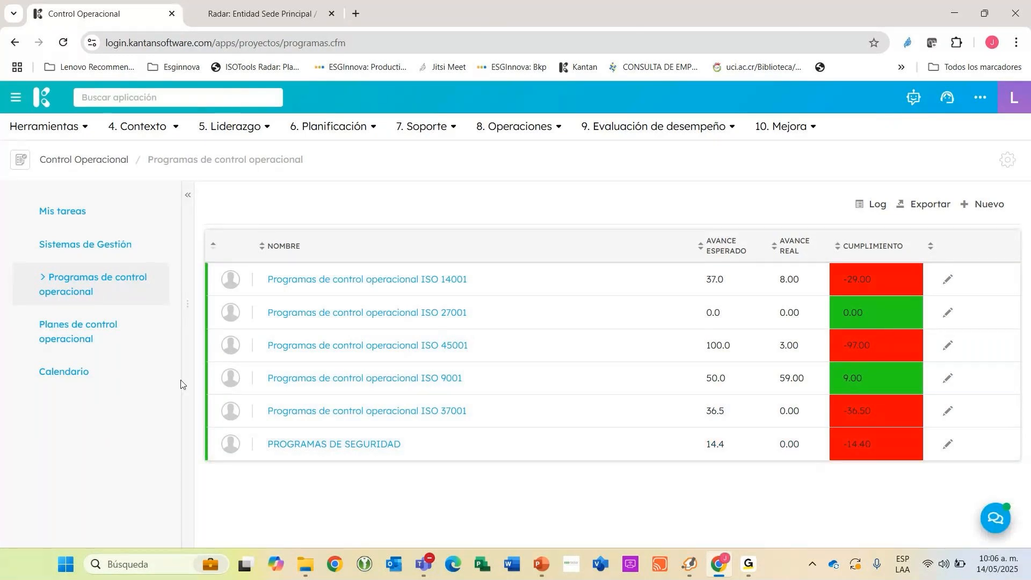
pyautogui.click(78, 331)
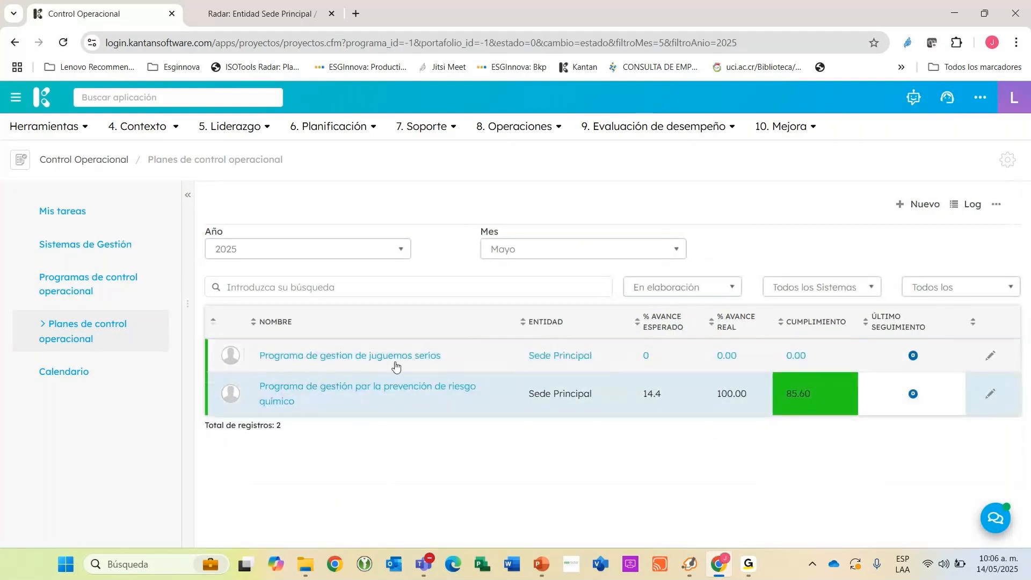
# Open the chemical risk prevention plan and review its overall progress and task list.
pyautogui.click(320, 391)
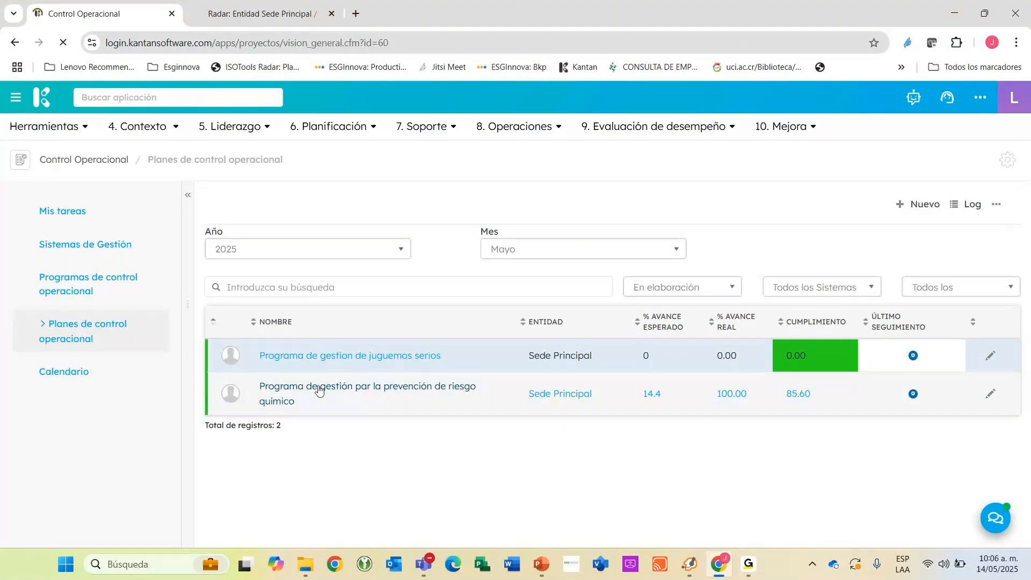
pyautogui.scroll(-5, 702, 364)
pyautogui.scroll(2, 702, 364)
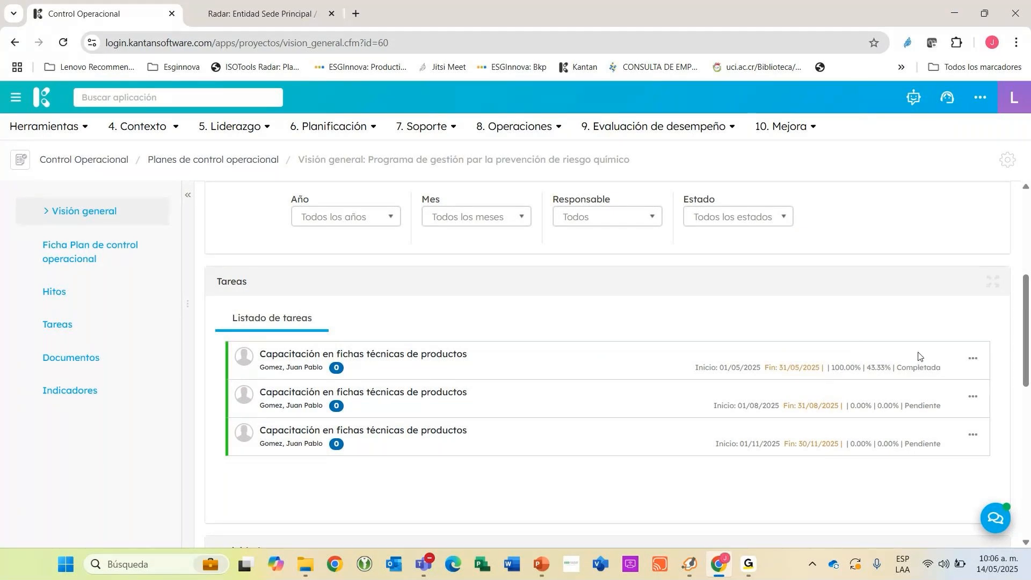
pyautogui.scroll(5, 918, 358)
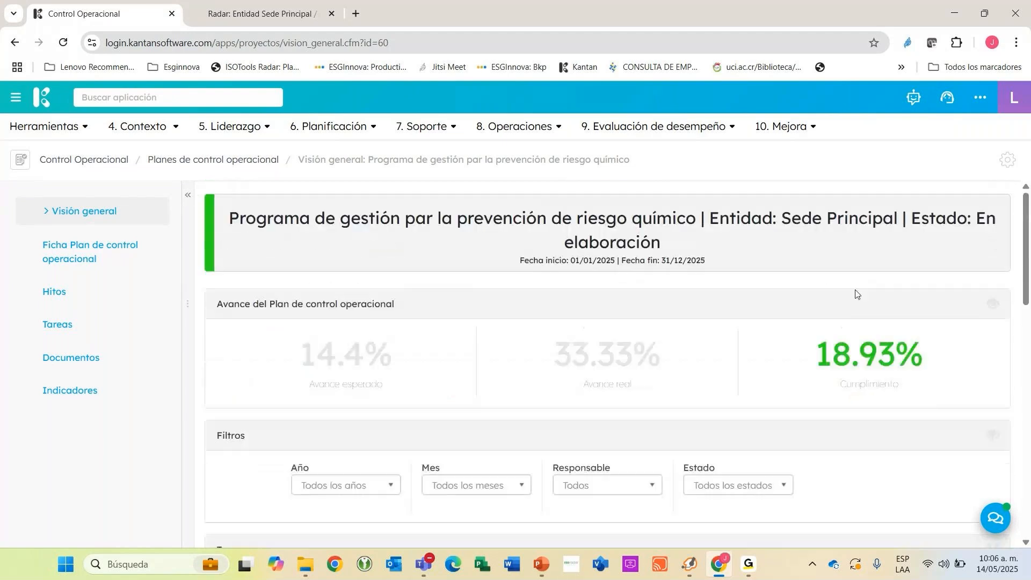
# Open the chemical risk plan's tasks and start a new Actividad de Checklist.
pyautogui.click(89, 322)
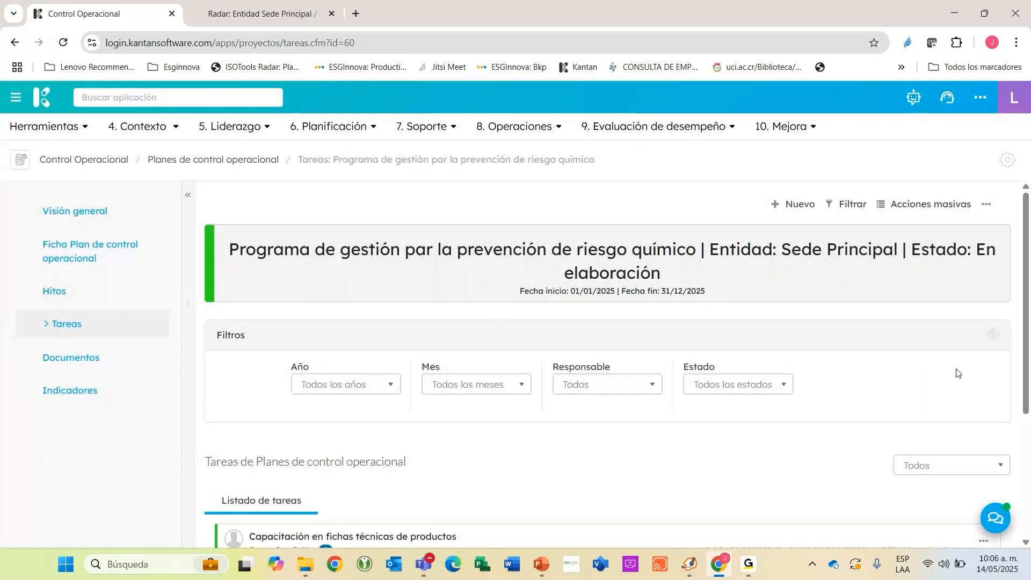
pyautogui.press('Tab')
pyautogui.hotkey('alt', 'Tab')
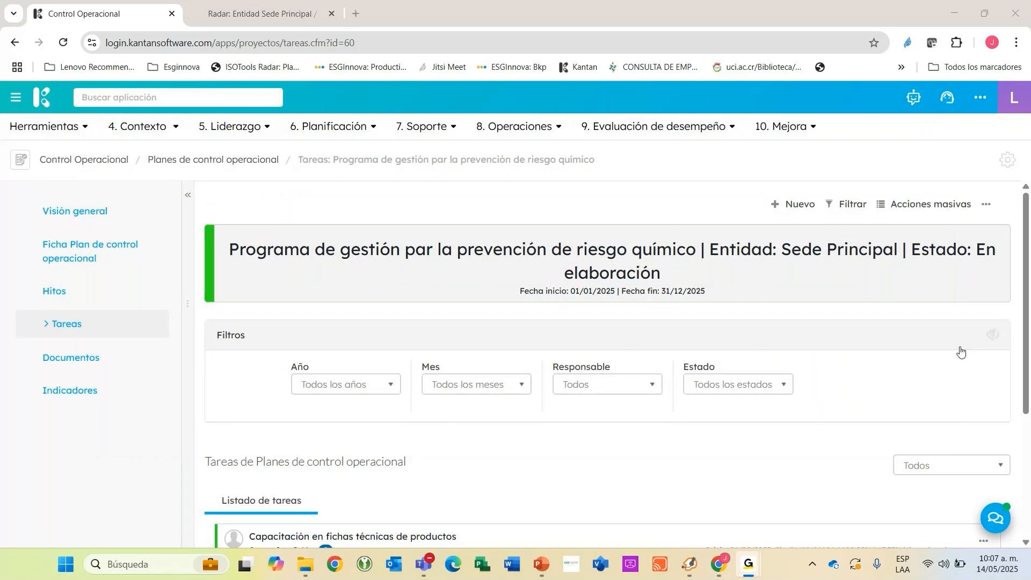
pyautogui.click(775, 209)
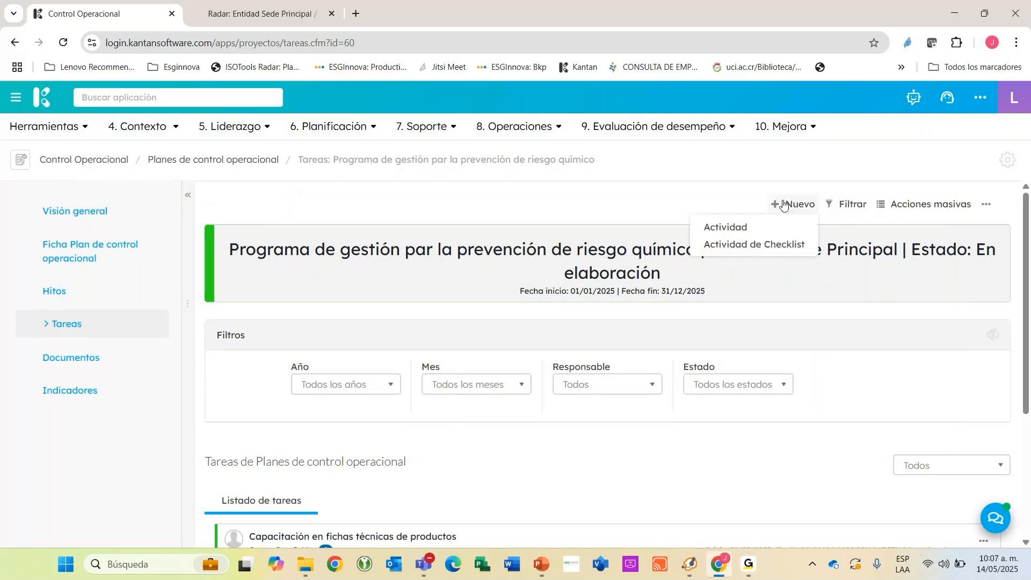
pyautogui.click(760, 247)
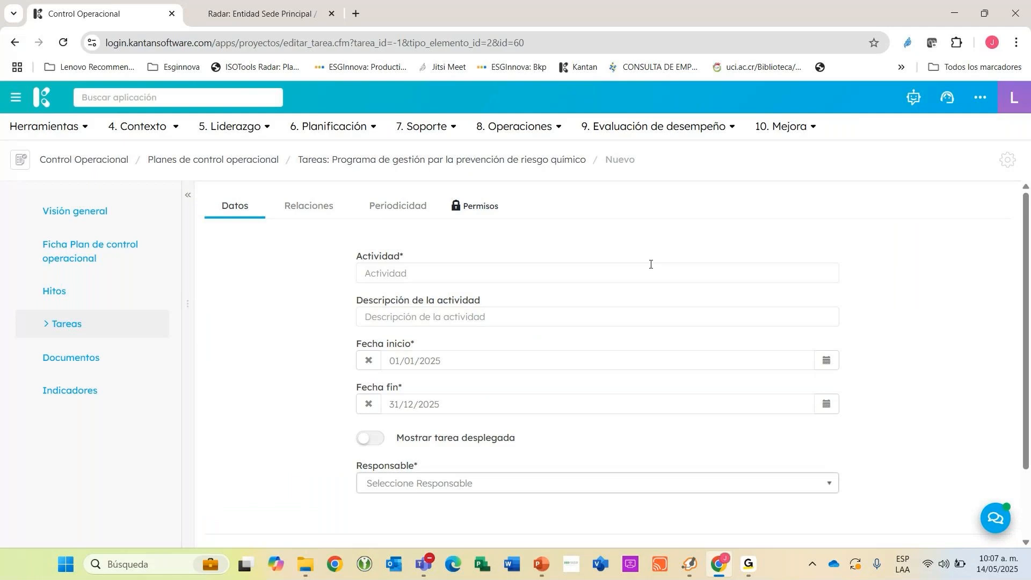
# Name the checklist activity "Inspección de seguridad quimica a las áreas".
pyautogui.click(473, 276)
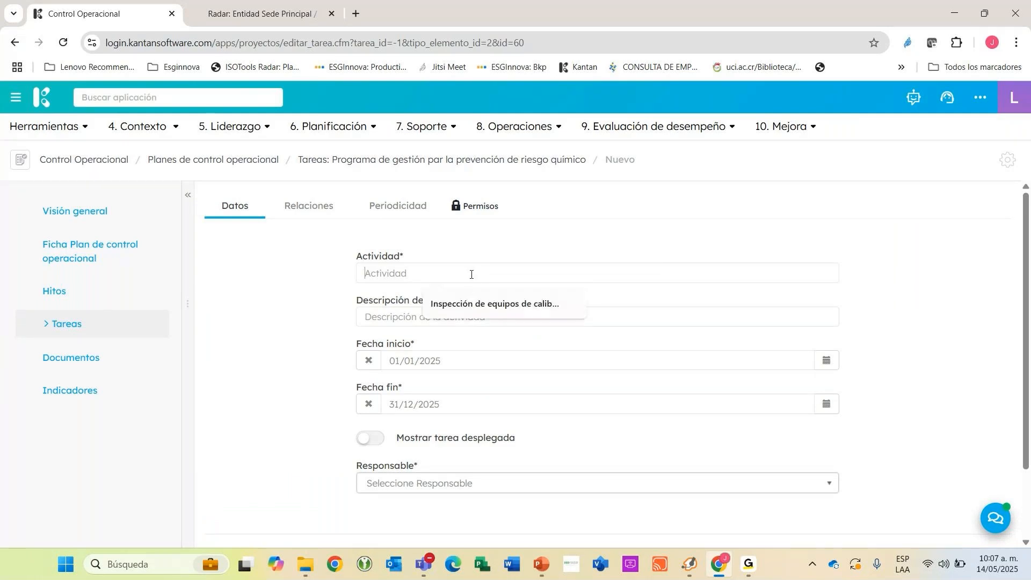
pyautogui.write('iNSPECCIÓN DE')
pyautogui.press('BackSpace')
pyautogui.press('BackSpace')
pyautogui.press('BackSpace')
pyautogui.press('BackSpace')
pyautogui.press('BackSpace')
pyautogui.press('BackSpace')
pyautogui.press('BackSpace')
pyautogui.press('BackSpace')
pyautogui.press('BackSpace')
pyautogui.press('BackSpace')
pyautogui.press('BackSpace')
pyautogui.press('BackSpace')
pyautogui.press('BackSpace')
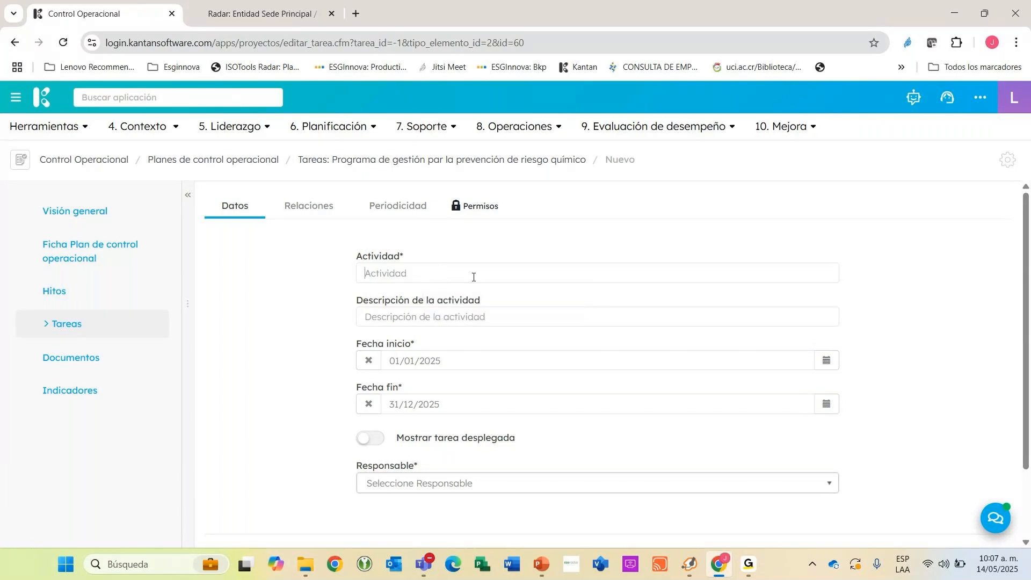
pyautogui.write('Inspección de')
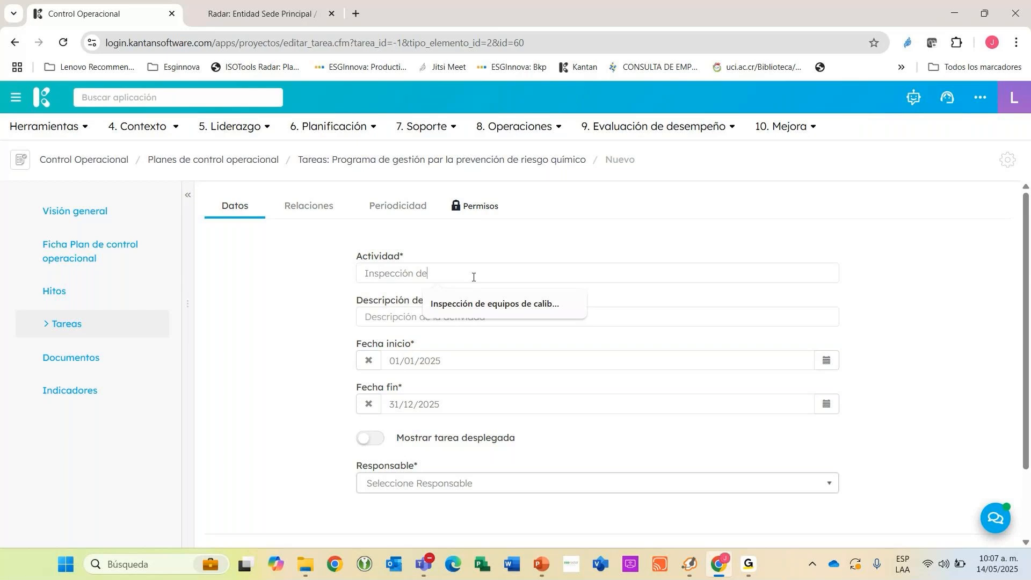
pyautogui.write(' segi')
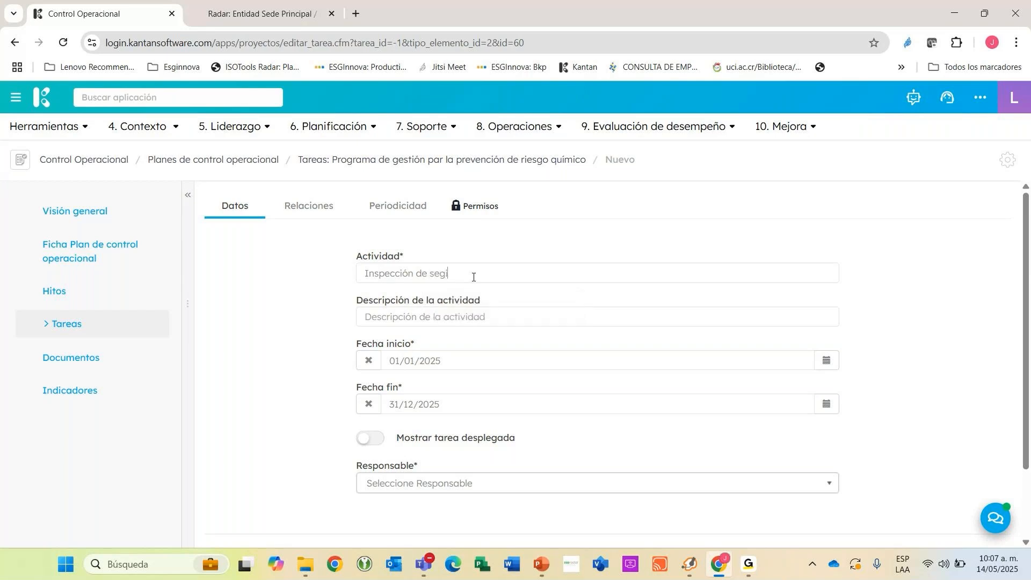
pyautogui.press('BackSpace')
pyautogui.write('uridad quimica a las áreas')
# Copy the activity name into the activity's description.
pyautogui.hotkey('ctrl', 'a')
pyautogui.hotkey('ctrl', 'c')
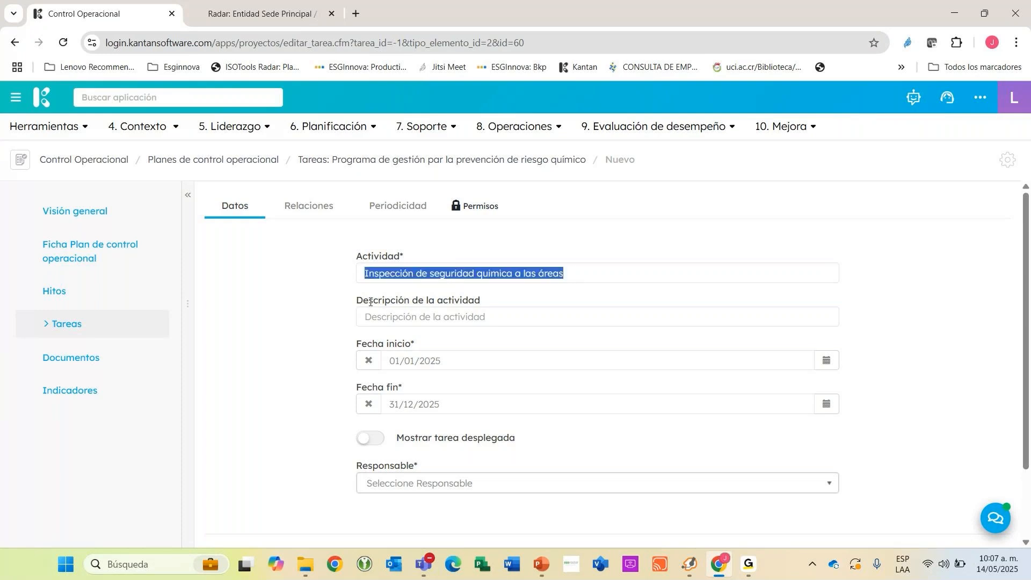
pyautogui.click(437, 319)
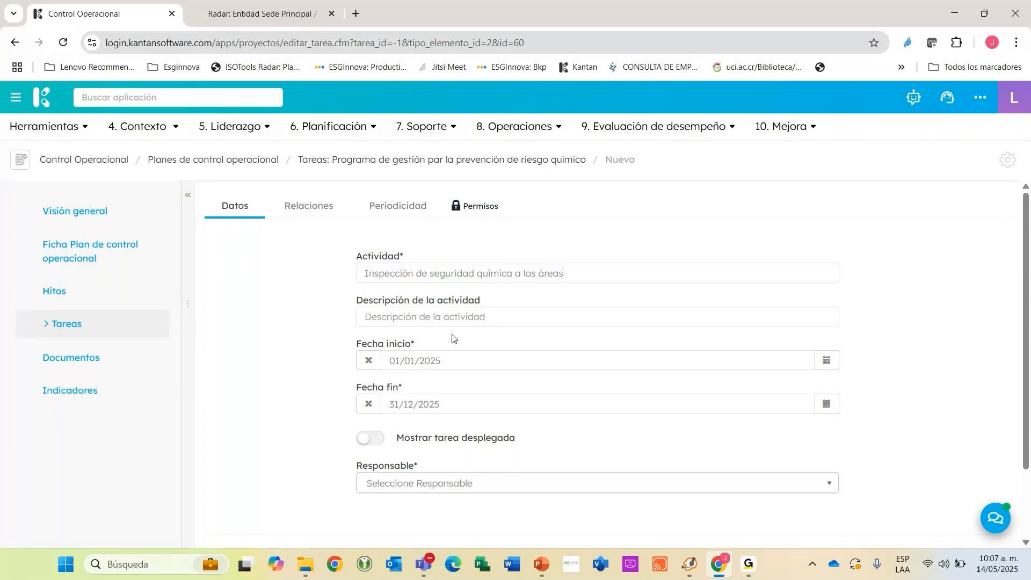
pyautogui.hotkey('ctrl', 'v')
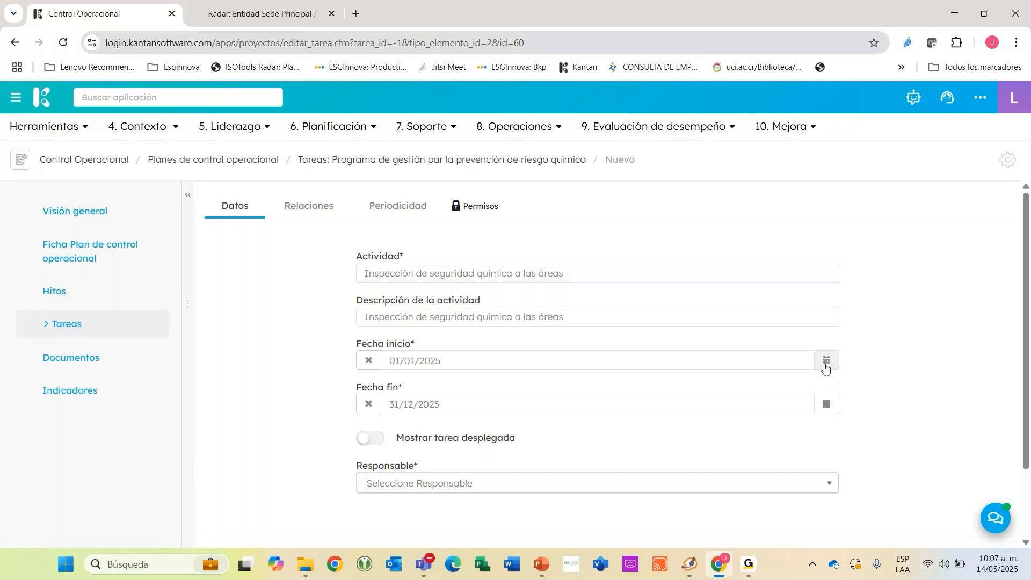
# Set the checklist activity's start date to 01/06/2025.
pyautogui.click(827, 361)
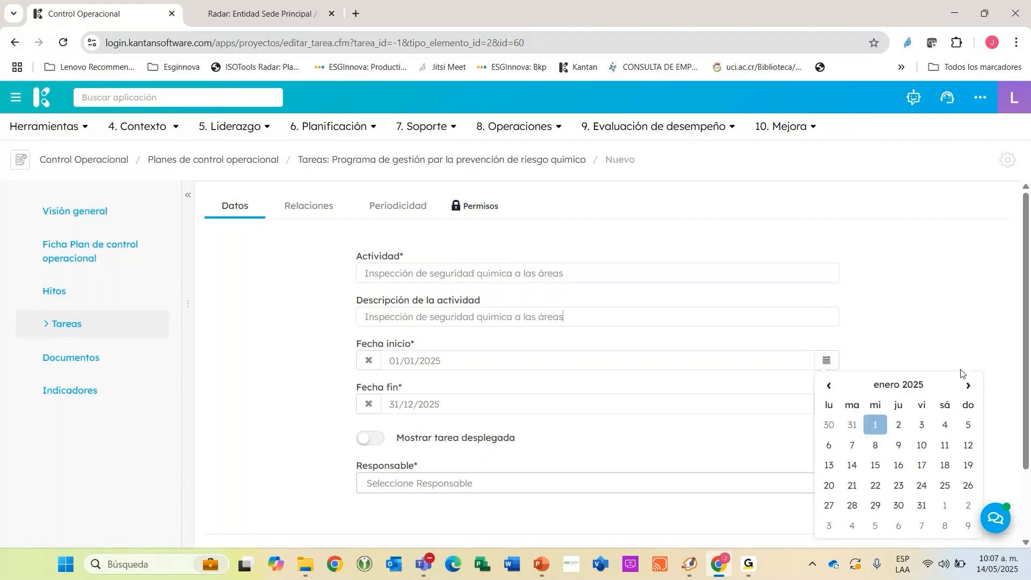
pyautogui.click(969, 385)
pyautogui.click(969, 386)
pyautogui.click(969, 386)
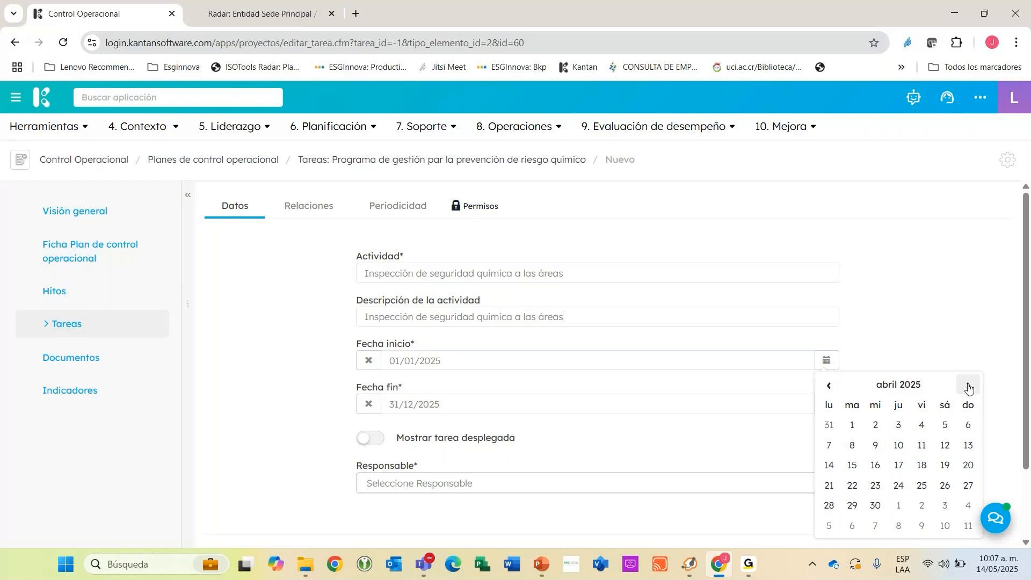
pyautogui.click(969, 386)
pyautogui.click(969, 385)
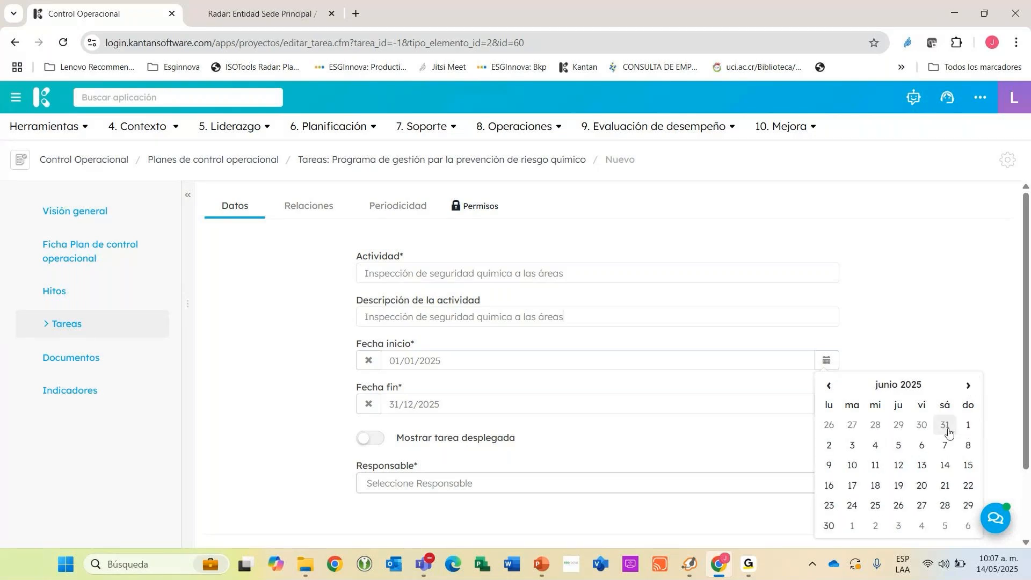
pyautogui.click(968, 425)
# Set the checklist activity's end date to 30/06/2025.
pyautogui.click(827, 404)
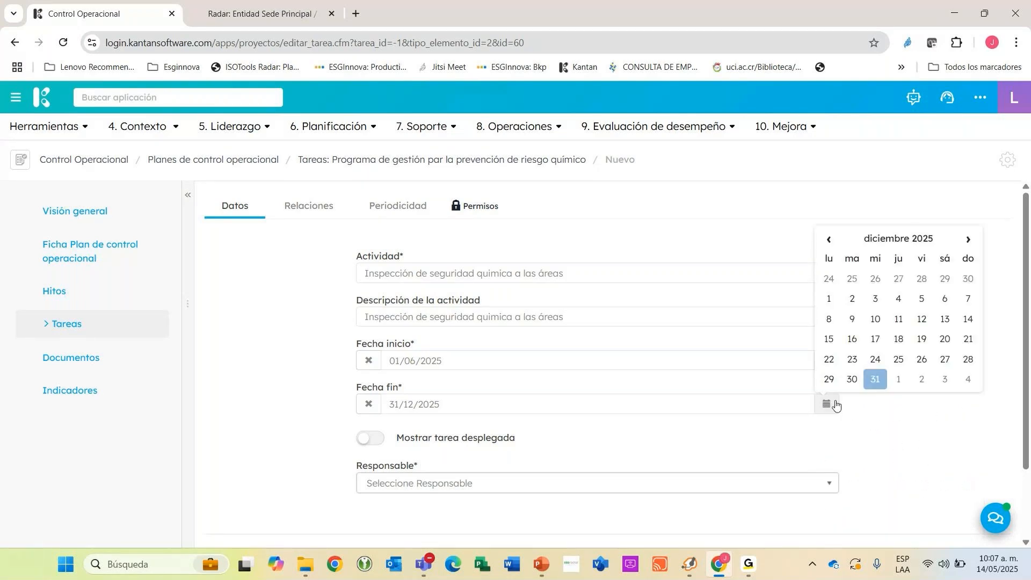
pyautogui.click(891, 238)
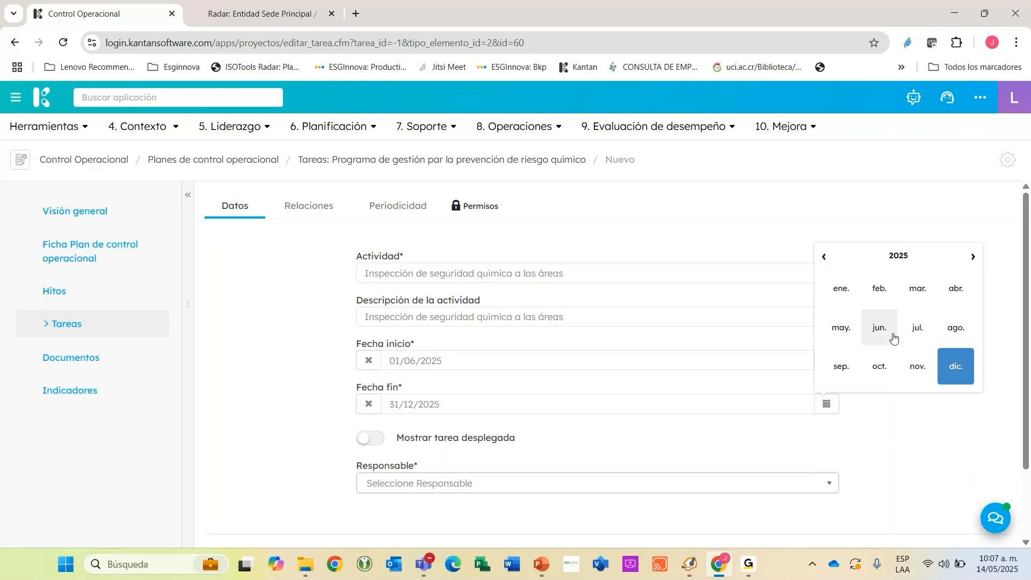
pyautogui.click(876, 331)
pyautogui.click(829, 380)
# Assign the responsible person to the checklist activity and recheck the activity name.
pyautogui.click(516, 483)
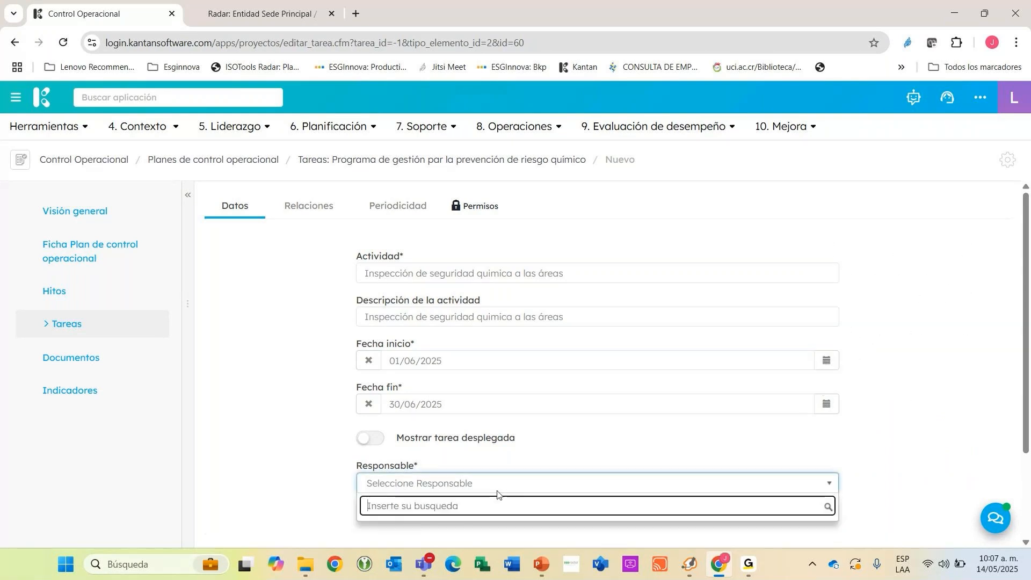
pyautogui.write('jua')
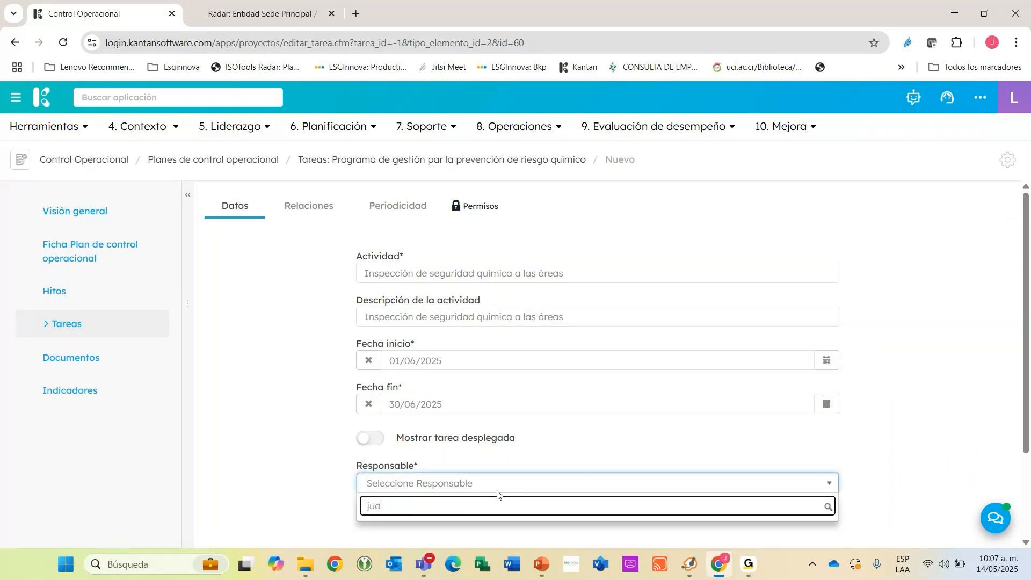
pyautogui.scroll(-2, 483, 457)
pyautogui.click(451, 424)
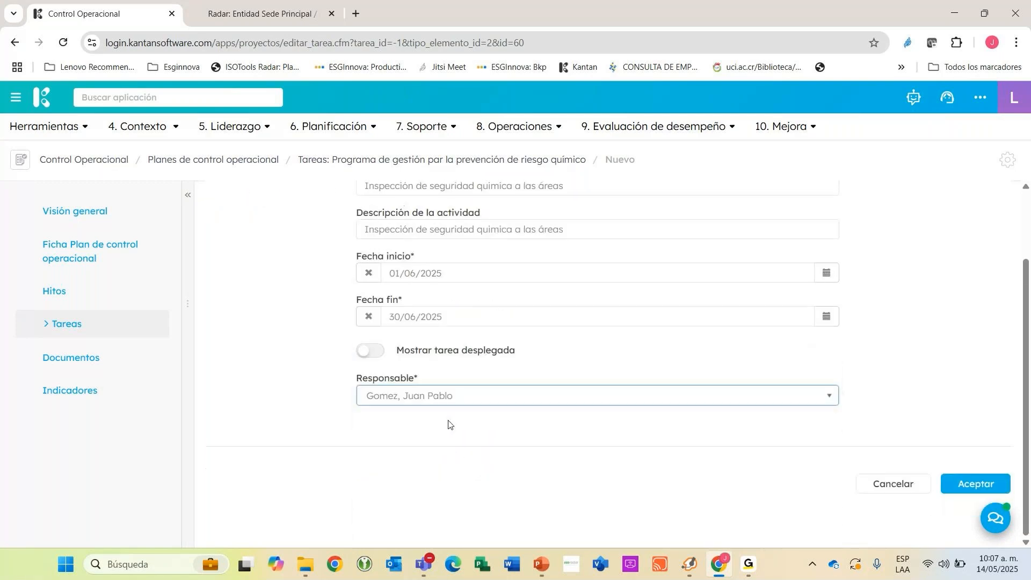
pyautogui.scroll(2, 726, 451)
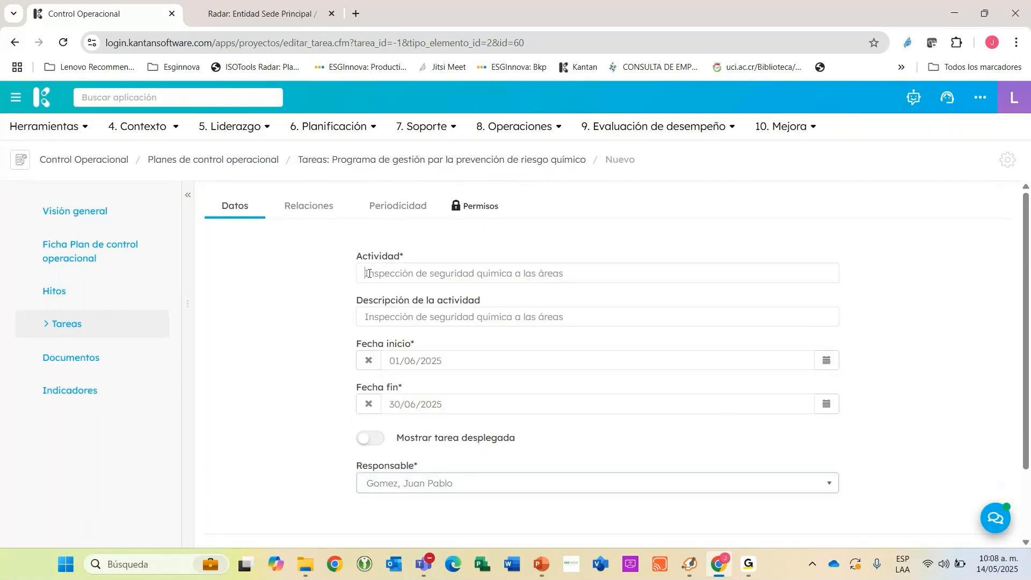
pyautogui.moveTo(366, 272); pyautogui.dragTo(603, 272)
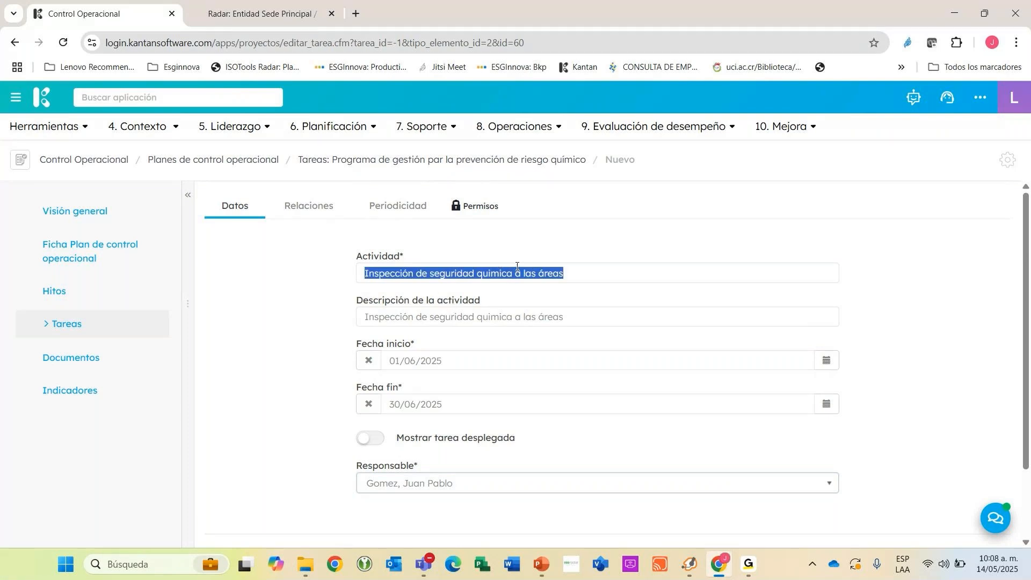
# Link the Inspección de Seguridad en Áreas checklist to the new activity in its relations.
pyautogui.click(302, 211)
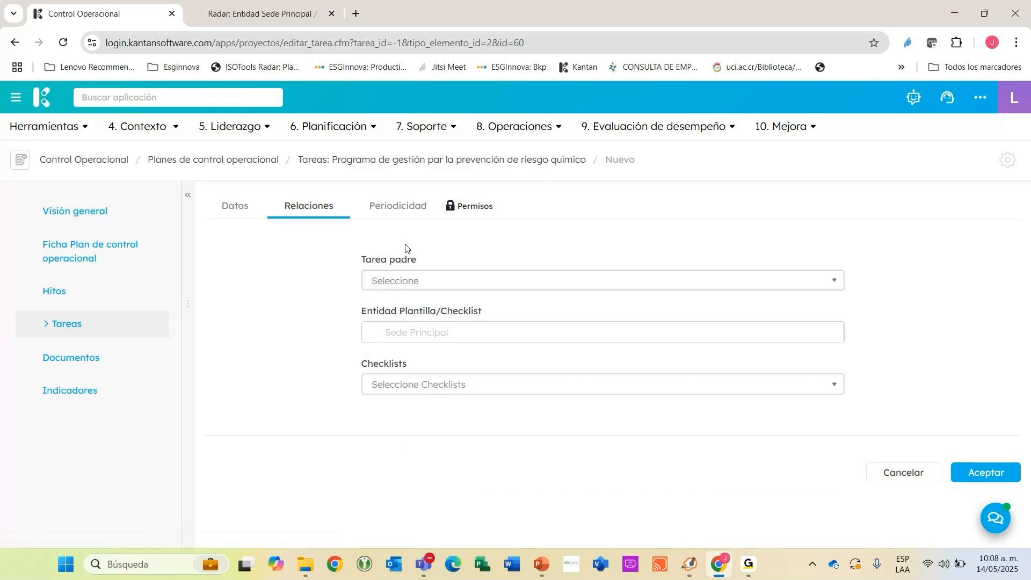
pyautogui.click(419, 383)
pyautogui.scroll(-1, 544, 364)
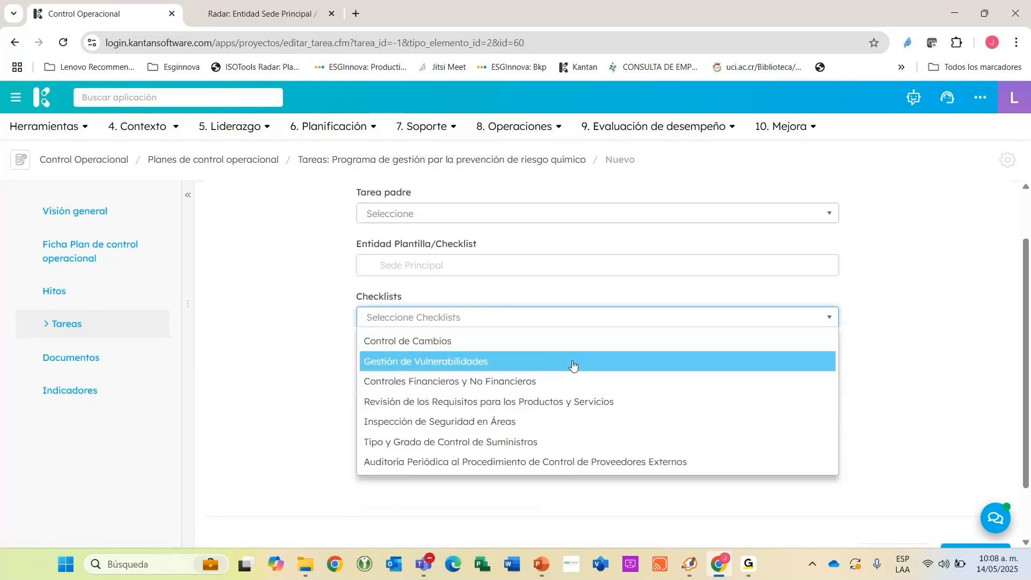
pyautogui.moveTo(357, 295); pyautogui.dragTo(401, 328)
pyautogui.click(403, 380)
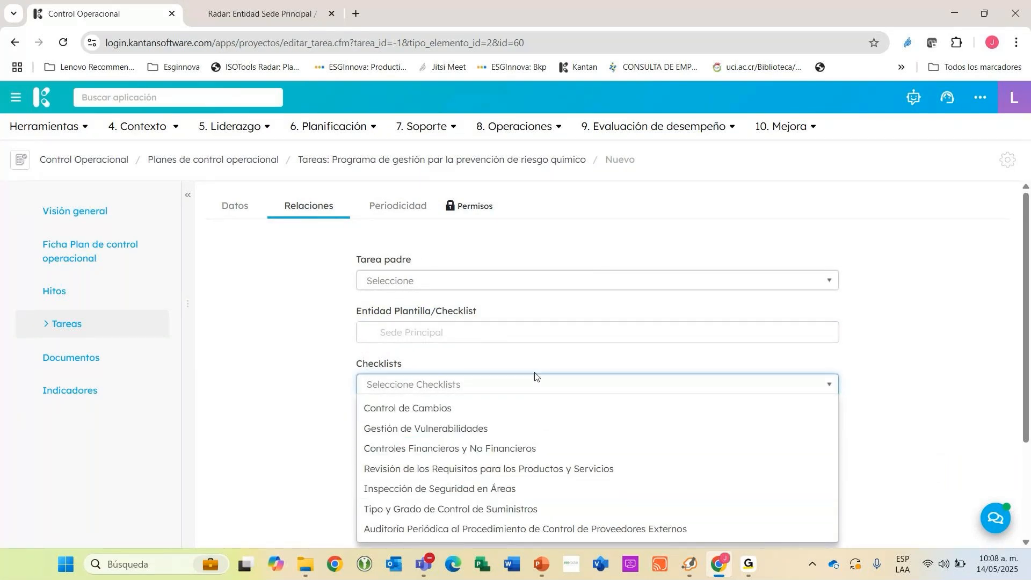
pyautogui.scroll(-3, 545, 354)
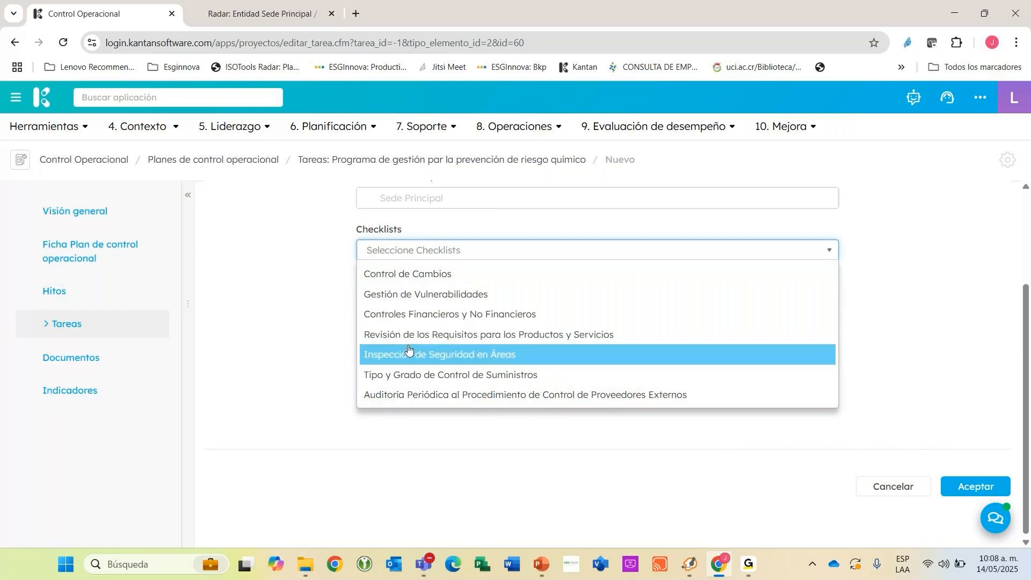
pyautogui.click(443, 355)
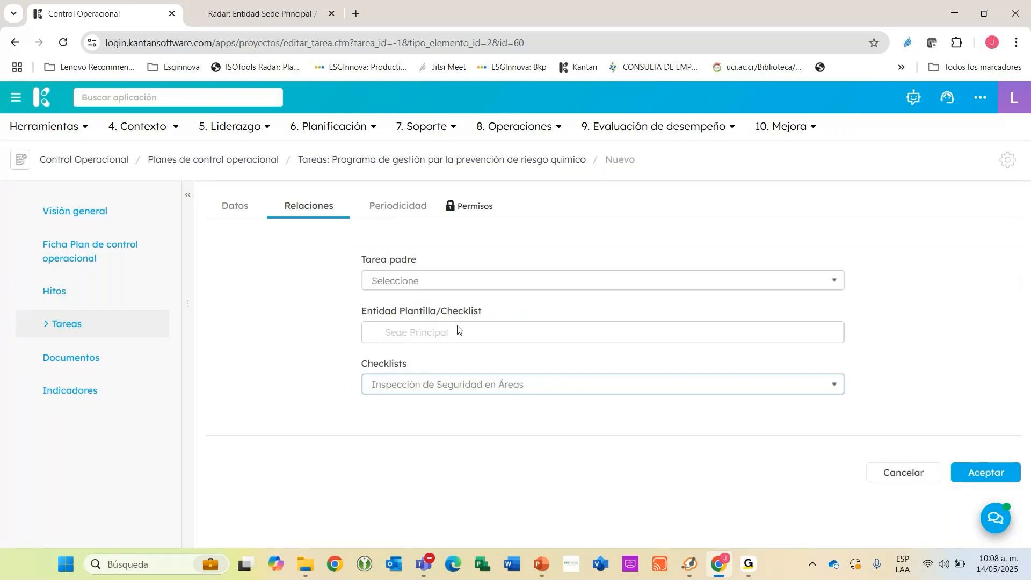
# Review the activity's data, relations and periodicity settings, then save the new activity.
pyautogui.click(237, 208)
pyautogui.click(398, 206)
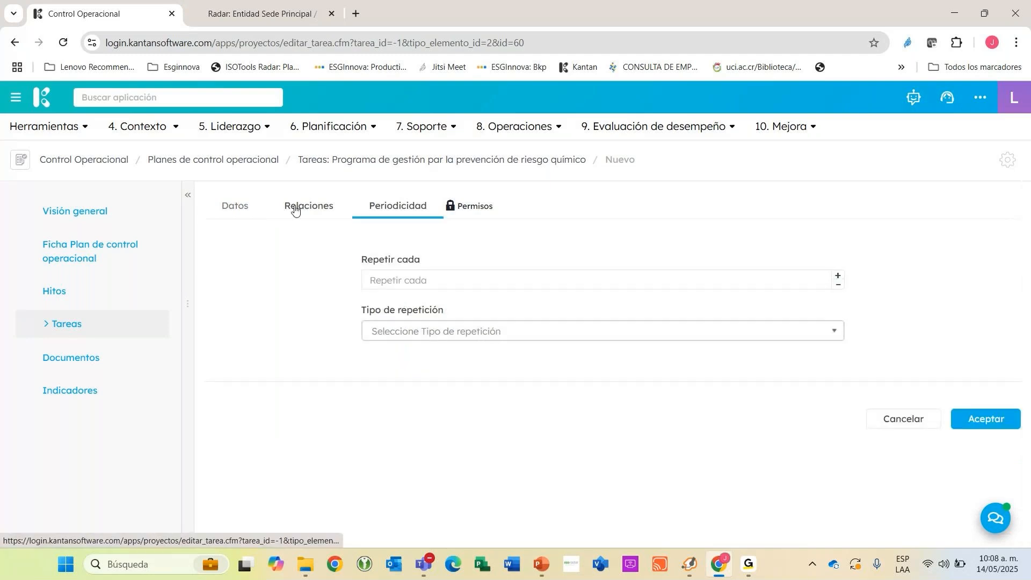
pyautogui.click(295, 207)
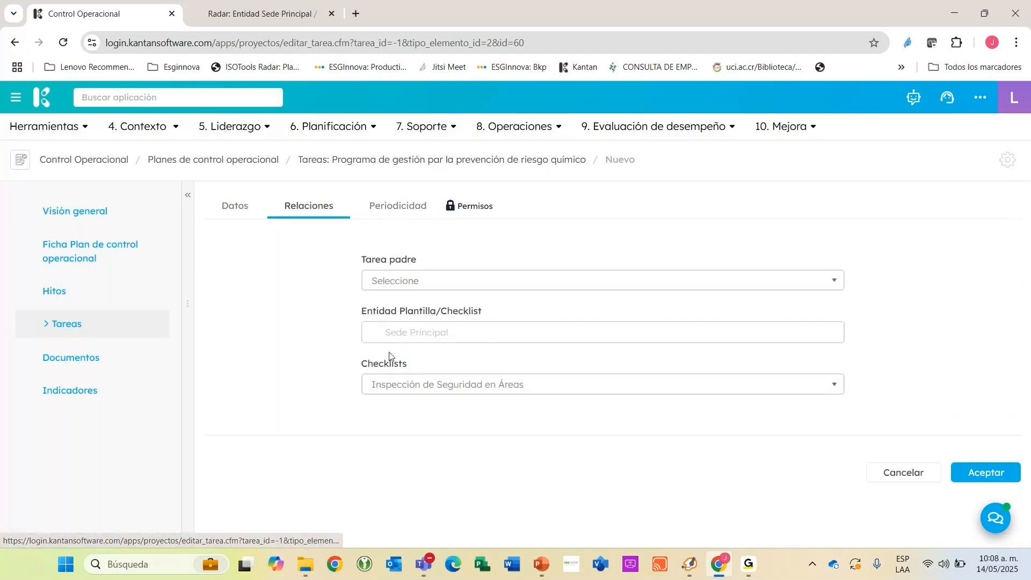
pyautogui.click(395, 207)
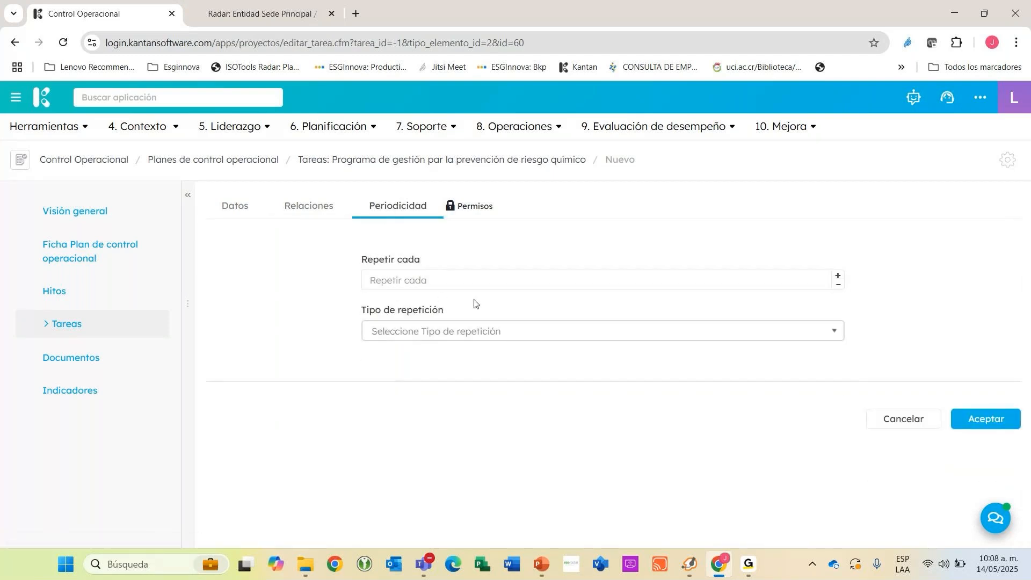
pyautogui.click(217, 215)
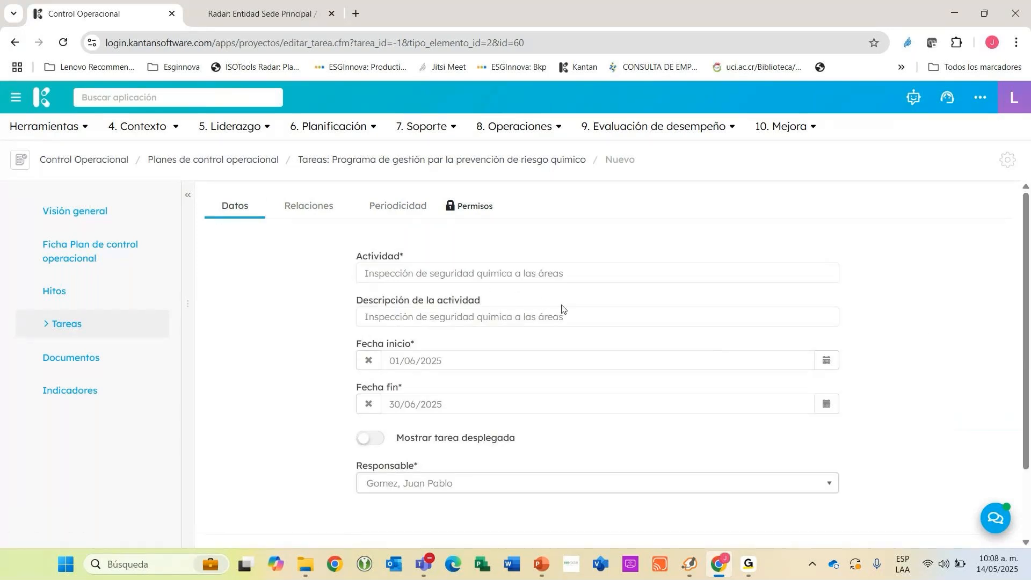
pyautogui.scroll(-3, 859, 408)
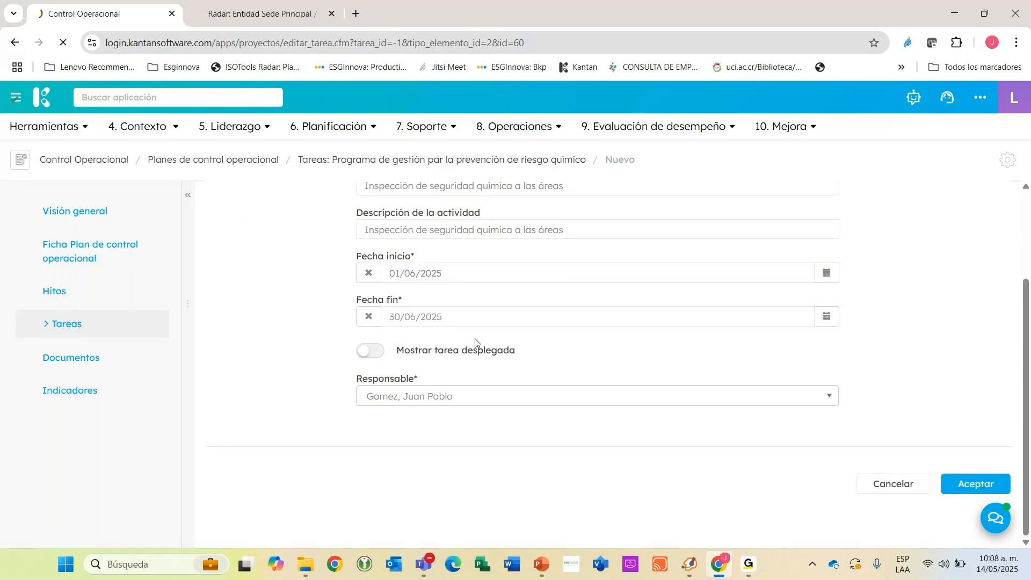
# Put the chemical risk plan into force from its record with the comment "Ok vigente".
pyautogui.click(985, 204)
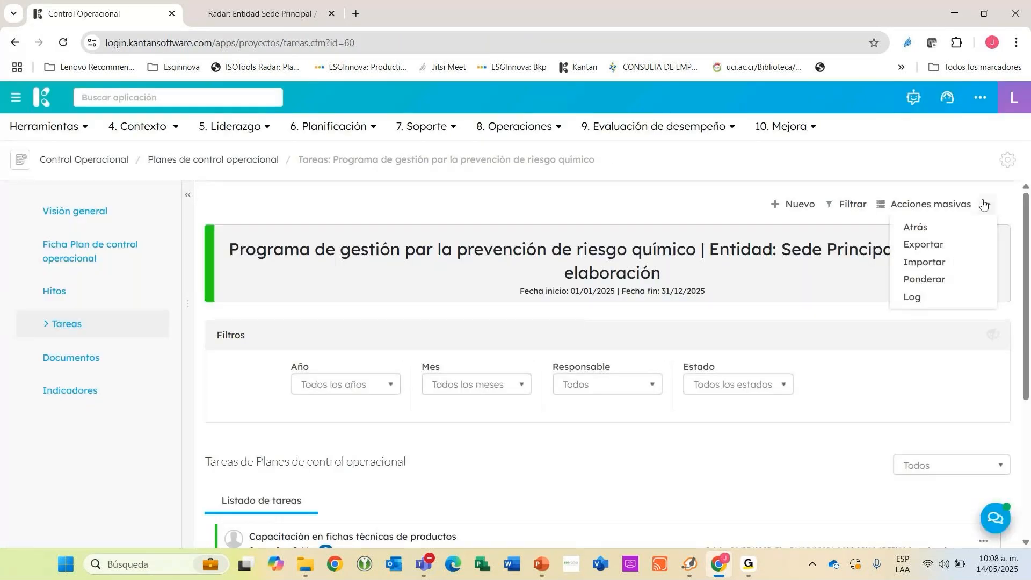
pyautogui.click(63, 251)
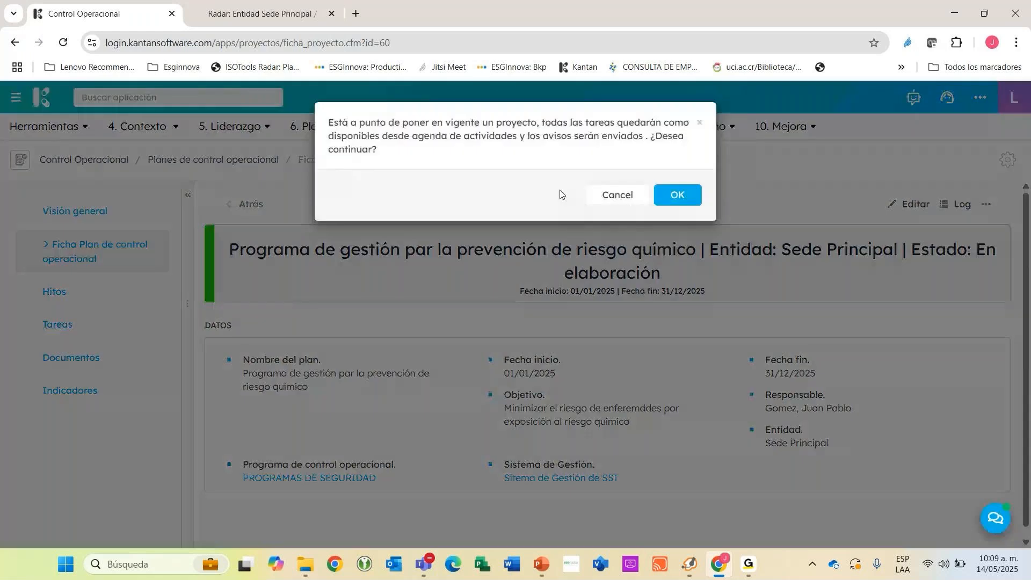
pyautogui.click(665, 196)
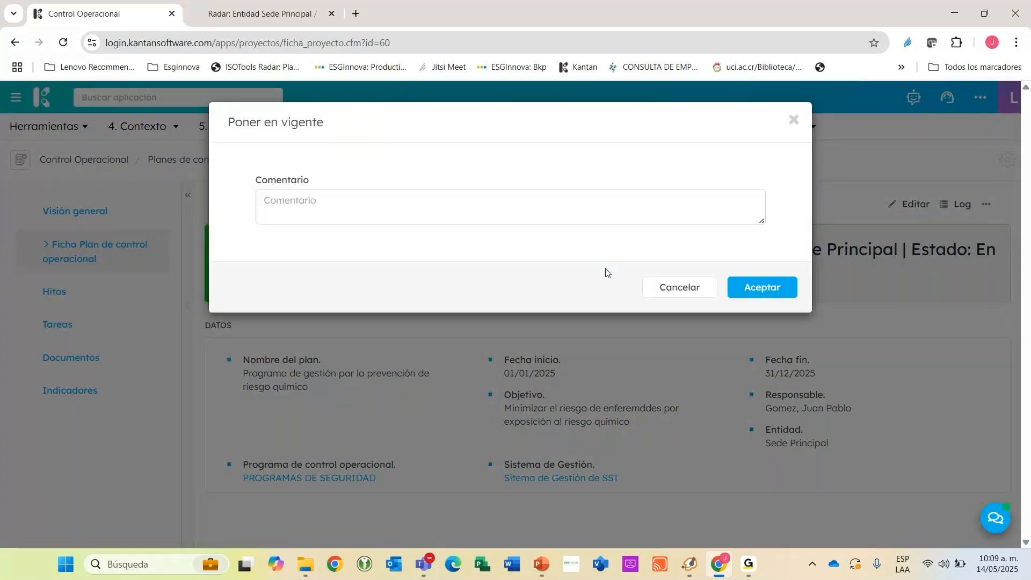
pyautogui.click(346, 200)
pyautogui.write('Ok vigente')
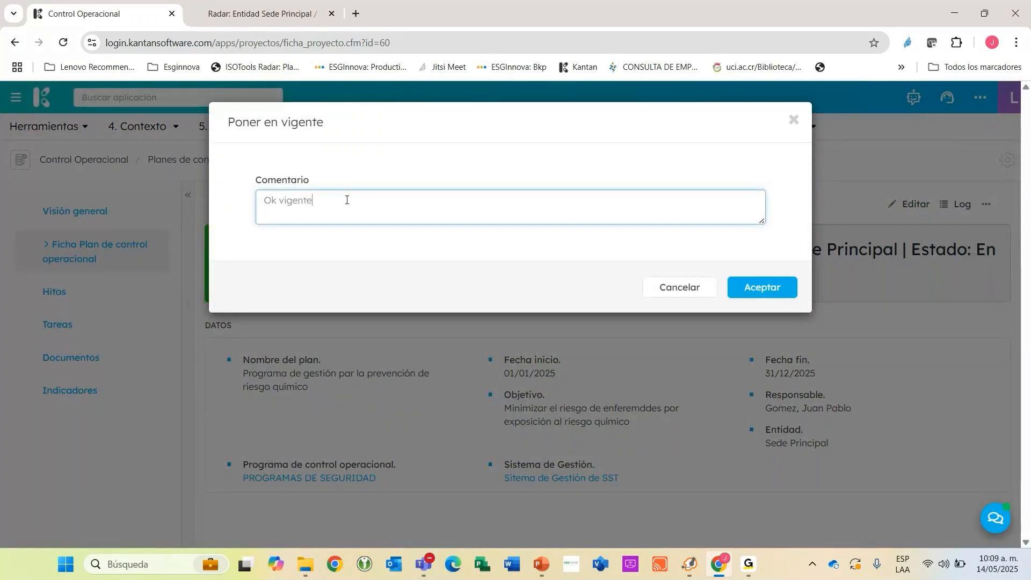
pyautogui.click(757, 285)
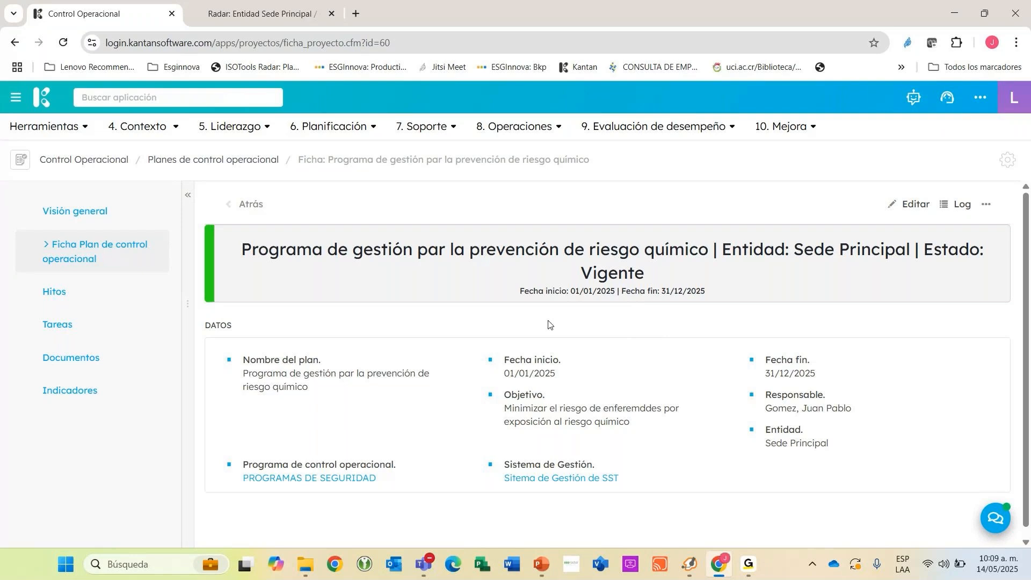
# Open the plan's task list and examine its scheduled activities.
pyautogui.click(110, 328)
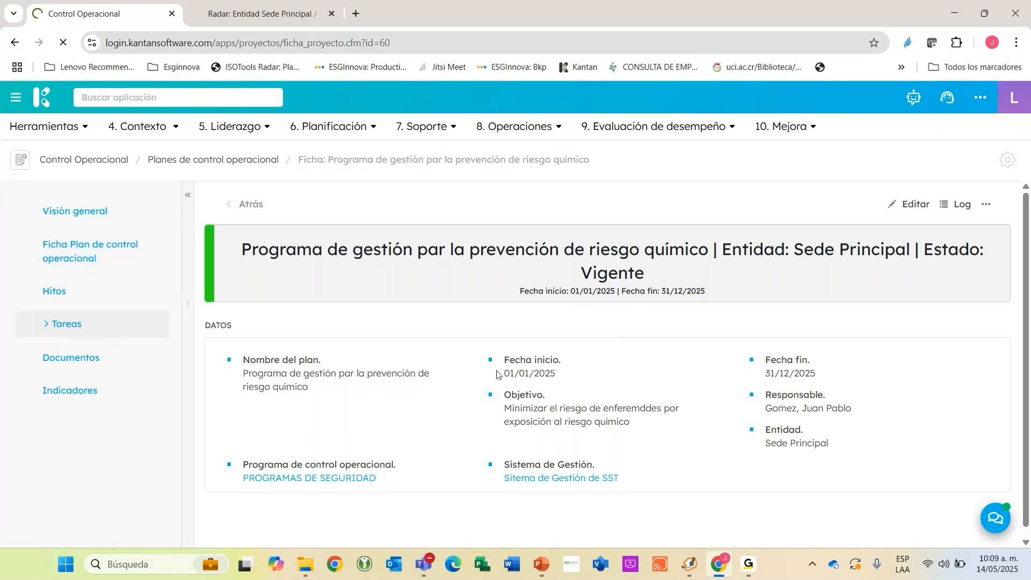
pyautogui.scroll(-4, 530, 347)
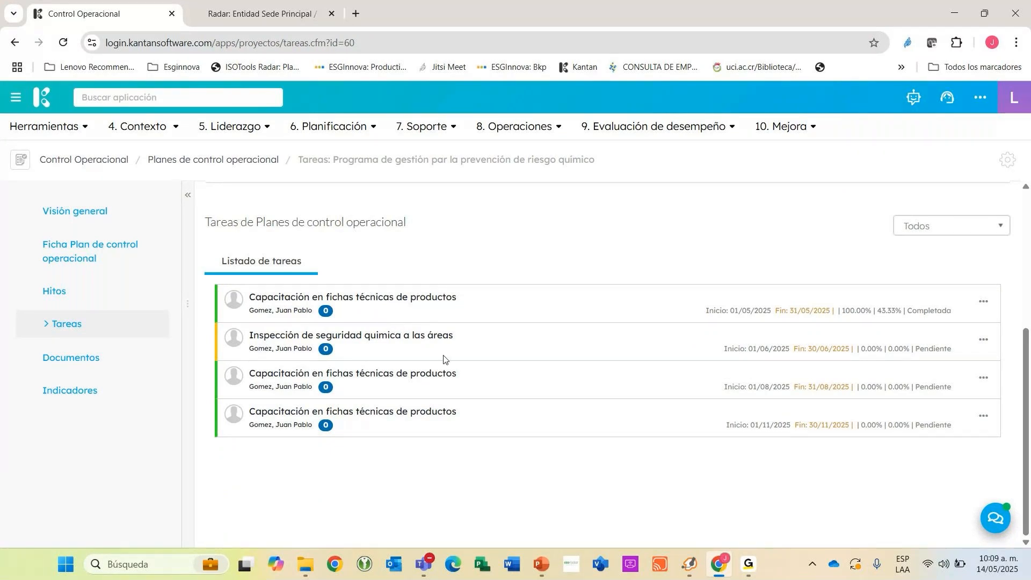
# Switch to Air Screen Mirroring Receiver and open the activity agenda in the mirrored ESG Radar Mobile app.
pyautogui.click(662, 562)
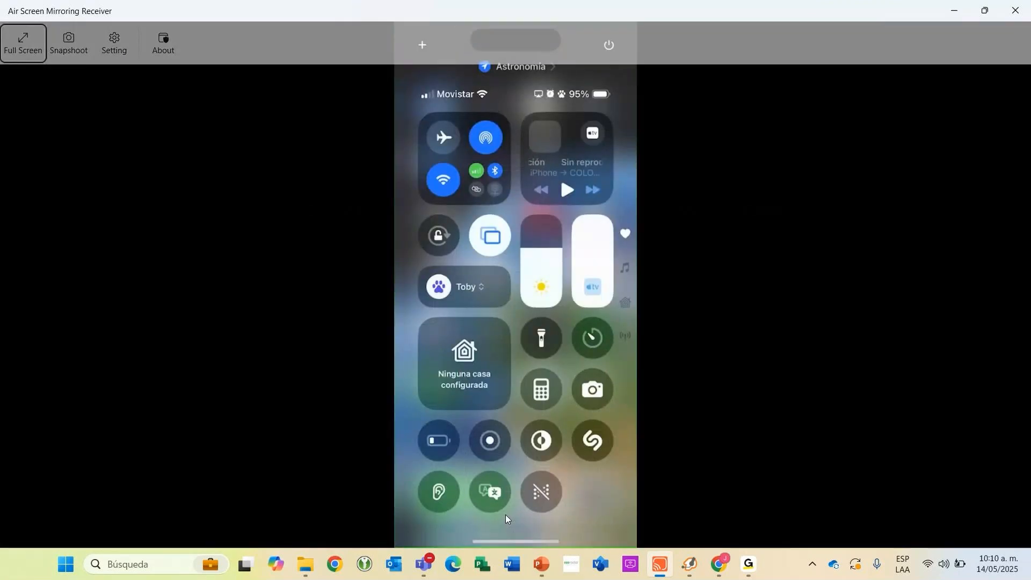
pyautogui.hotkey('alt', 'Tab')
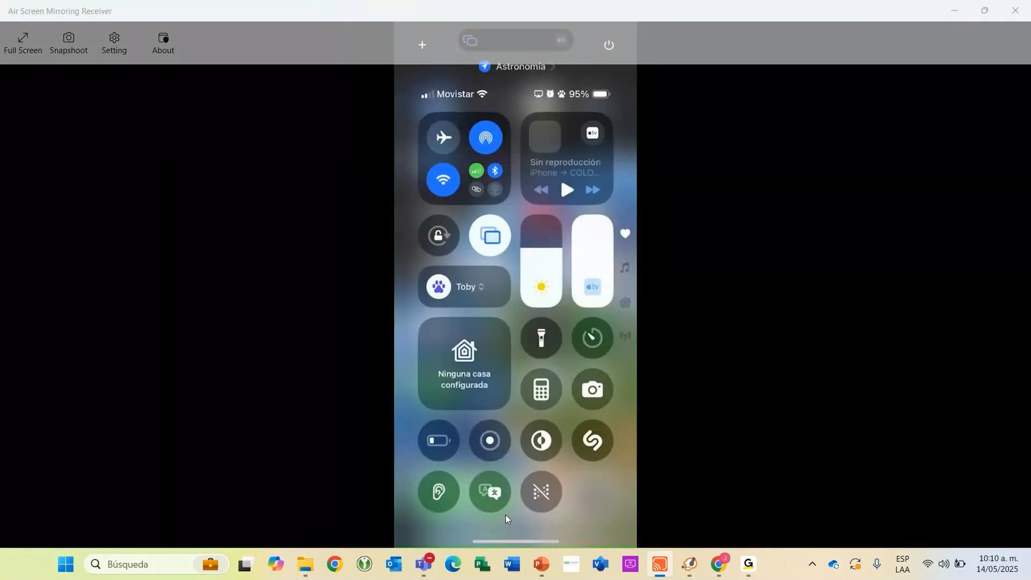
pyautogui.hotkey('alt', 'Tab')
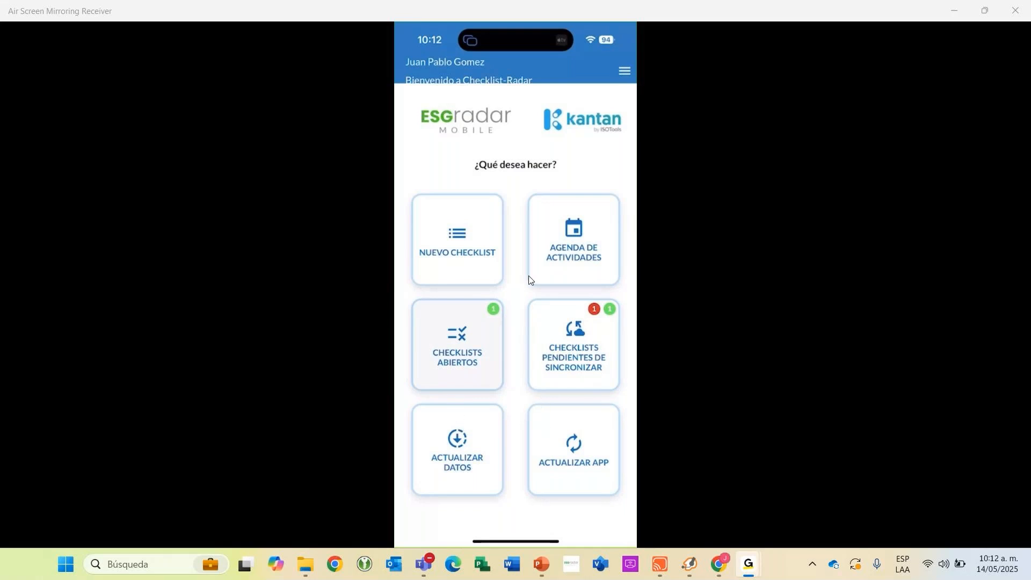
pyautogui.click(556, 265)
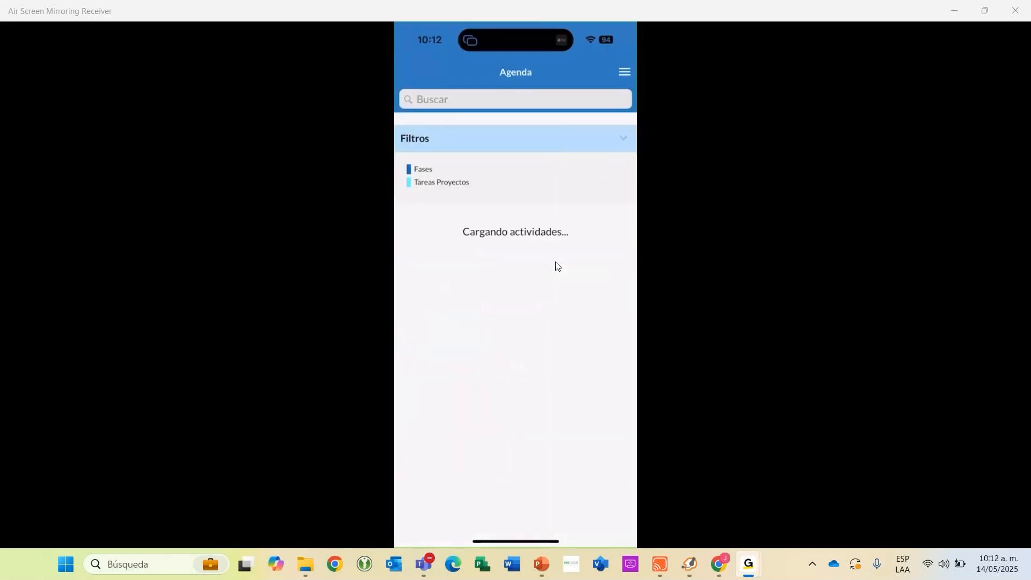
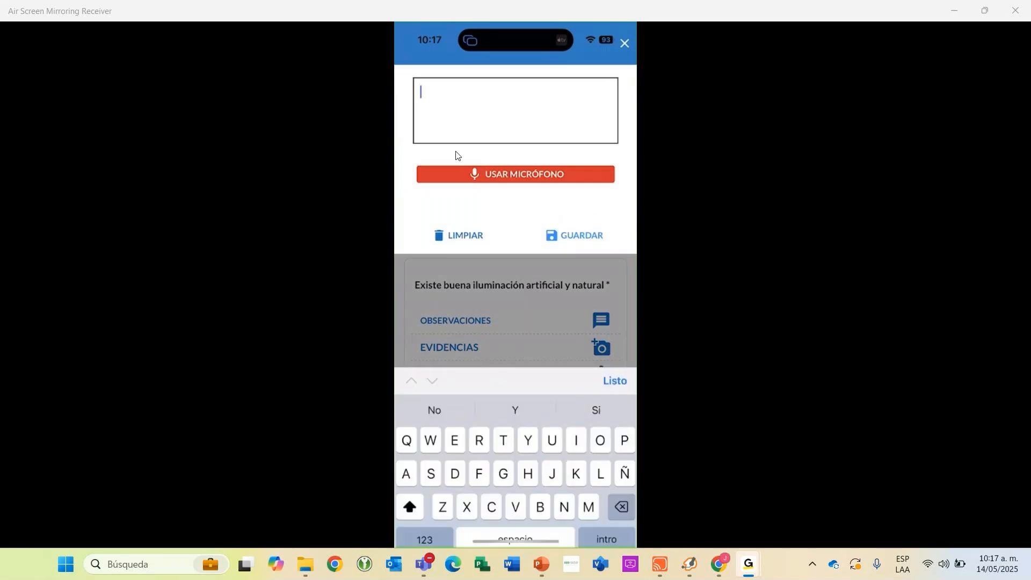
# Write a text observation for the checklist item "Existe buena iluminación artificial y natural".
pyautogui.write('Textera')
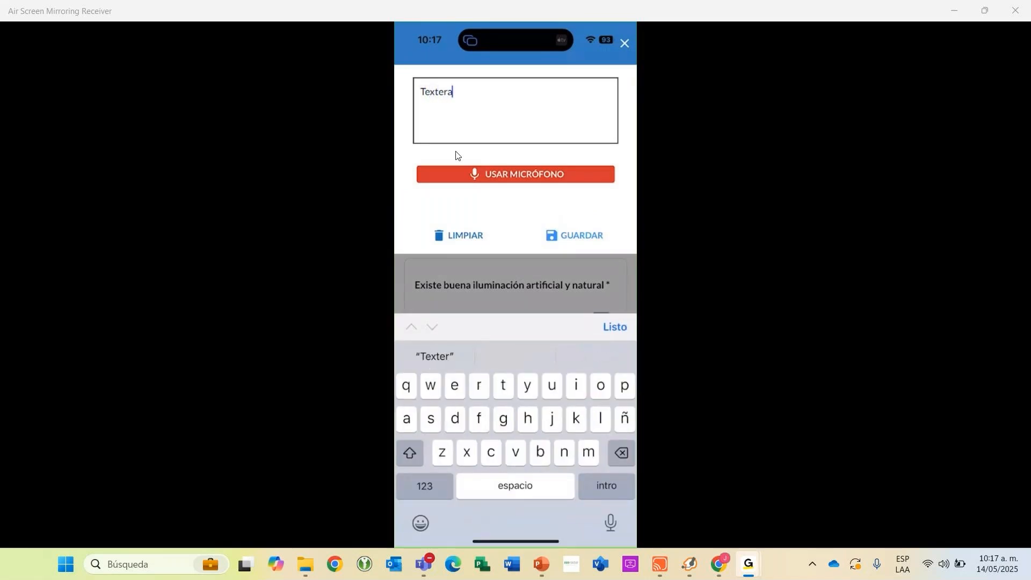
pyautogui.press('BackSpace')
pyautogui.write('ar.')
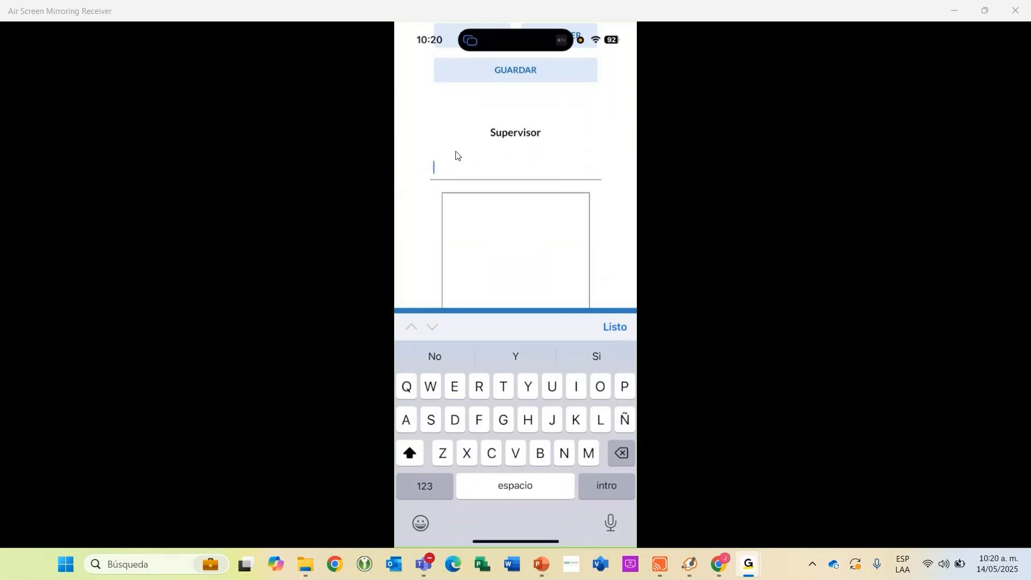
# Enter the supervisor's full name above the supervisor signature box of the checklist.
pyautogui.write('Pedro pr')
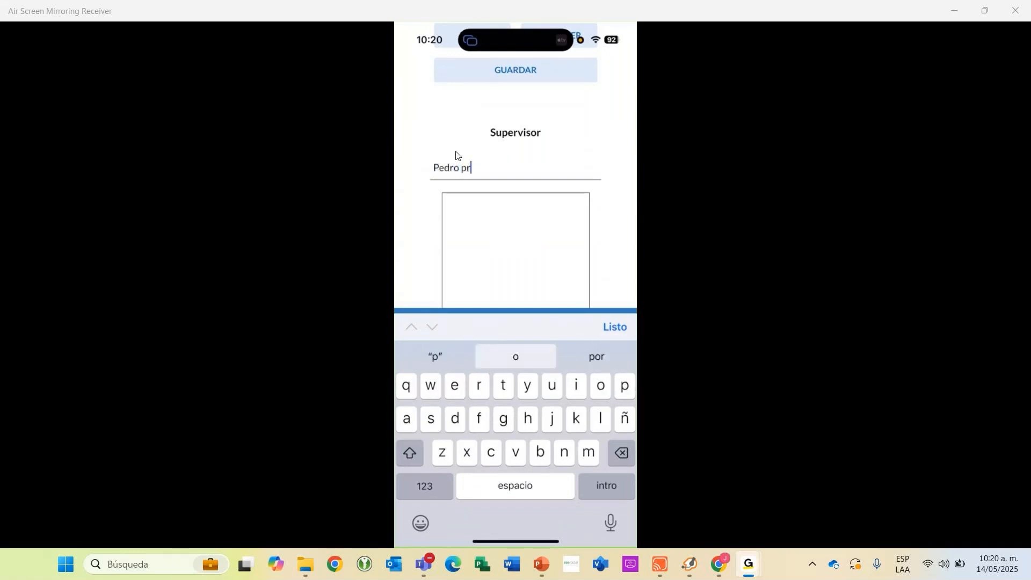
pyautogui.press('BackSpace')
pyautogui.write('erez')
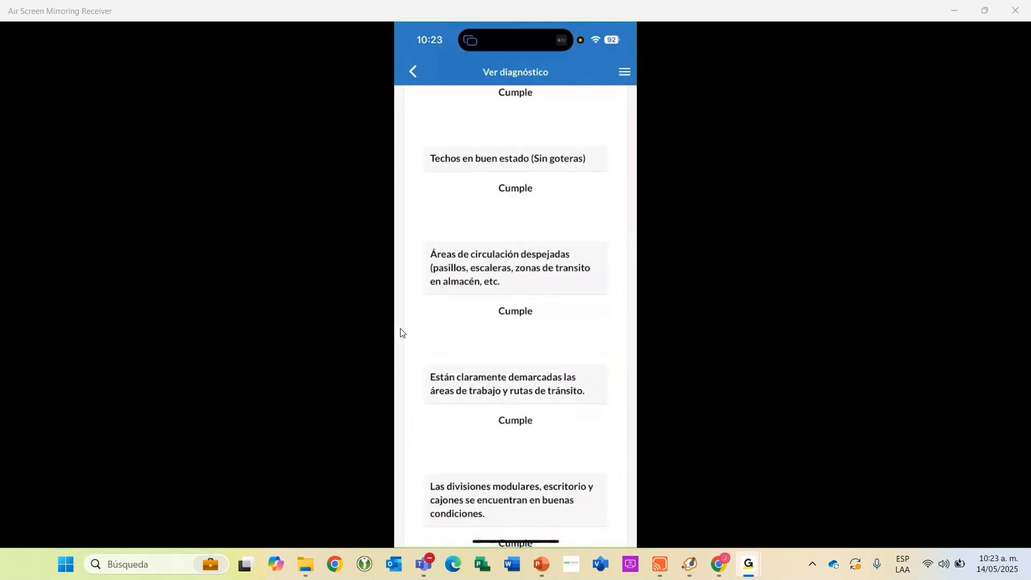
# Switch to Kantan in Chrome, refresh the plan's task list and open the task "Inspección de seguridad quimica a las áreas".
pyautogui.hotkey('alt', 'Tab')
pyautogui.hotkey('alt', 'Tab')
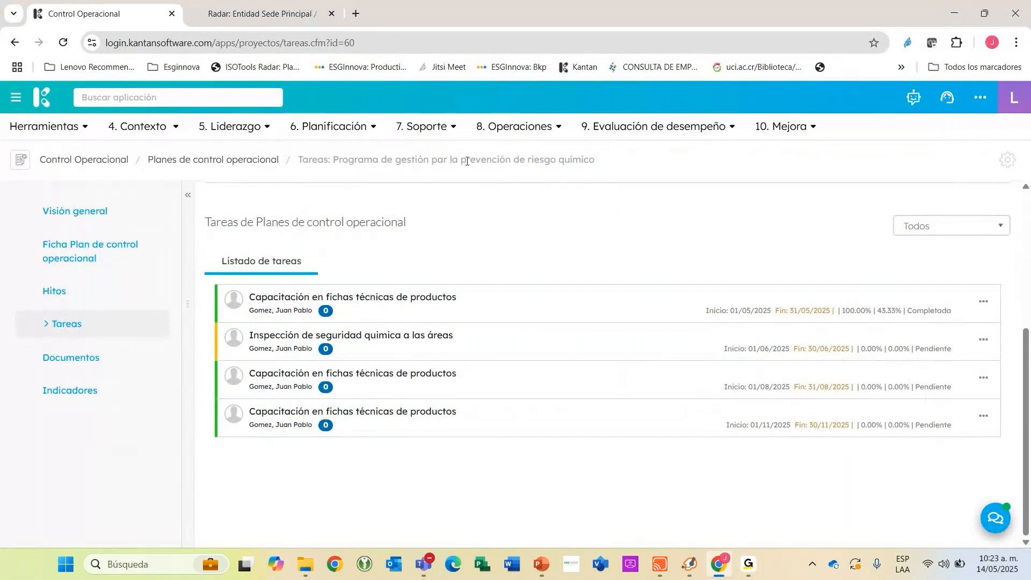
pyautogui.click(94, 356)
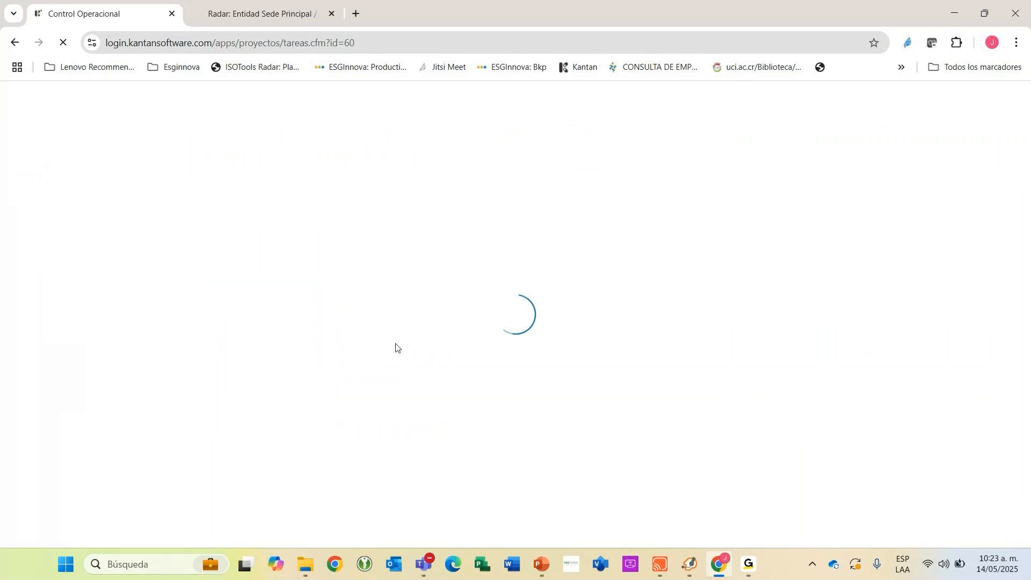
pyautogui.scroll(-4, 396, 341)
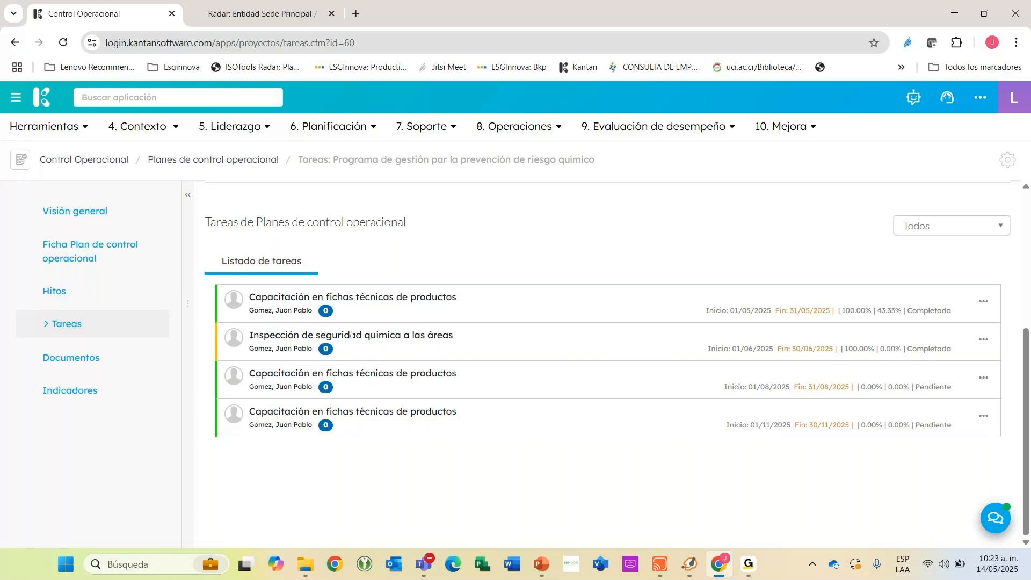
pyautogui.click(669, 352)
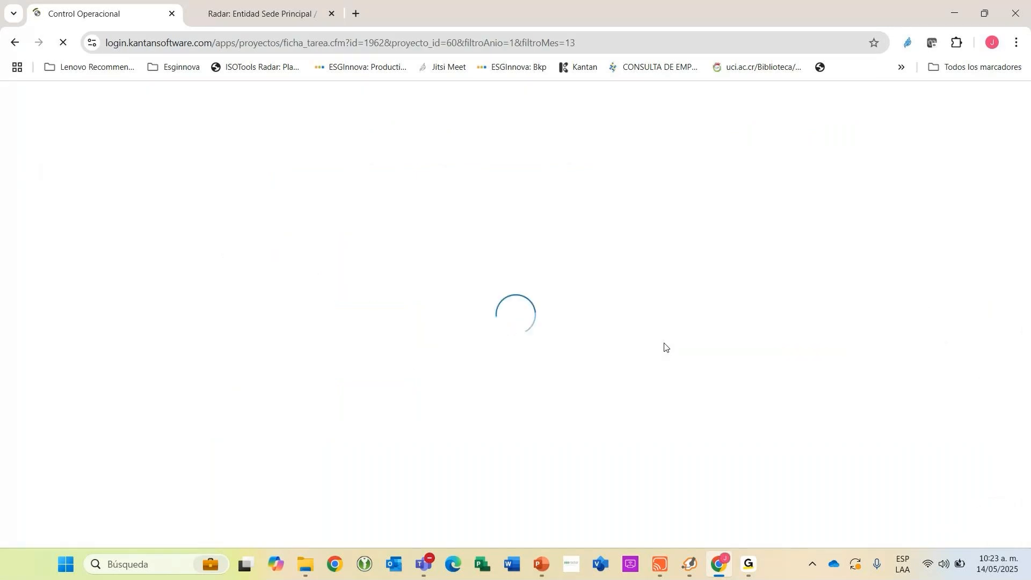
# Open the Radar results report linked in the inspection task's data.
pyautogui.scroll(-3, 576, 362)
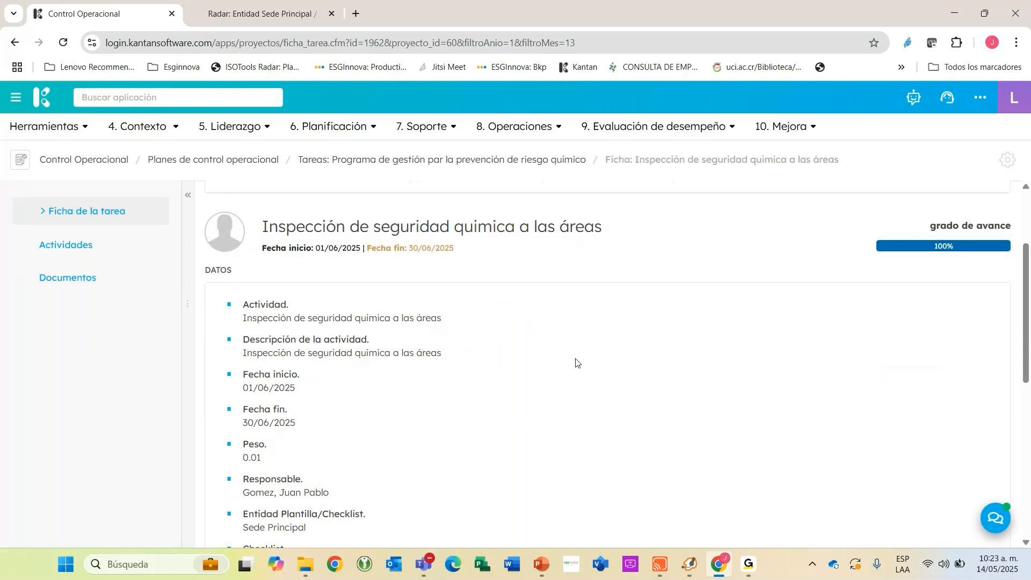
pyautogui.scroll(-5, 575, 363)
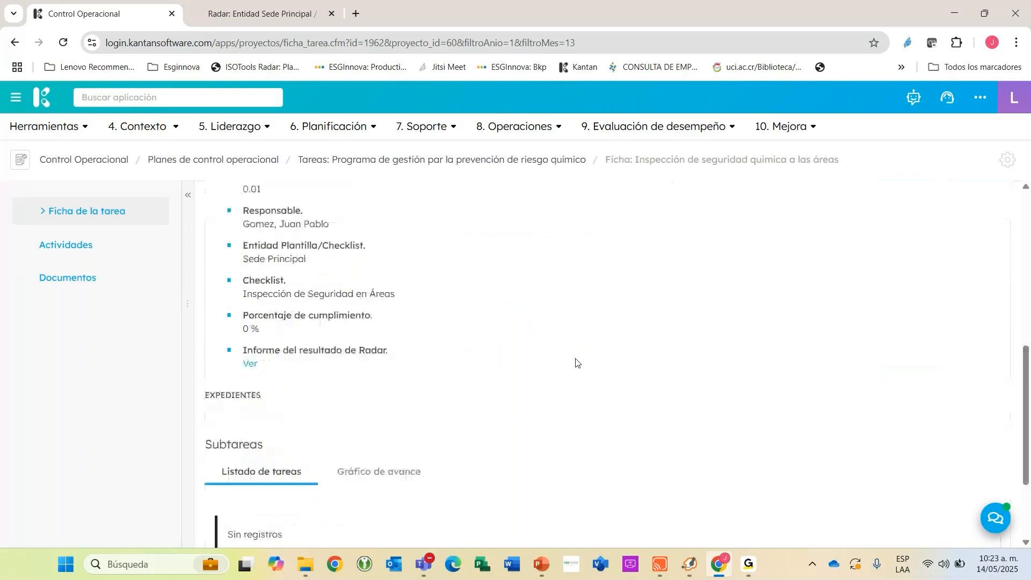
pyautogui.click(248, 365)
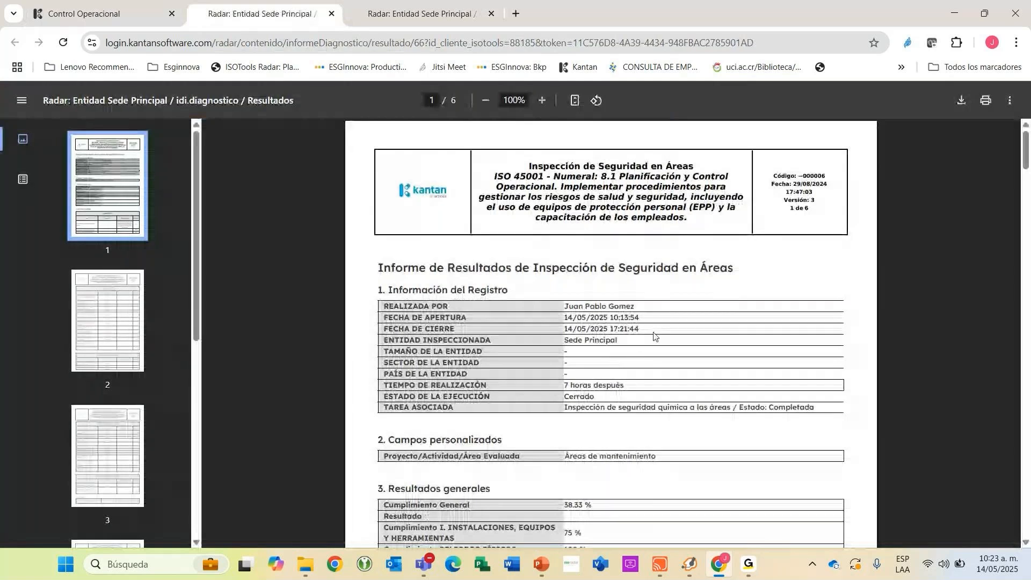
# Examine the inspection report's general results, detailed answers, attached video and photo evidence, and compliance chart.
pyautogui.scroll(-6, 649, 326)
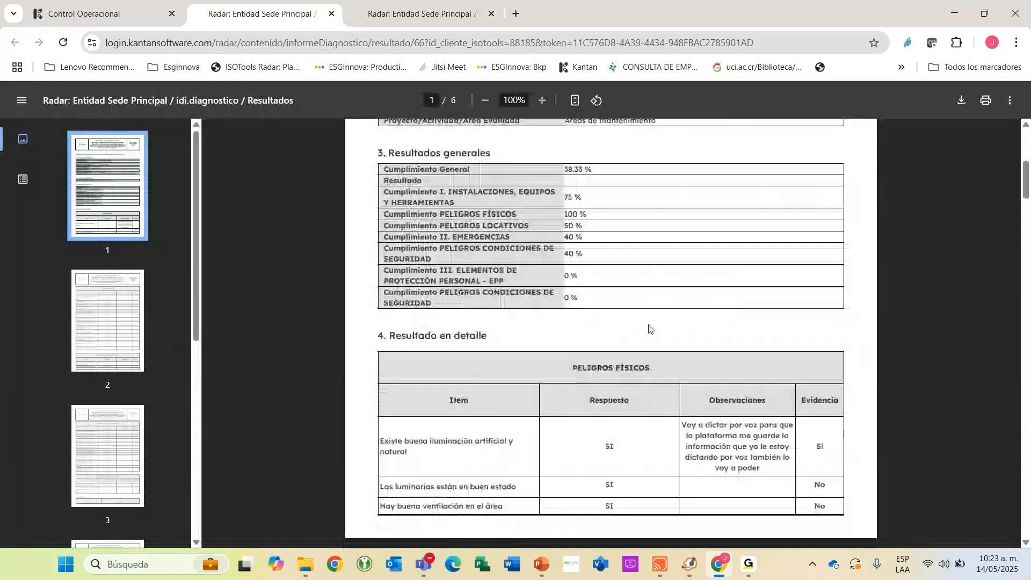
pyautogui.scroll(-11, 649, 328)
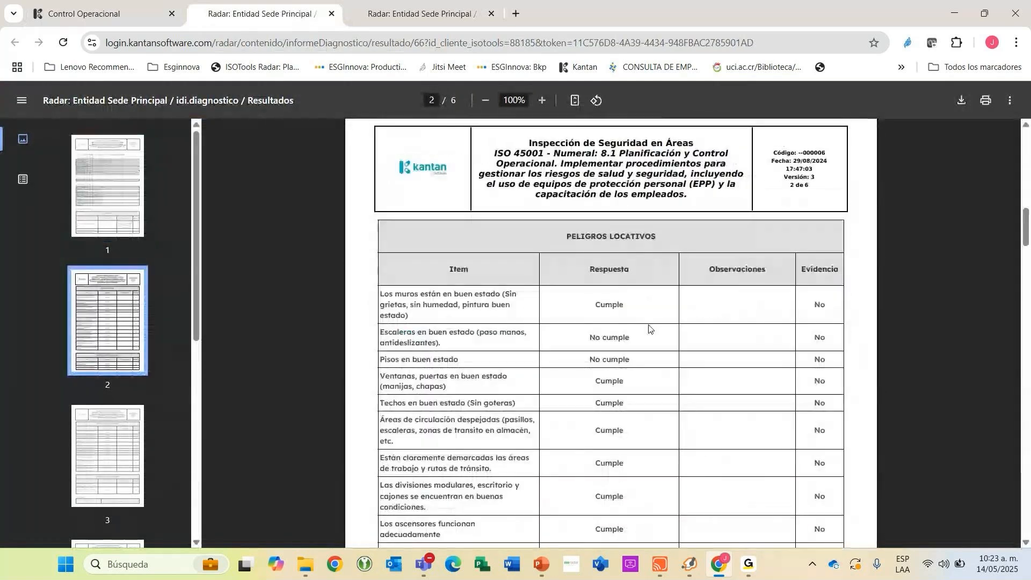
pyautogui.scroll(-15, 649, 326)
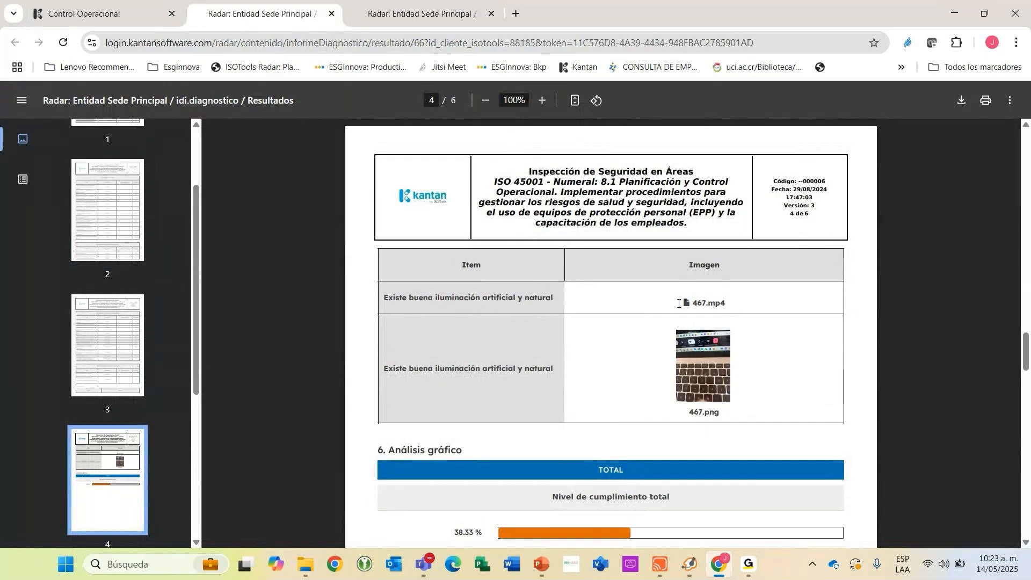
pyautogui.moveTo(679, 304); pyautogui.dragTo(741, 305)
pyautogui.click(741, 310)
pyautogui.scroll(-6, 681, 344)
pyautogui.scroll(-4, 681, 344)
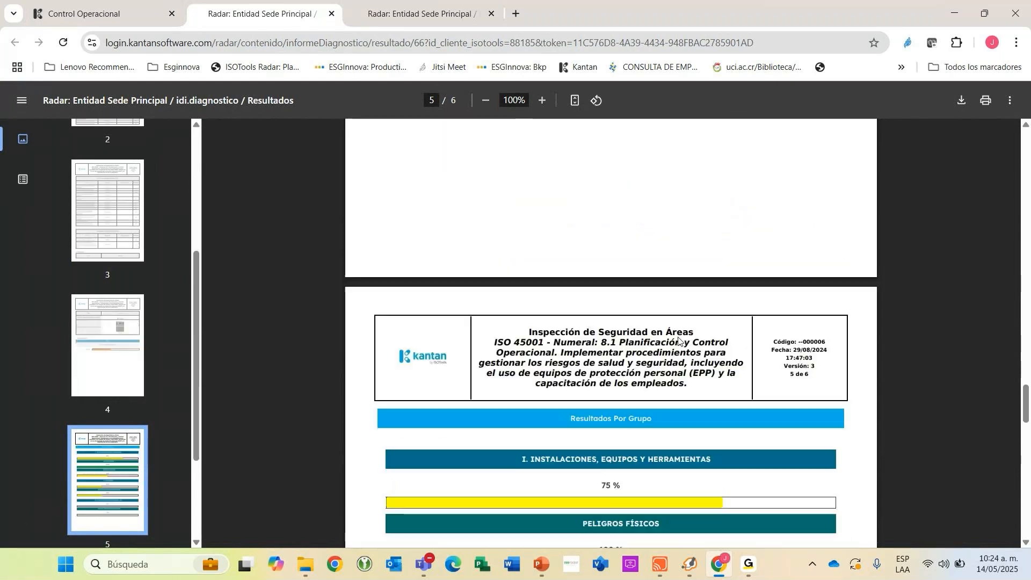
# Review the observation recorded for the lighting item on the report's first page, and check the signatures on its last page.
pyautogui.scroll(14, 678, 341)
pyautogui.scroll(10, 675, 339)
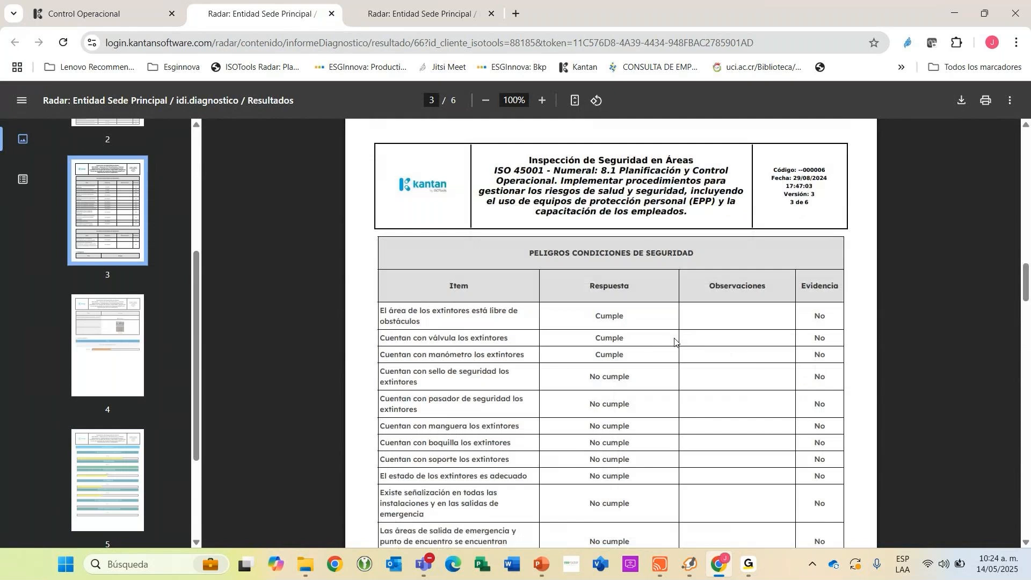
pyautogui.scroll(7, 672, 342)
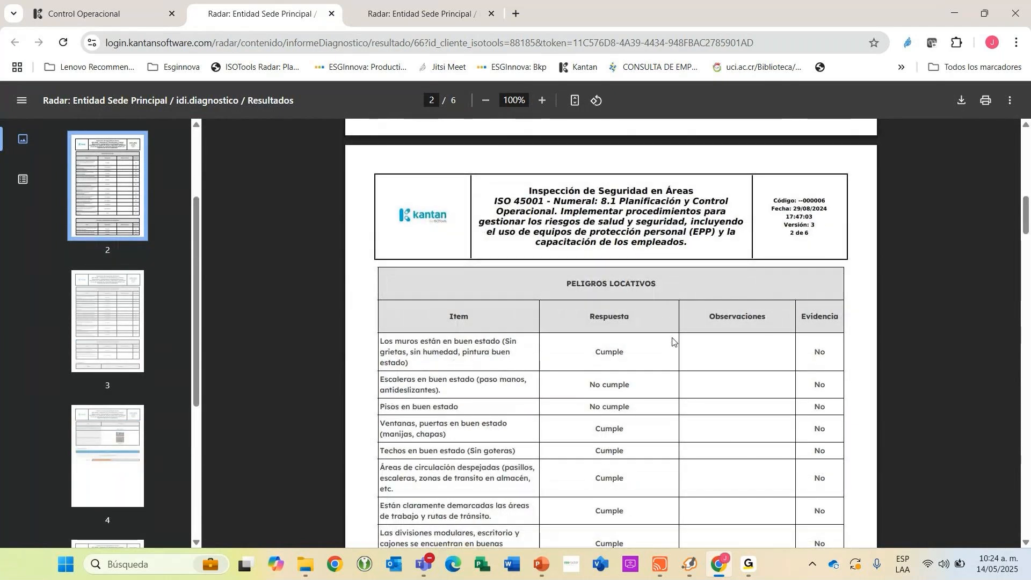
pyautogui.scroll(5, 674, 342)
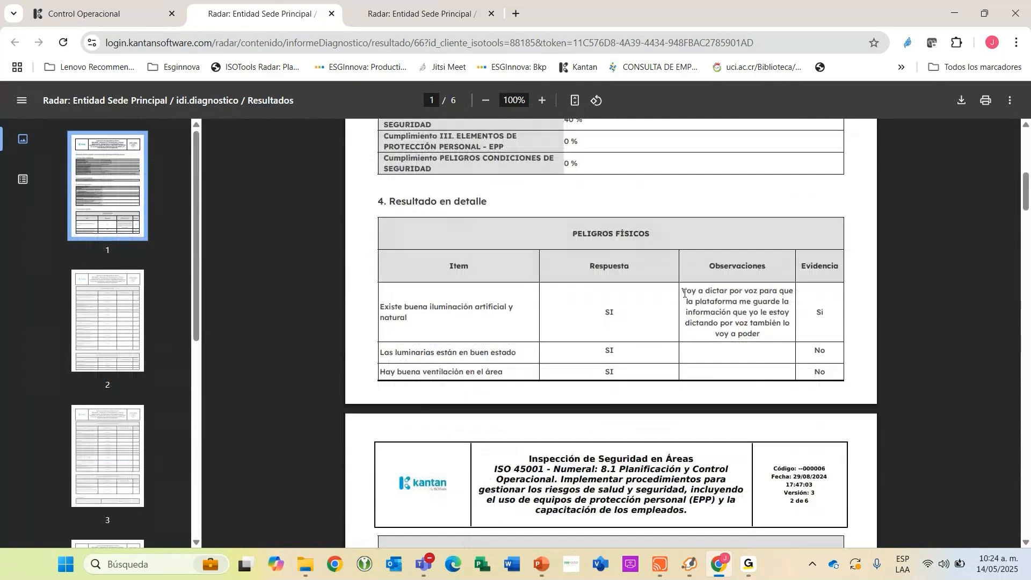
pyautogui.moveTo(682, 290); pyautogui.dragTo(764, 337)
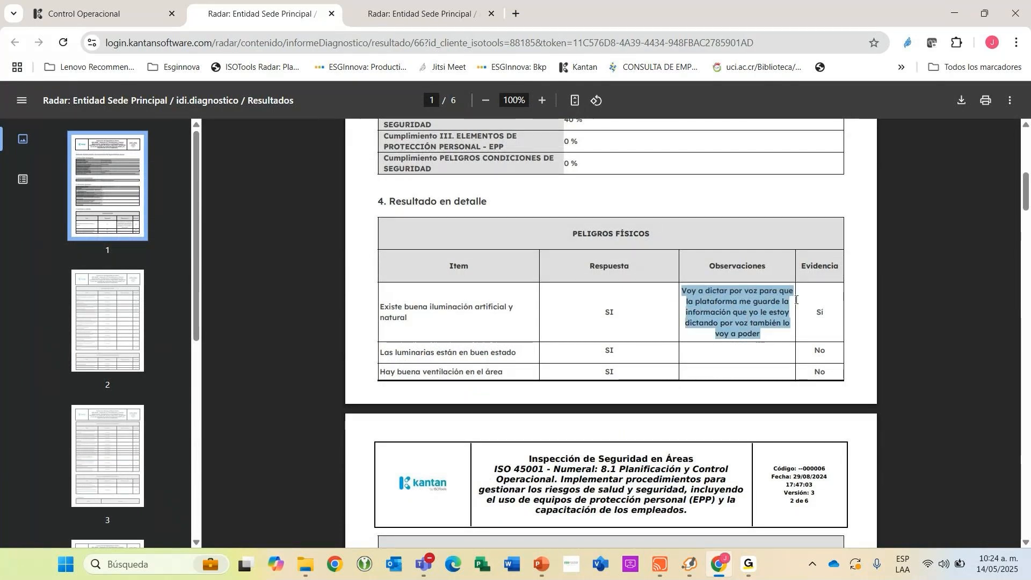
pyautogui.click(622, 310)
pyautogui.scroll(-15, 621, 309)
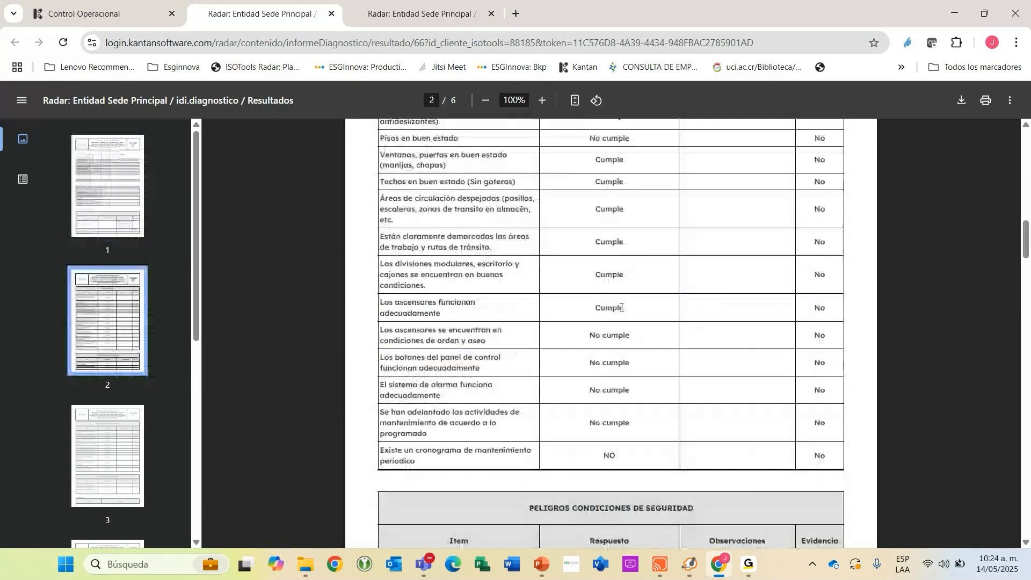
pyautogui.scroll(-15, 621, 307)
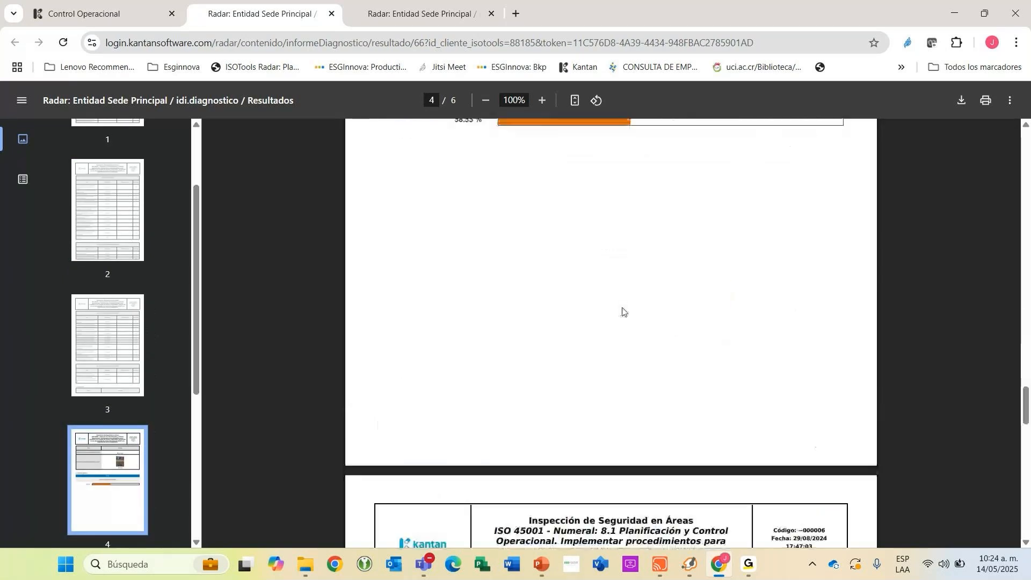
pyautogui.scroll(-10, 627, 309)
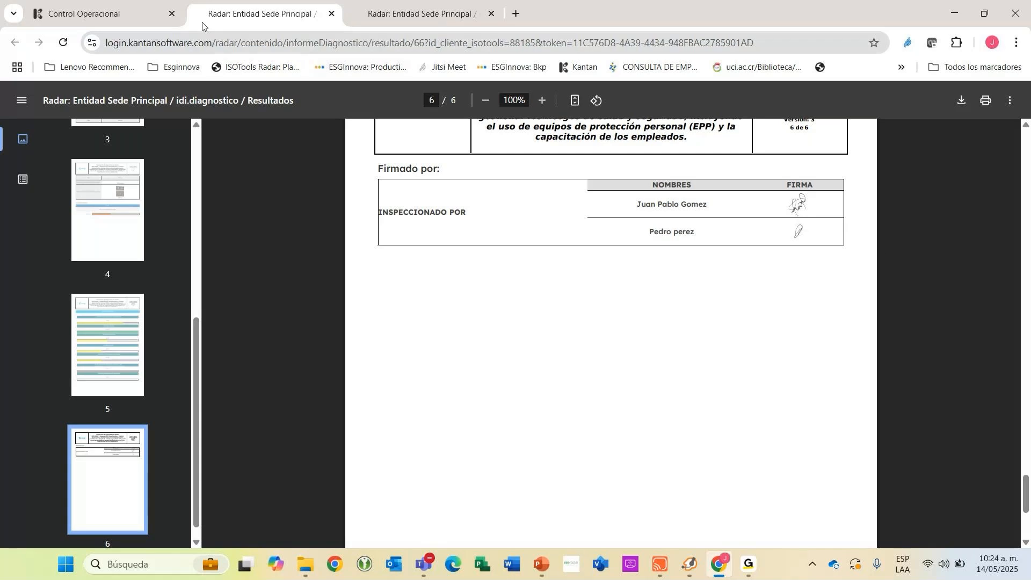
# Go back to the inspection task's record, check its progress and data, and return to the plan's task list.
pyautogui.click(85, 12)
pyautogui.scroll(10, 588, 286)
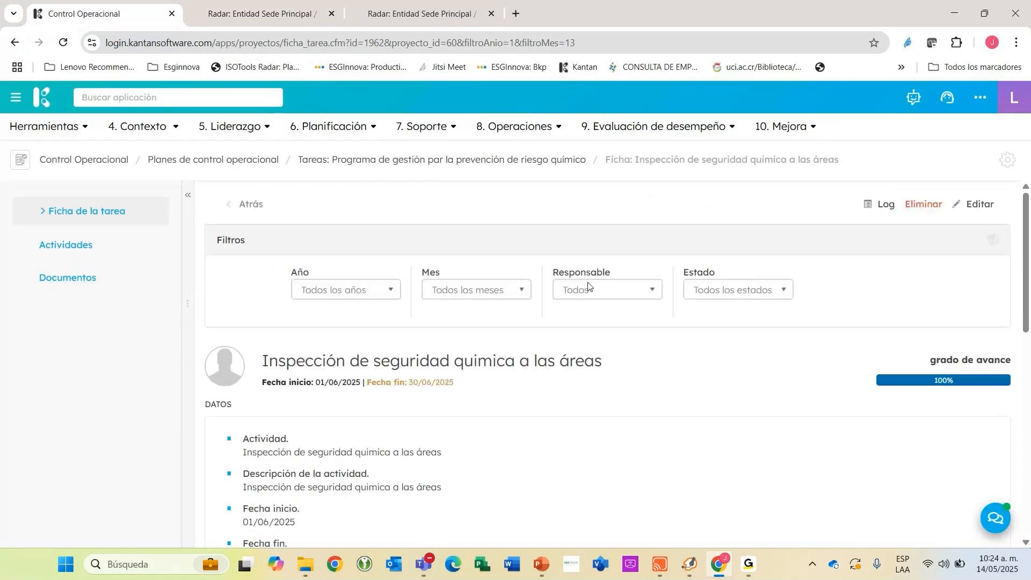
pyautogui.scroll(-3, 588, 286)
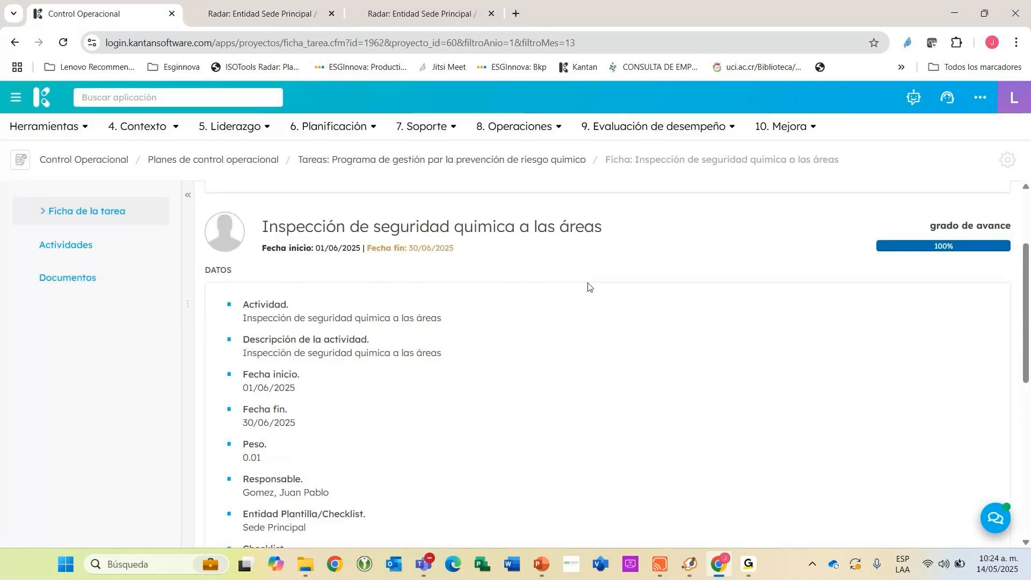
pyautogui.scroll(3, 588, 286)
pyautogui.click(252, 214)
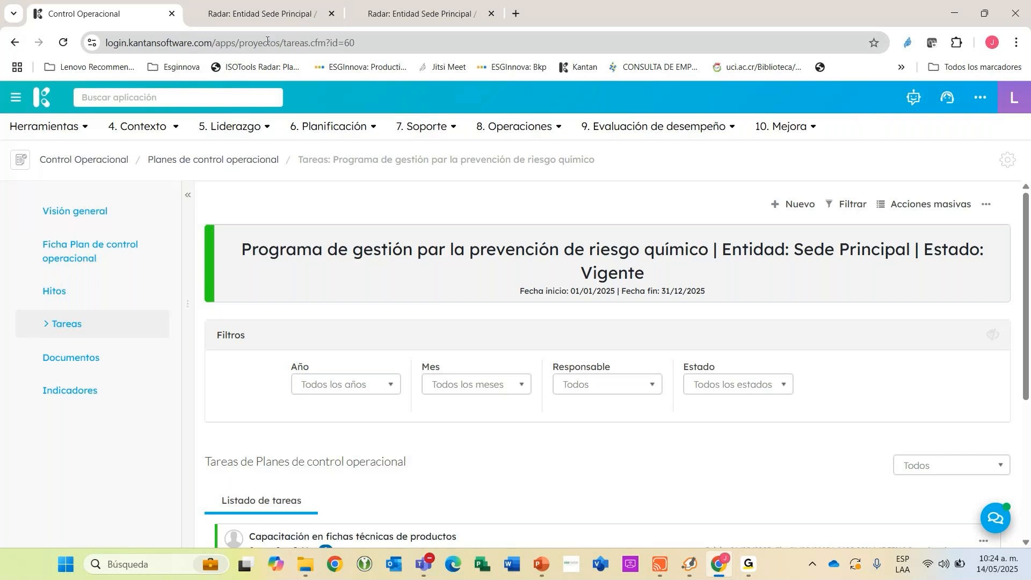
# Duplicate the Control Operacional browser tab and open the Radar application in the copy.
pyautogui.click(252, 11)
pyautogui.click(151, 13)
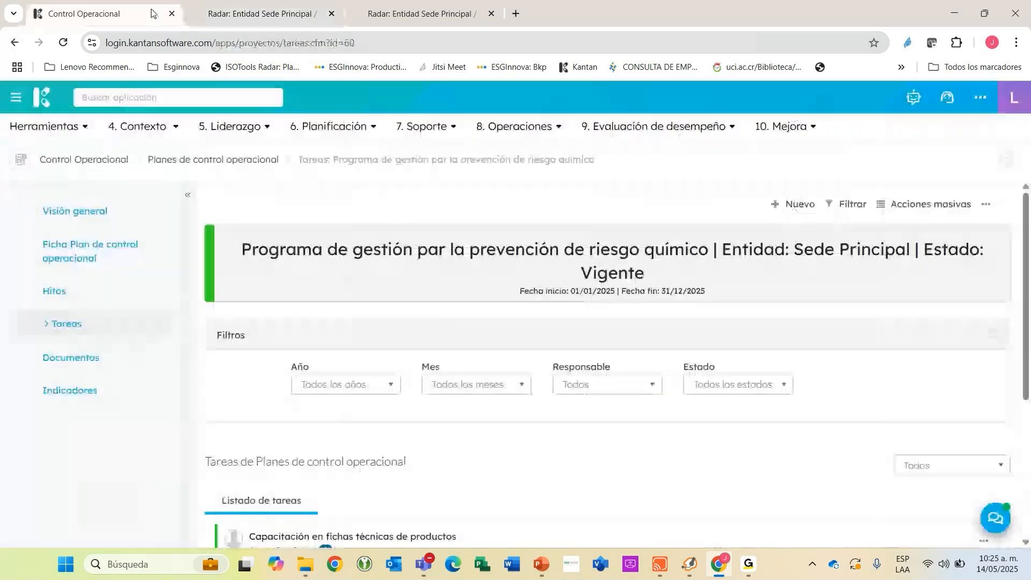
pyautogui.rightClick(151, 13)
pyautogui.click(193, 133)
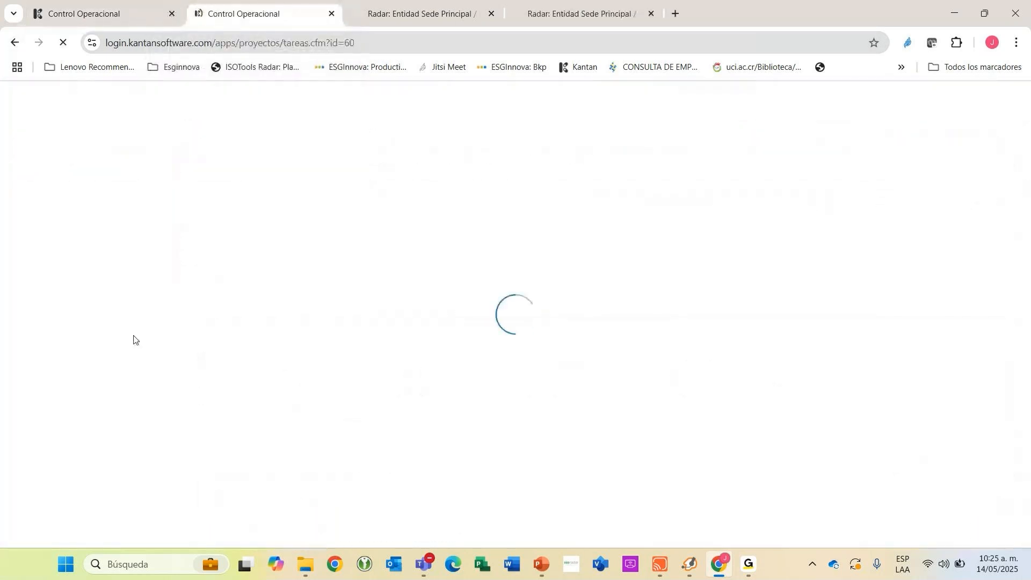
pyautogui.click(180, 100)
pyautogui.write('rada')
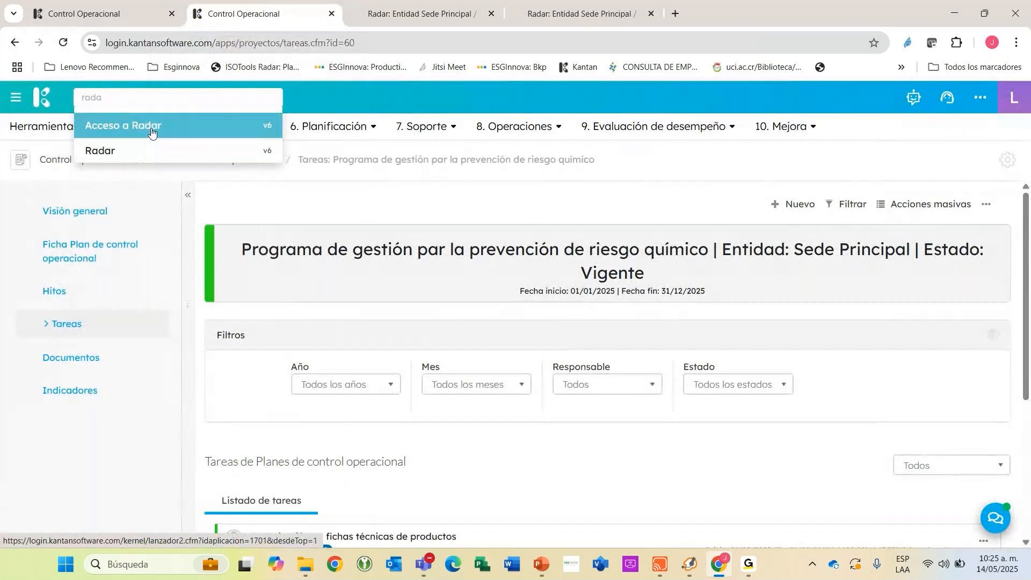
pyautogui.click(152, 130)
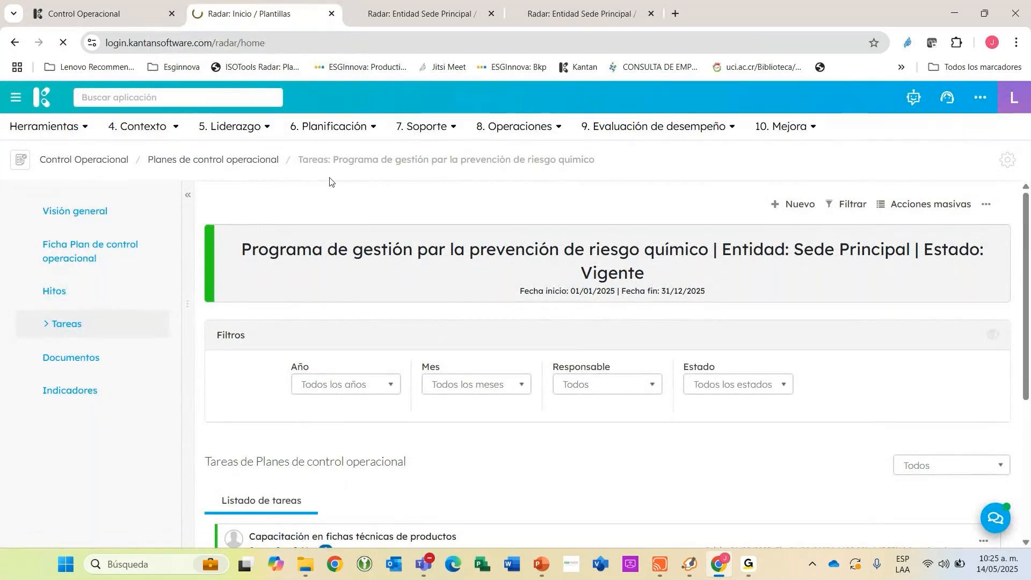
# List Sede Principal's diagnostics for the "Inspección de Seguridad en Áreas" template and open the results of the 14/05/2025 diagnostic.
pyautogui.scroll(-3, 678, 234)
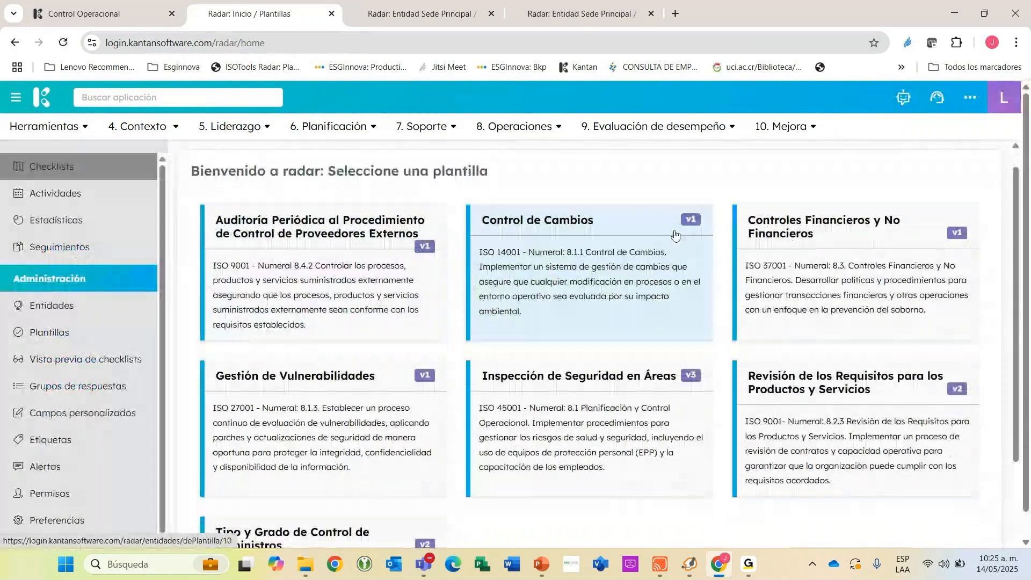
pyautogui.scroll(3, 592, 227)
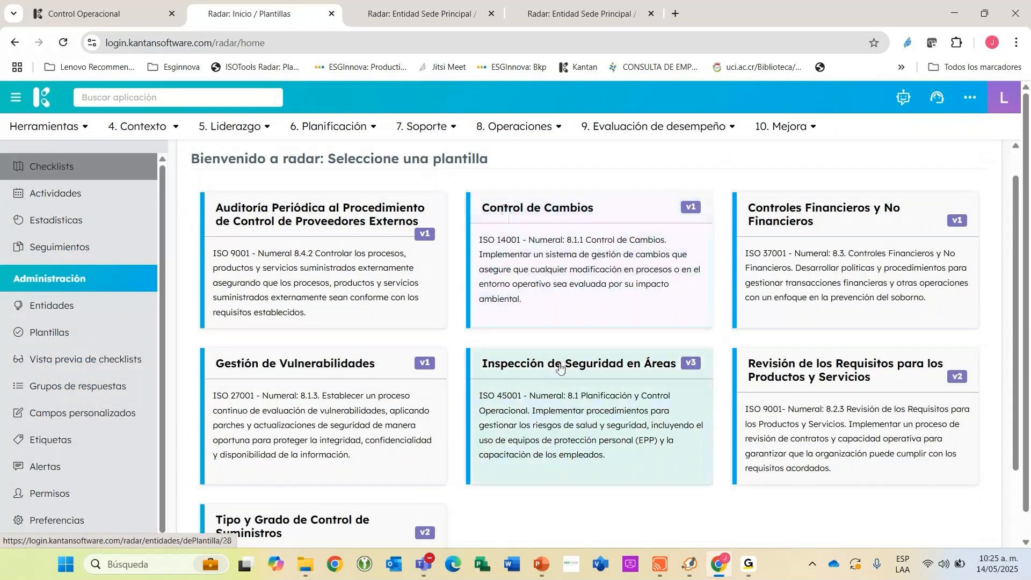
pyautogui.click(560, 367)
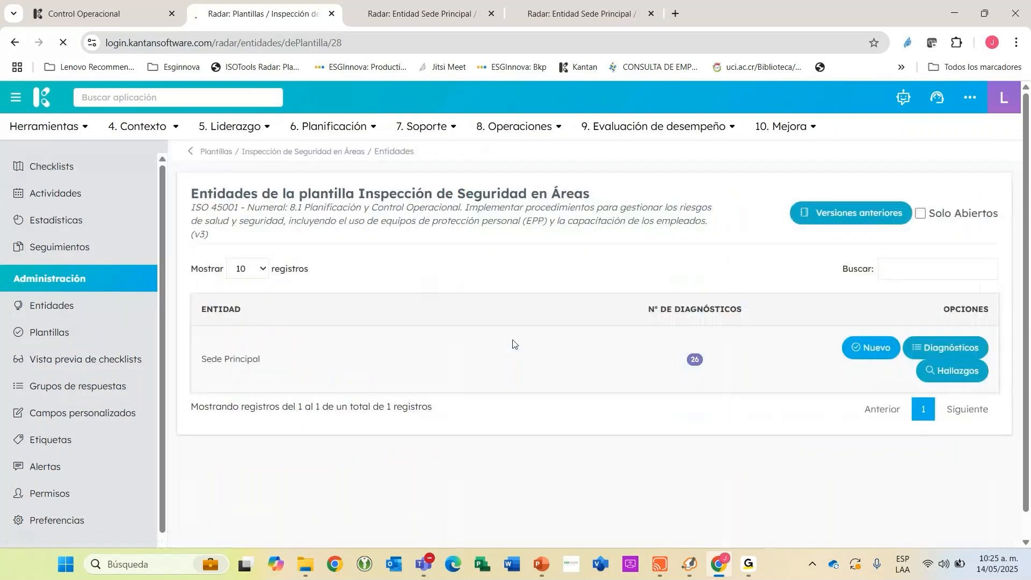
pyautogui.click(946, 348)
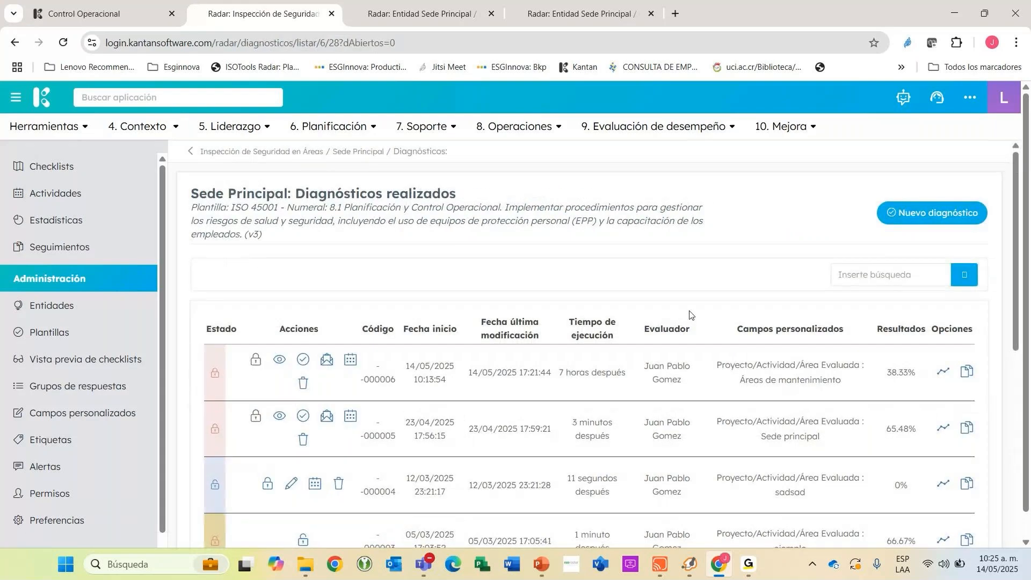
pyautogui.scroll(-3, 689, 315)
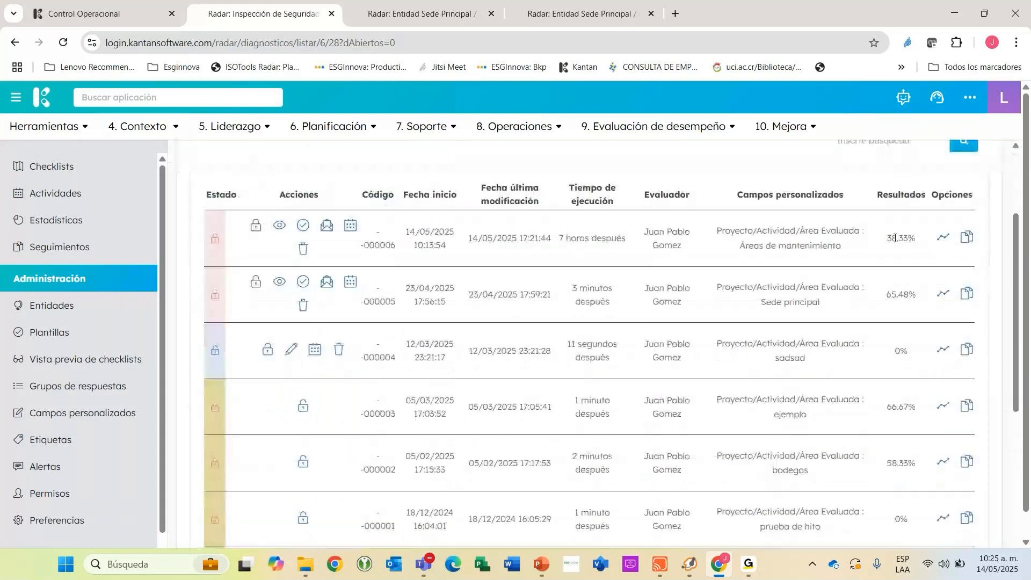
pyautogui.click(967, 237)
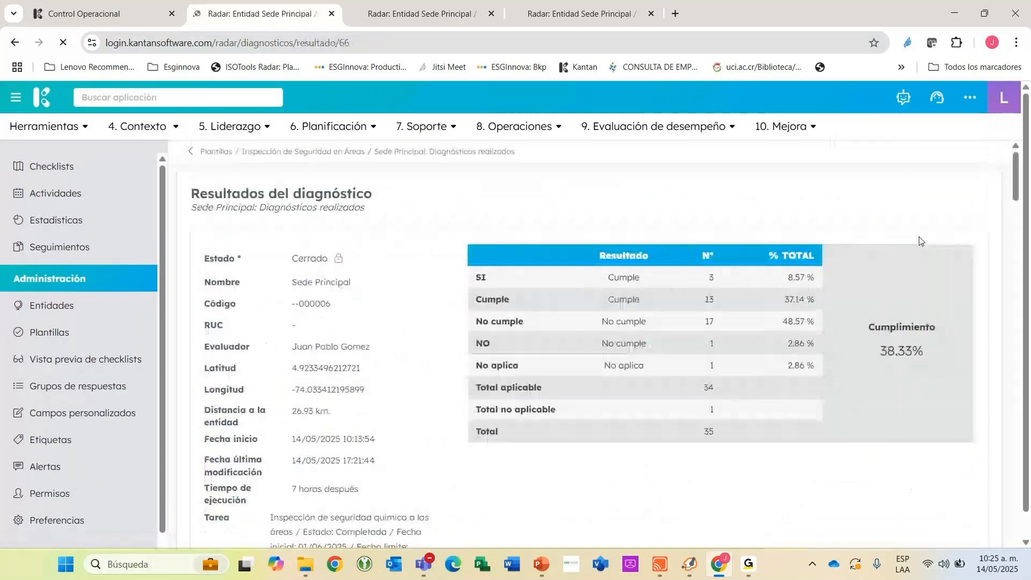
# Play the audio recorded for the "Existe buena iluminación artificial y natural" item, and close the audio player.
pyautogui.scroll(-3, 851, 316)
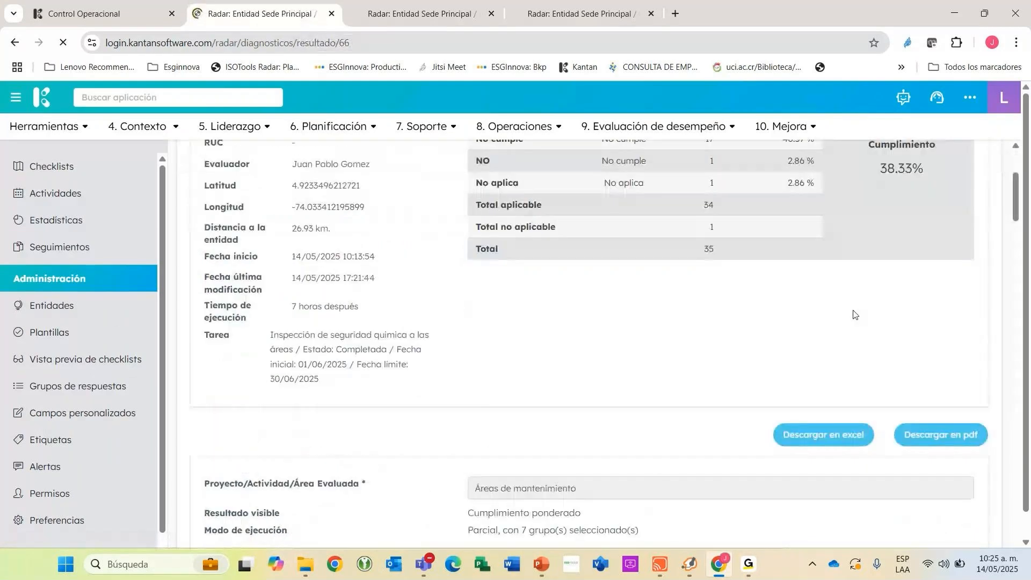
pyautogui.scroll(-1, 855, 315)
pyautogui.scroll(-3, 854, 314)
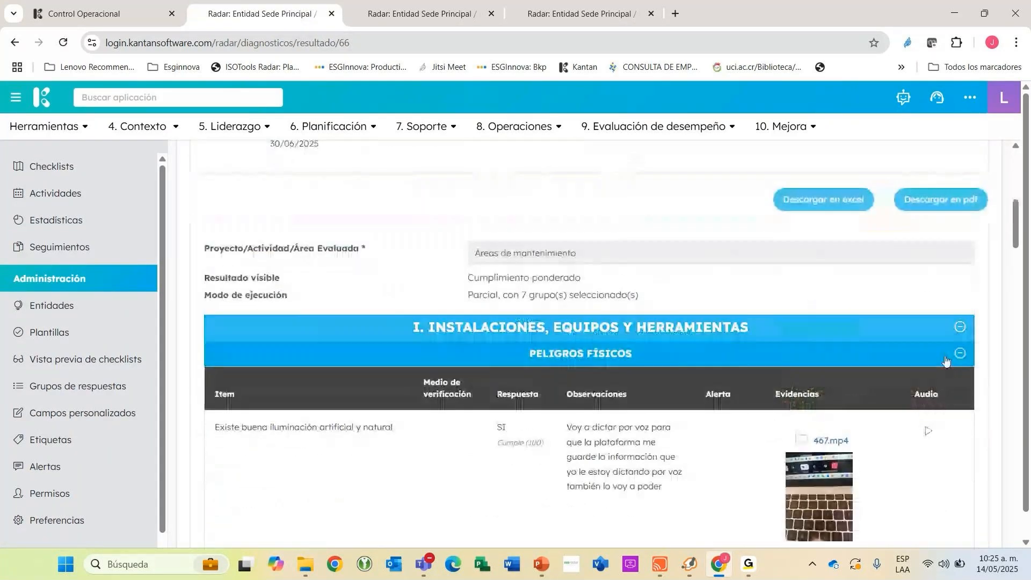
pyautogui.click(927, 432)
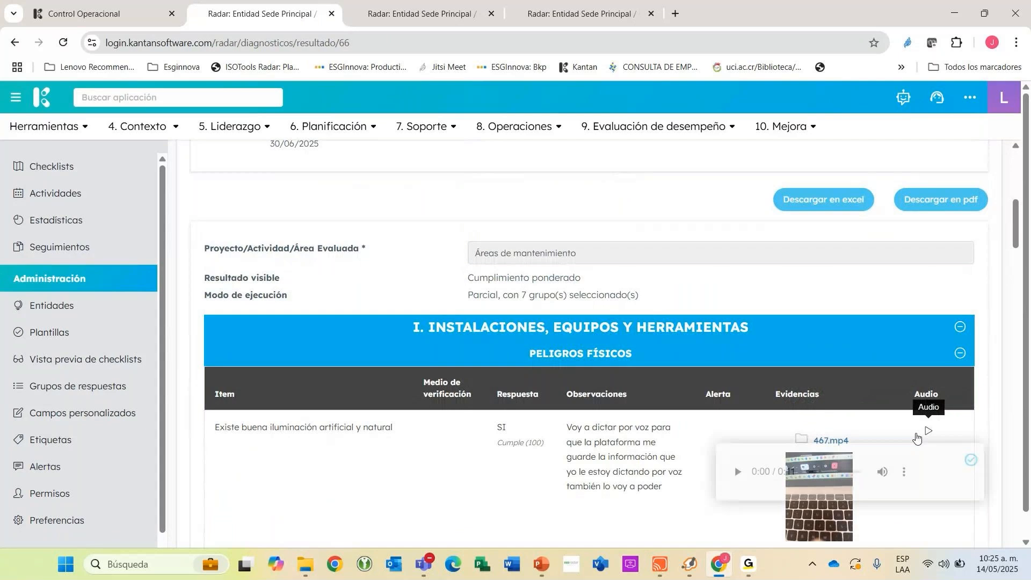
pyautogui.click(737, 473)
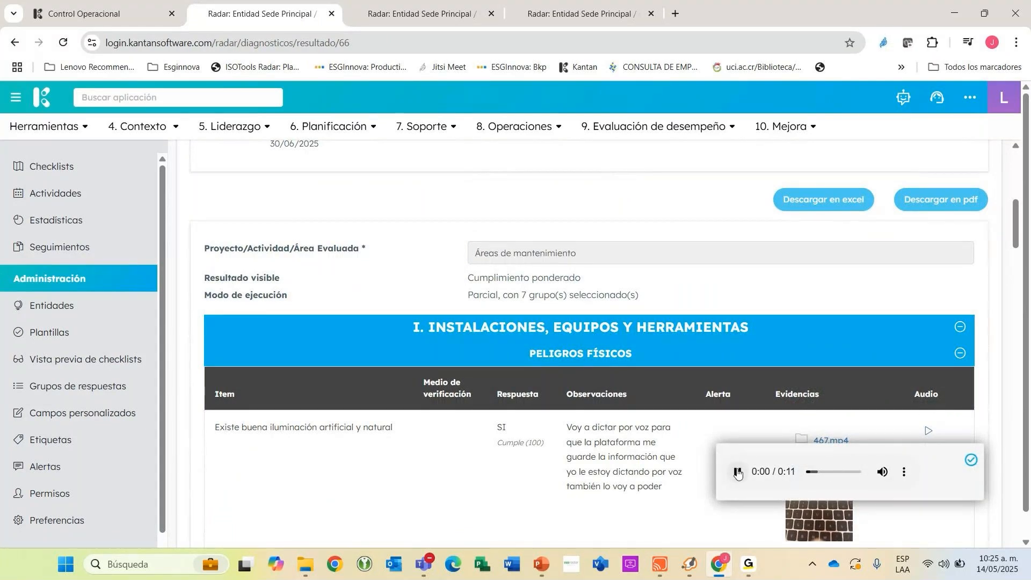
pyautogui.click(971, 460)
# Review the evidence for the lighting item and the remaining checklist answers through to the signatures section.
pyautogui.scroll(-3, 891, 365)
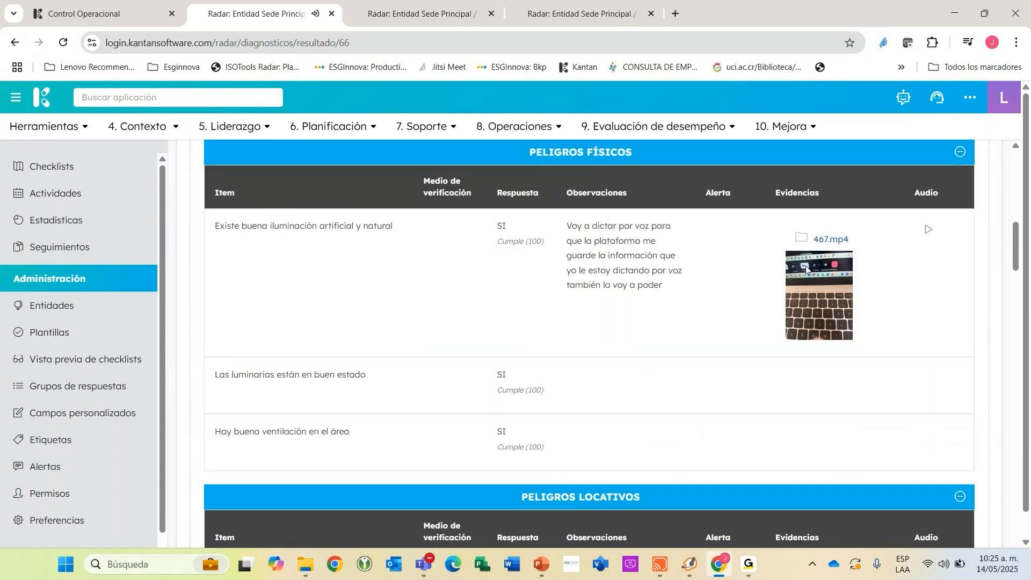
pyautogui.scroll(-12, 815, 280)
pyautogui.scroll(-15, 815, 289)
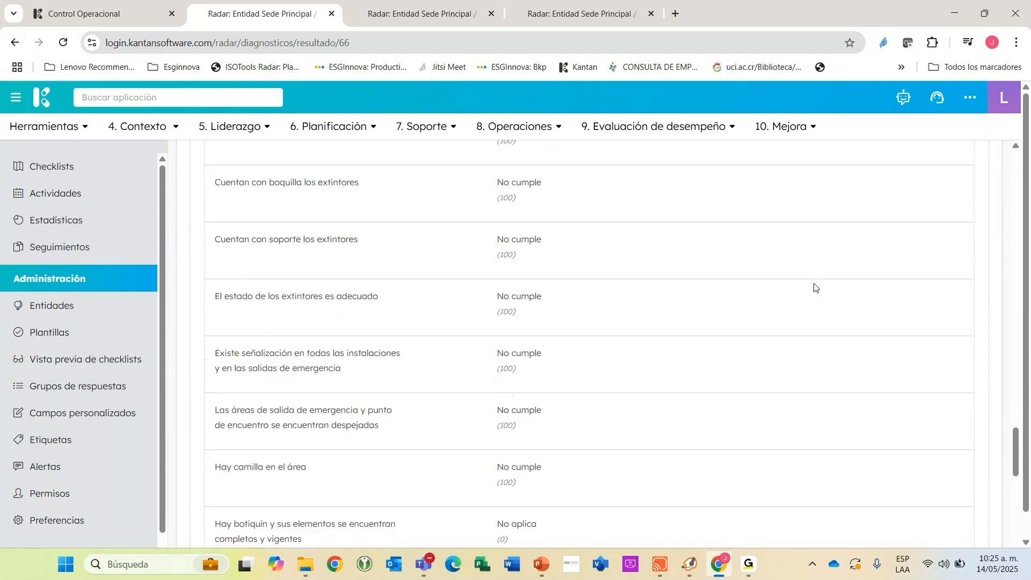
pyautogui.scroll(15, 818, 289)
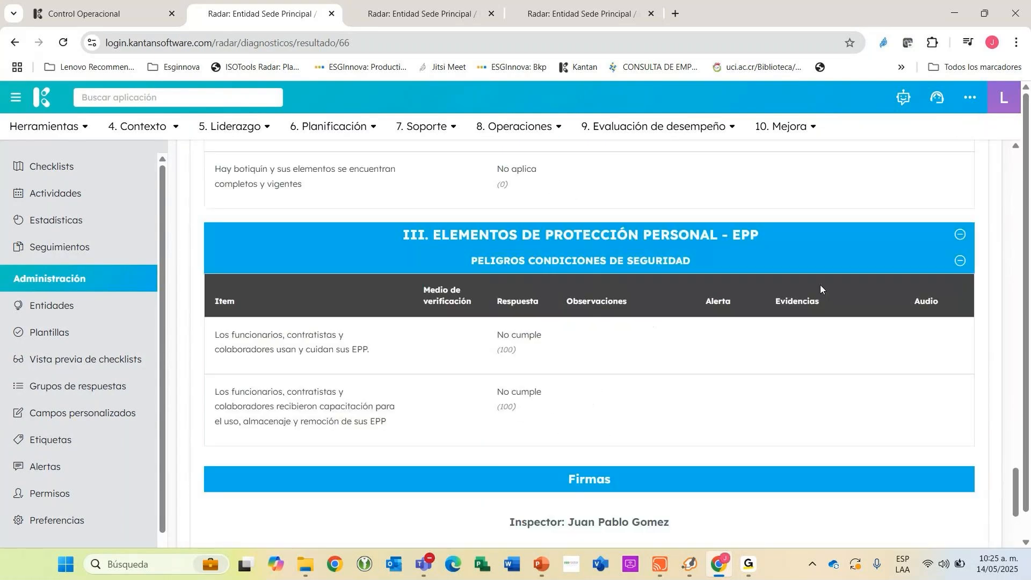
pyautogui.scroll(15, 1004, 310)
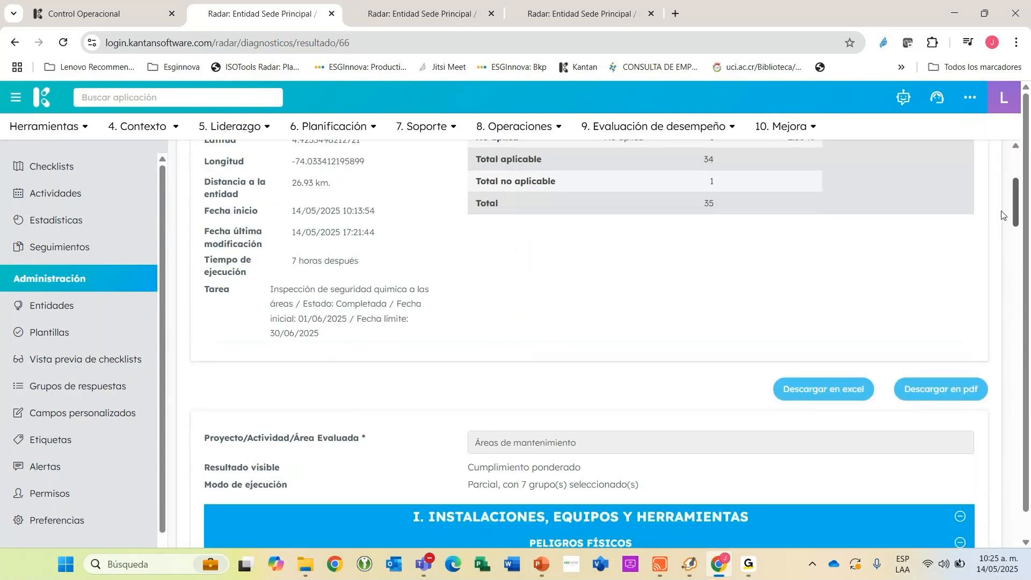
# Download the diagnostic results as resultado_--000006_14052025.pdf and look through the answers in the PDF.
pyautogui.scroll(-4, 826, 347)
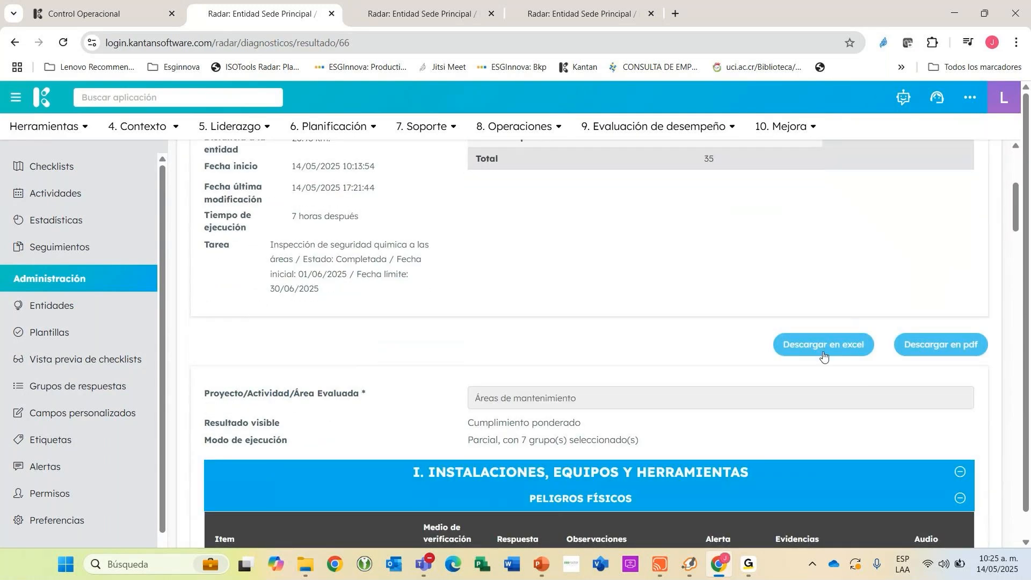
pyautogui.click(934, 347)
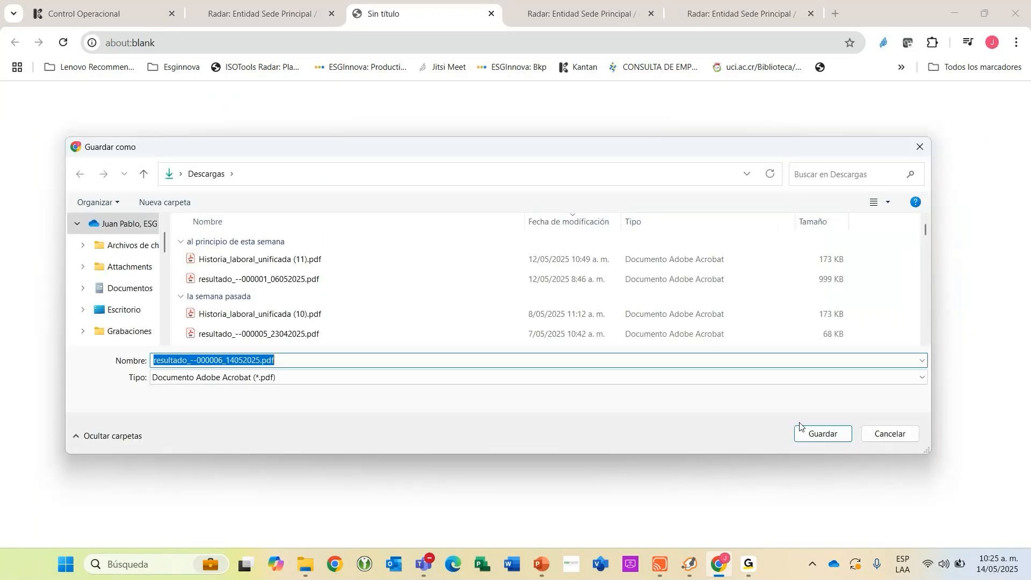
pyautogui.click(801, 428)
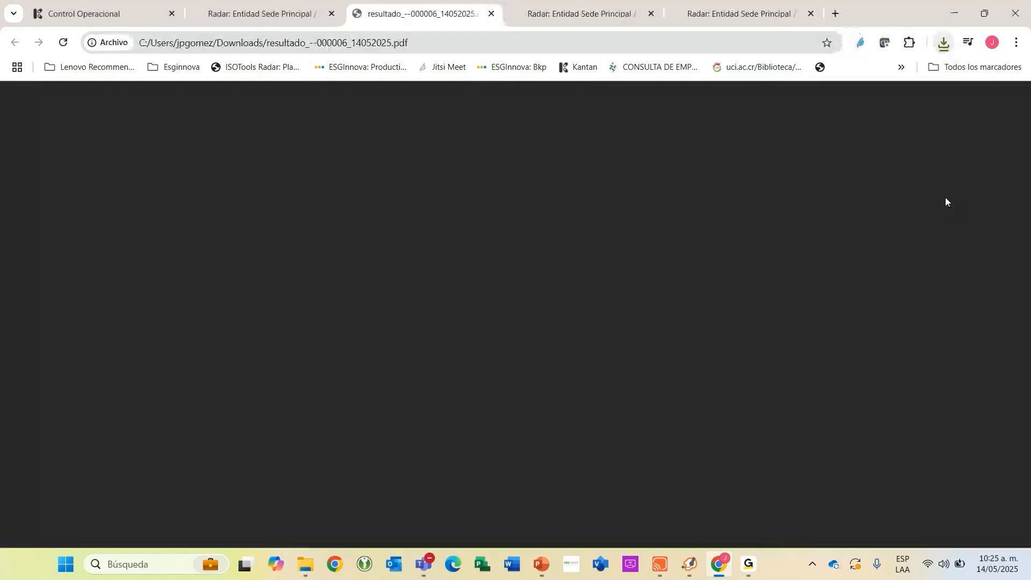
pyautogui.scroll(-10, 921, 217)
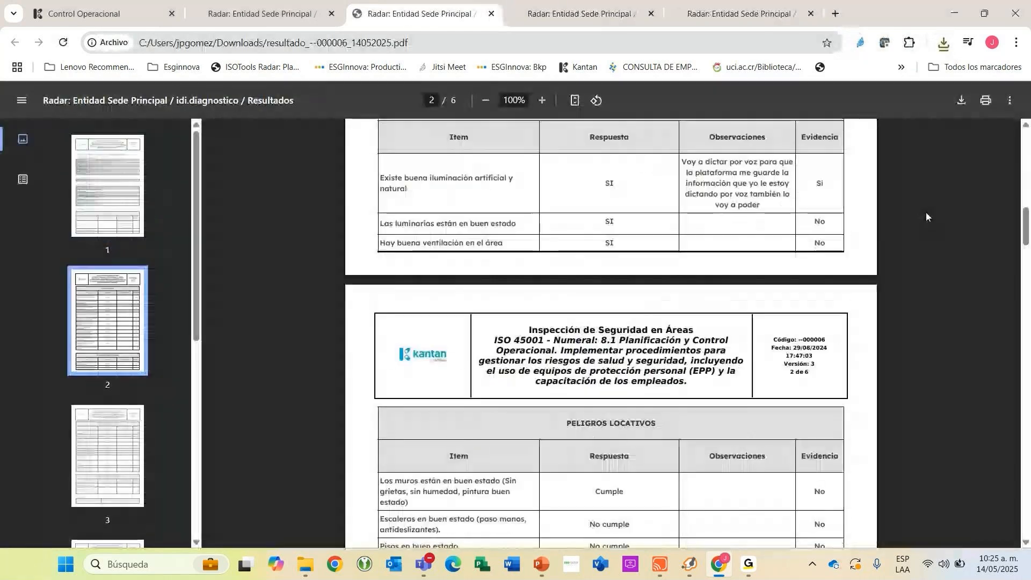
pyautogui.scroll(-15, 926, 215)
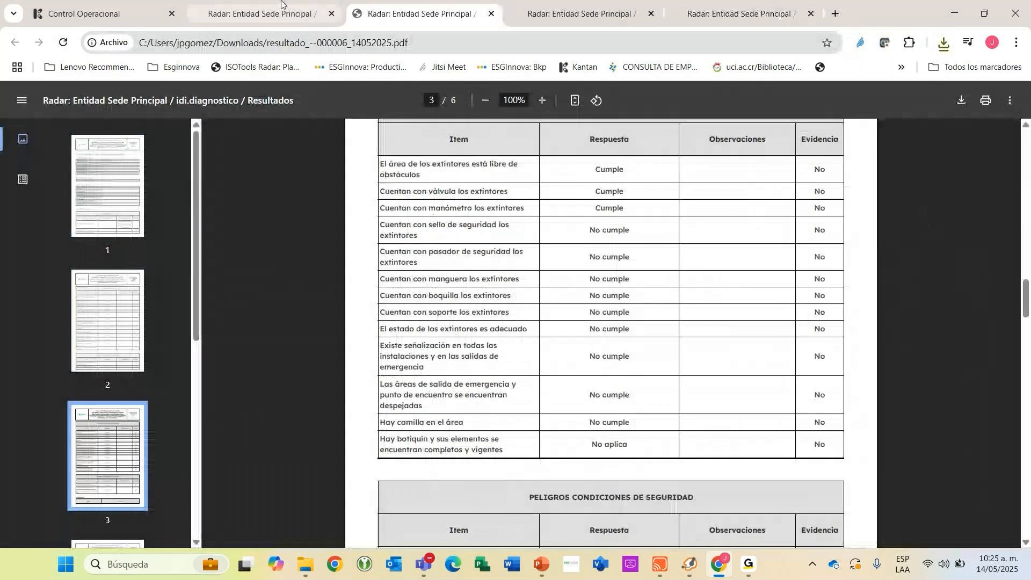
# Return to the diagnostic results page and examine the answer counts, percentages and overall compliance in the summary table.
pyautogui.click(281, 14)
pyautogui.scroll(3, 830, 223)
pyautogui.scroll(-1, 701, 209)
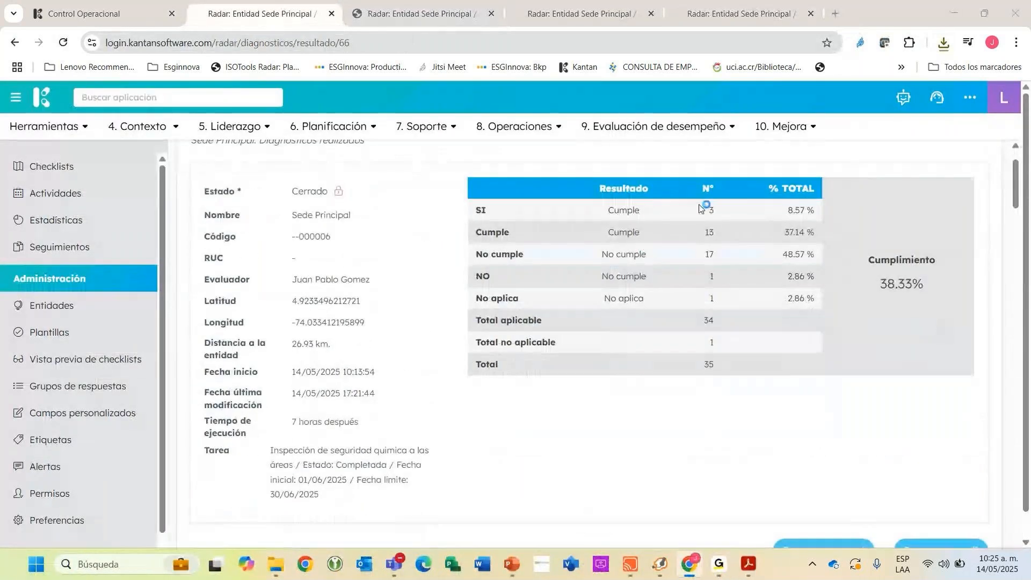
pyautogui.moveTo(607, 210); pyautogui.dragTo(809, 210)
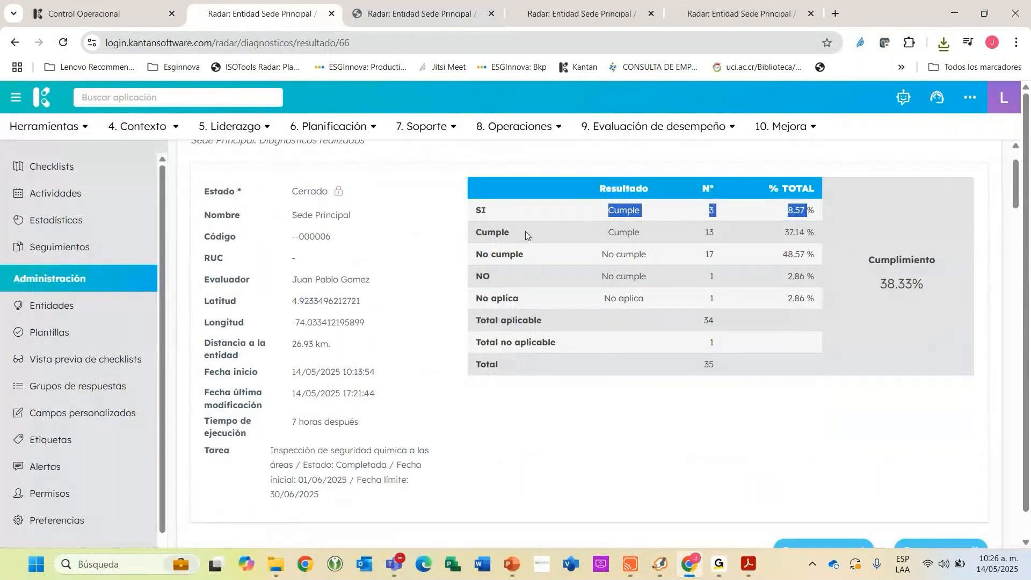
pyautogui.moveTo(474, 210); pyautogui.dragTo(804, 233)
pyautogui.click(510, 233)
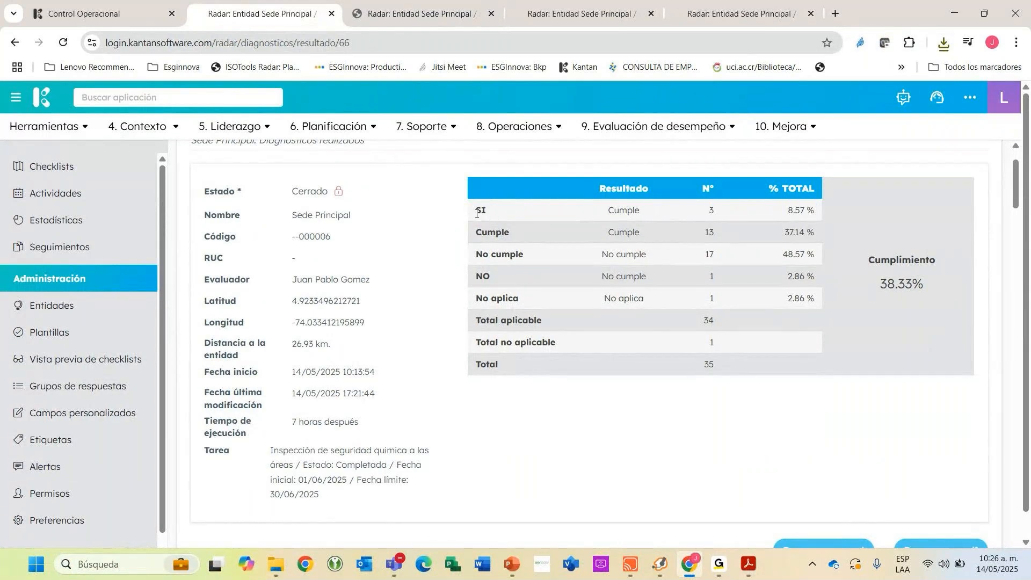
pyautogui.doubleClick(480, 233)
pyautogui.moveTo(493, 259); pyautogui.dragTo(565, 259)
pyautogui.moveTo(485, 277); pyautogui.dragTo(722, 288)
pyautogui.click(869, 294)
# Examine the latitude, longitude and distance to the entity recorded for the diagnostic.
pyautogui.moveTo(292, 302); pyautogui.dragTo(376, 301)
pyautogui.moveTo(293, 323); pyautogui.dragTo(354, 322)
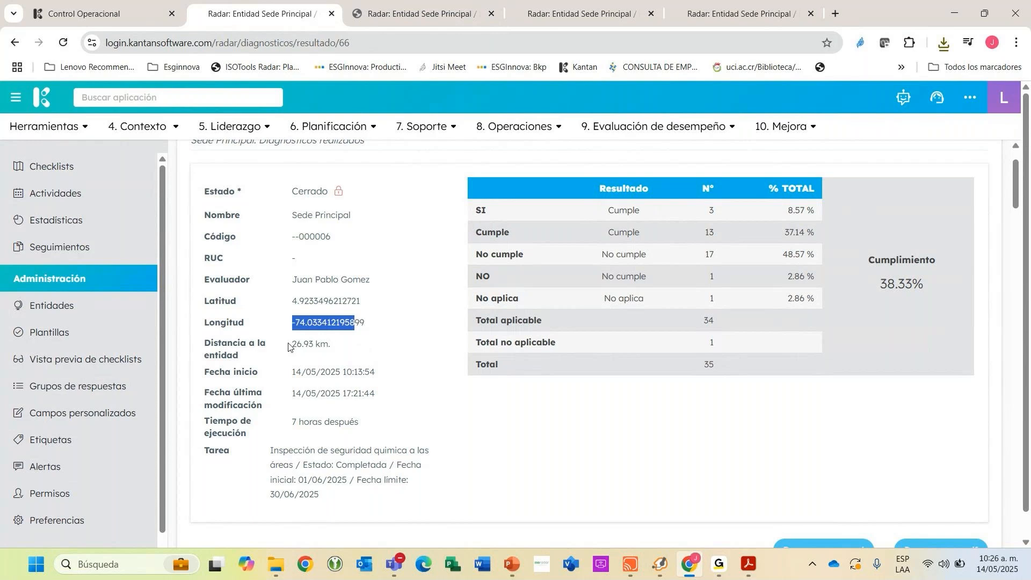
pyautogui.moveTo(289, 345); pyautogui.dragTo(338, 348)
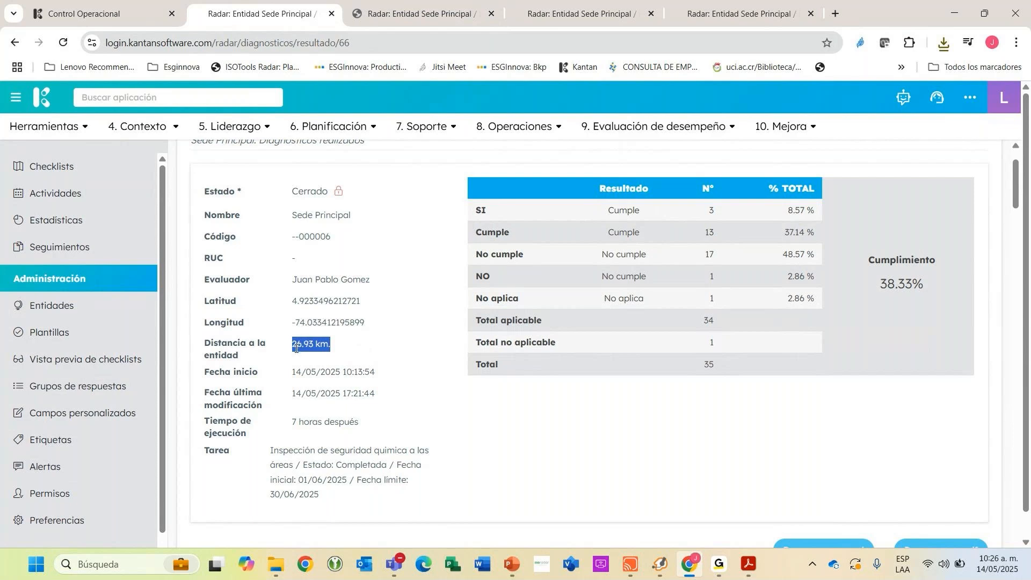
pyautogui.moveTo(293, 346); pyautogui.dragTo(329, 345)
pyautogui.doubleClick(294, 303)
pyautogui.moveTo(296, 322); pyautogui.dragTo(365, 323)
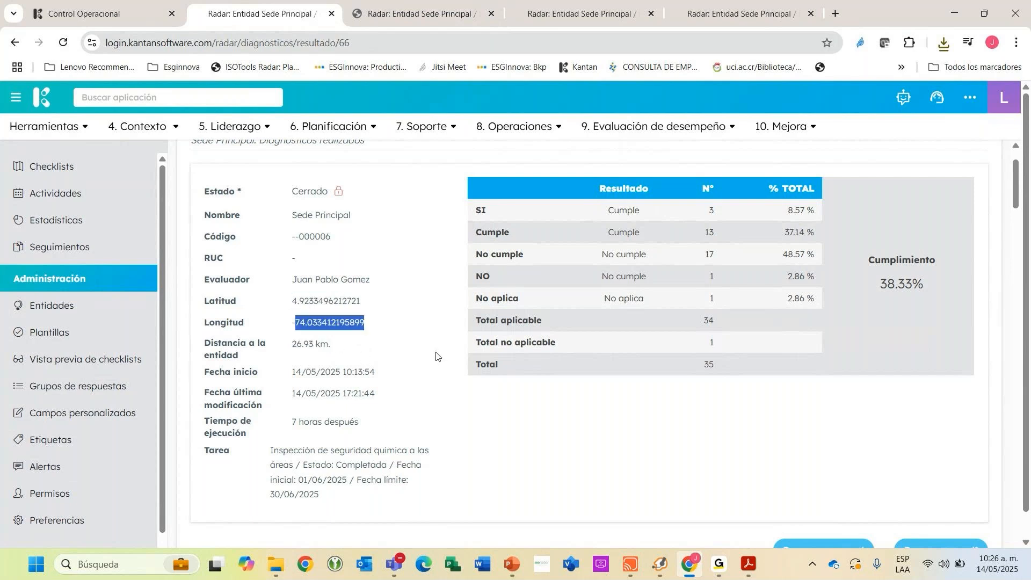
# Go back to Sede Principal's diagnostics list and open the report of the 14/05/2025 diagnostic.
pyautogui.scroll(2, 435, 357)
pyautogui.scroll(-4, 436, 356)
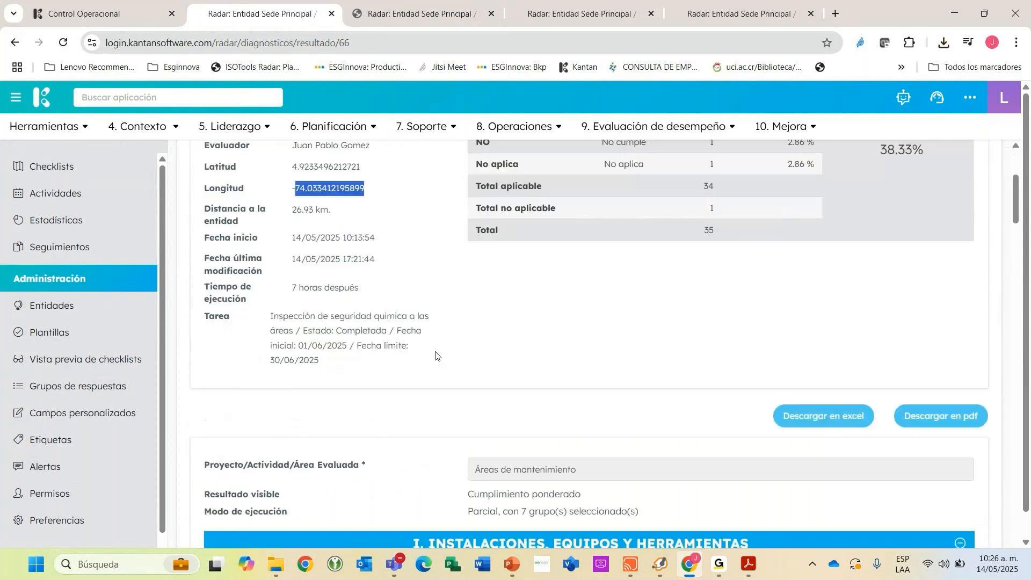
pyautogui.scroll(-4, 558, 325)
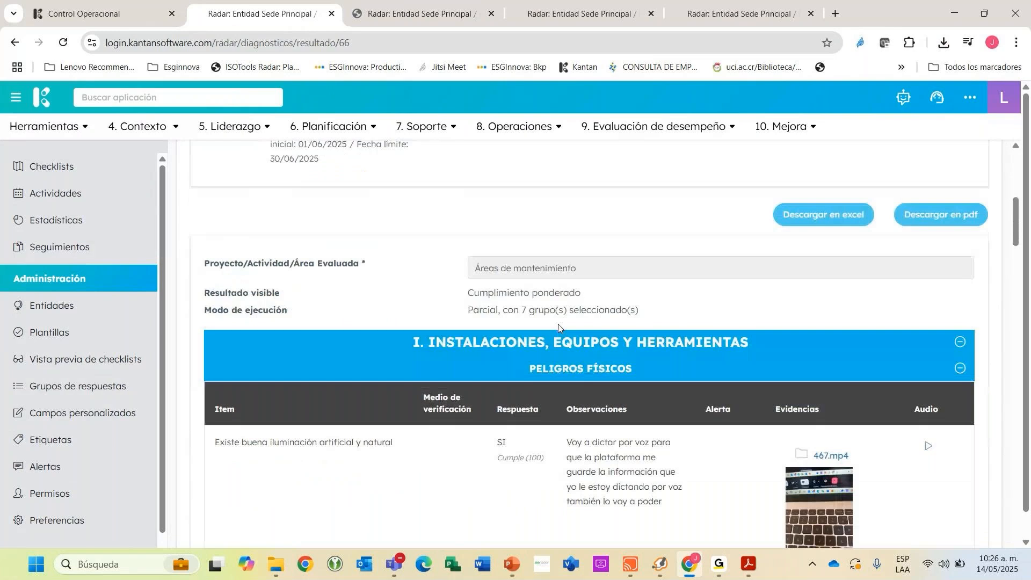
pyautogui.scroll(8, 559, 323)
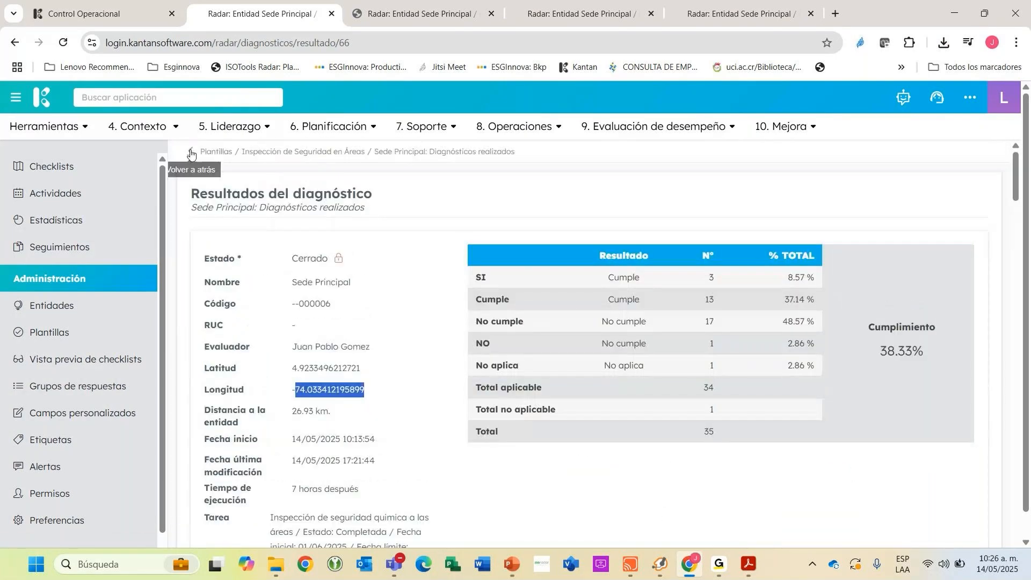
pyautogui.click(190, 153)
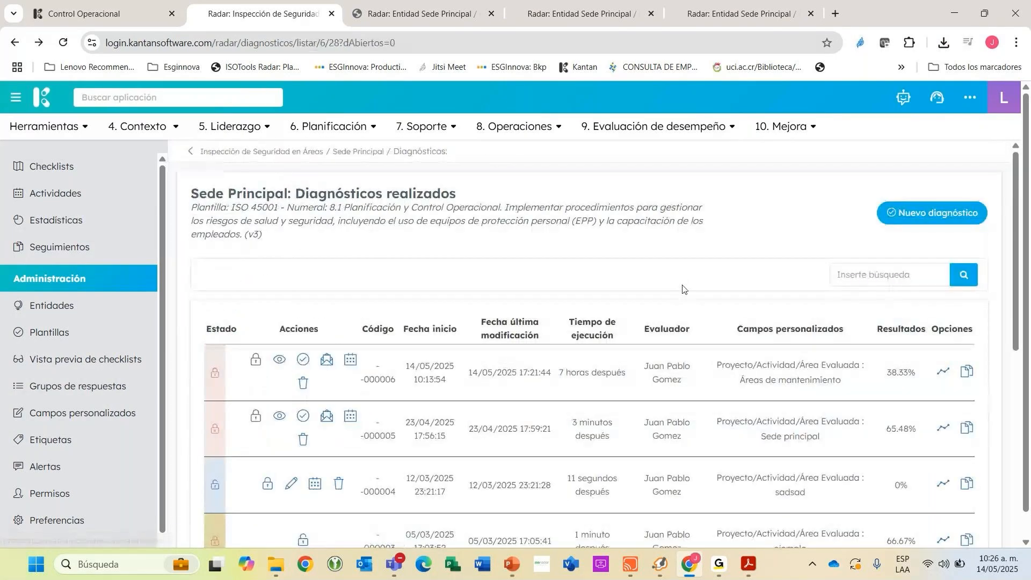
pyautogui.click(966, 372)
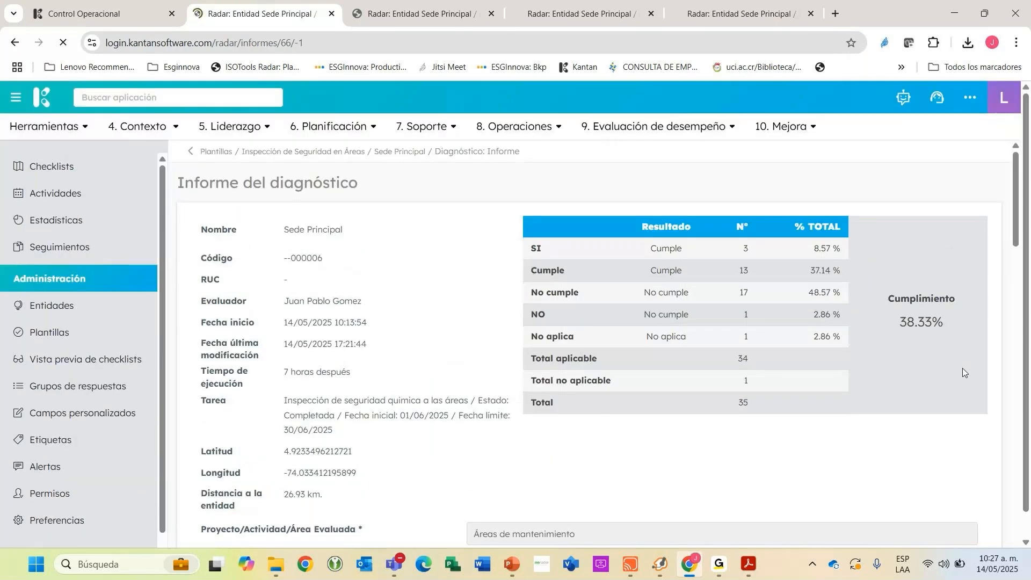
# Examine the report's total compliance level and the radar and bar charts comparing the groups.
pyautogui.scroll(-8, 782, 334)
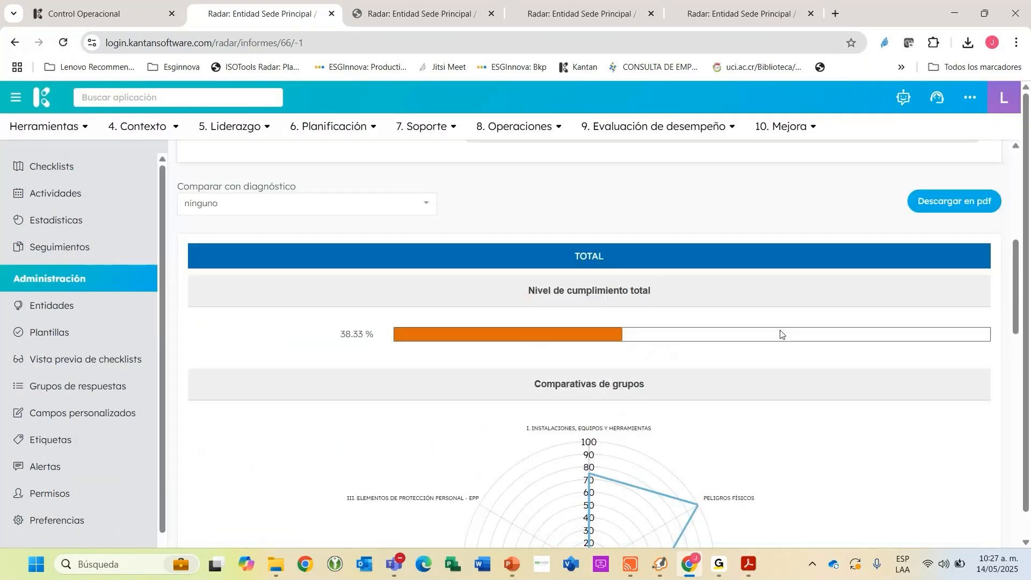
pyautogui.scroll(-1, 780, 334)
pyautogui.scroll(1, 775, 328)
pyautogui.moveTo(341, 333); pyautogui.dragTo(458, 344)
pyautogui.scroll(-2, 568, 392)
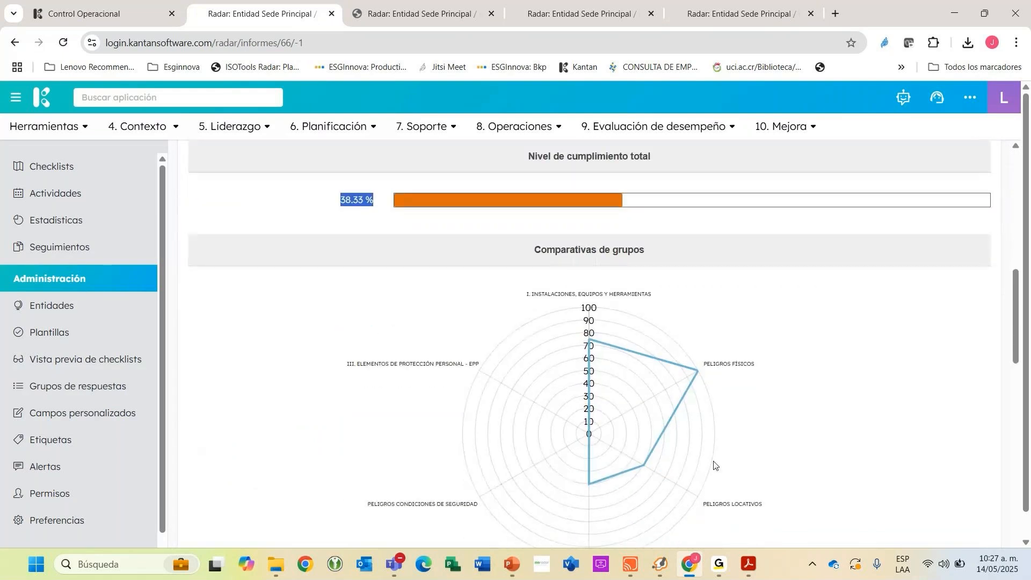
pyautogui.scroll(-2, 714, 465)
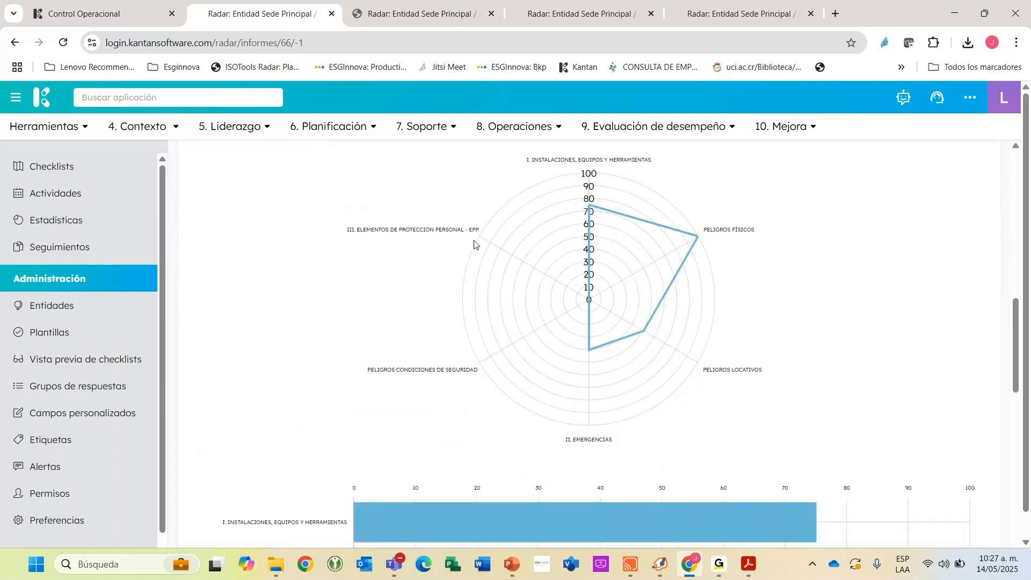
pyautogui.scroll(1, 474, 244)
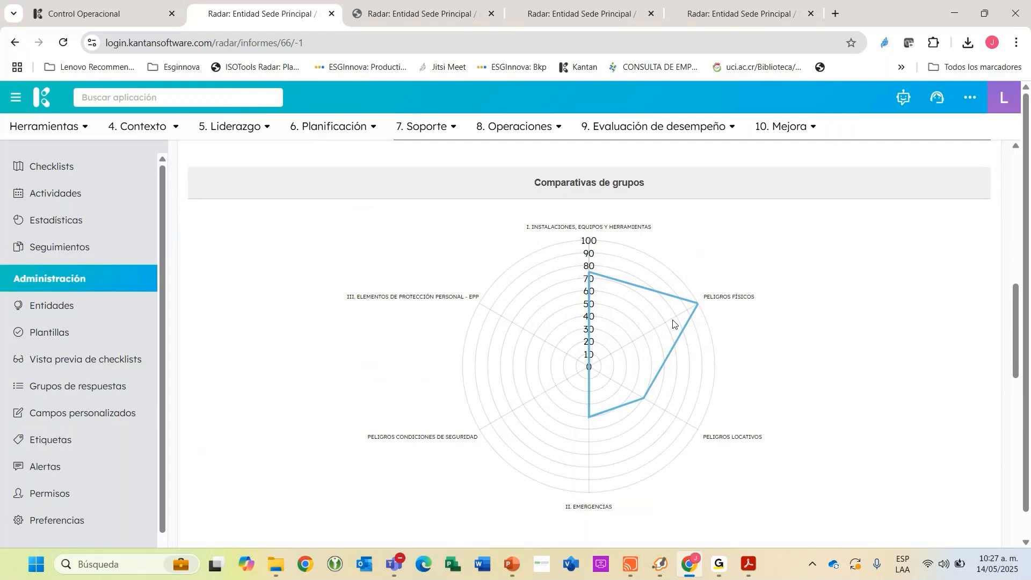
pyautogui.scroll(-5, 454, 373)
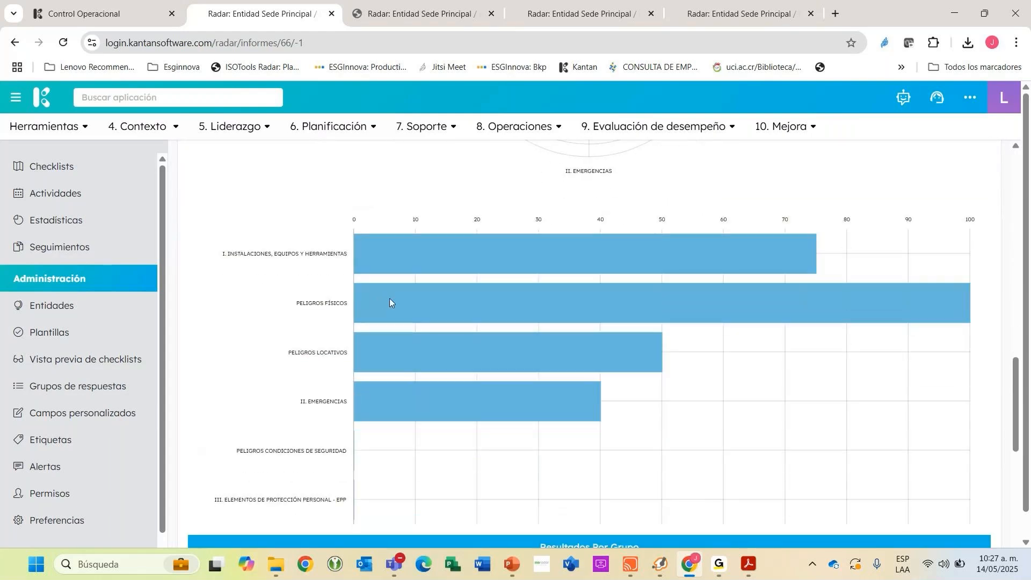
pyautogui.scroll(5, 473, 294)
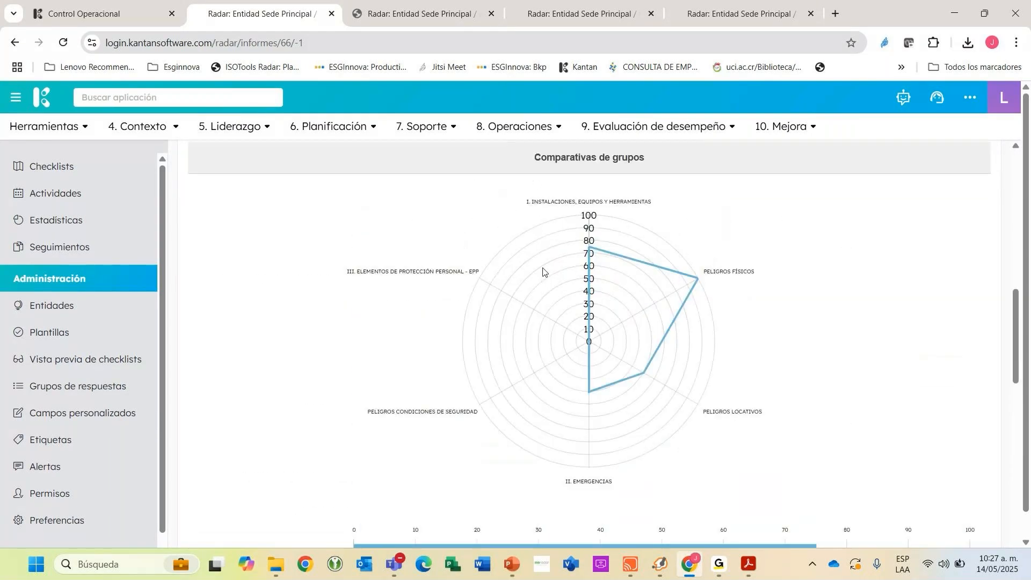
# Review the compliance percentages of each group in the report's "Resultados Por Grupo" section.
pyautogui.scroll(-5, 453, 319)
pyautogui.scroll(-5, 634, 322)
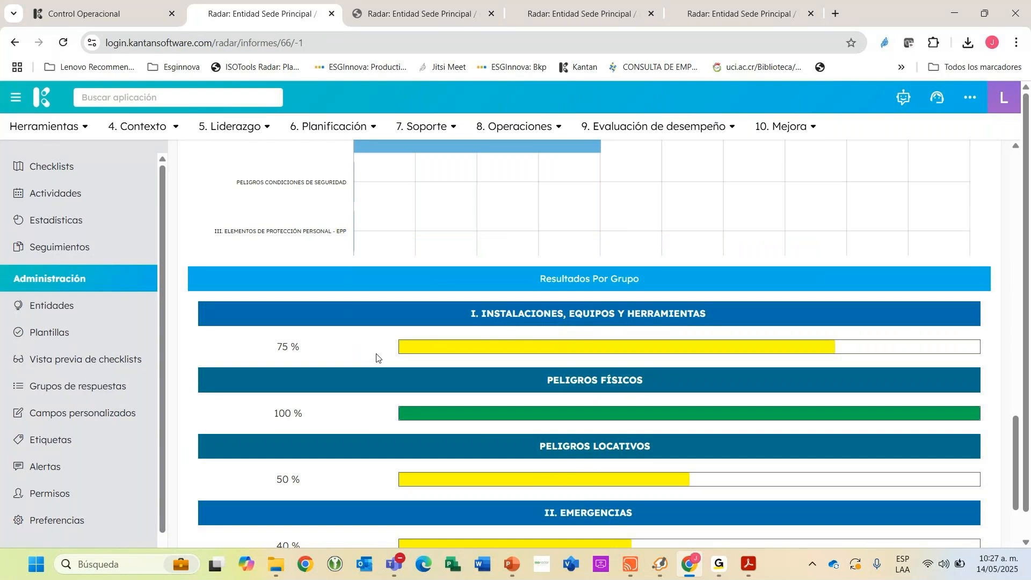
pyautogui.moveTo(283, 347); pyautogui.dragTo(537, 354)
pyautogui.scroll(-3, 591, 361)
pyautogui.scroll(-1, 614, 364)
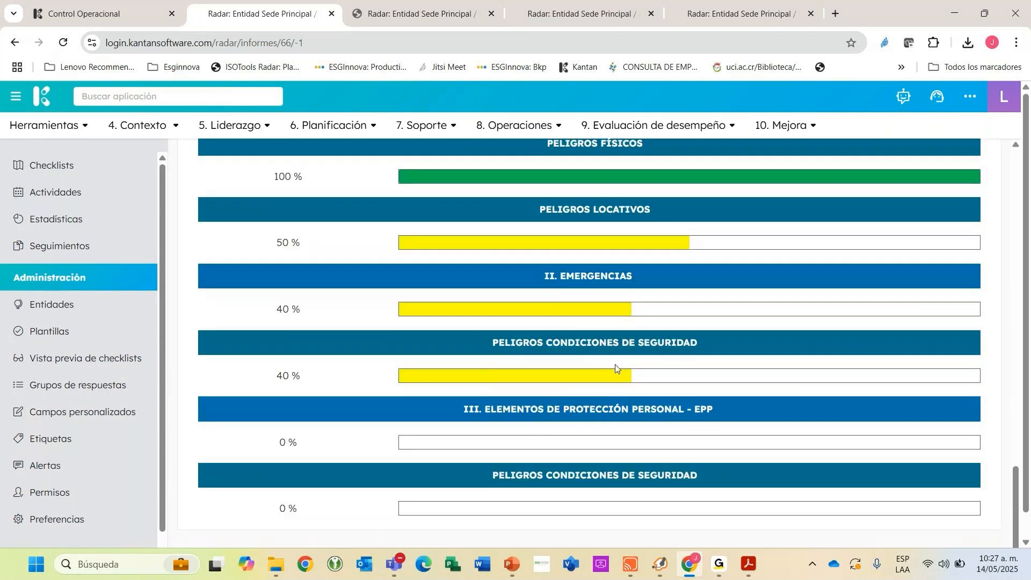
pyautogui.scroll(8, 502, 346)
pyautogui.scroll(8, 502, 346)
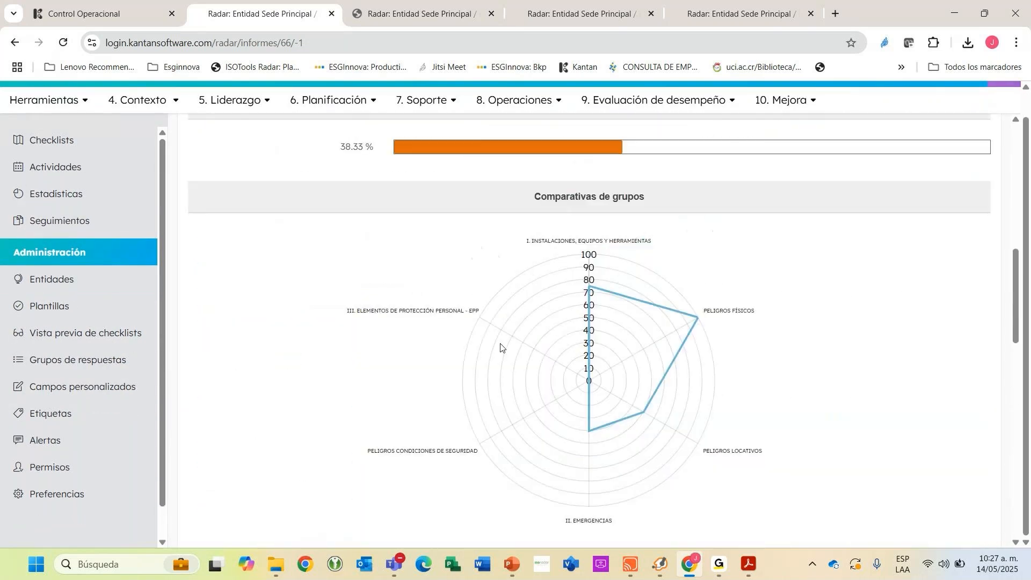
pyautogui.scroll(2, 502, 346)
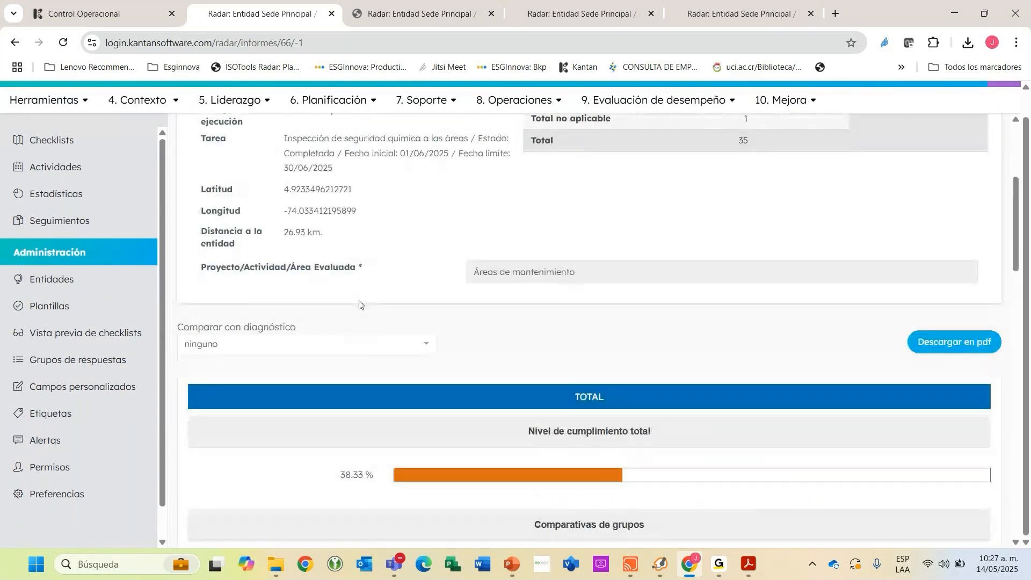
pyautogui.click(334, 351)
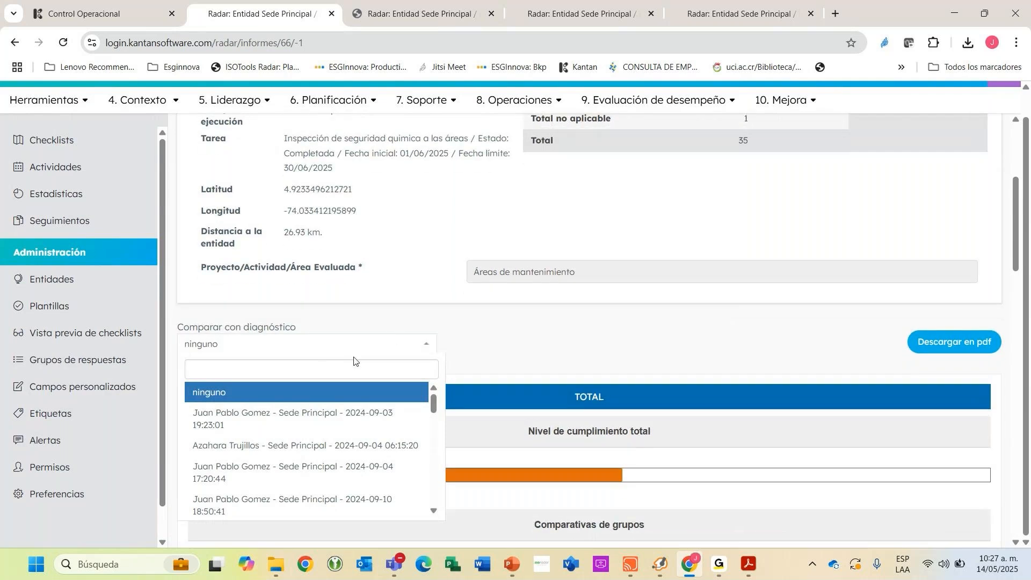
pyautogui.click(299, 456)
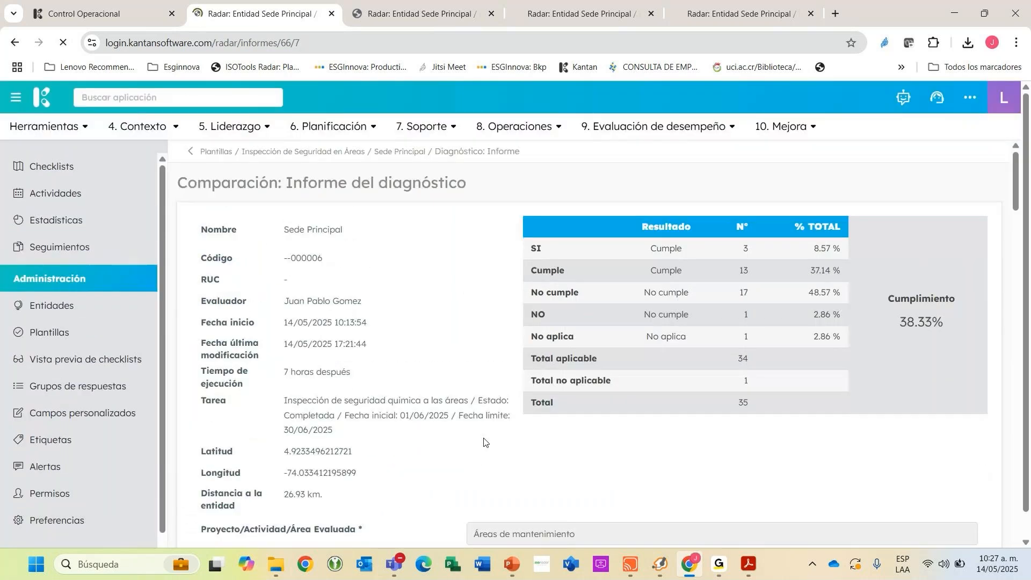
# Examine both diagnostics' total compliance levels, group charts and "Resultados Por Grupo" percentages in the comparison report.
pyautogui.scroll(-8, 500, 376)
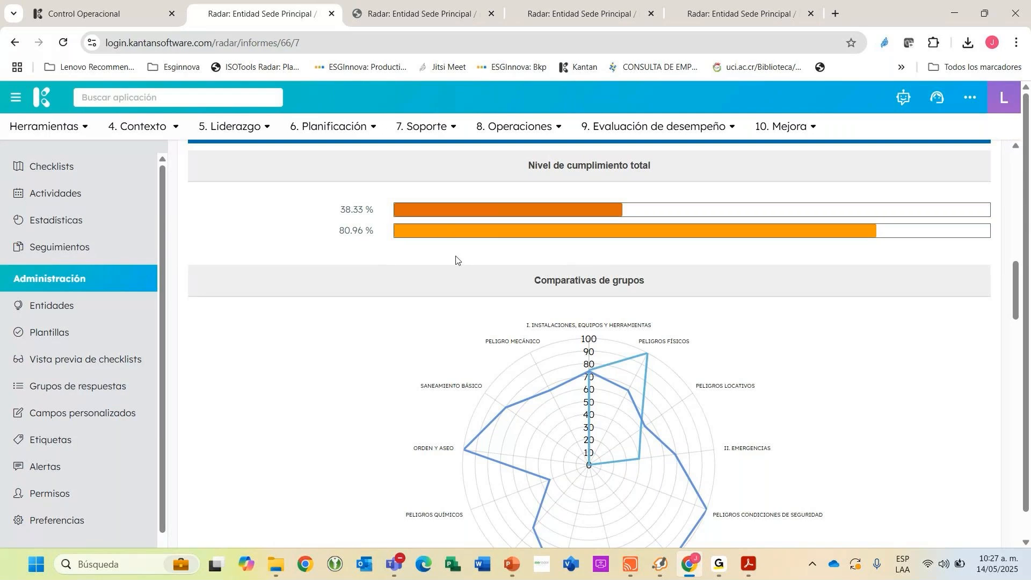
pyautogui.scroll(-10, 490, 264)
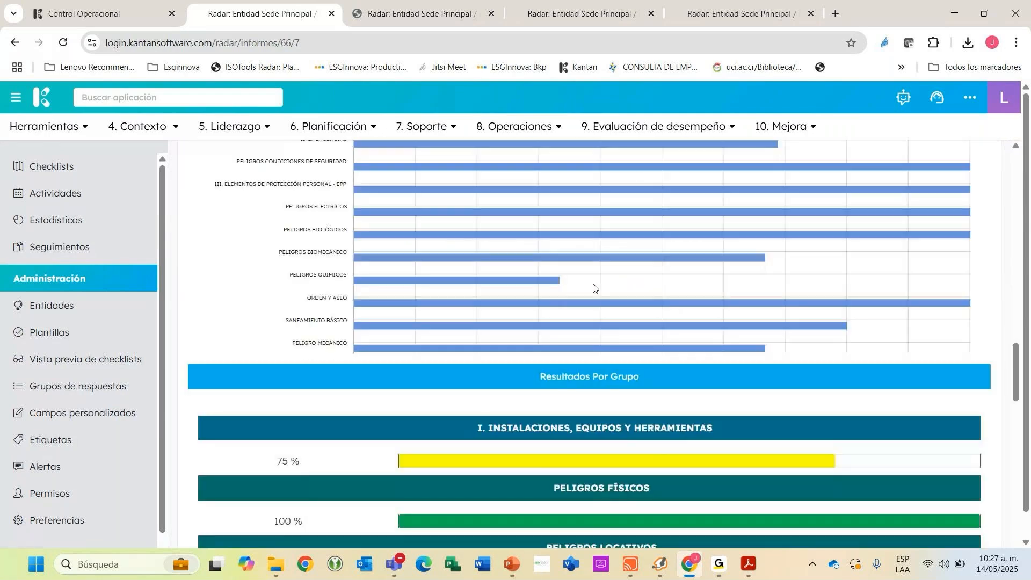
pyautogui.scroll(-5, 593, 288)
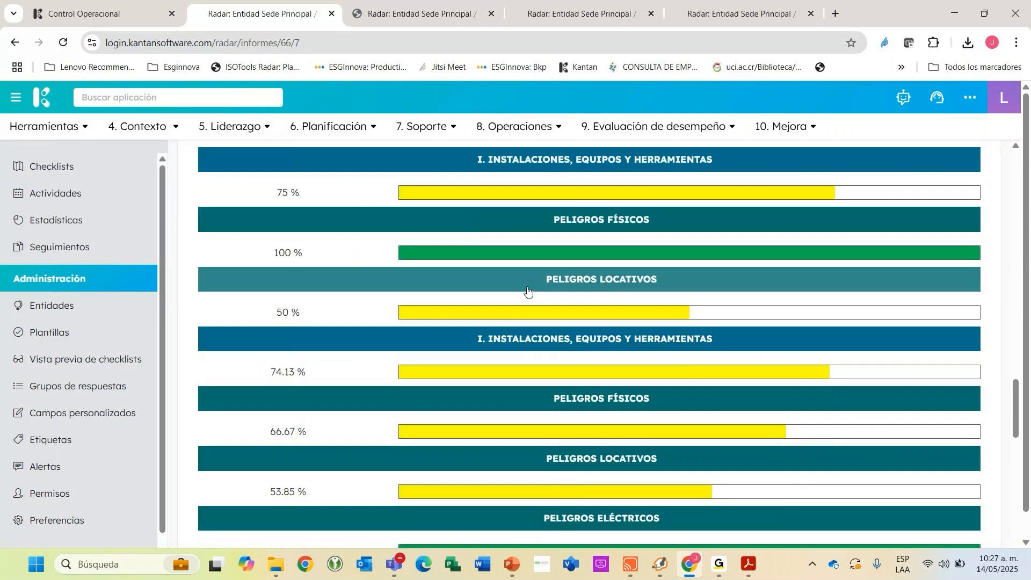
pyautogui.scroll(-5, 528, 291)
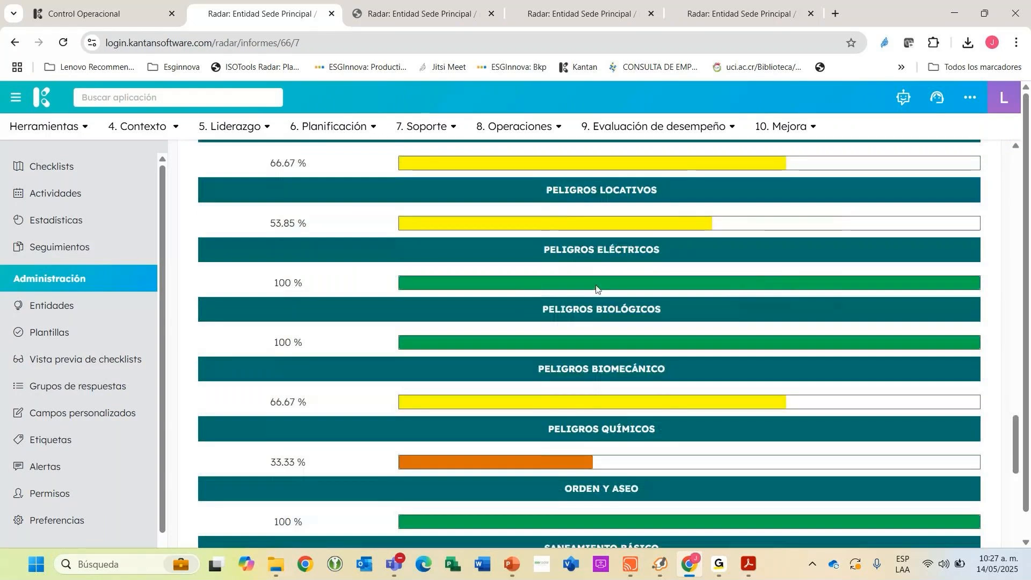
pyautogui.scroll(-3, 609, 344)
pyautogui.scroll(20, 607, 338)
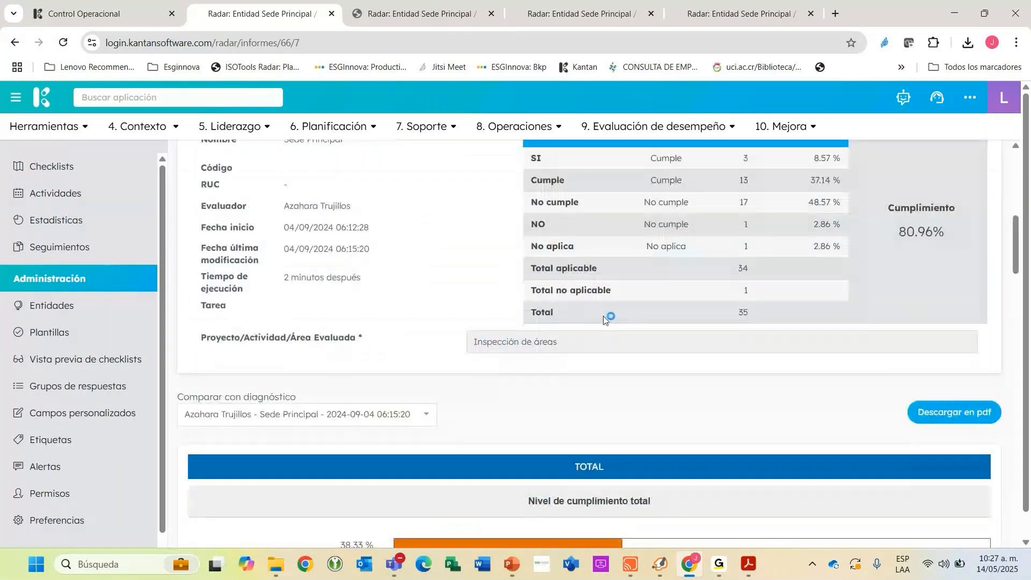
pyautogui.scroll(4, 604, 318)
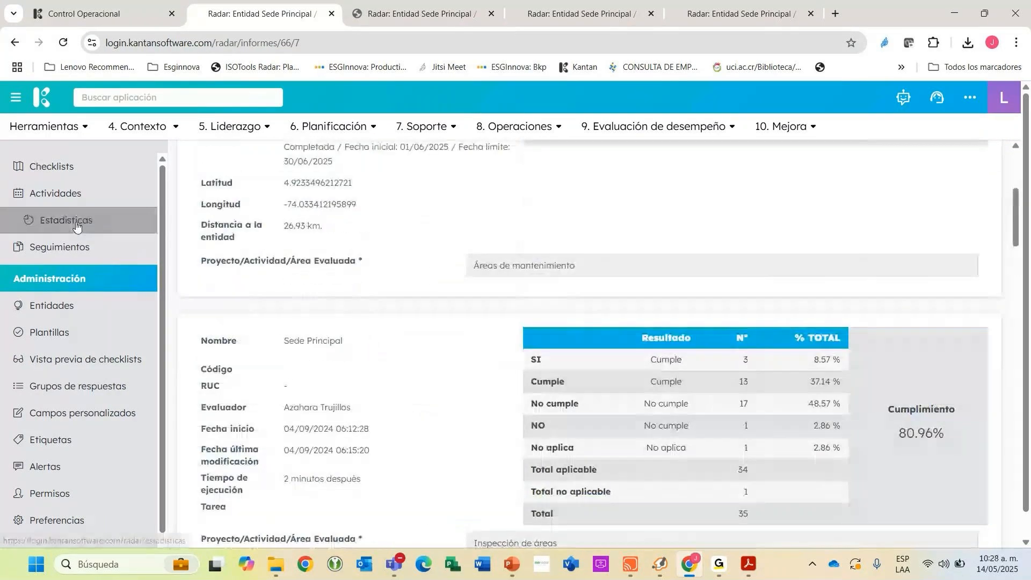
# Go to Radar's statistics, look over the available options and open "Ejecuciones realizadas por entidad".
pyautogui.click(59, 229)
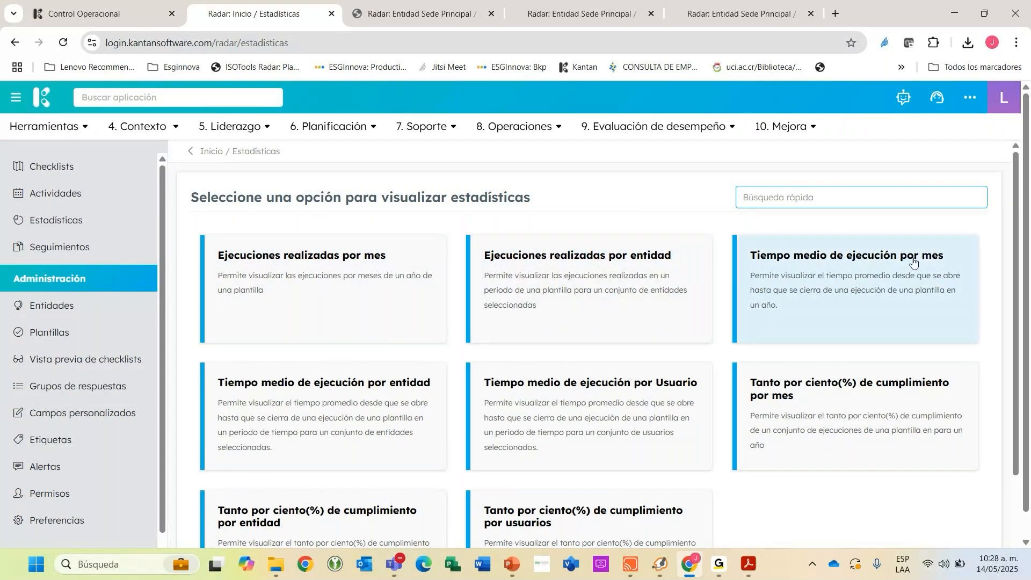
pyautogui.scroll(-1, 914, 262)
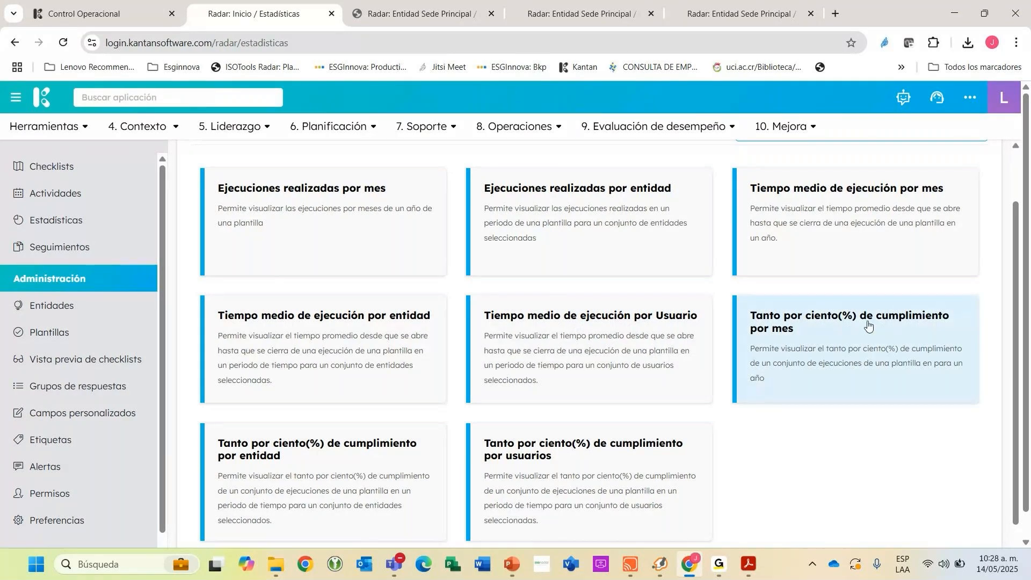
pyautogui.scroll(-1, 828, 330)
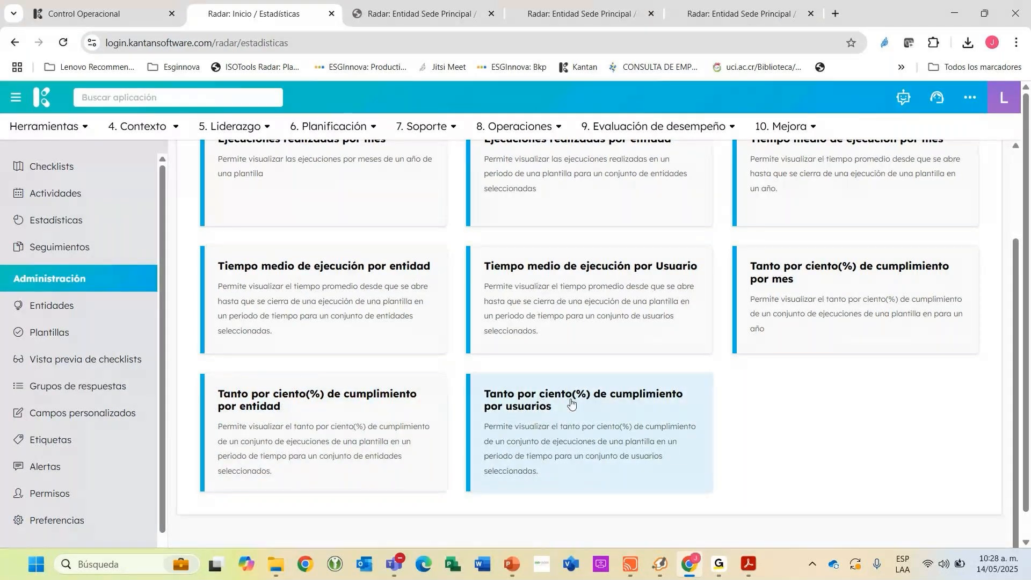
pyautogui.scroll(3, 580, 397)
pyautogui.click(575, 265)
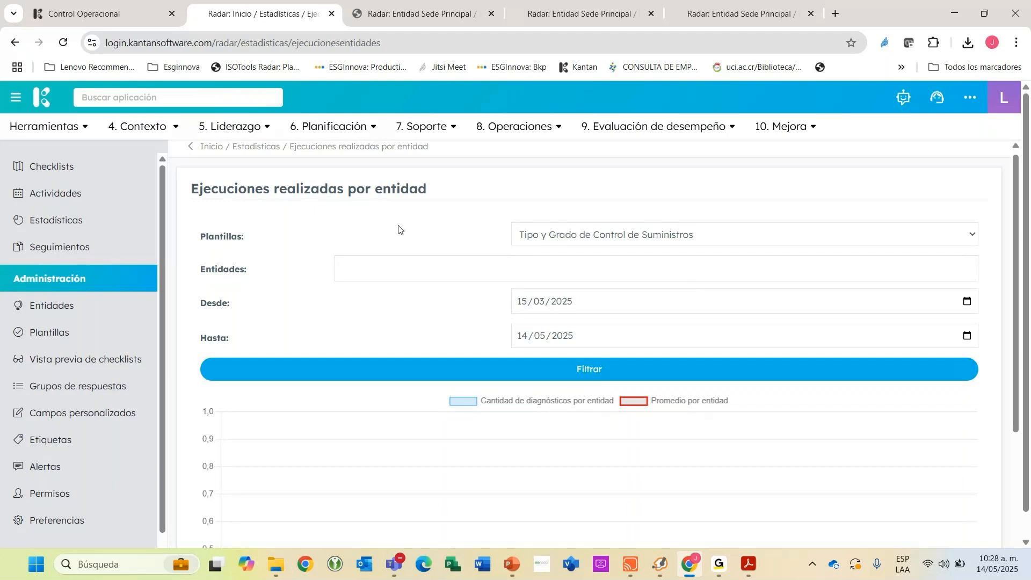
# Set the template of the executions-by-entity statistic to "Inspección de seguridad en áreas" and load its chart.
pyautogui.click(603, 240)
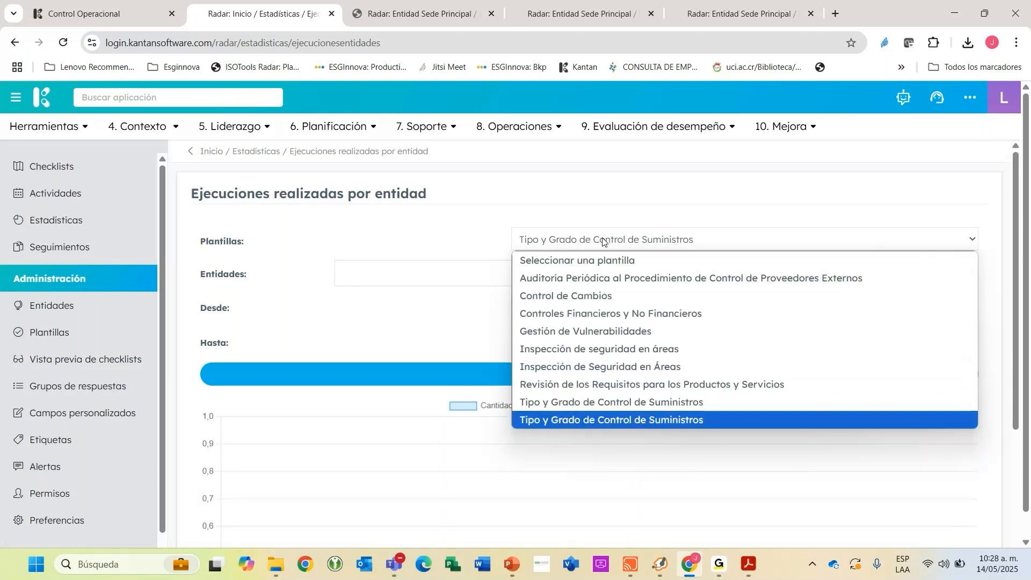
pyautogui.click(610, 367)
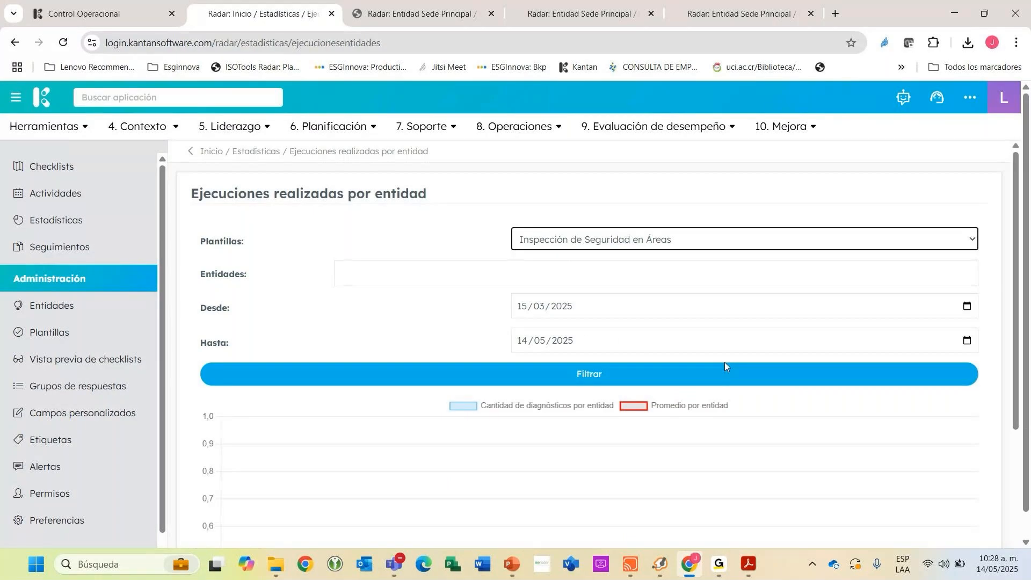
pyautogui.click(593, 240)
pyautogui.click(682, 345)
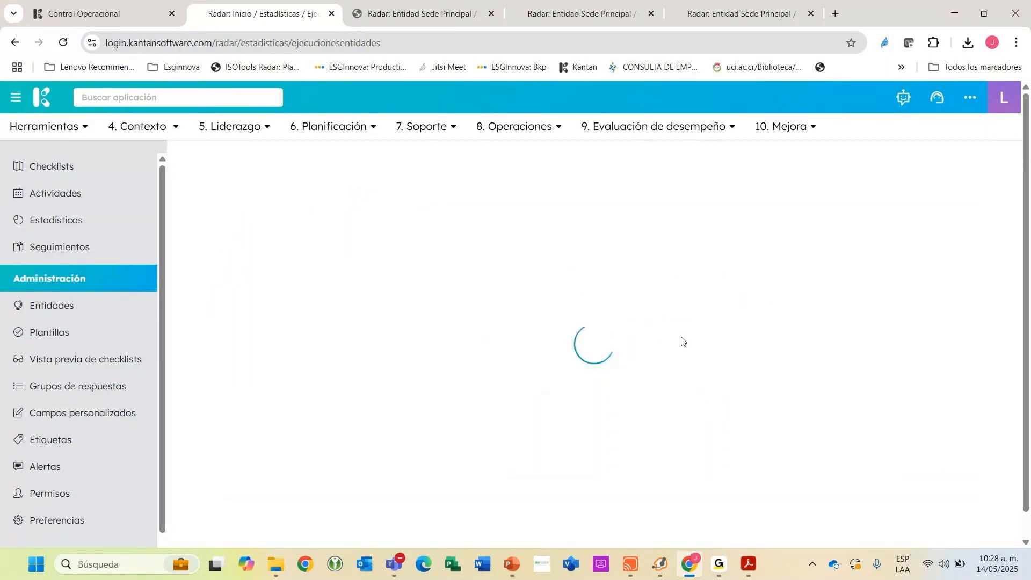
pyautogui.scroll(-4, 685, 336)
pyautogui.scroll(4, 695, 330)
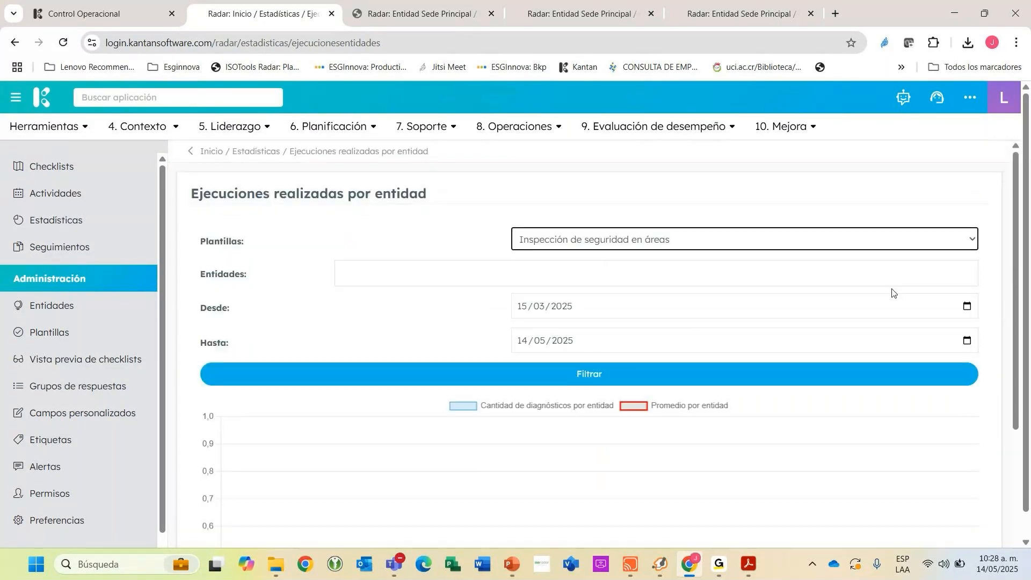
# Look at the date choices for Desde and Hasta and return to the list of statistics.
pyautogui.click(966, 306)
pyautogui.click(879, 336)
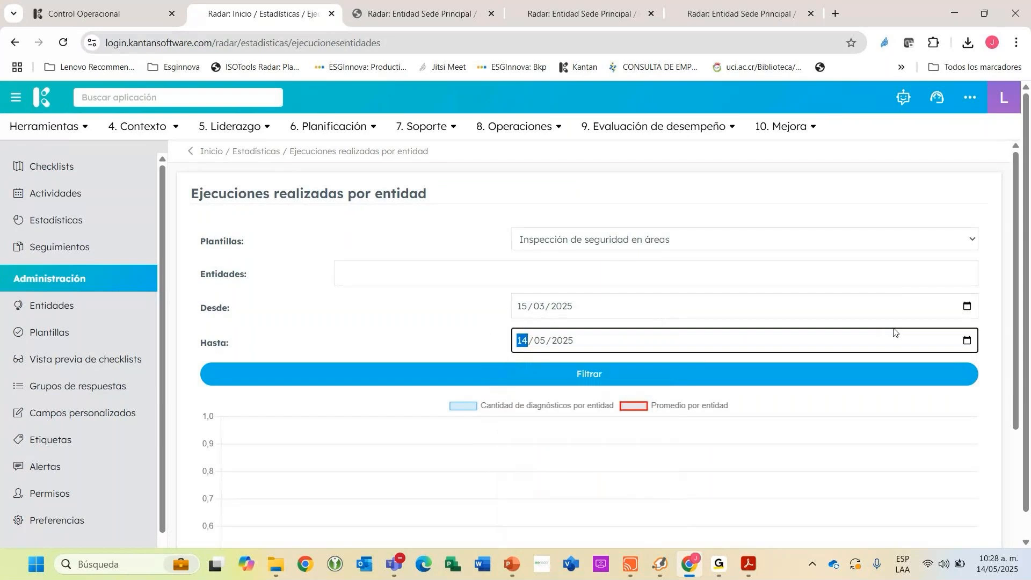
pyautogui.click(967, 342)
pyautogui.click(184, 155)
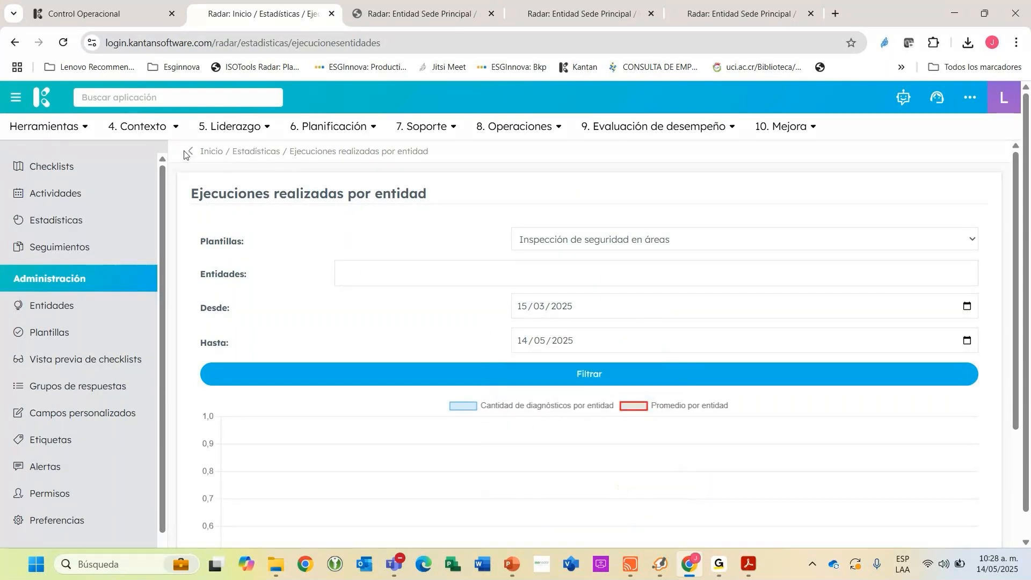
pyautogui.click(189, 152)
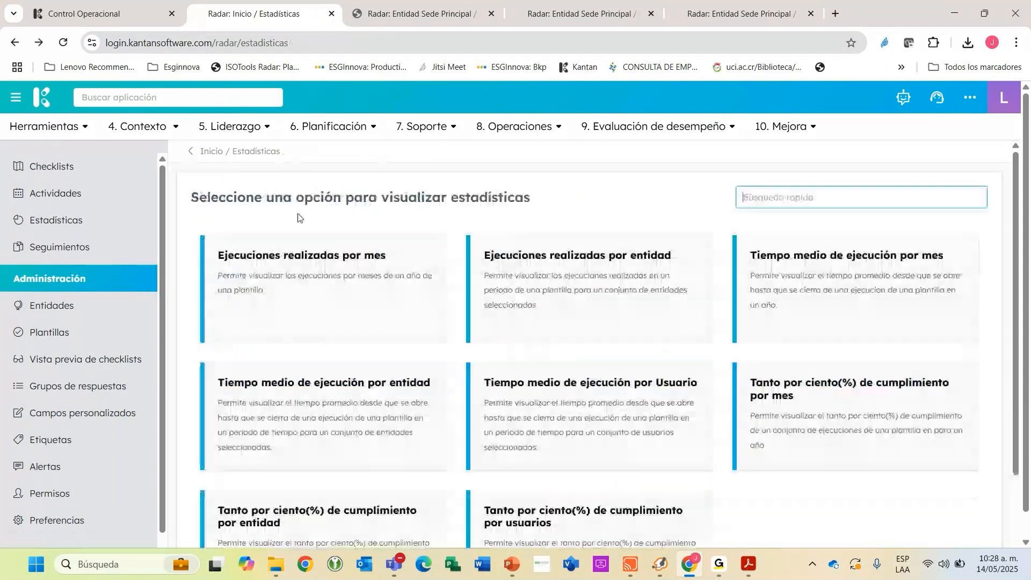
# Open "Ejecuciones realizadas por mes", select the template "Inspección de Seguridad en Áreas" and look at the monthly chart.
pyautogui.click(309, 242)
pyautogui.scroll(-3, 596, 286)
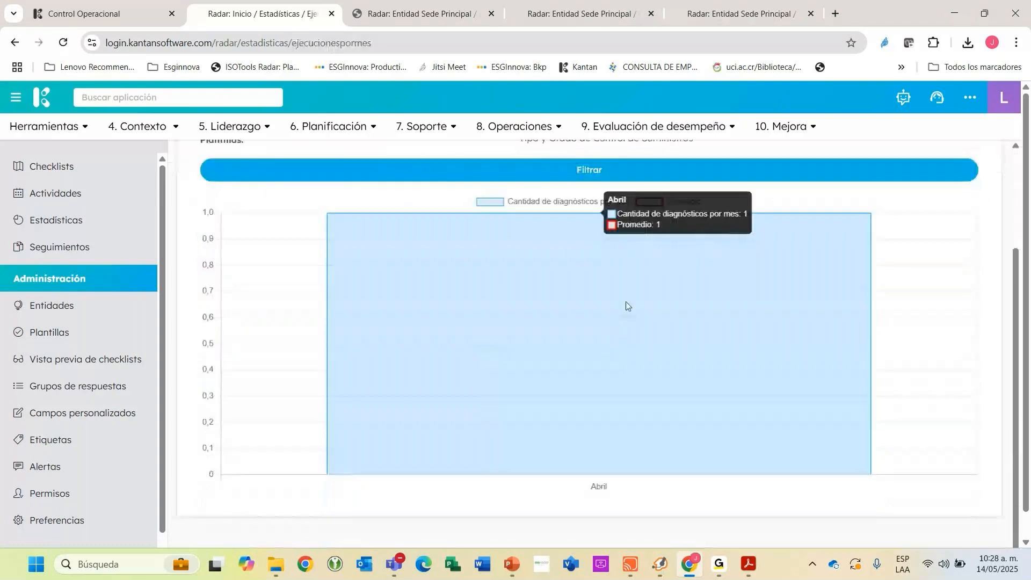
pyautogui.scroll(1, 626, 306)
pyautogui.click(590, 204)
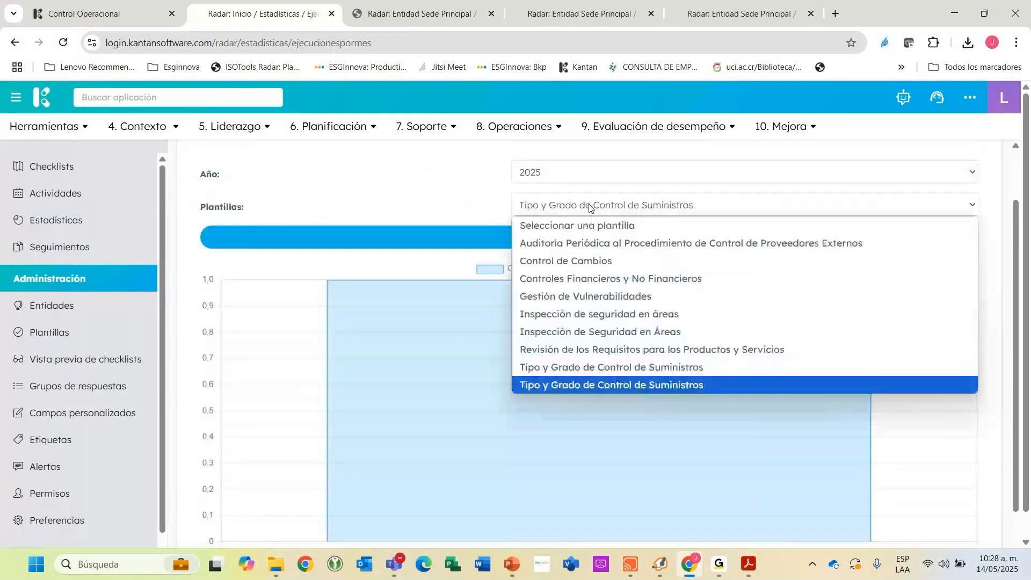
pyautogui.click(584, 333)
pyautogui.scroll(-1, 670, 314)
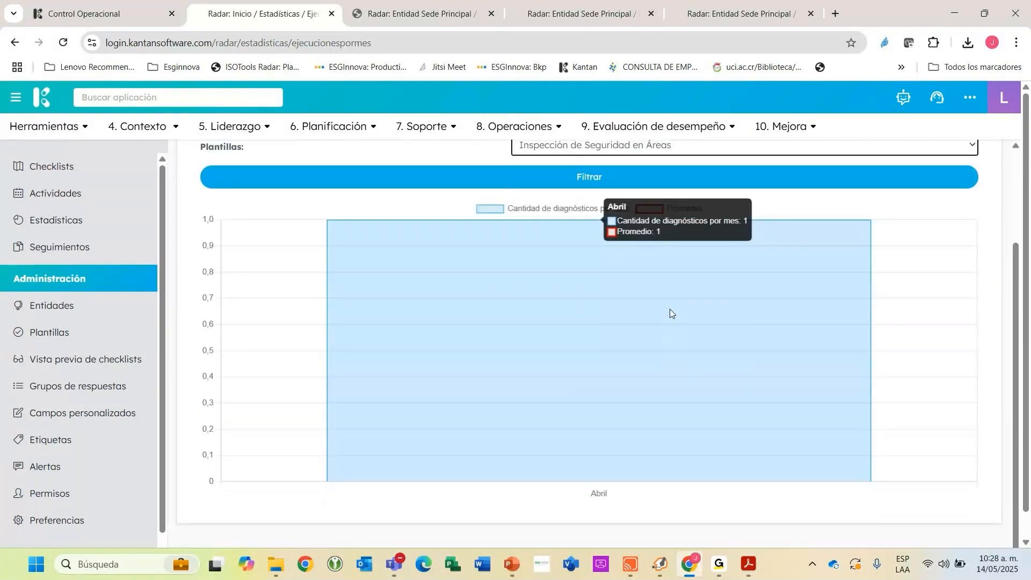
pyautogui.scroll(-1, 669, 308)
pyautogui.scroll(2, 669, 308)
# Look at the years available for the monthly statistic and return to the list of statistics.
pyautogui.click(553, 241)
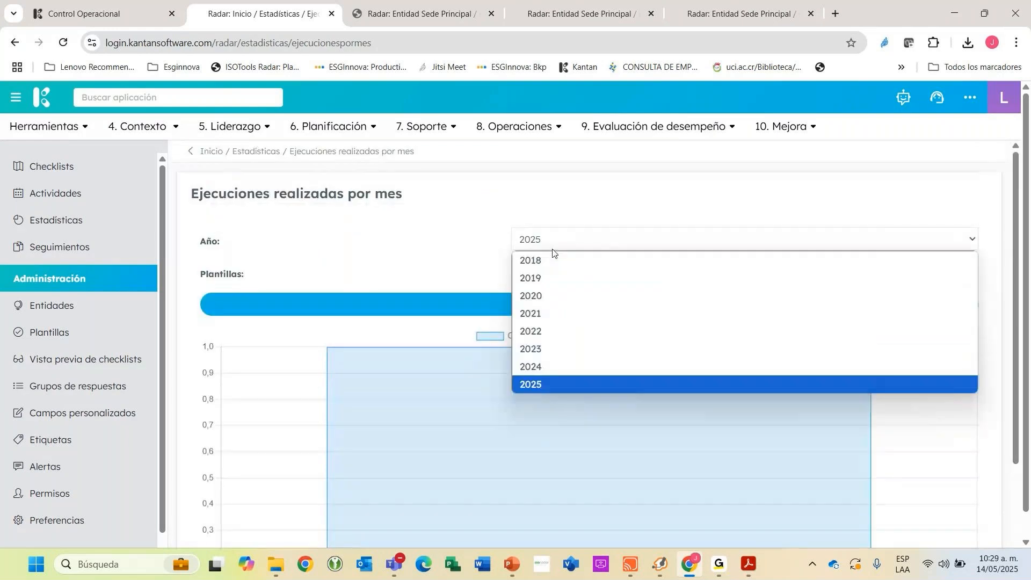
pyautogui.click(267, 216)
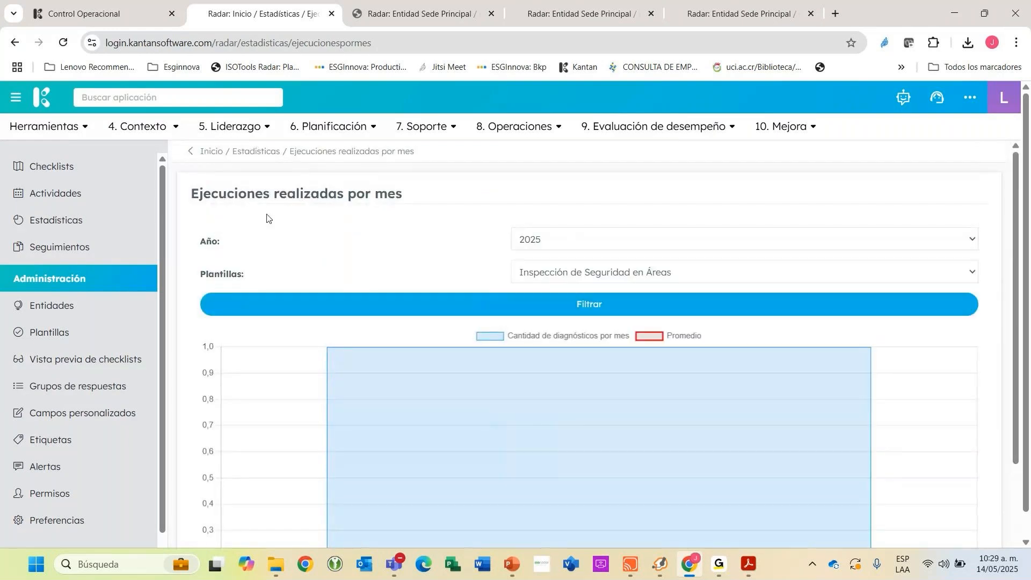
pyautogui.click(190, 152)
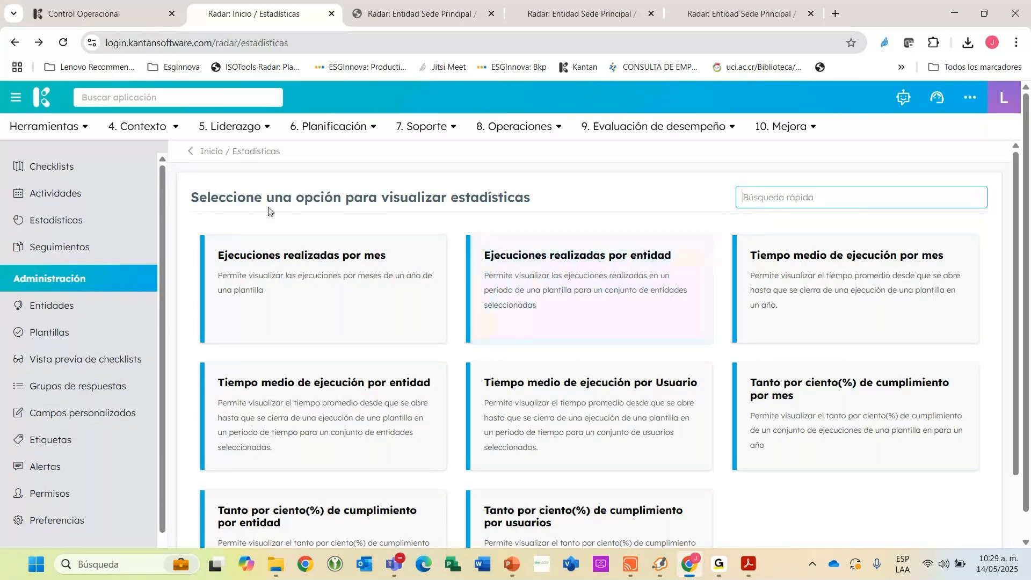
# Switch to the Control Operacional page and check the completion status of the chemical risk prevention program's tasks.
pyautogui.hotkey('ctrl', 'shift', 'Tab')
pyautogui.scroll(-5, 596, 311)
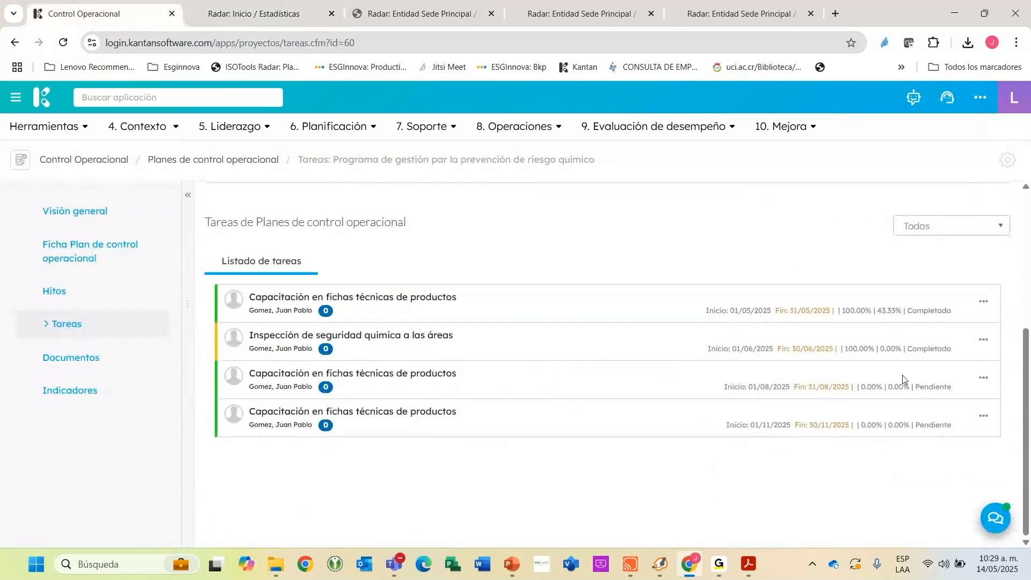
pyautogui.click(921, 344)
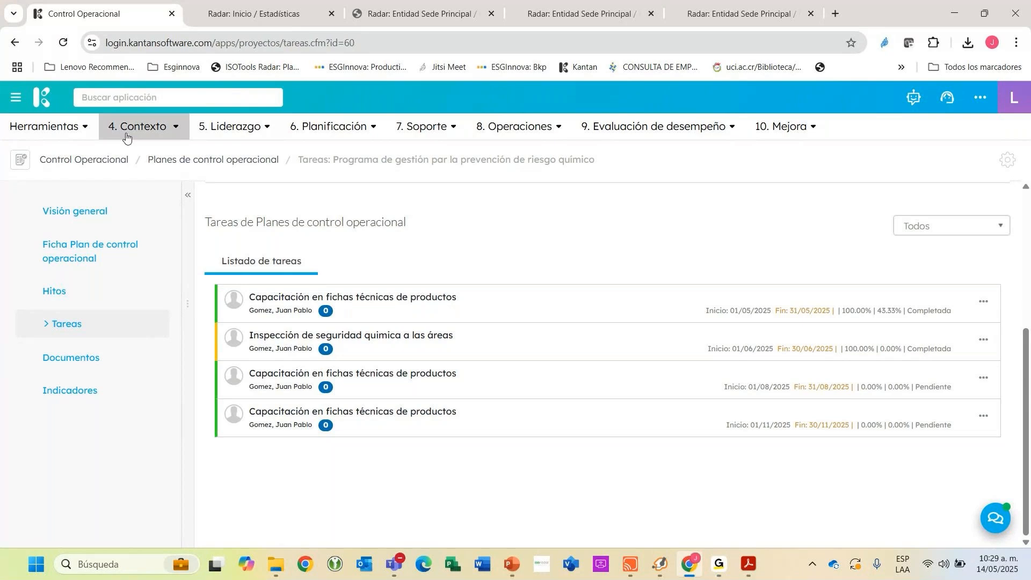
# Open the Mejora Continua application by searching for "mejo" and show its processes of type "Hallazgos checklist".
pyautogui.click(132, 96)
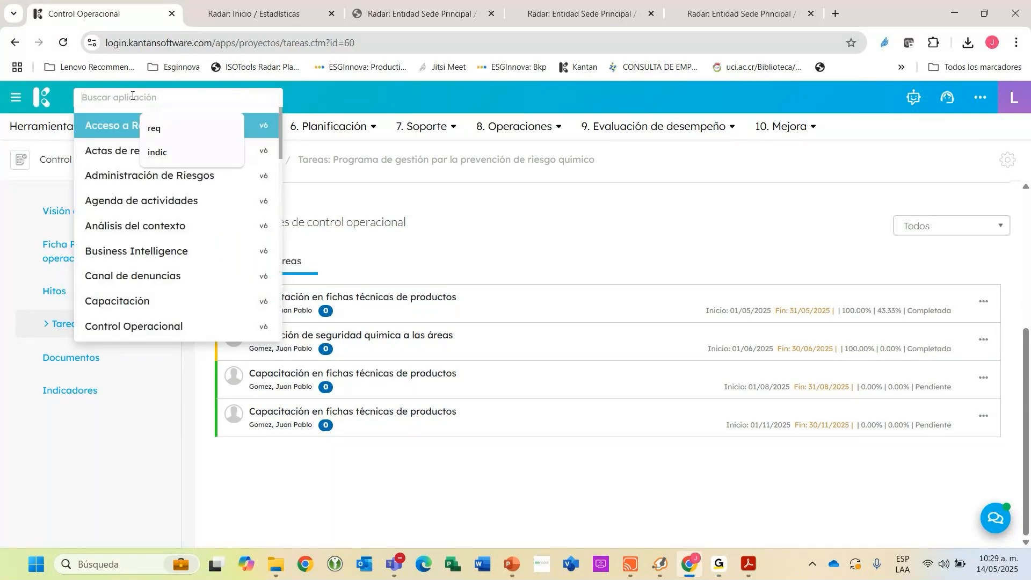
pyautogui.click(124, 126)
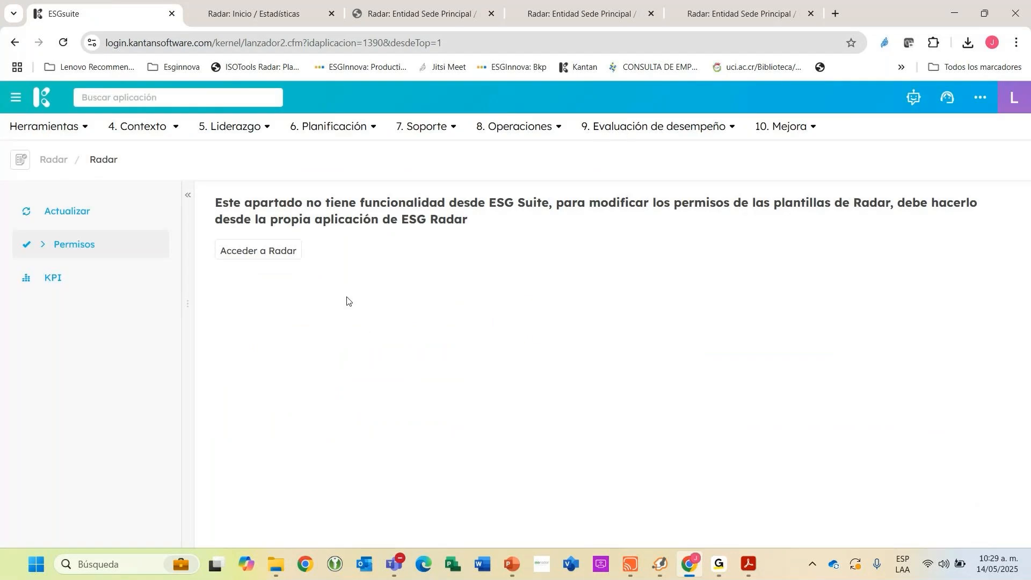
pyautogui.click(118, 100)
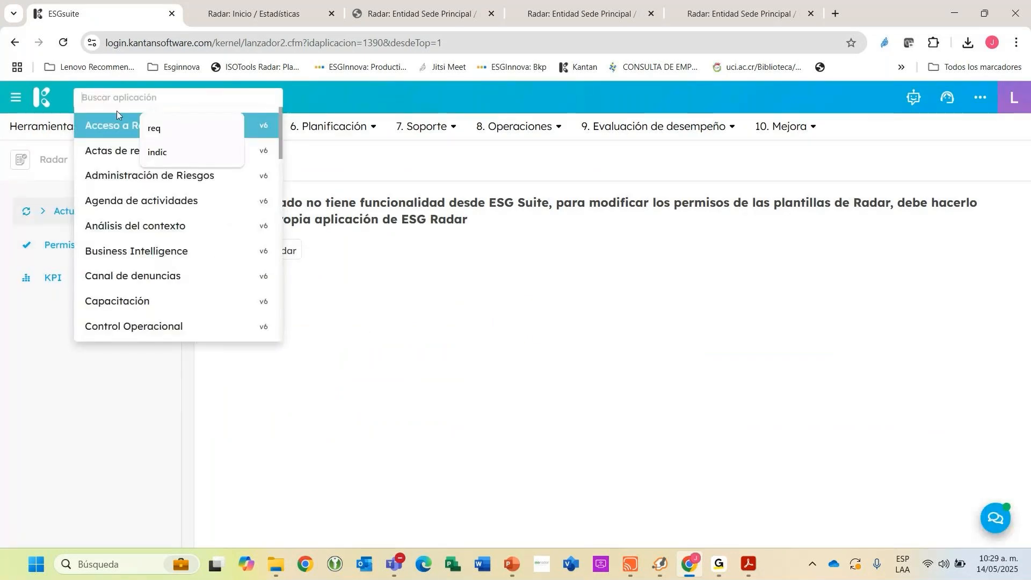
pyautogui.write('mejo')
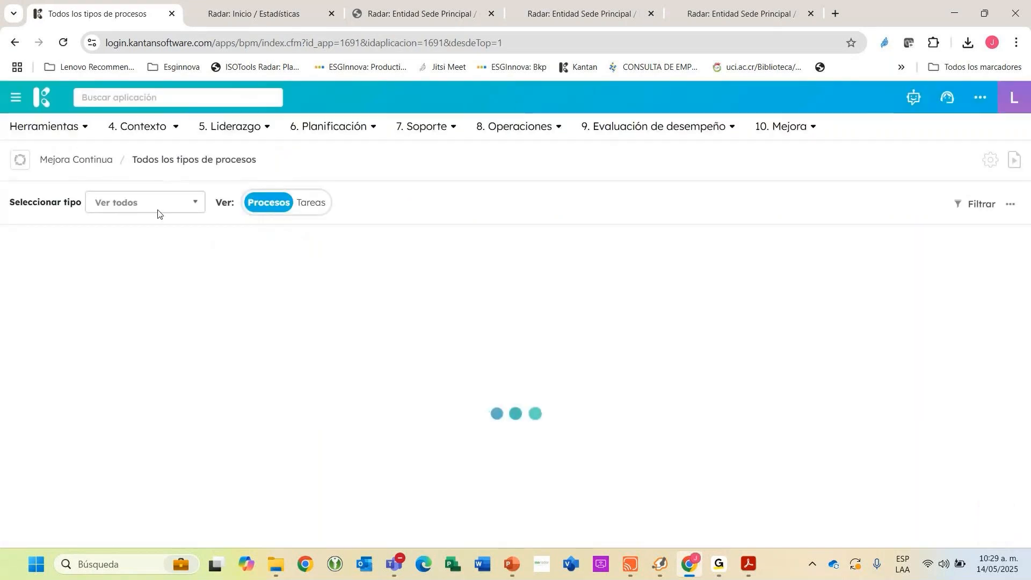
pyautogui.click(156, 206)
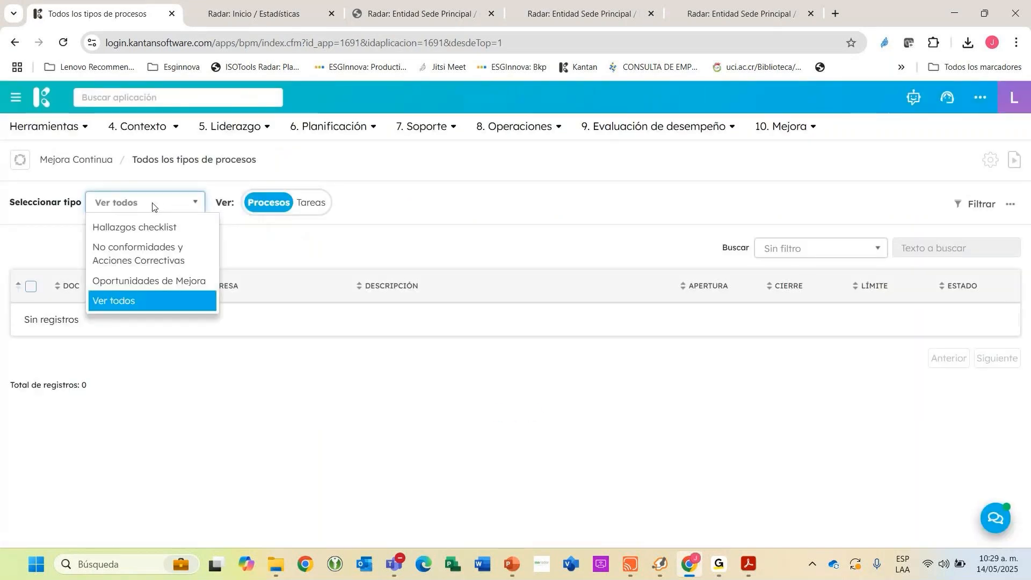
pyautogui.click(129, 227)
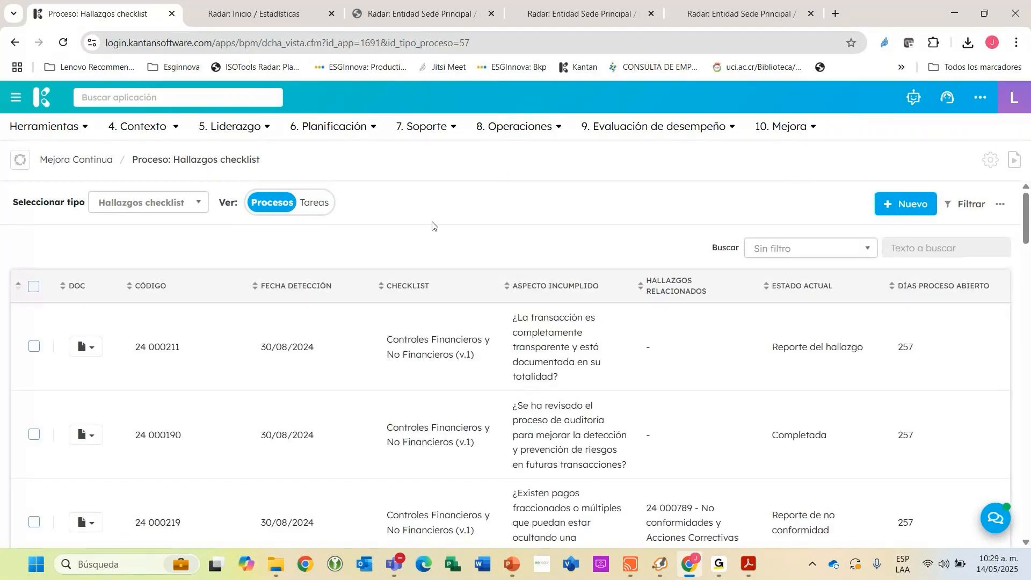
# Sort the checklist findings by detection date, newest first, and open the finding "Cuentan con soporte los extintores".
pyautogui.click(309, 293)
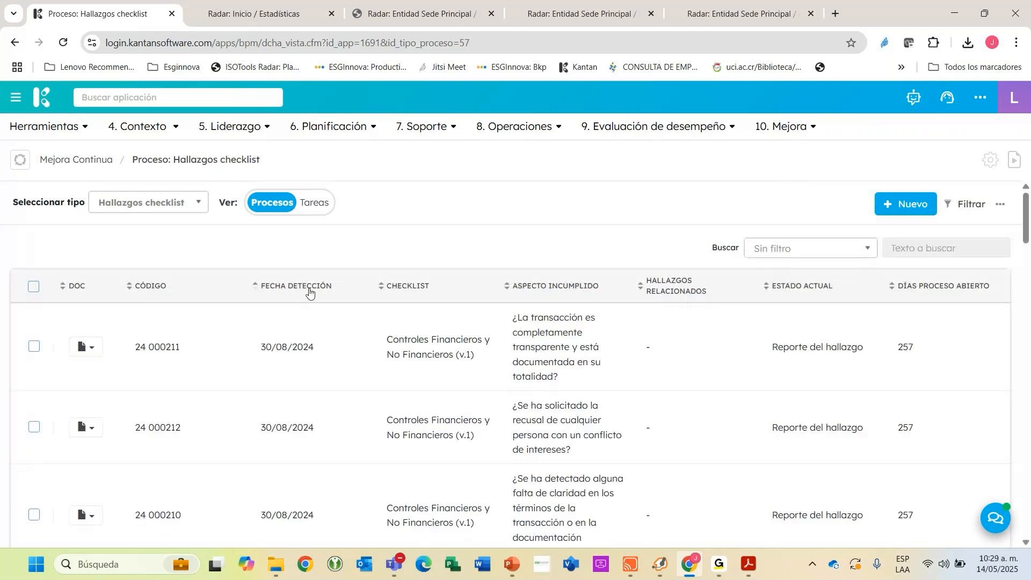
pyautogui.click(309, 291)
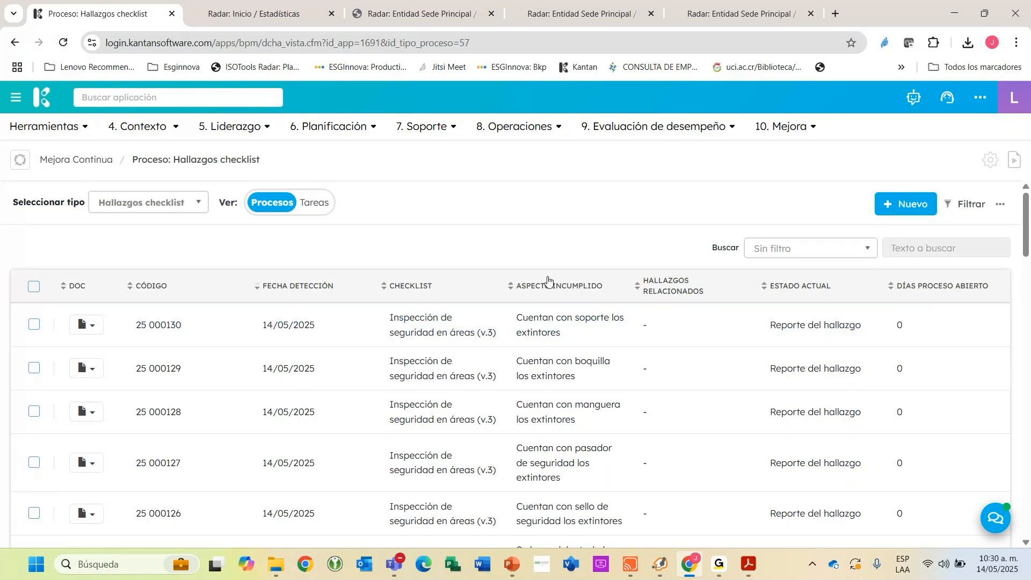
pyautogui.scroll(-1, 574, 231)
pyautogui.scroll(-1, 572, 231)
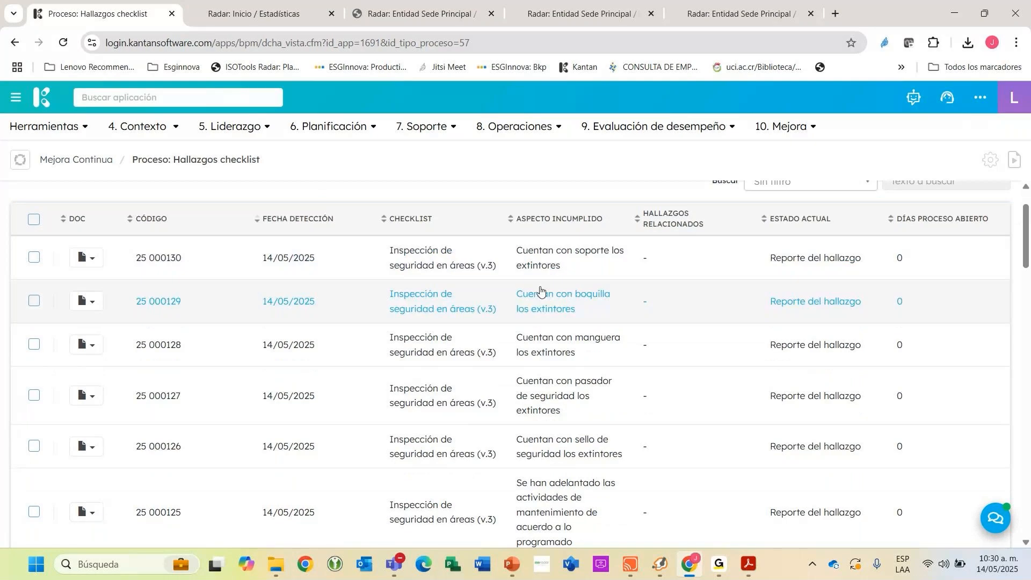
pyautogui.scroll(1, 541, 290)
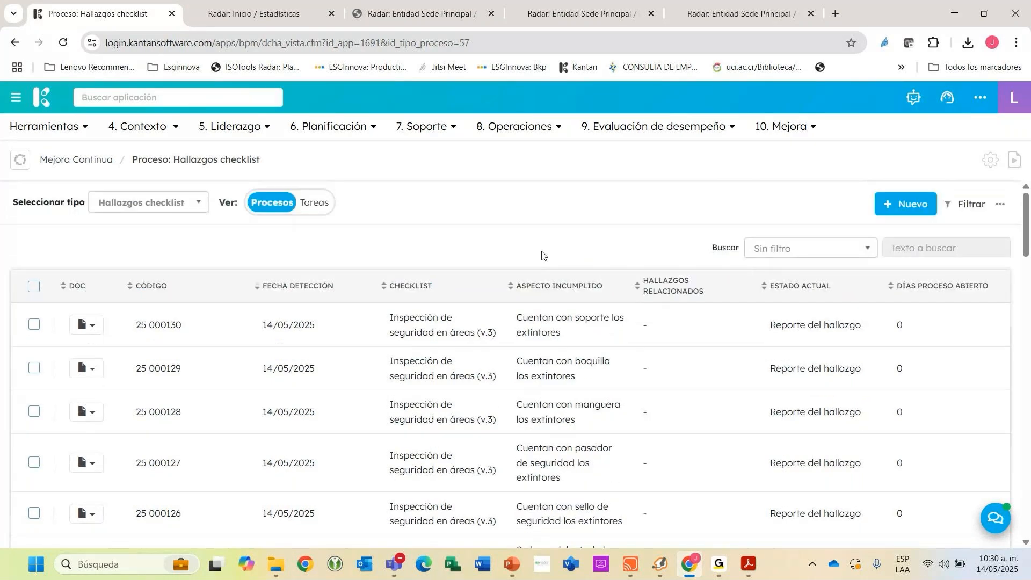
pyautogui.click(577, 327)
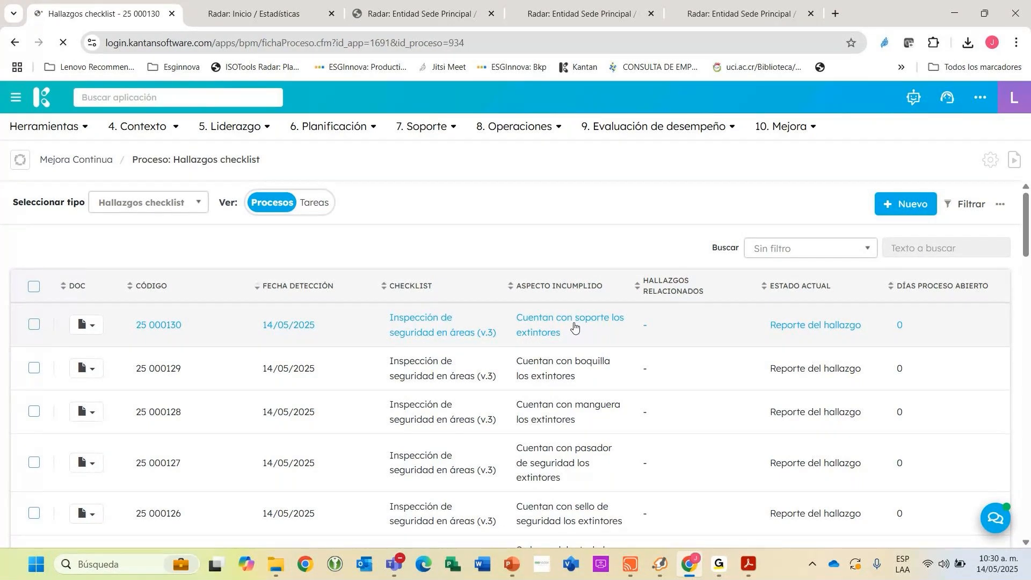
# Review the finding report's template, group, question, answer, alert and evaluated area, plus the status and person responsible for its stage.
pyautogui.scroll(-2, 573, 306)
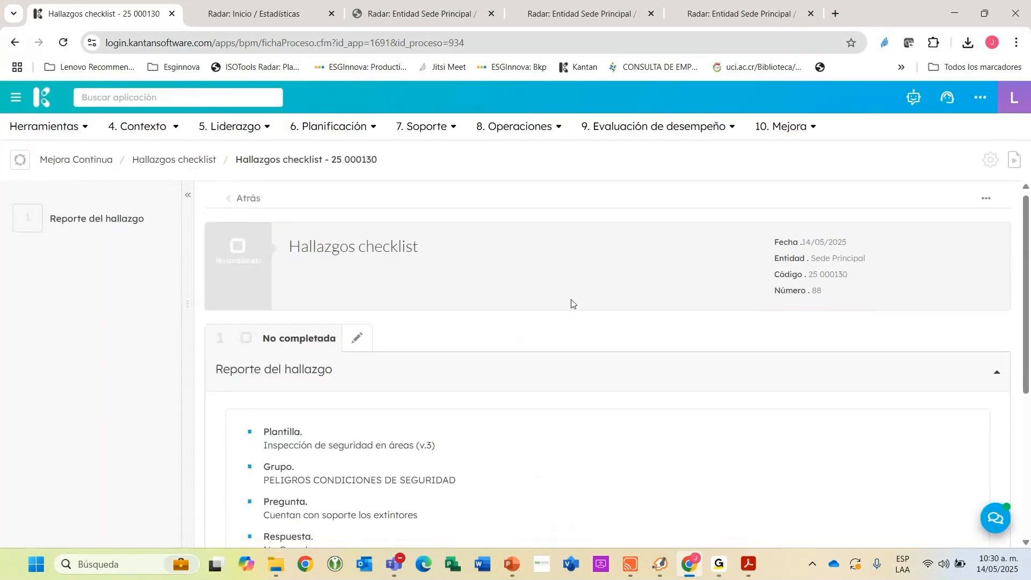
pyautogui.scroll(-1, 588, 319)
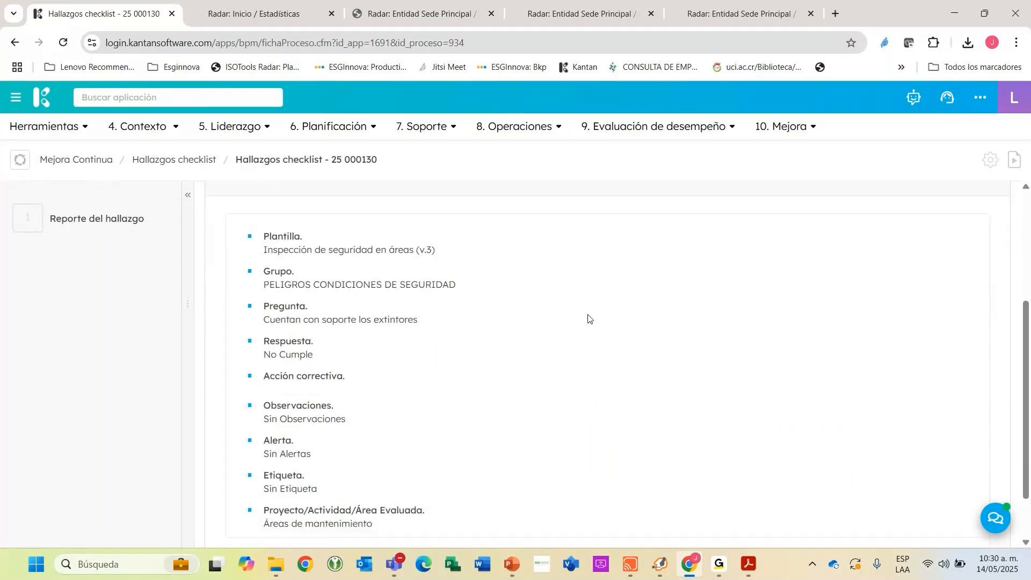
pyautogui.moveTo(127, 224)
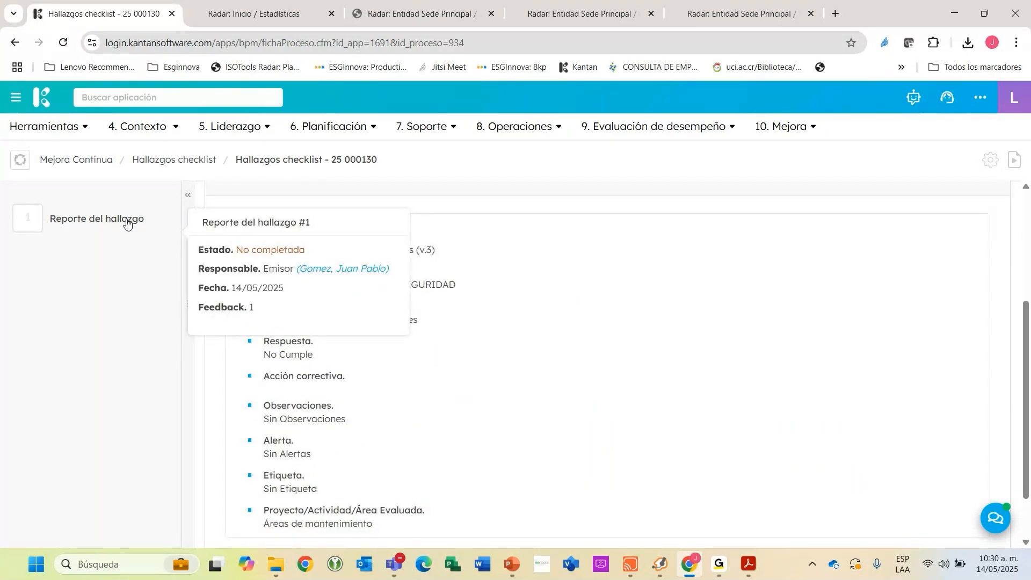
pyautogui.moveTo(299, 250); pyautogui.dragTo(438, 251)
pyautogui.moveTo(258, 237); pyautogui.dragTo(439, 249)
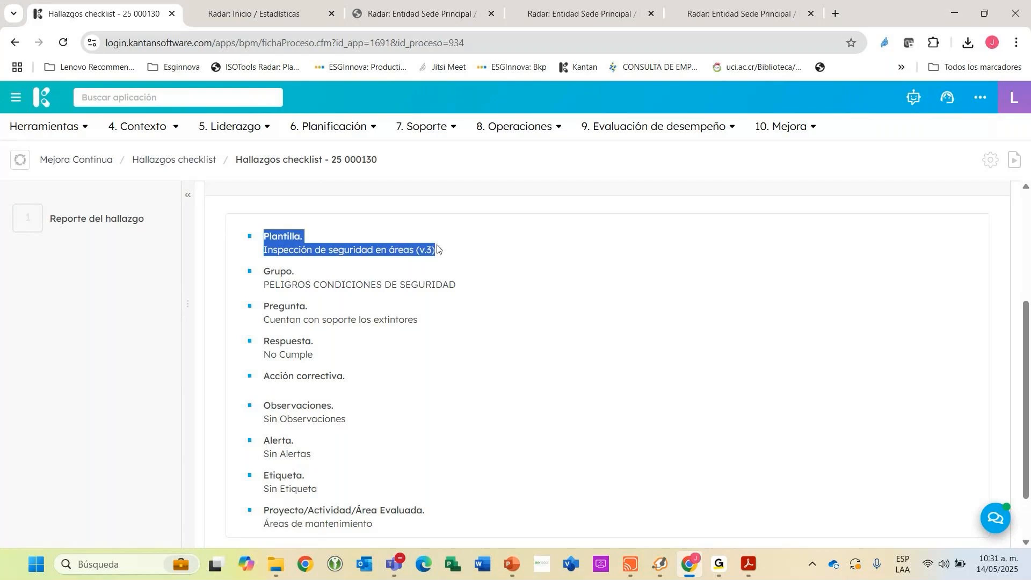
pyautogui.moveTo(271, 272); pyautogui.dragTo(460, 278)
pyautogui.moveTo(264, 305); pyautogui.dragTo(426, 313)
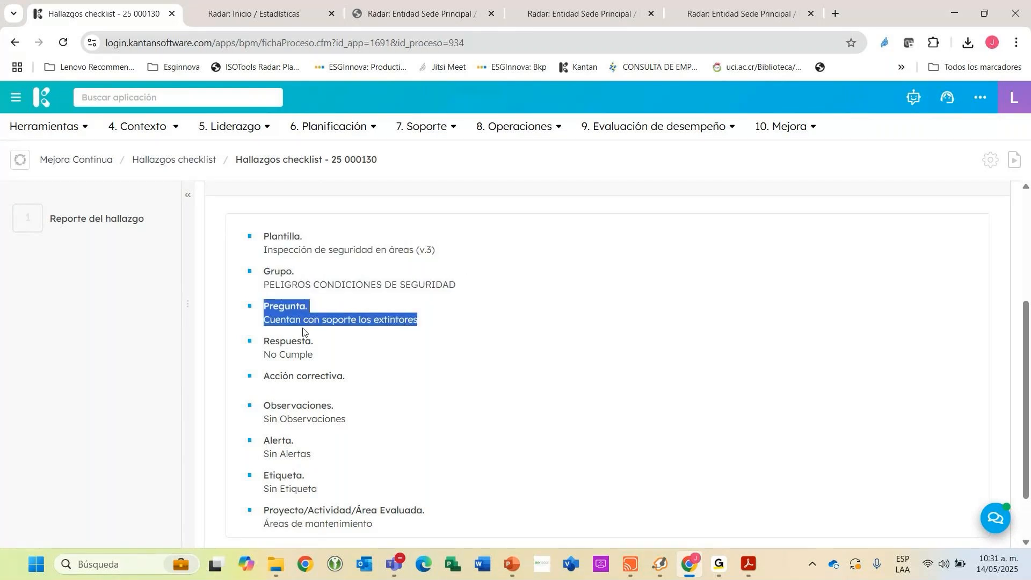
pyautogui.moveTo(263, 339); pyautogui.dragTo(330, 353)
pyautogui.scroll(-2, 298, 353)
pyautogui.moveTo(273, 372); pyautogui.dragTo(330, 388)
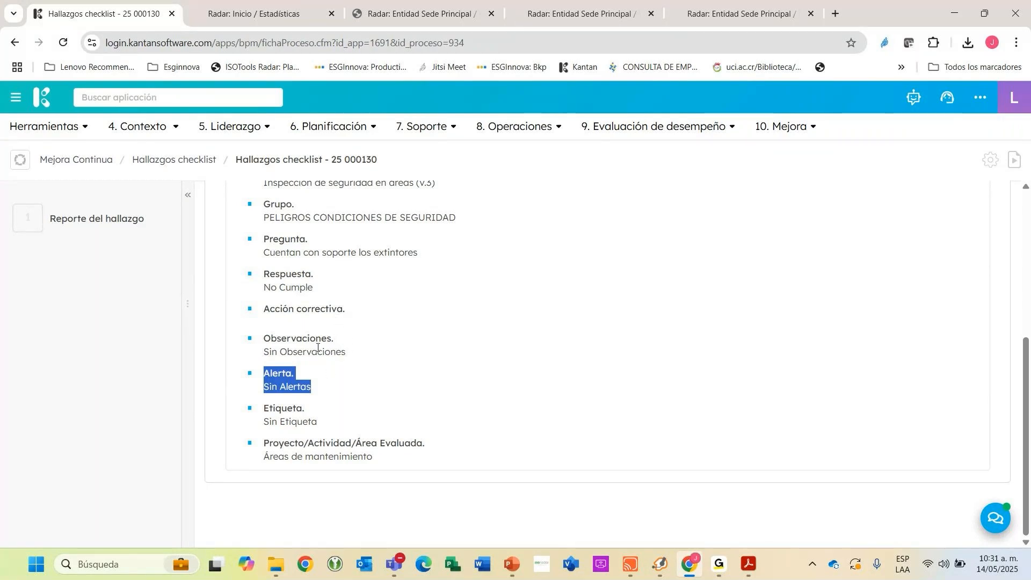
pyautogui.moveTo(261, 442); pyautogui.dragTo(380, 457)
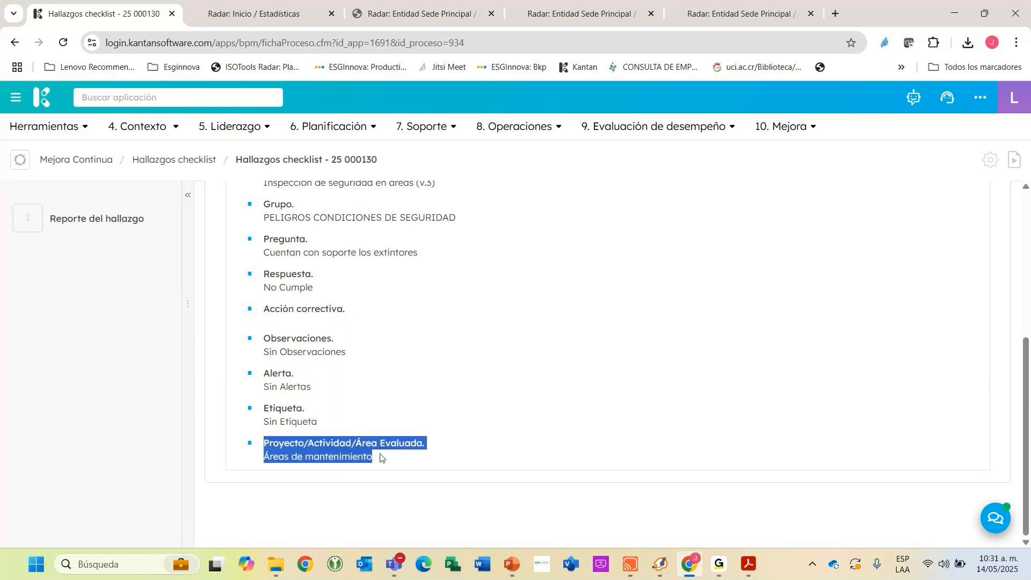
pyautogui.scroll(5, 381, 458)
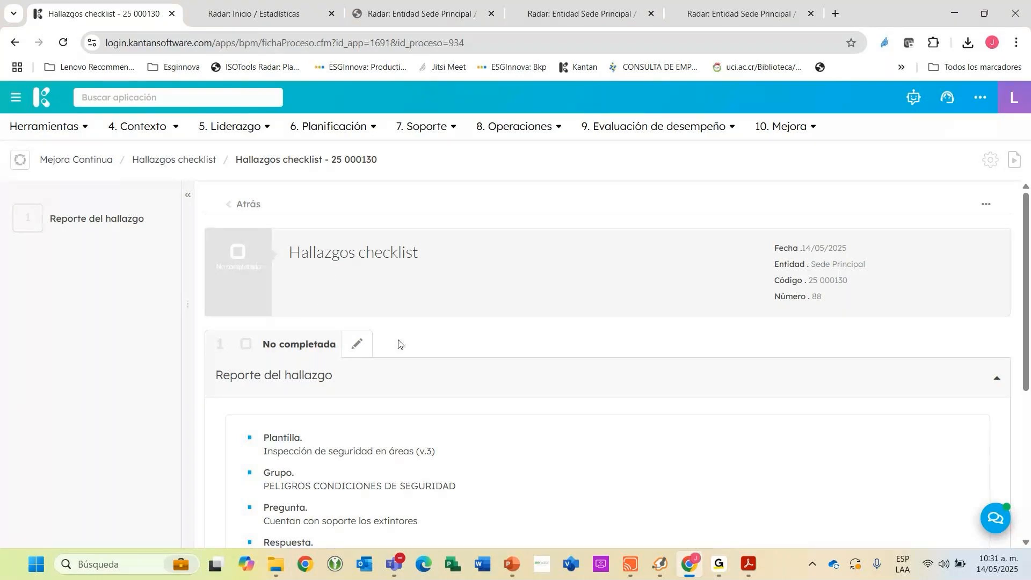
pyautogui.scroll(-1, 401, 342)
pyautogui.scroll(-2, 416, 338)
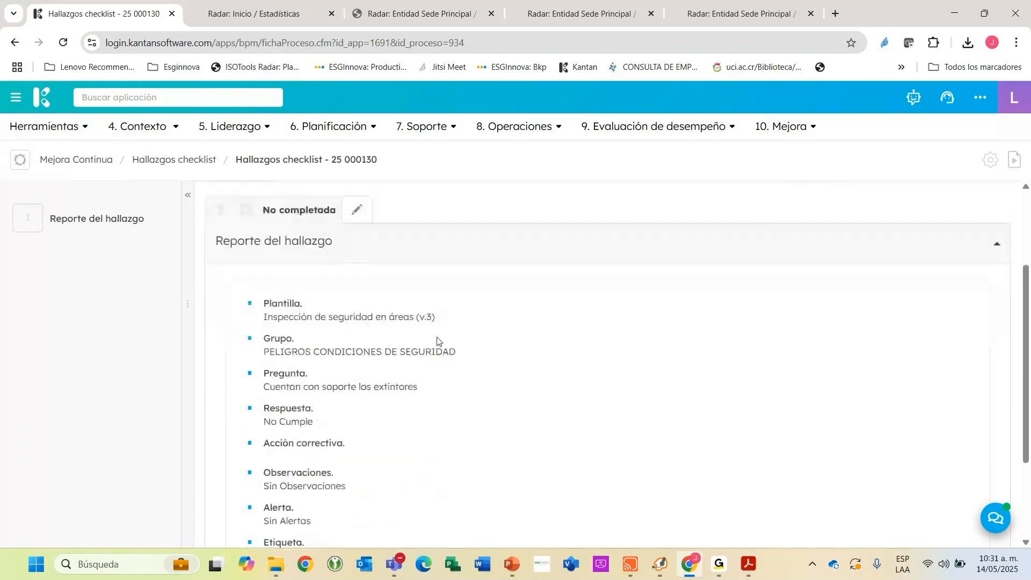
pyautogui.scroll(2, 437, 341)
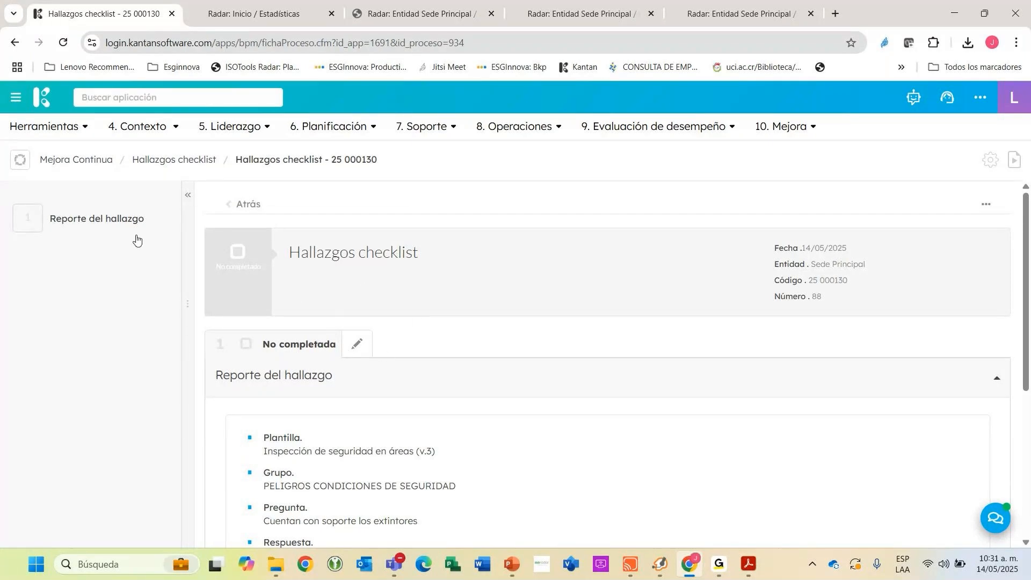
pyautogui.moveTo(92, 227)
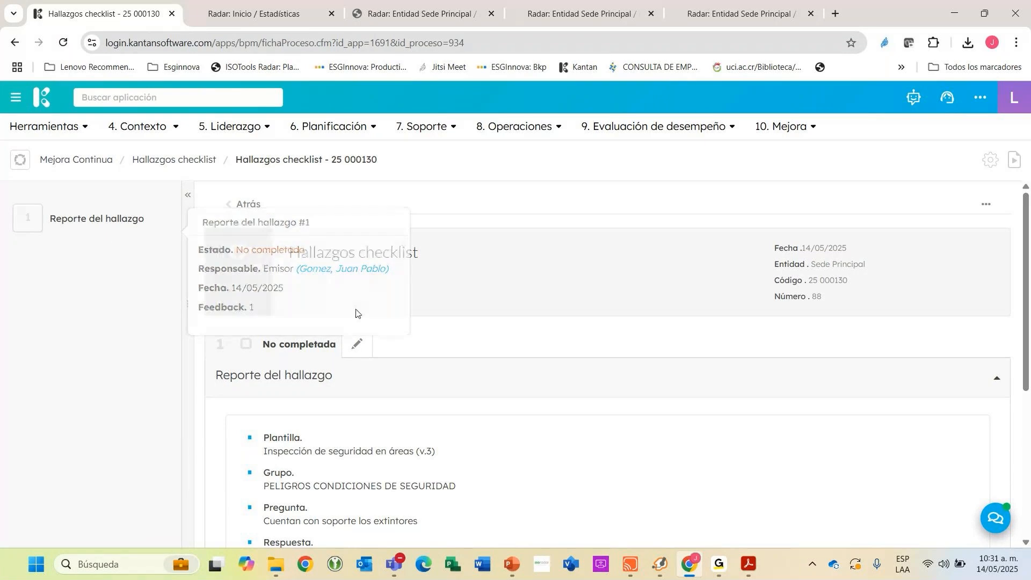
# Complete the "Reporte del hallazgo" stage, assigning a responsible user for "Reporte de no conformidad" and declining the e-mail notice.
pyautogui.click(357, 342)
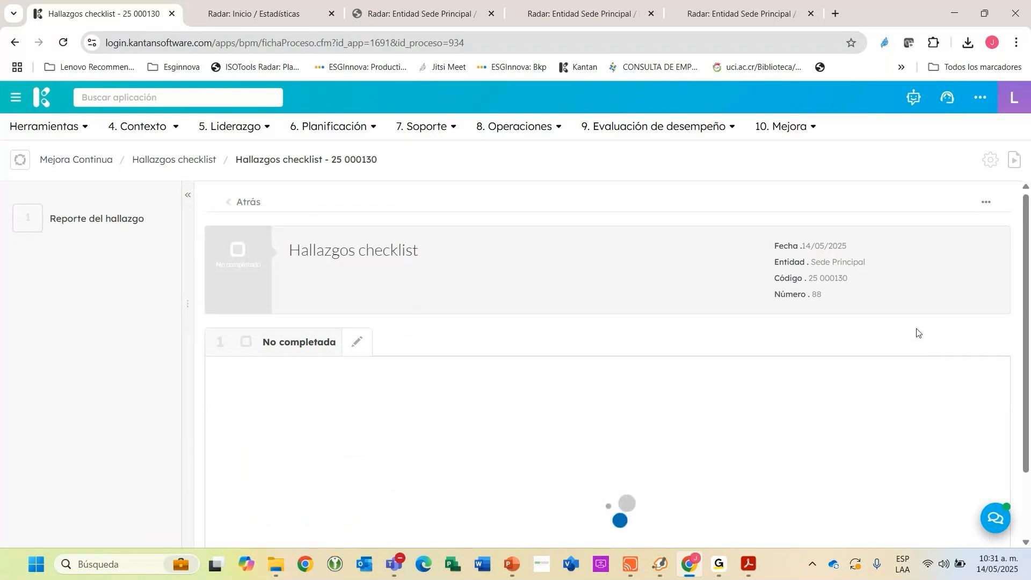
pyautogui.scroll(-8, 918, 334)
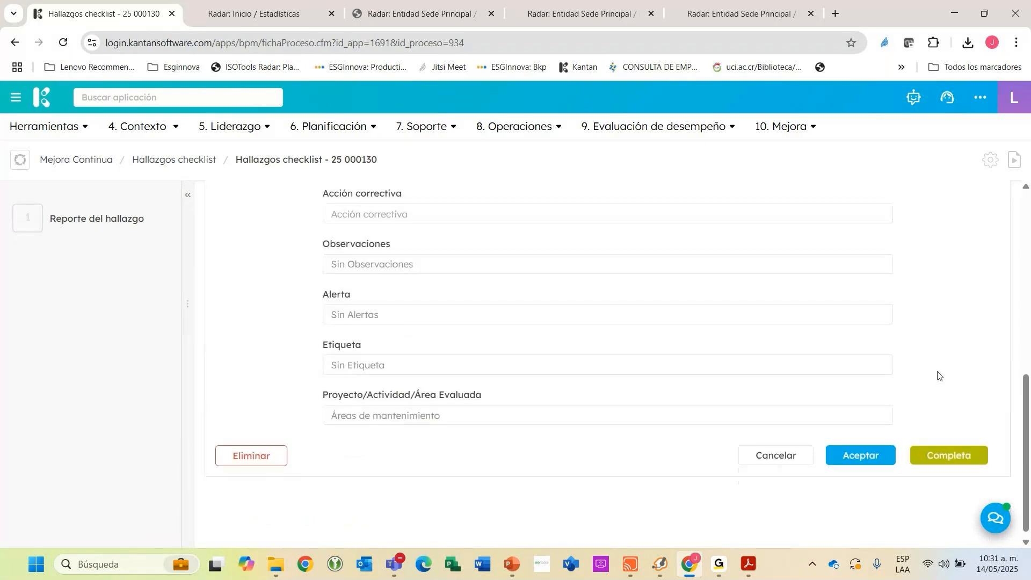
pyautogui.click(950, 449)
pyautogui.click(415, 371)
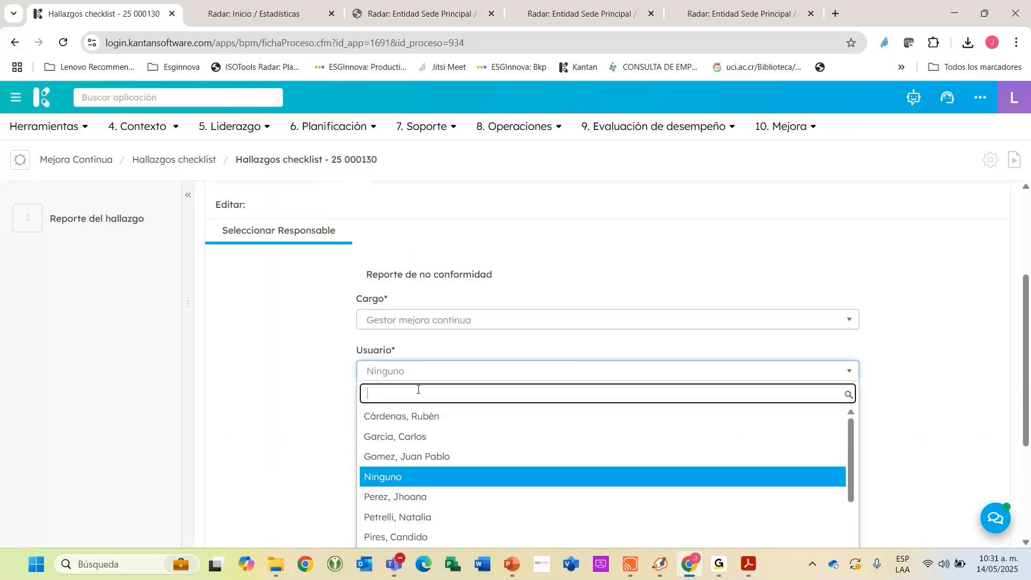
pyautogui.click(437, 456)
pyautogui.click(961, 449)
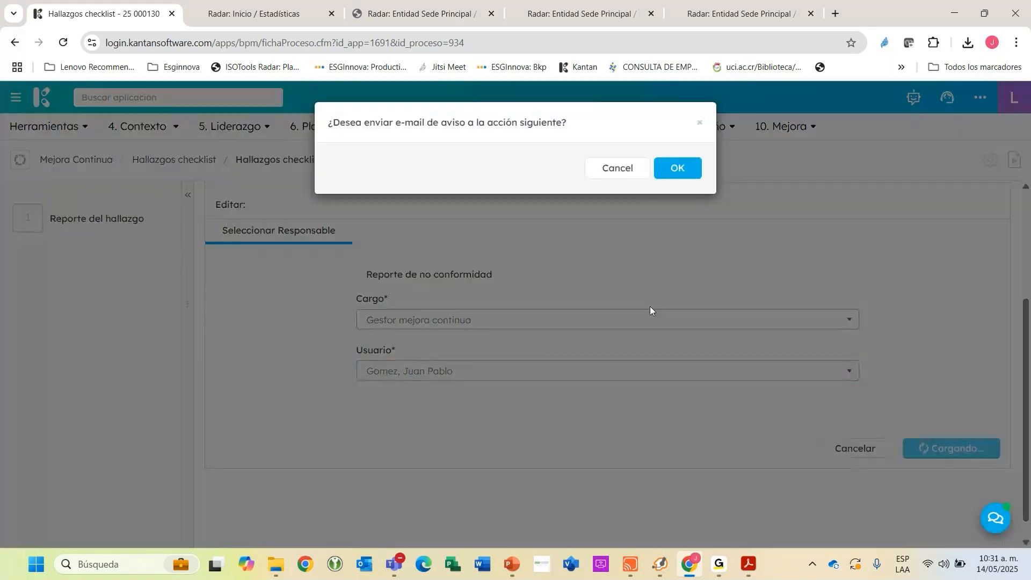
pyautogui.click(613, 168)
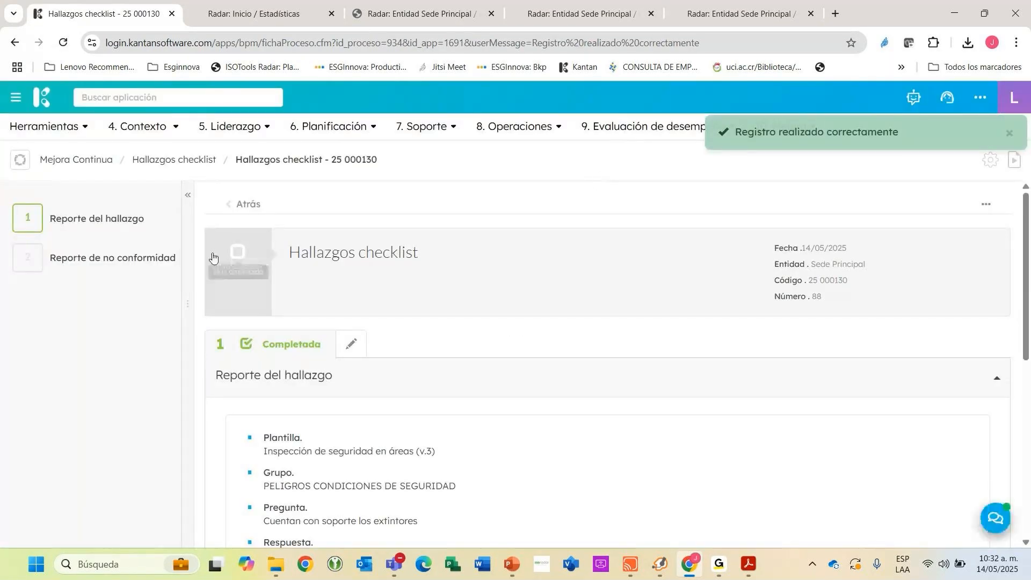
# Start relating a new "No conformidades y Acciones Correctivas" process to the nonconformity report, with Sede principal as its site.
pyautogui.scroll(-7, 219, 315)
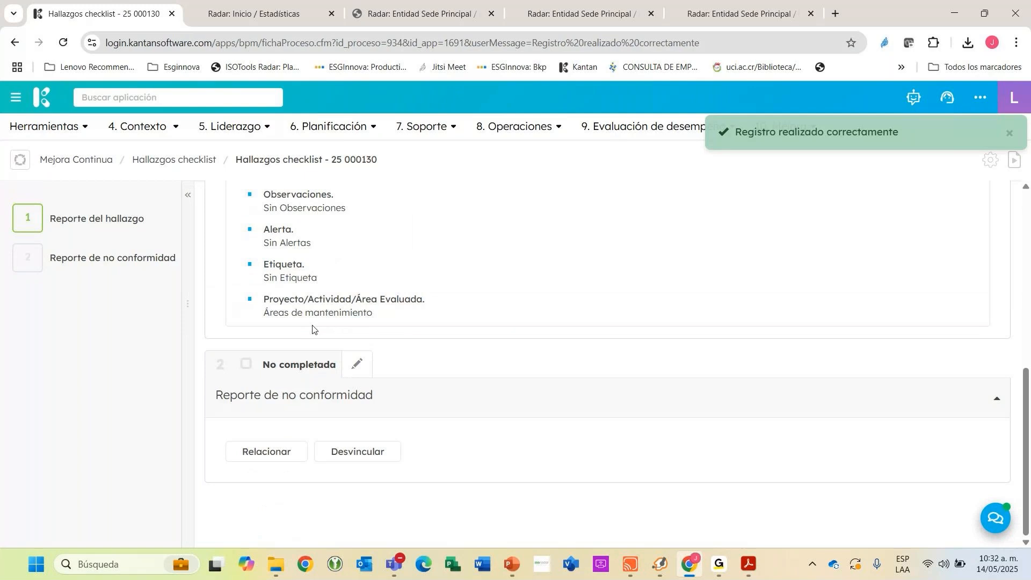
pyautogui.moveTo(358, 396); pyautogui.dragTo(264, 395)
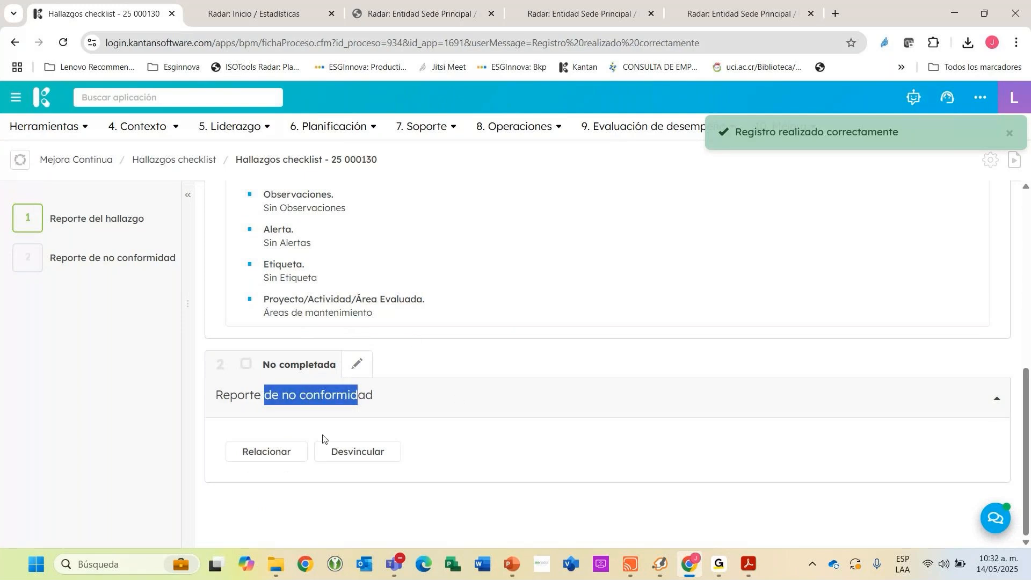
pyautogui.click(275, 452)
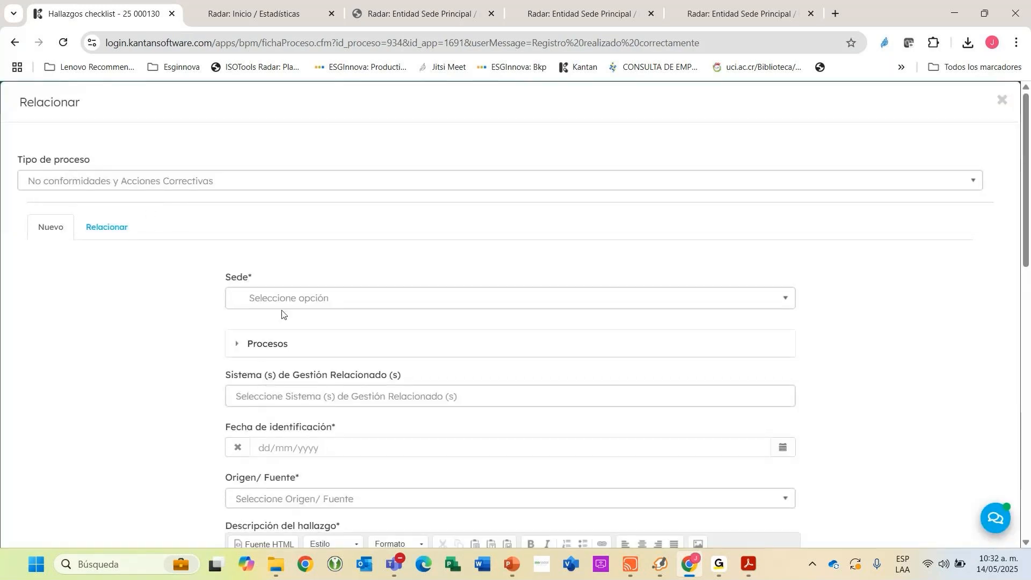
pyautogui.click(285, 301)
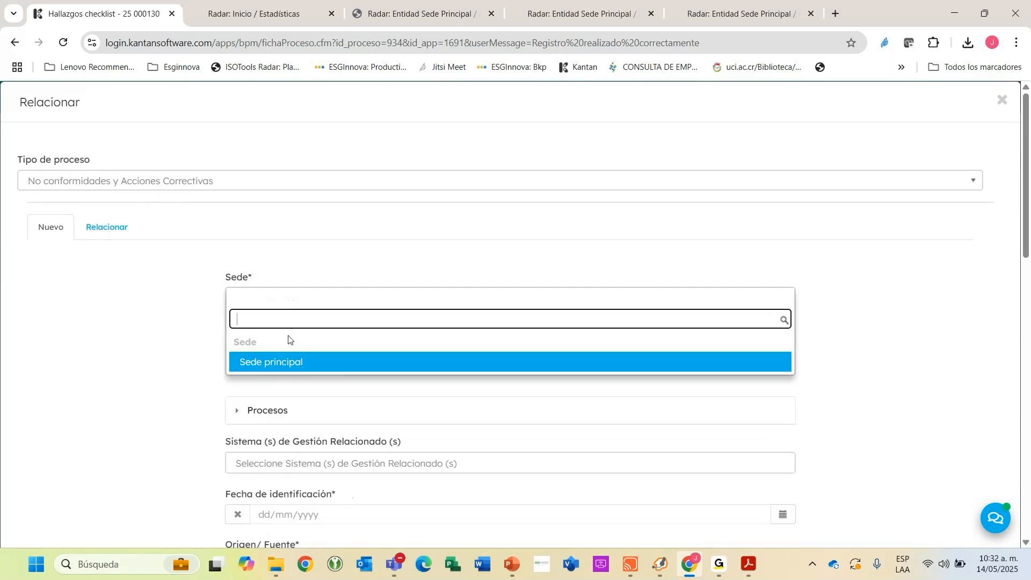
pyautogui.click(294, 362)
pyautogui.scroll(-3, 159, 188)
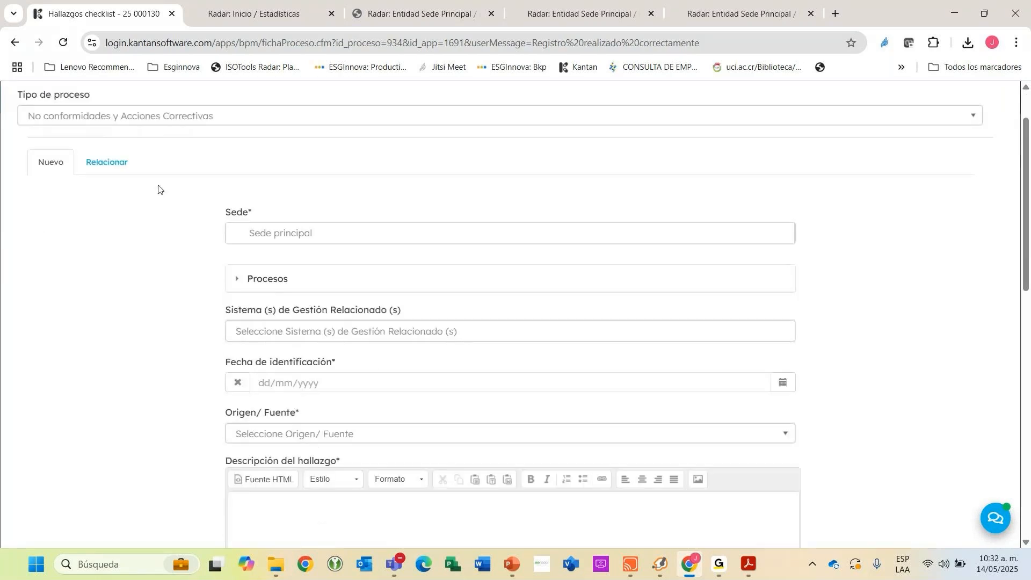
# Set Producción as the only entity under Procesos for the new nonconformity.
pyautogui.click(265, 210)
pyautogui.click(318, 266)
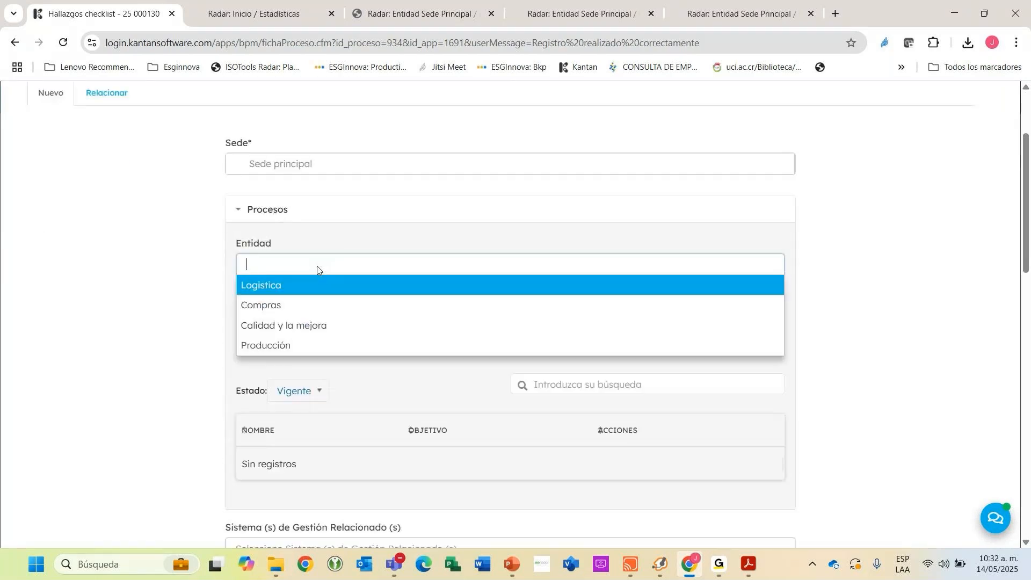
pyautogui.click(304, 302)
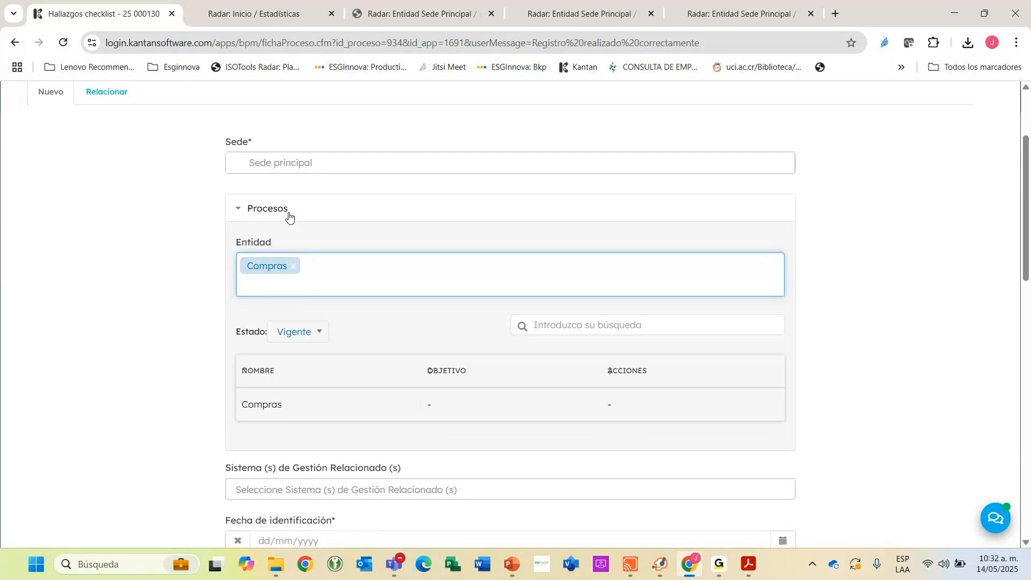
pyautogui.scroll(-3, 292, 225)
pyautogui.click(295, 135)
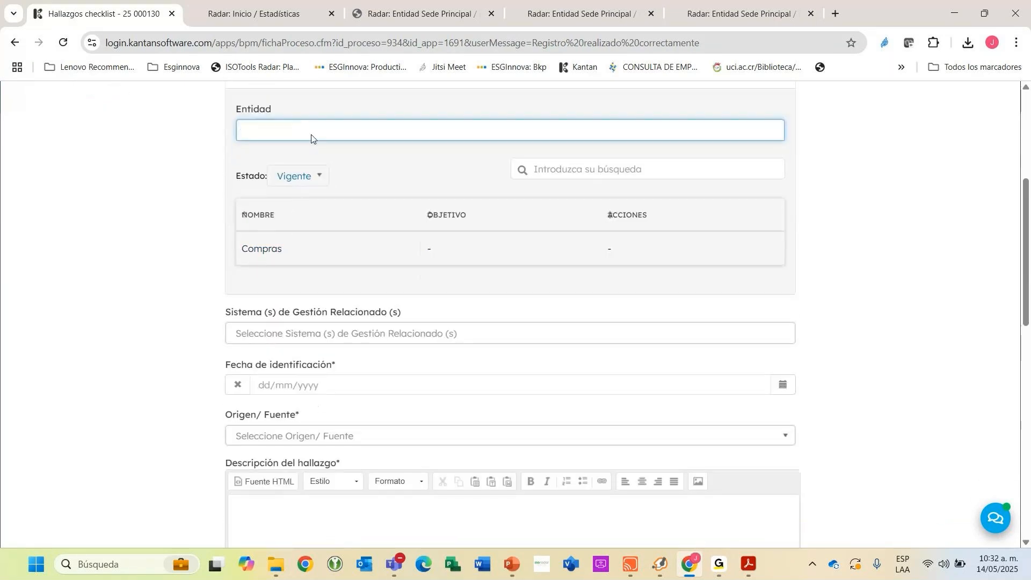
pyautogui.click(304, 152)
pyautogui.click(270, 215)
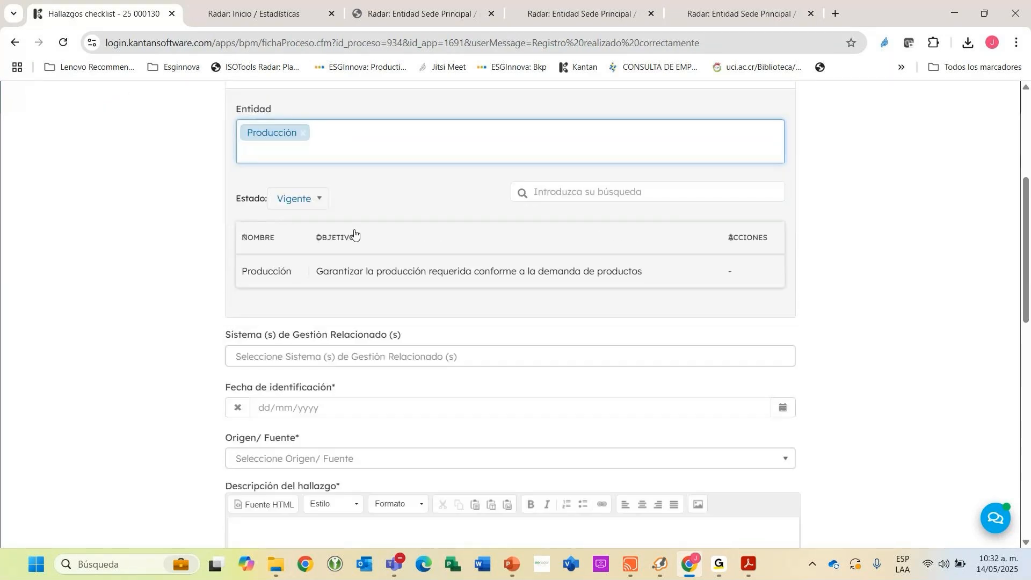
pyautogui.scroll(-4, 345, 211)
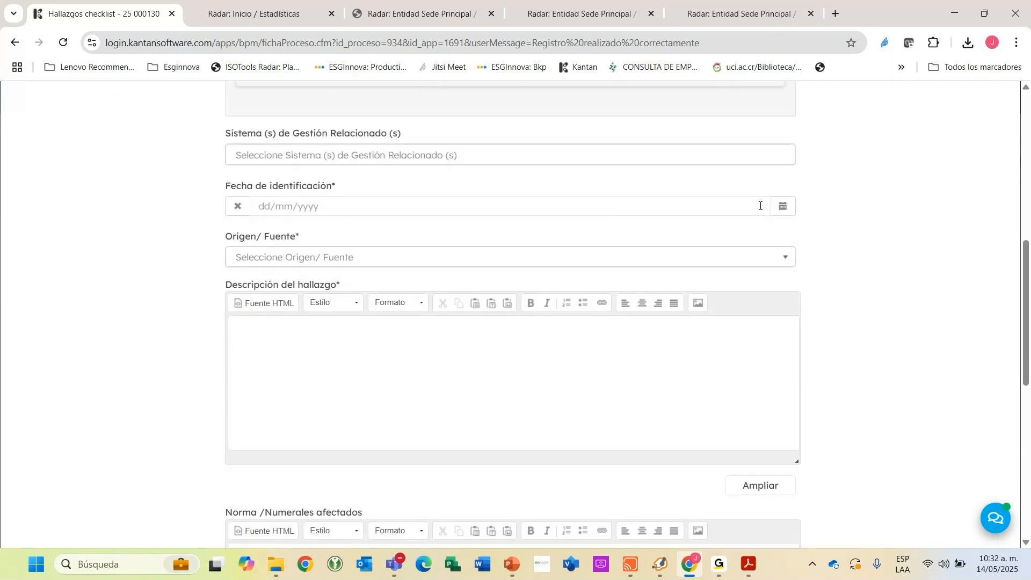
pyautogui.scroll(4, 502, 189)
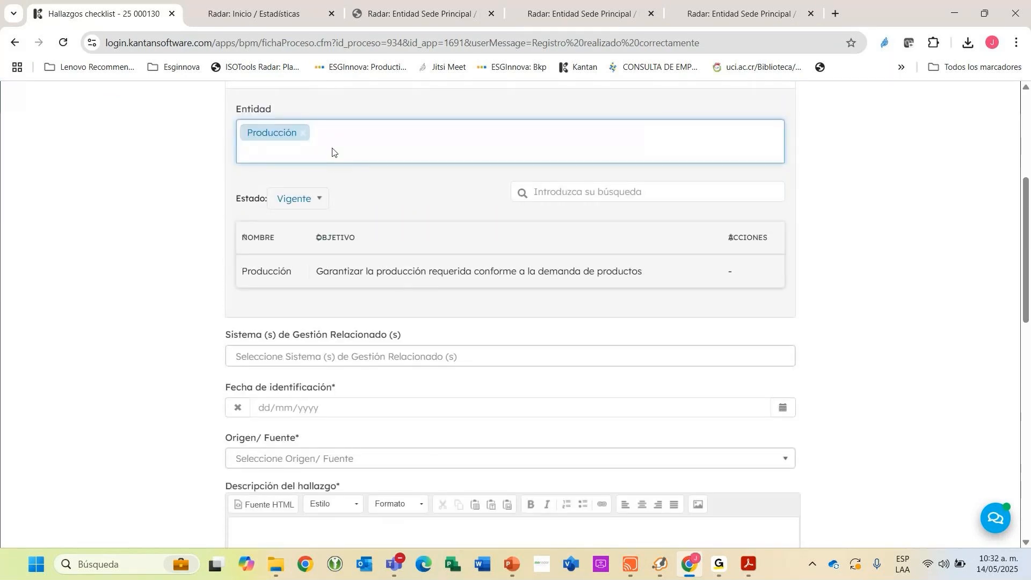
pyautogui.click(332, 151)
pyautogui.click(215, 178)
pyautogui.scroll(1, 382, 162)
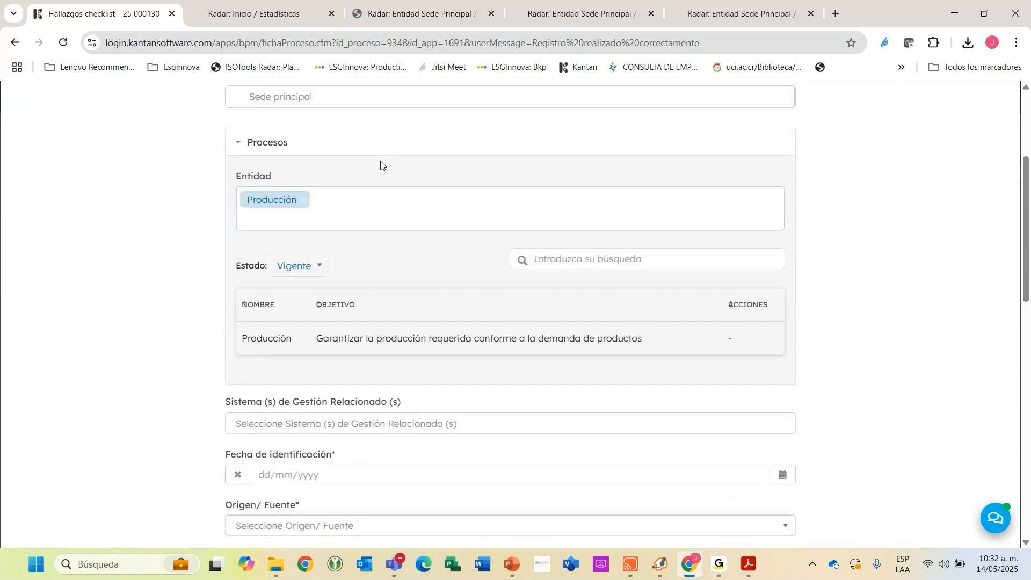
# Set the nonconformity's identification date to 14/05/2025.
pyautogui.scroll(-2, 398, 182)
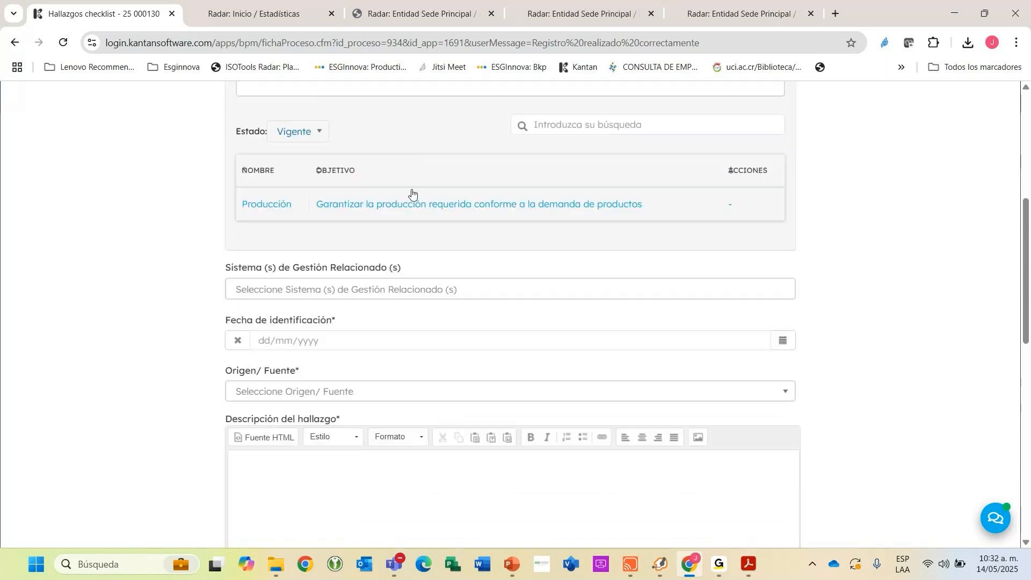
pyautogui.scroll(-2, 412, 194)
pyautogui.click(782, 206)
pyautogui.click(783, 207)
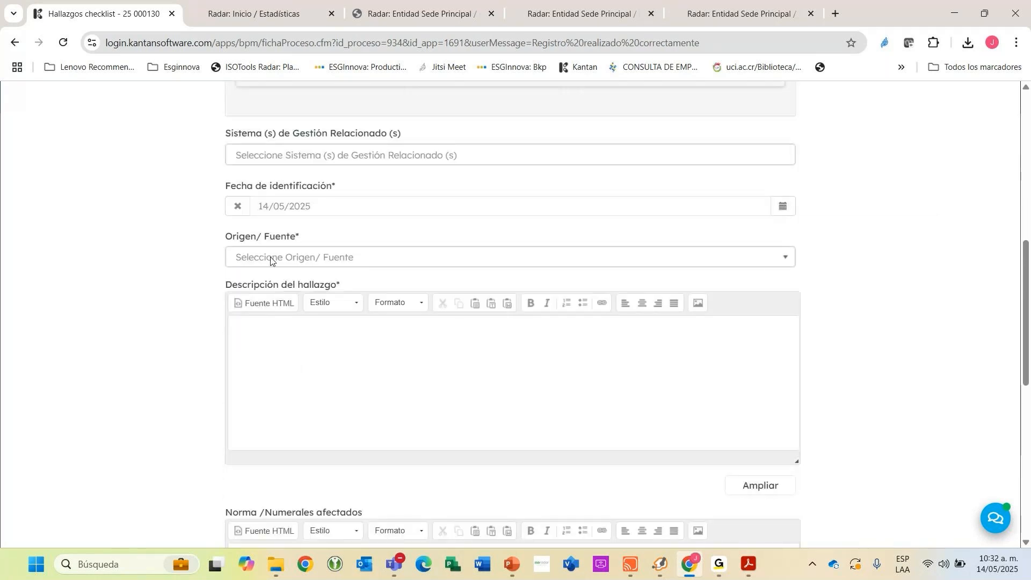
# Set the nonconformity's Origen/ Fuente to Otro and specify "Inspección de áreas" under ¿ Cuál?
pyautogui.click(262, 263)
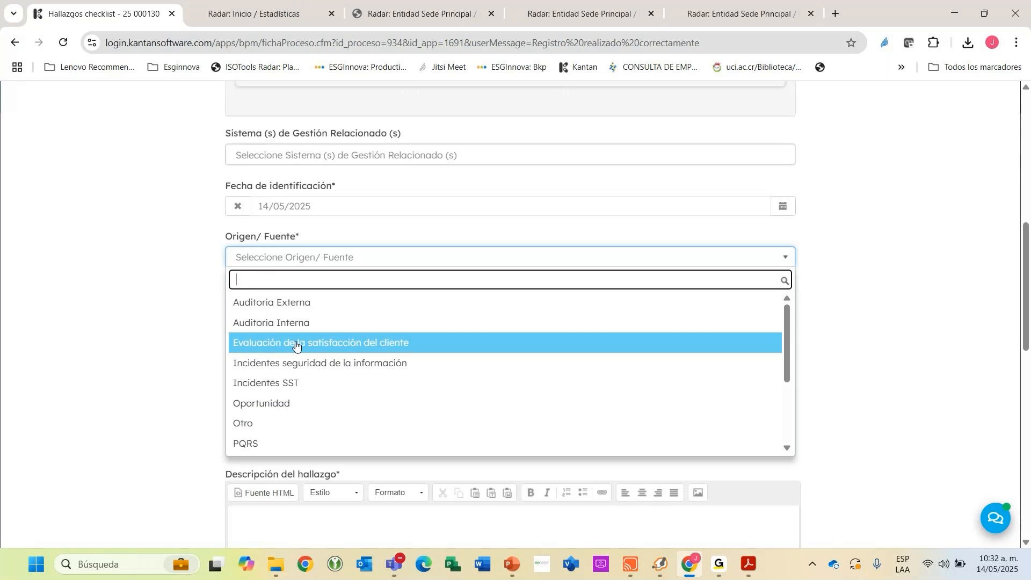
pyautogui.scroll(-3, 302, 318)
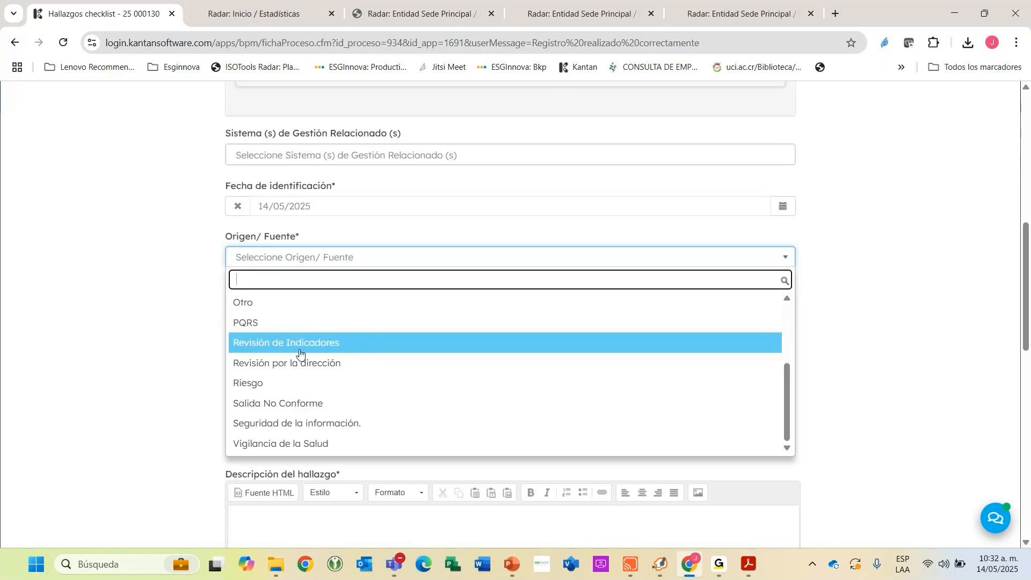
pyautogui.click(252, 311)
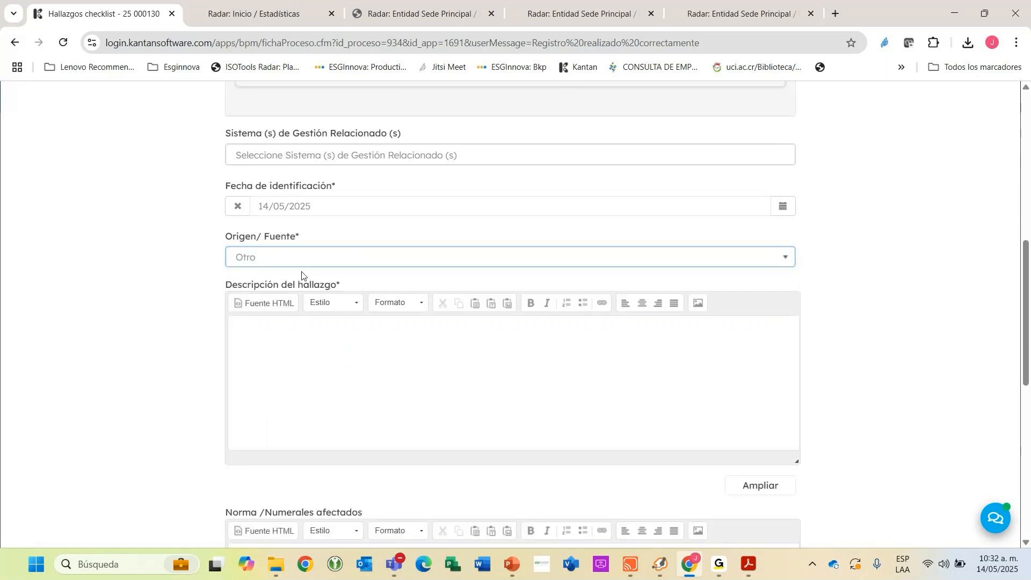
pyautogui.press('Tab')
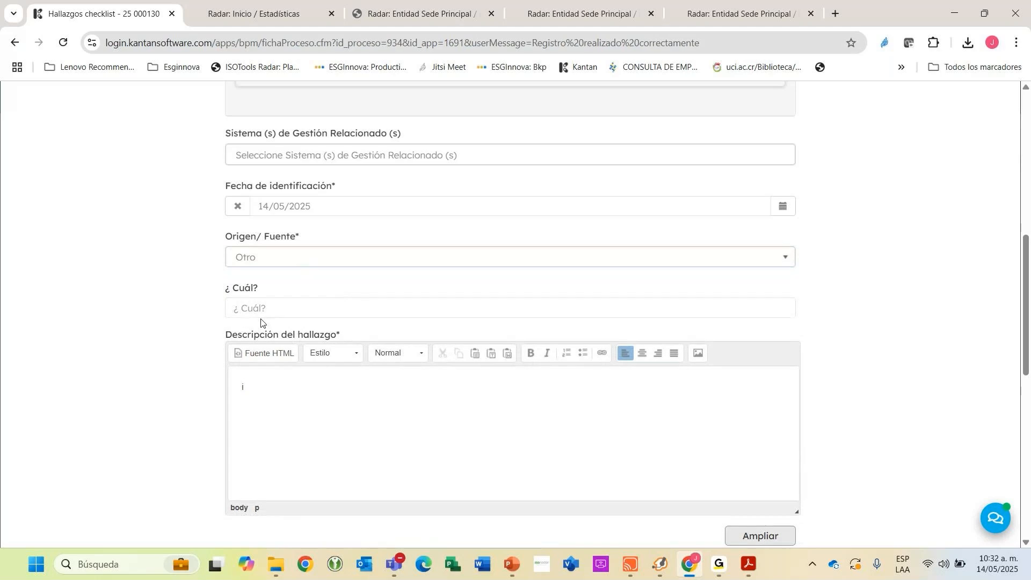
pyautogui.click(261, 313)
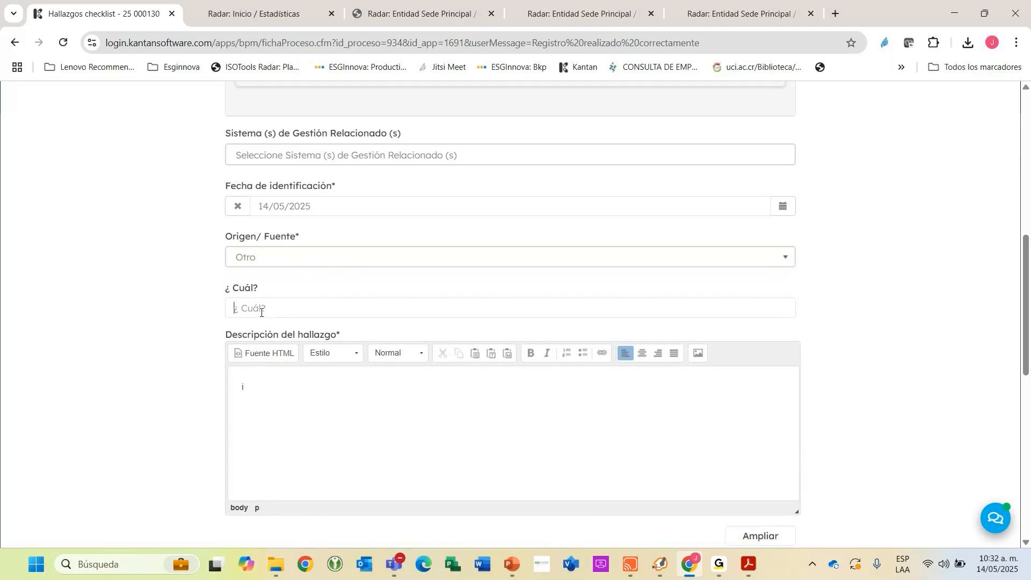
pyautogui.write('Inspección de ´parea')
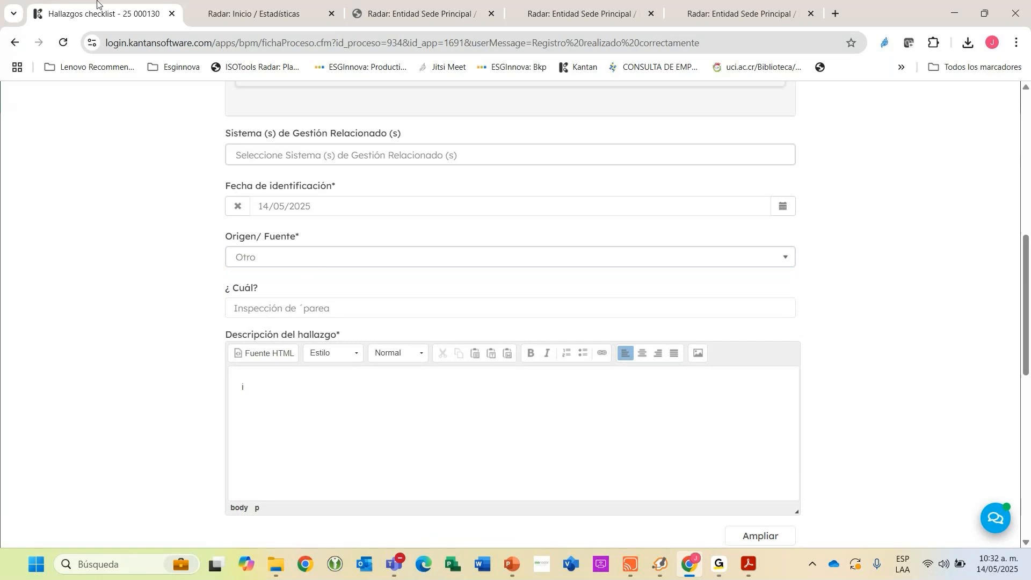
pyautogui.press('BackSpace')
pyautogui.press('BackSpace')
pyautogui.press('BackSpace')
pyautogui.press('BackSpace')
pyautogui.press('BackSpace')
pyautogui.press('BackSpace')
pyautogui.write('áreas')
# Enter "Se identifica que los extintores no tienbe sellos de seguridad" as the Descripción del hallazgo, replacing the stray text.
pyautogui.moveTo(292, 387); pyautogui.dragTo(196, 378)
pyautogui.write('Se identifica que los extint')
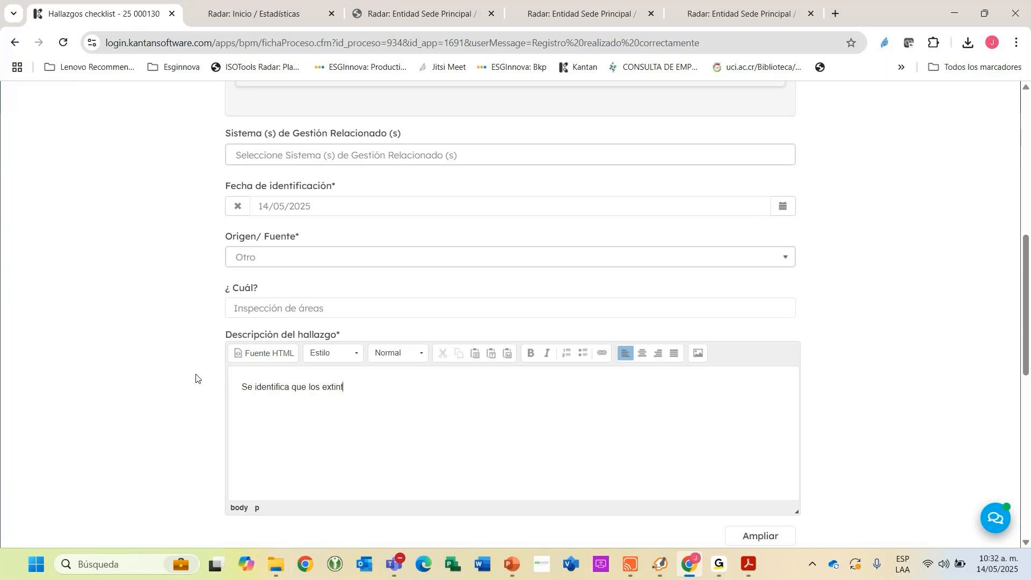
pyautogui.write('ores no tienbe sellos de sguei')
pyautogui.press('BackSpace')
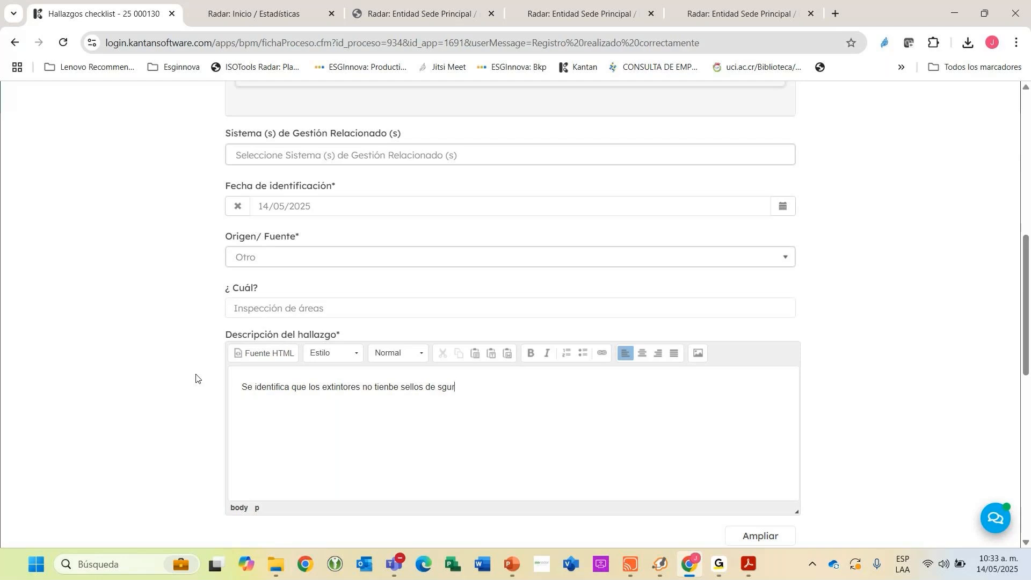
pyautogui.press('BackSpace')
pyautogui.press('BackSpace')
pyautogui.press('BackSpace')
pyautogui.write('eguridad')
# Attach resultado_--000006_14052025.pdf from Descargas as the evidence file and accept the nonconformity form.
pyautogui.scroll(-1, 474, 441)
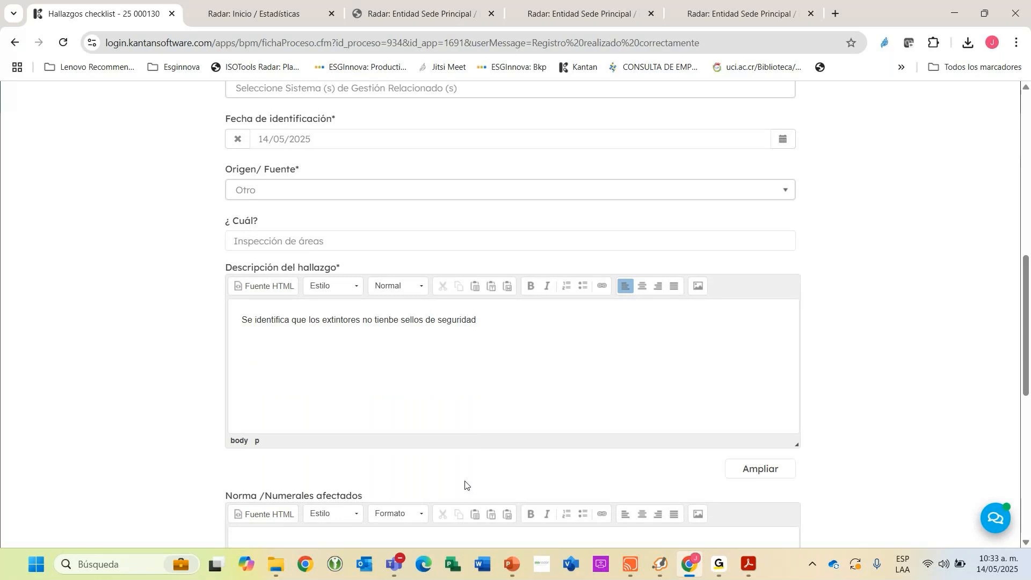
pyautogui.scroll(-1, 422, 453)
pyautogui.scroll(-7, 421, 453)
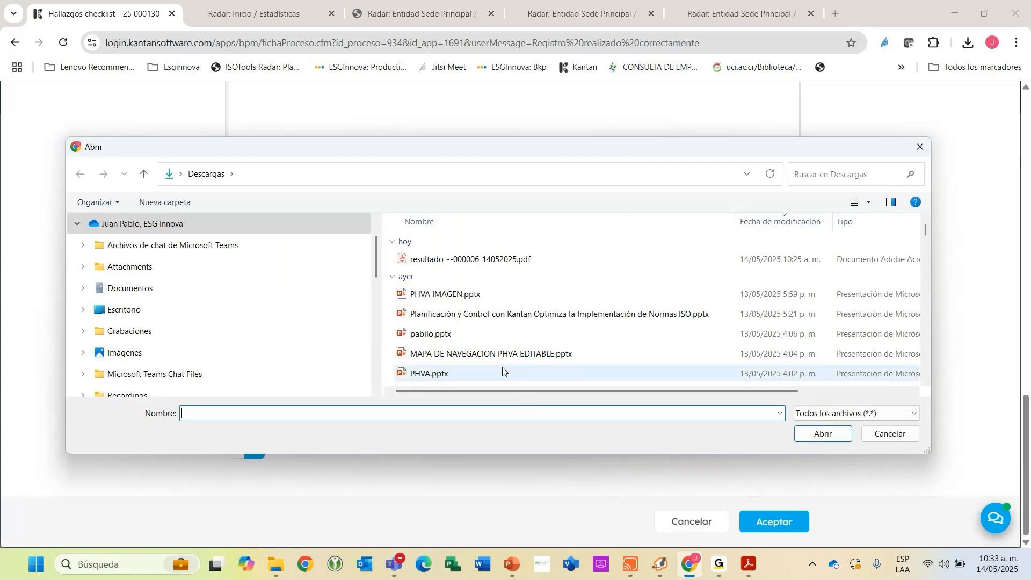
pyautogui.scroll(-1, 455, 331)
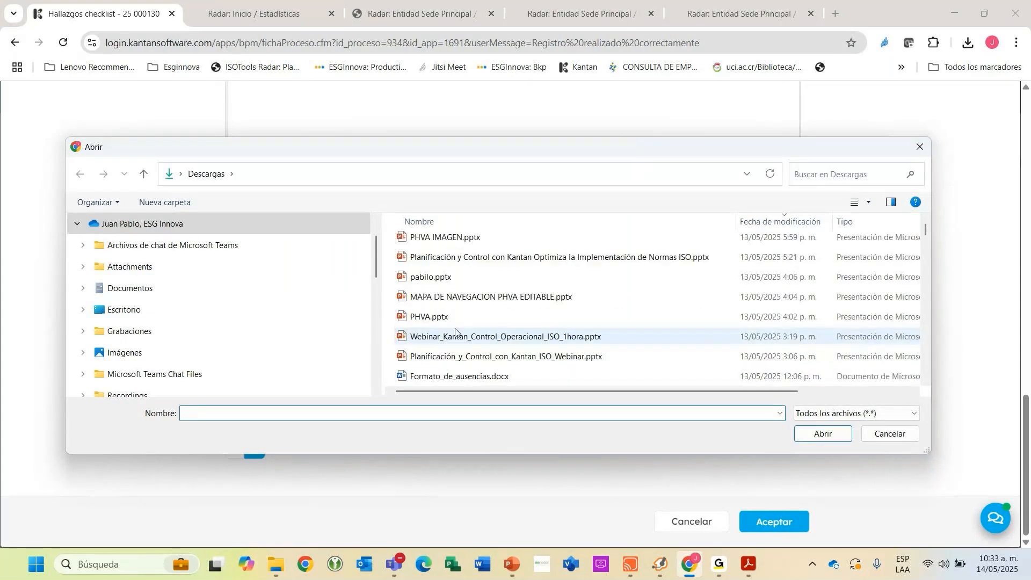
pyautogui.scroll(1, 455, 331)
pyautogui.doubleClick(456, 258)
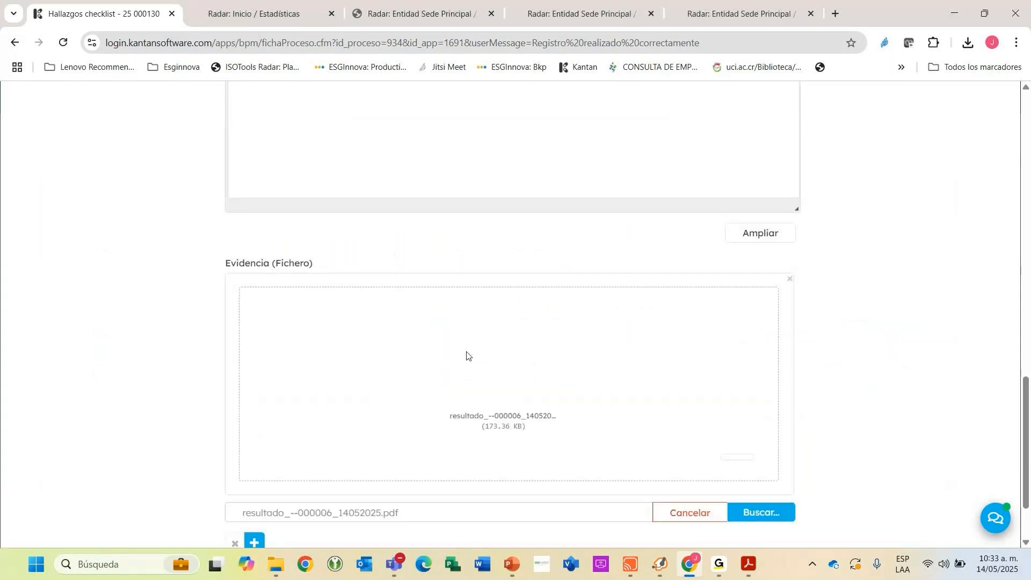
pyautogui.scroll(-2, 469, 356)
pyautogui.click(752, 520)
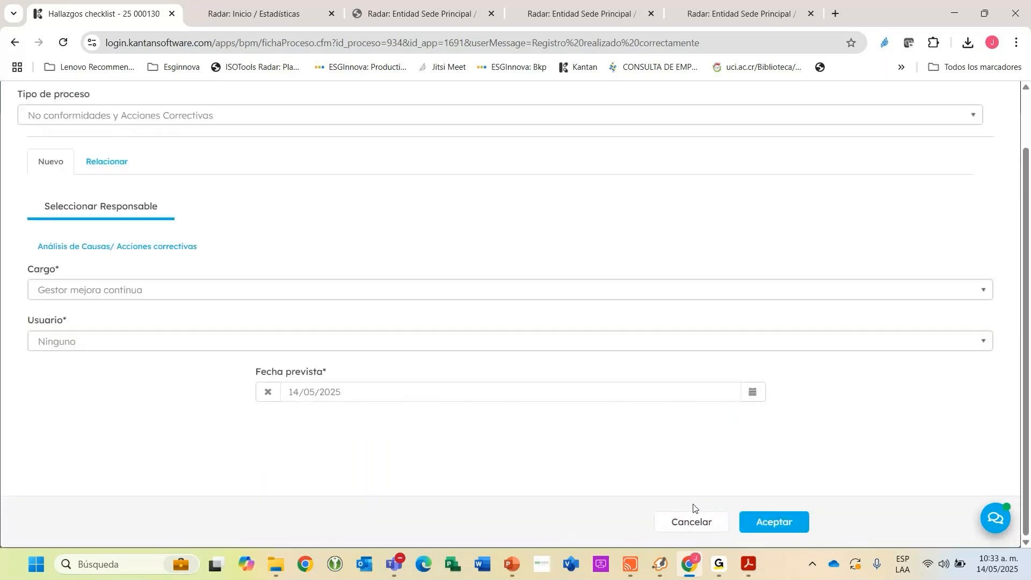
# Assign a responsible user for "Análisis de Causas/ Acciones correctivas" and finish registering the nonconformity.
pyautogui.click(65, 339)
pyautogui.click(86, 426)
pyautogui.click(762, 518)
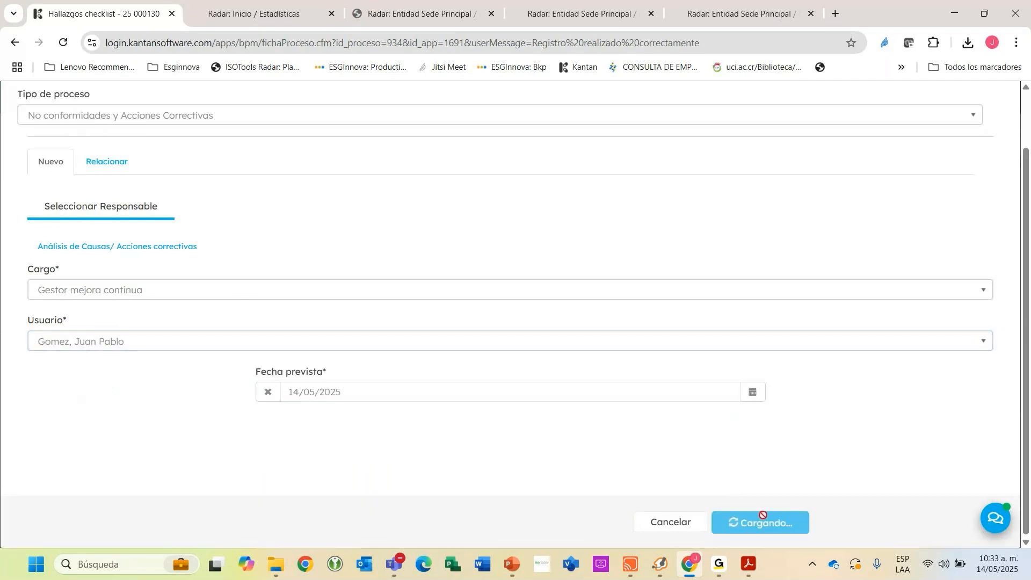
pyautogui.click(609, 169)
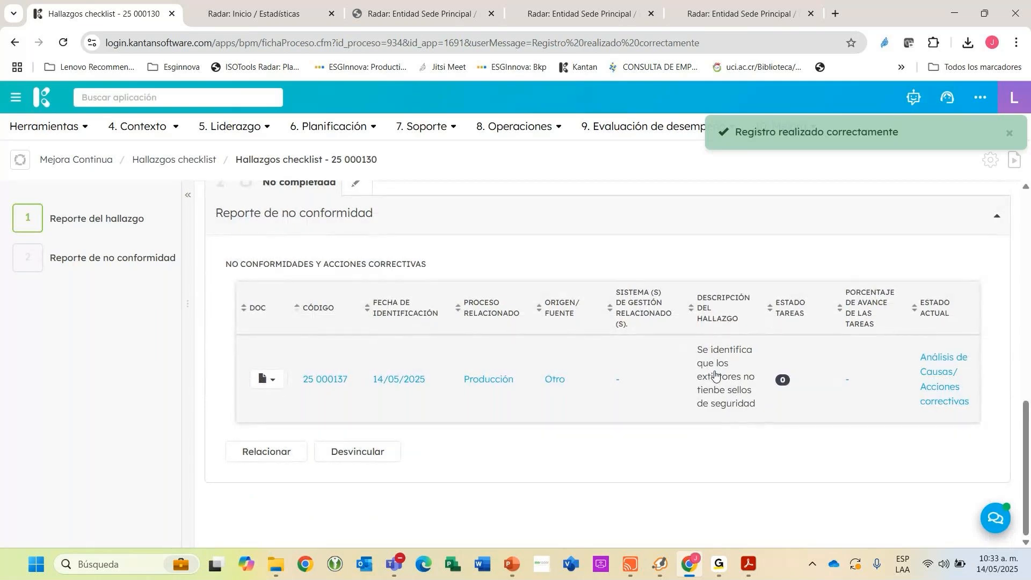
# Open the related nonconformity about the extinguishers and check its relation to Hallazgos checklist and its identification data.
pyautogui.click(716, 369)
pyautogui.scroll(-12, 734, 356)
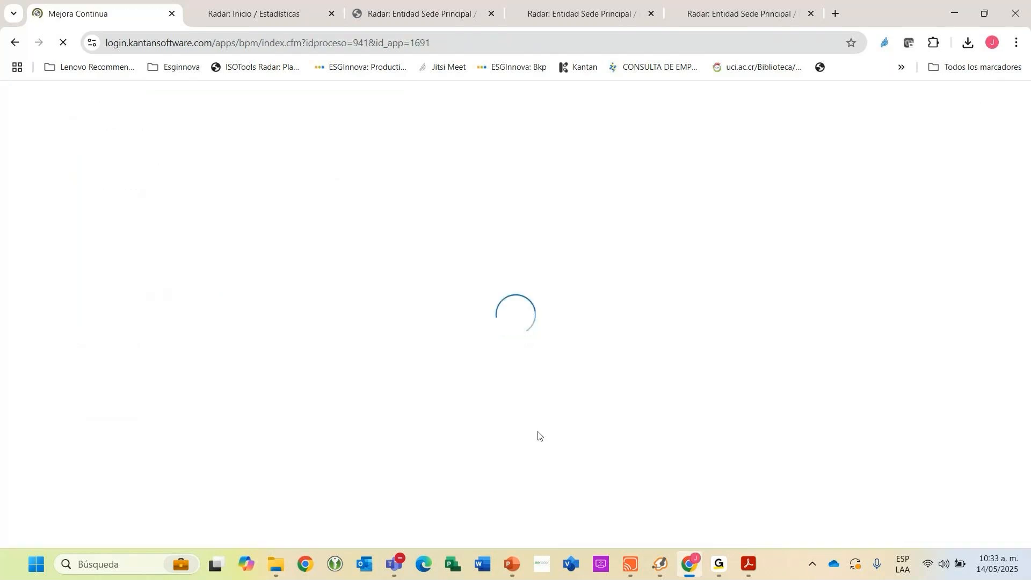
pyautogui.moveTo(245, 355); pyautogui.dragTo(334, 355)
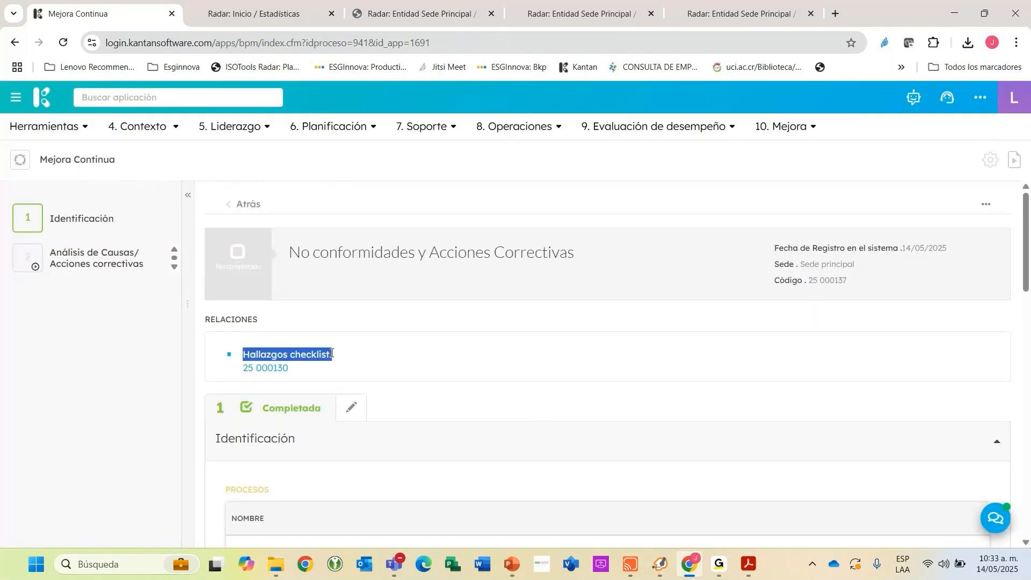
pyautogui.scroll(-15, 251, 354)
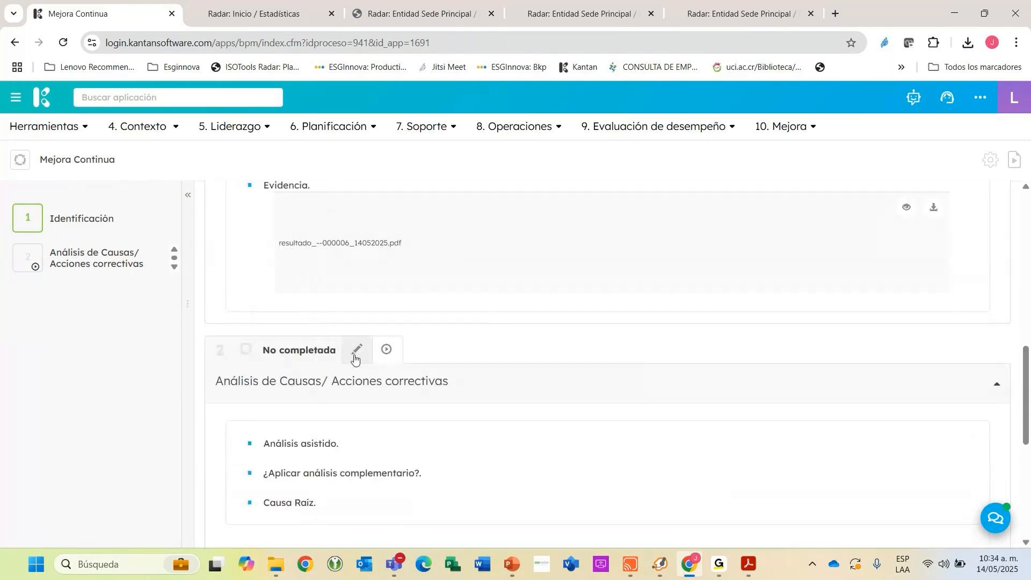
# Open the "Análisis de Causas/ Acciones correctivas" stage for editing and generate the Análisis asistido with AI.
pyautogui.click(357, 349)
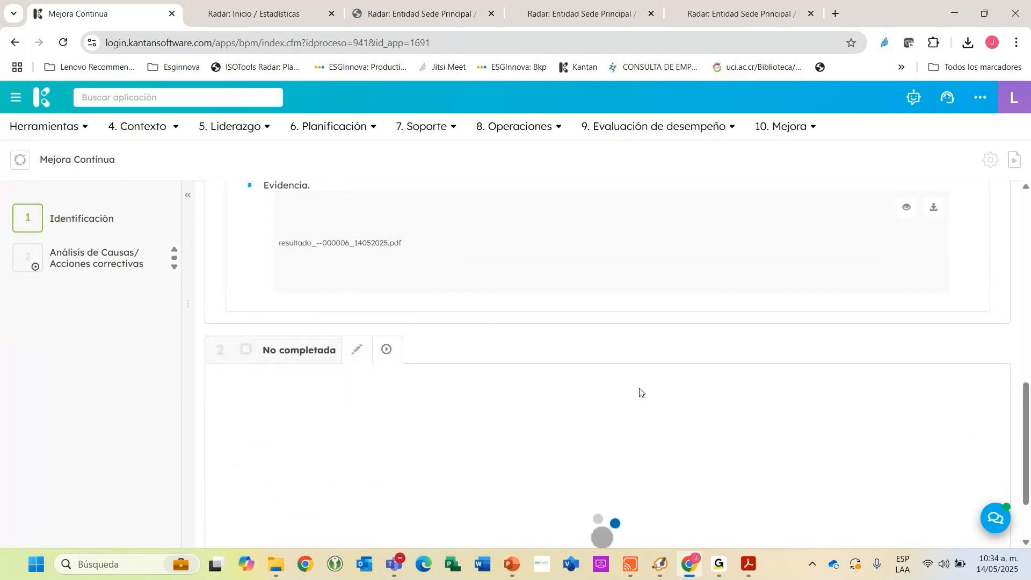
pyautogui.scroll(-5, 694, 379)
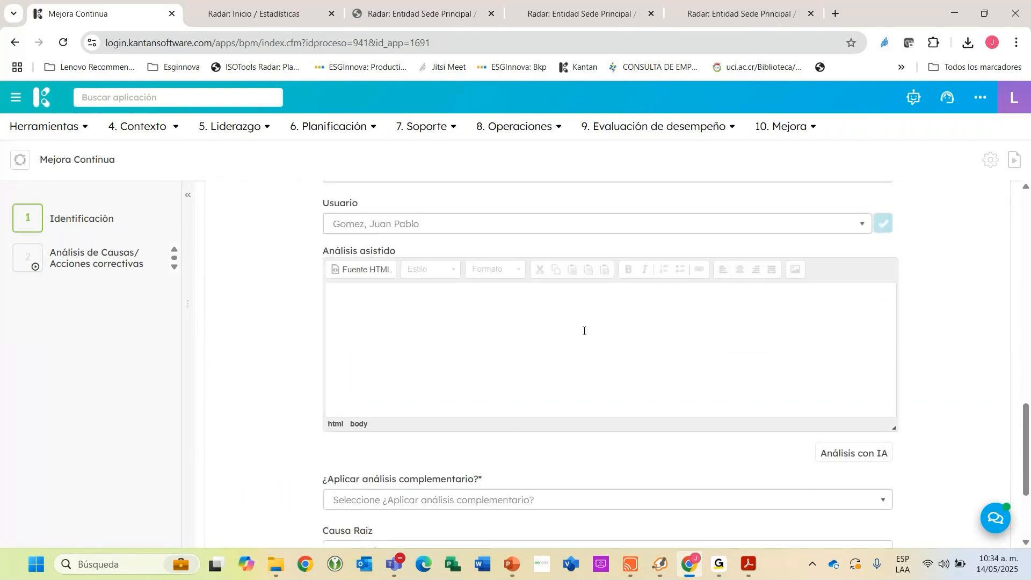
pyautogui.click(829, 454)
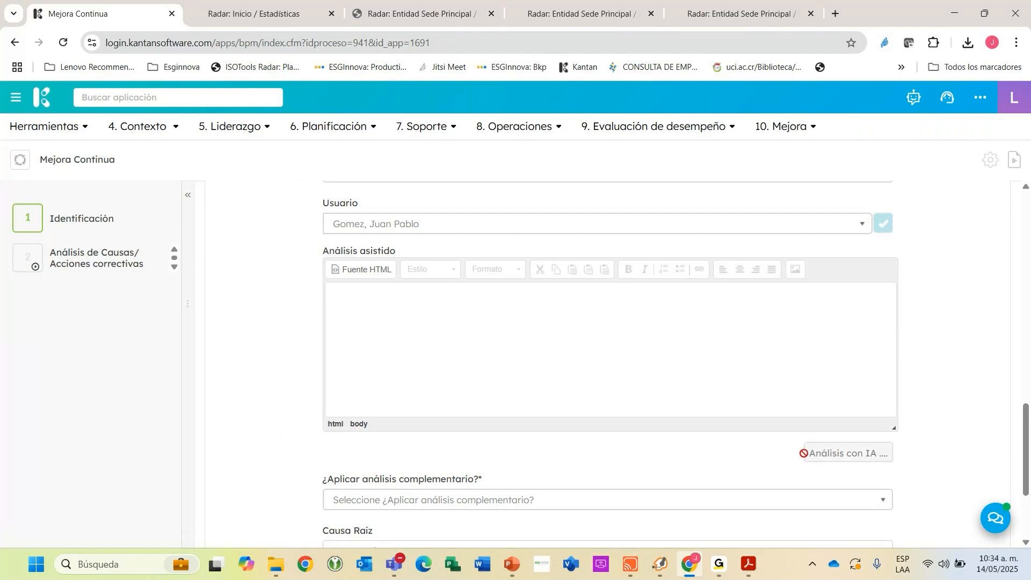
pyautogui.scroll(9, 934, 420)
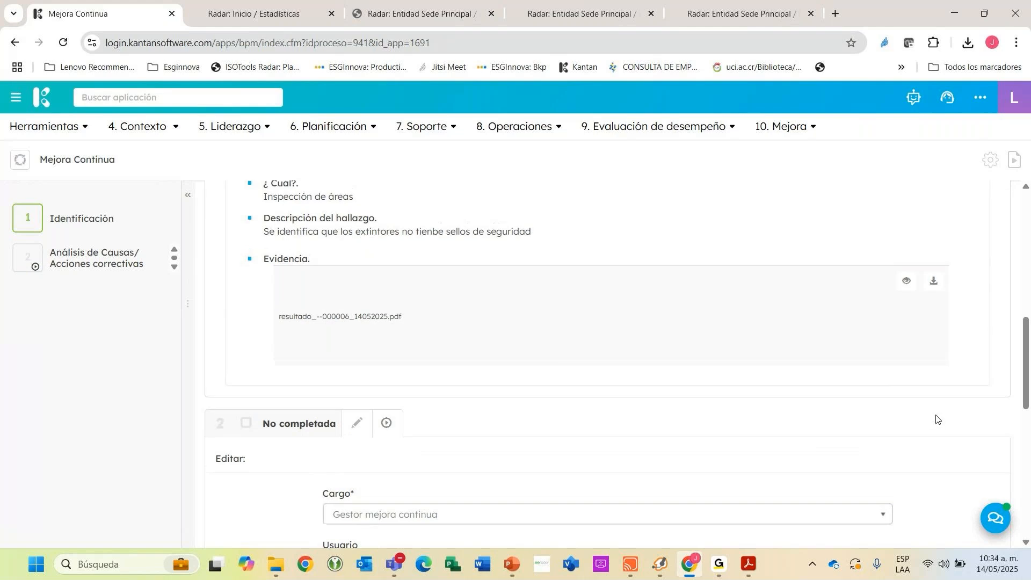
pyautogui.scroll(-4, 939, 418)
pyautogui.scroll(3, 941, 416)
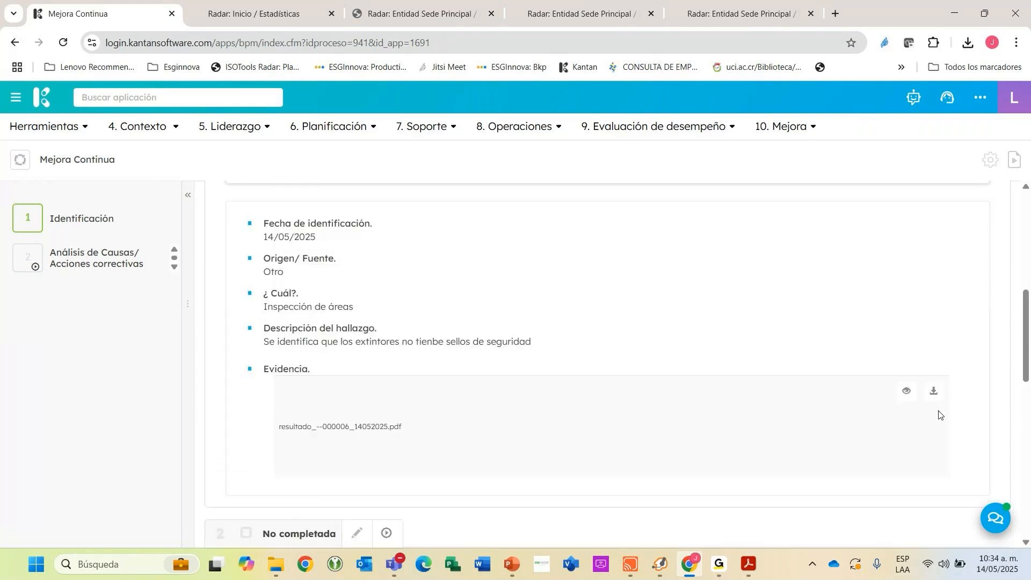
pyautogui.scroll(2, 939, 415)
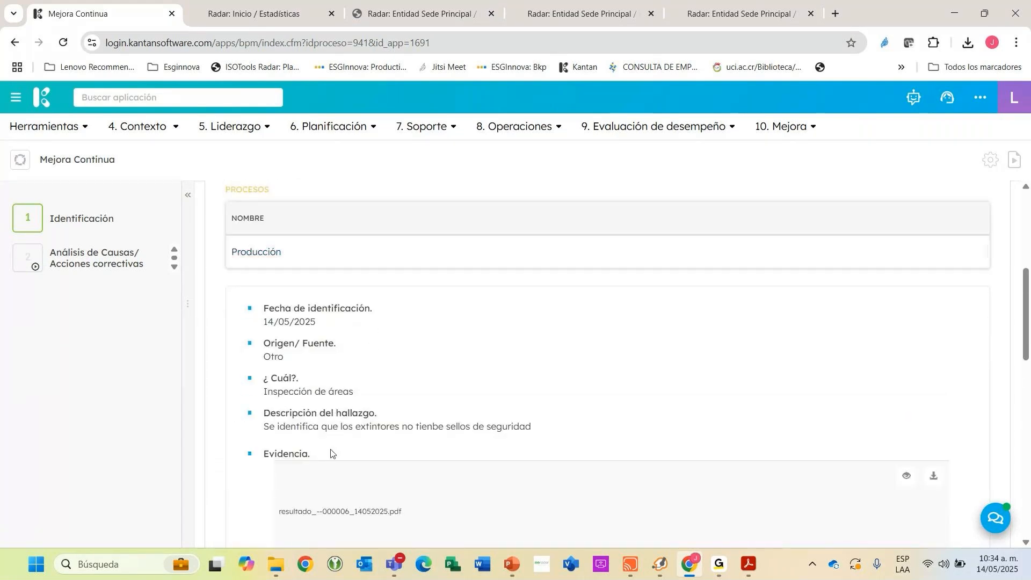
pyautogui.scroll(-1, 320, 448)
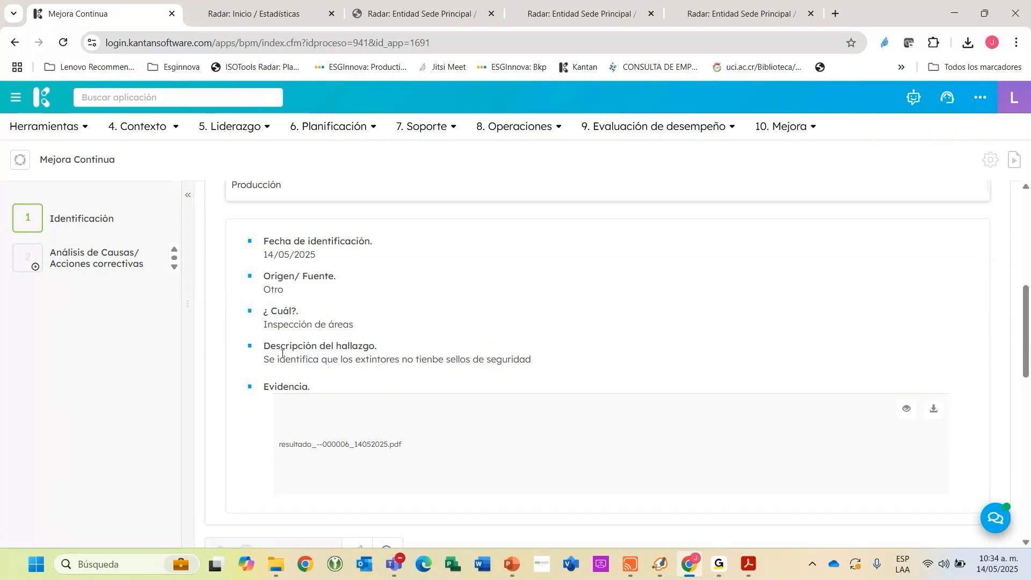
pyautogui.scroll(-10, 320, 343)
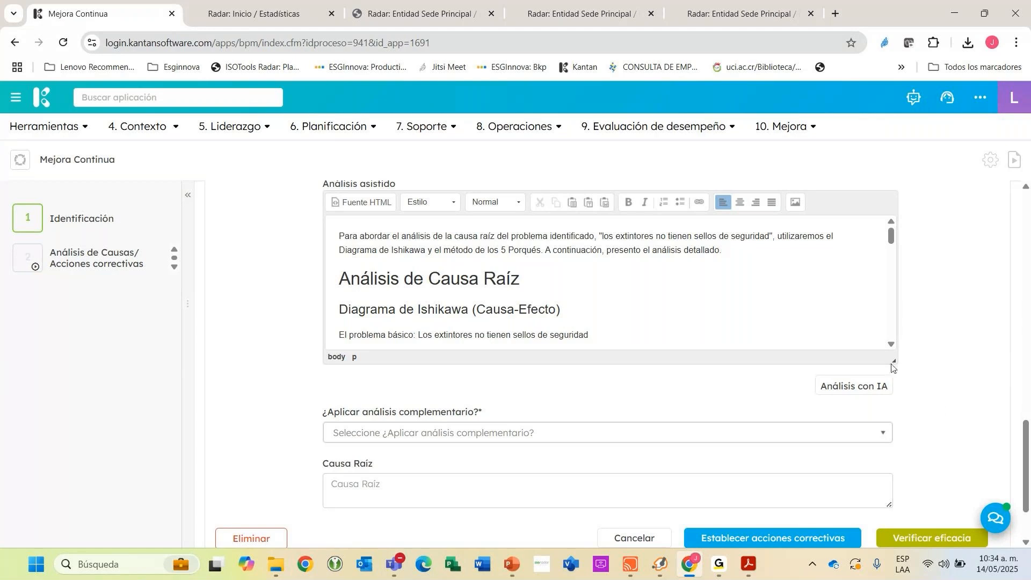
# Enlarge the Análisis asistido box and examine its Ishikawa diagram causes and 5 Porqués analysis.
pyautogui.moveTo(892, 359); pyautogui.dragTo(894, 510)
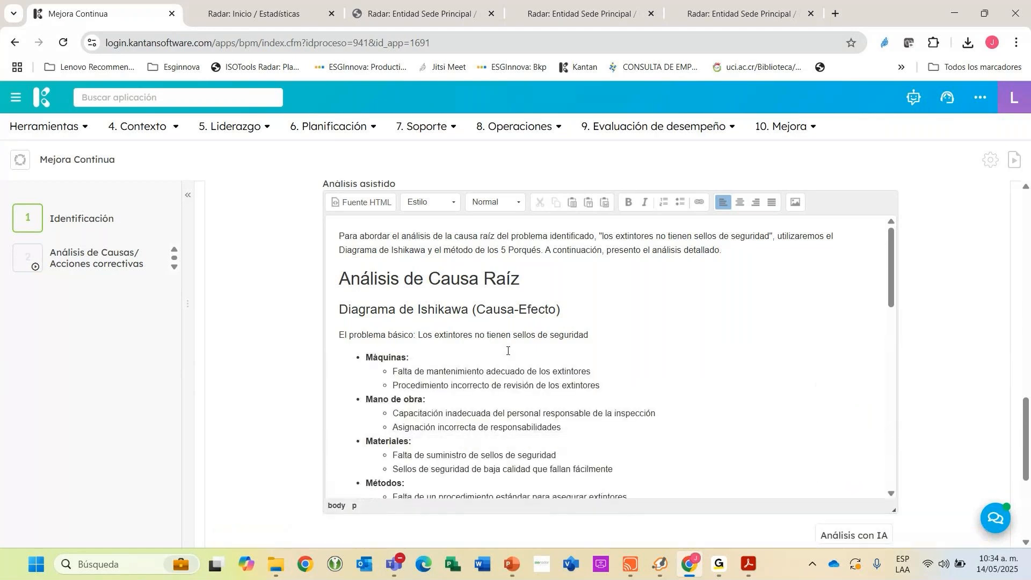
pyautogui.scroll(-1, 431, 271)
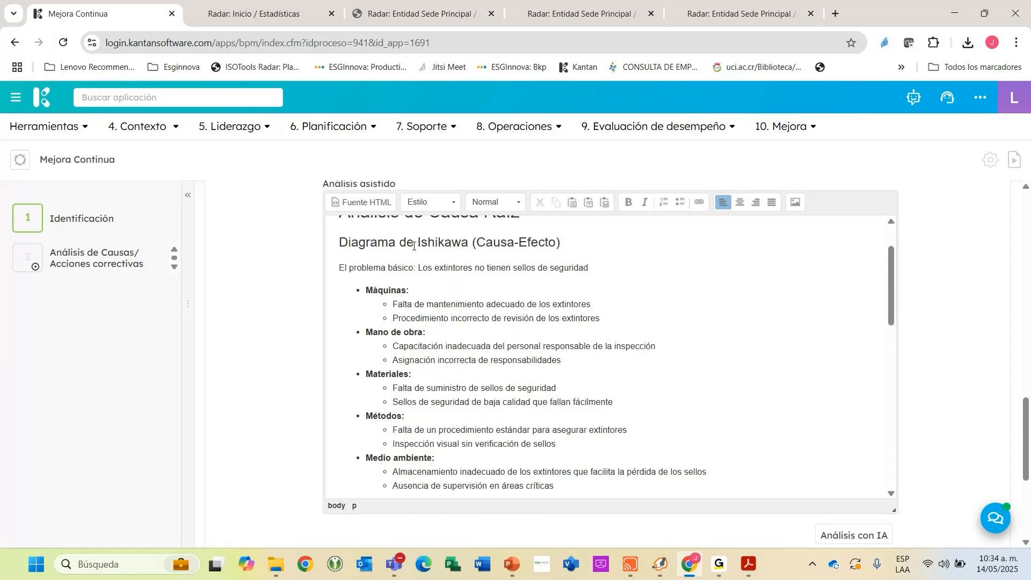
pyautogui.moveTo(340, 218); pyautogui.dragTo(440, 456)
pyautogui.scroll(-1, 442, 451)
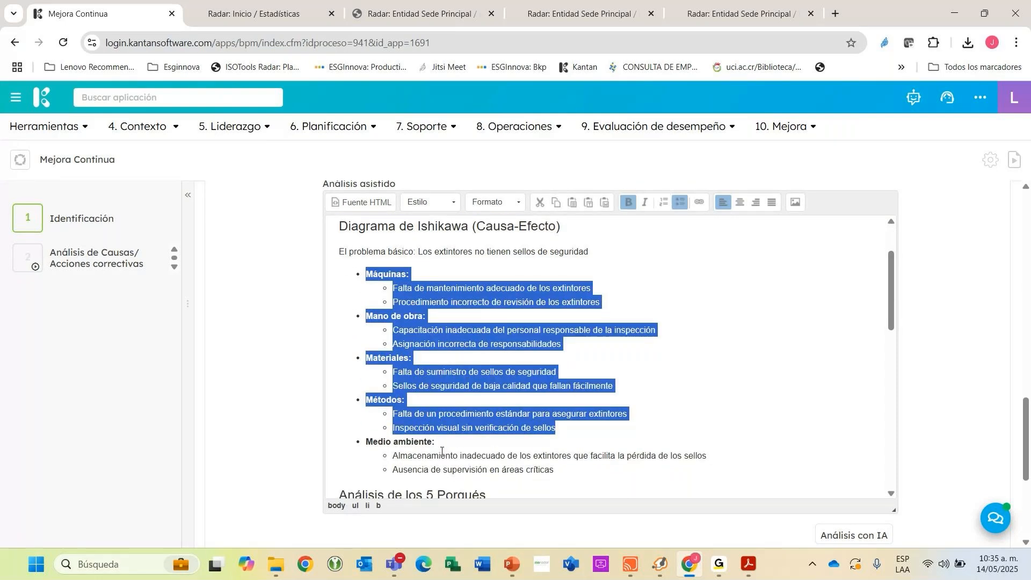
pyautogui.scroll(-4, 442, 451)
pyautogui.scroll(-1, 383, 285)
# Compare the finding's identification data with the AI analysis, examining its proposed corrective actions and controls to prevent repetition.
pyautogui.scroll(1, 1010, 353)
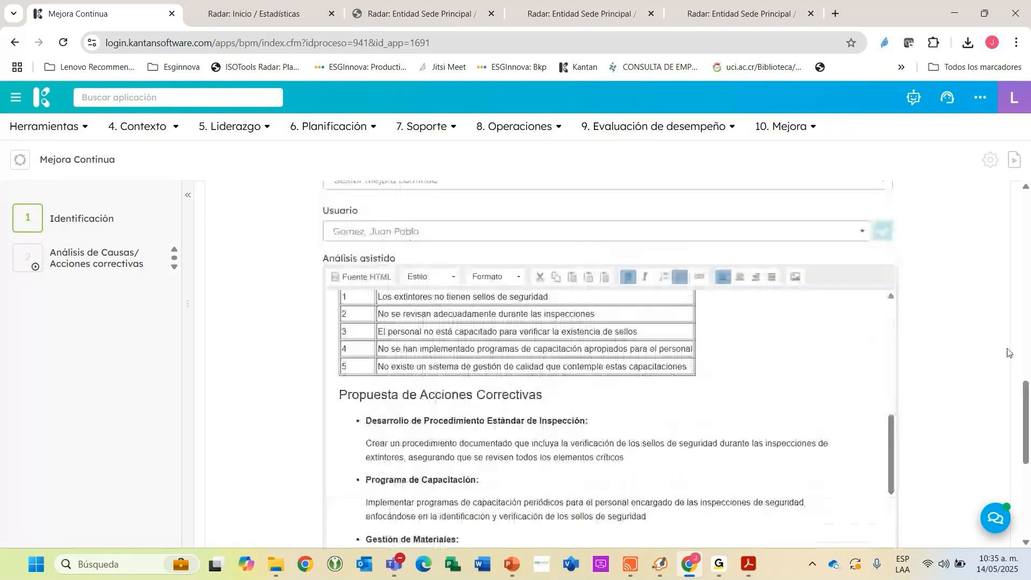
pyautogui.scroll(3, 1009, 353)
pyautogui.scroll(3, 1008, 353)
pyautogui.scroll(-1, 384, 405)
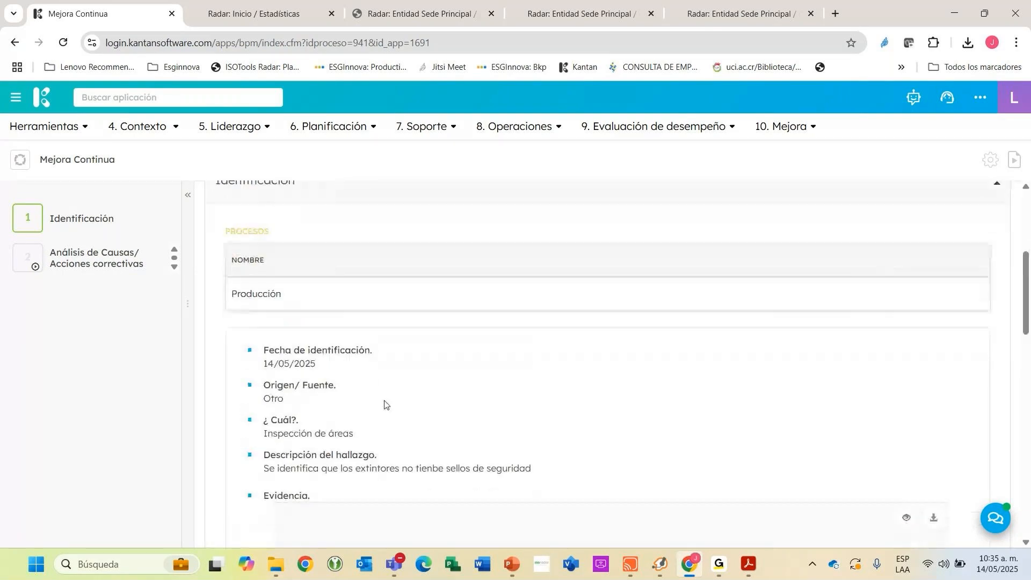
pyautogui.scroll(-2, 316, 280)
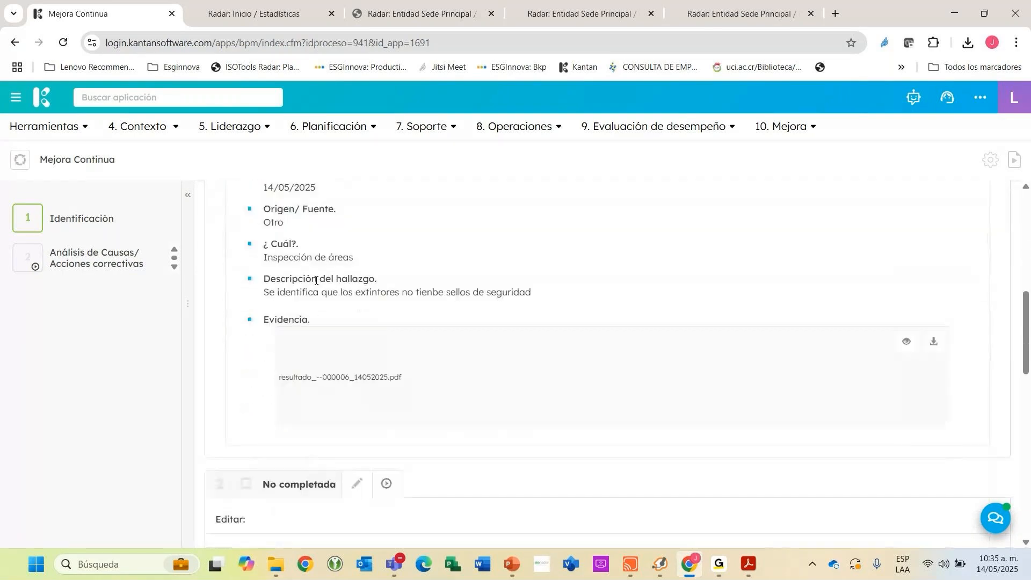
pyautogui.scroll(-10, 376, 284)
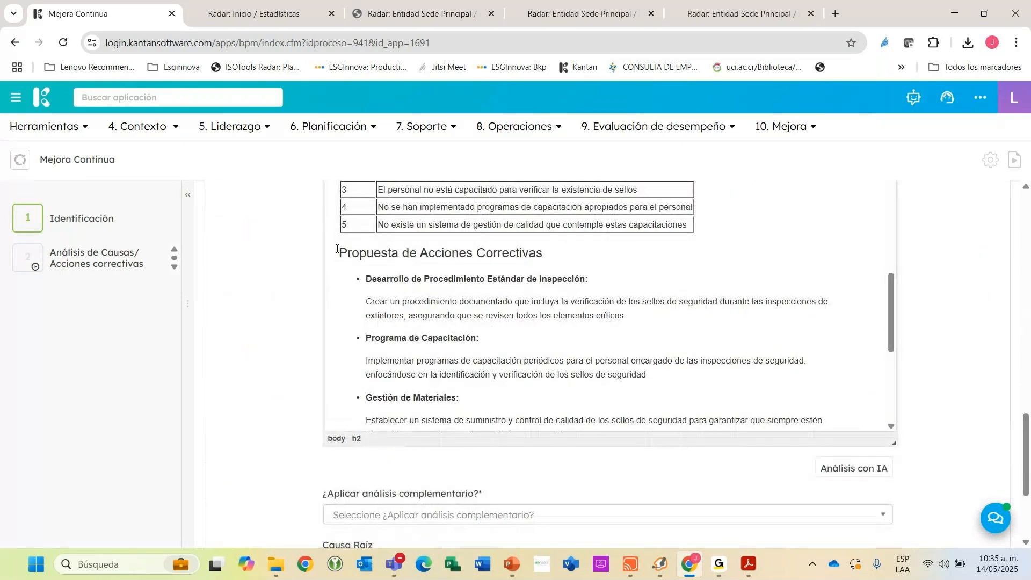
pyautogui.moveTo(337, 249); pyautogui.dragTo(473, 251)
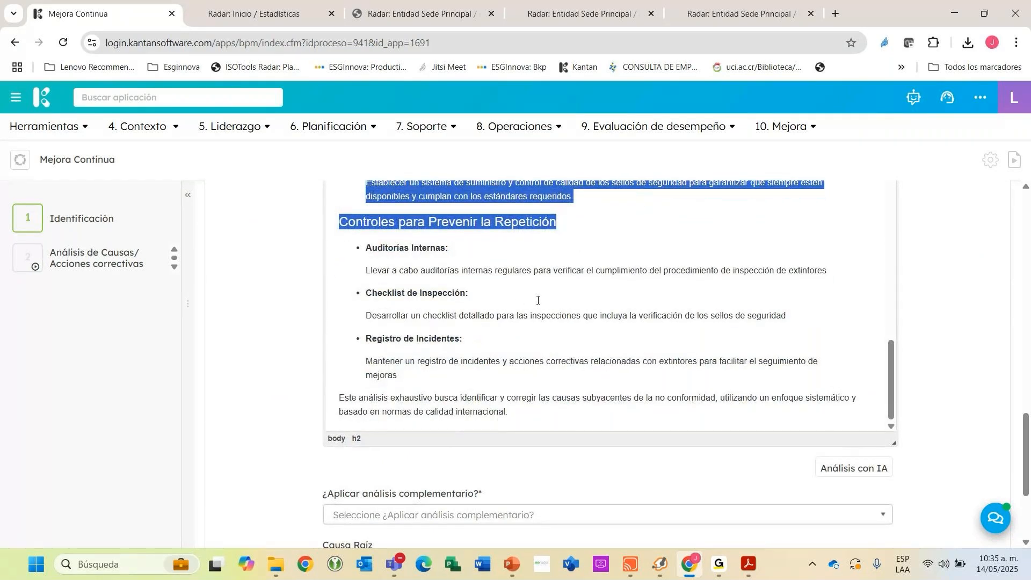
pyautogui.moveTo(373, 267); pyautogui.dragTo(830, 275)
pyautogui.scroll(3, 687, 284)
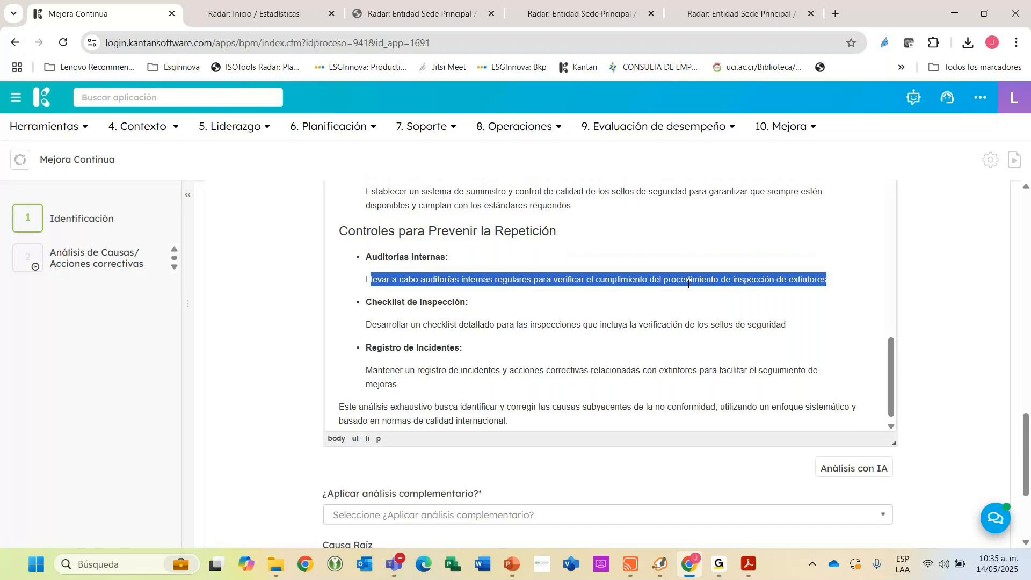
# Review the AI-assisted analysis again, examining its controls to prevent repetition, the 5 Porqués table and the Ishikawa causes.
pyautogui.scroll(-3, 687, 284)
pyautogui.scroll(-1, 855, 285)
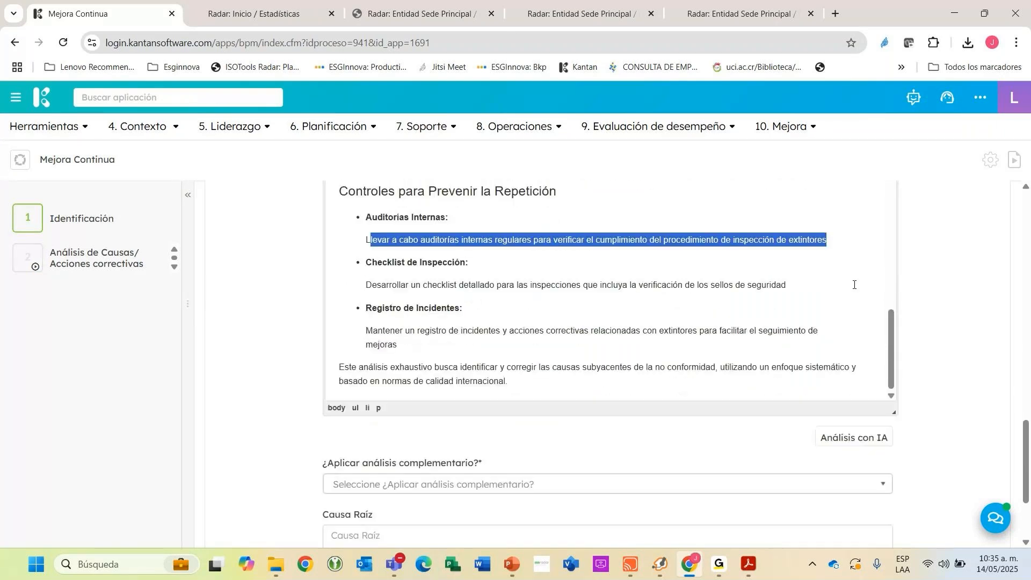
pyautogui.scroll(5, 442, 260)
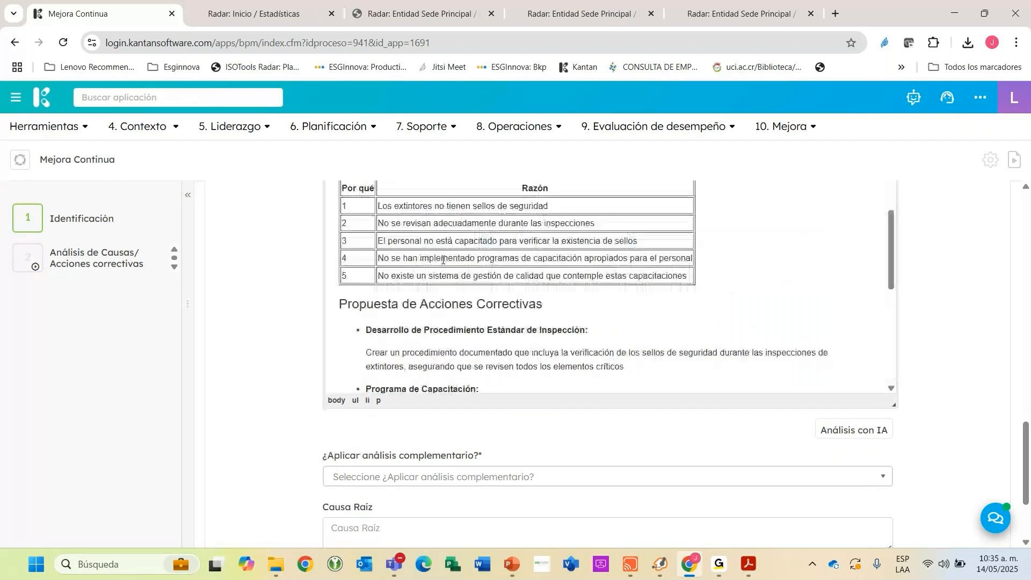
pyautogui.scroll(-10, 443, 260)
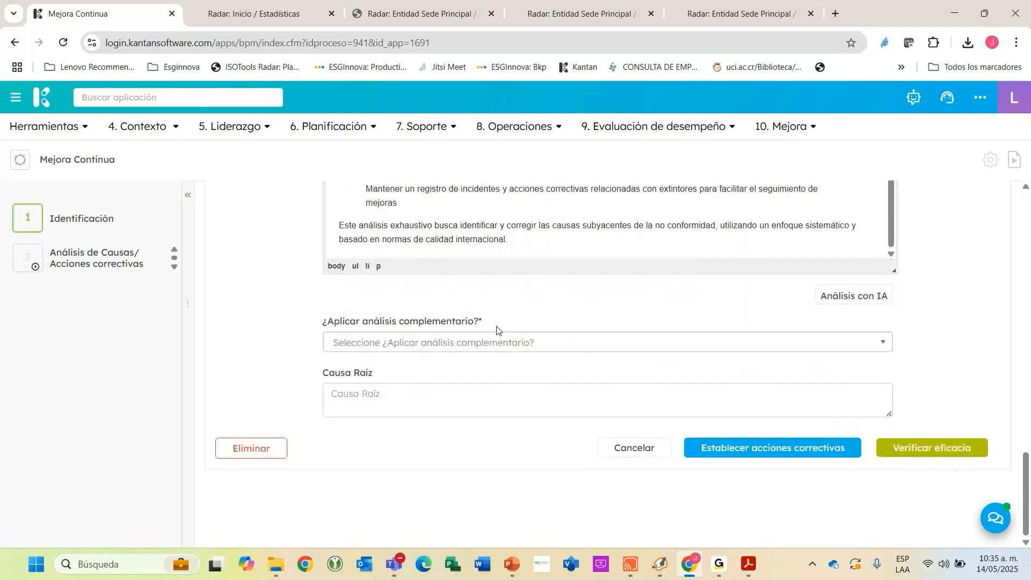
pyautogui.scroll(5, 541, 310)
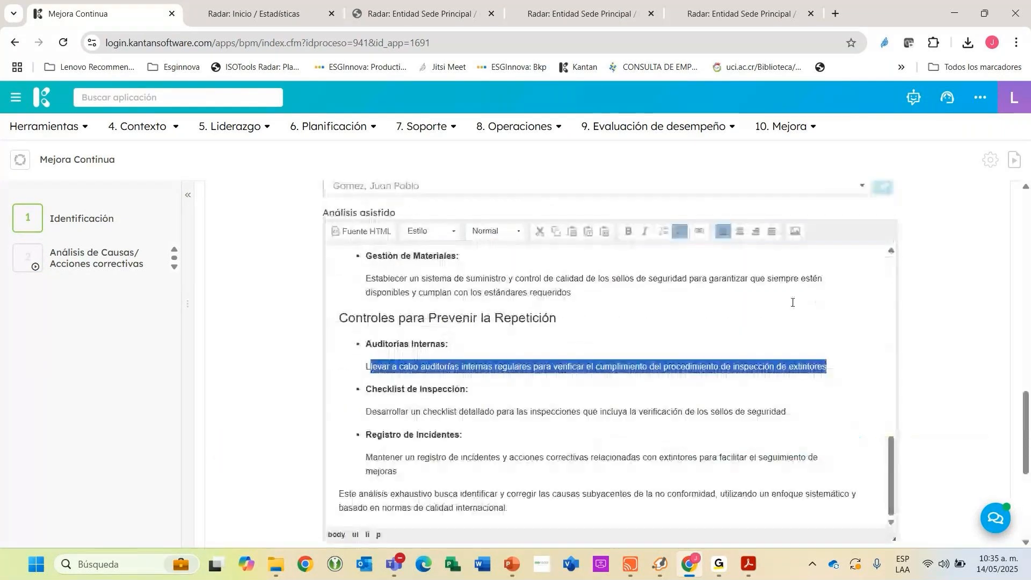
pyautogui.scroll(3, 810, 296)
pyautogui.scroll(5, 827, 302)
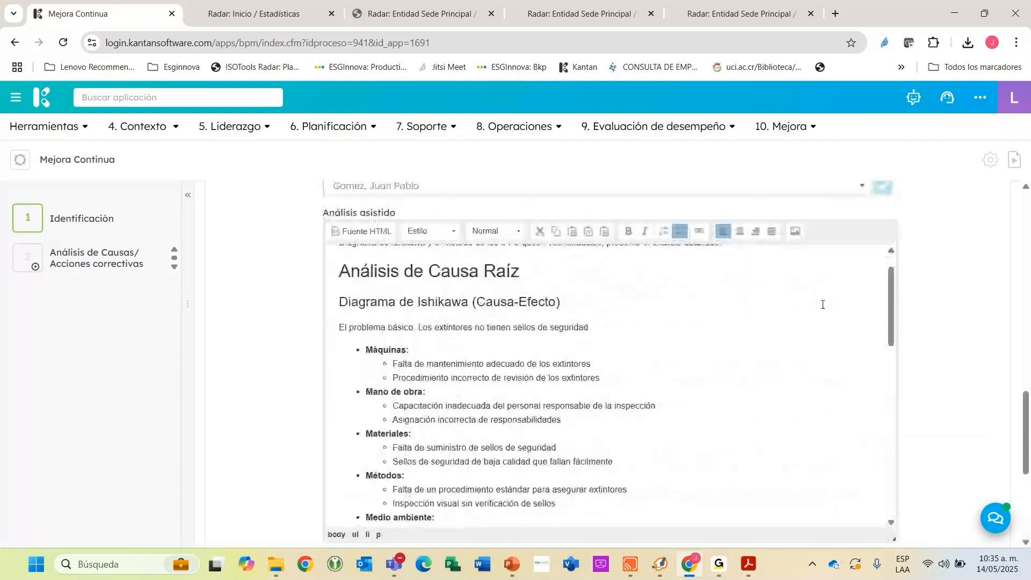
# Set "¿Aplicar análisis complementario?" to Sí below the assisted analysis.
pyautogui.scroll(-8, 822, 305)
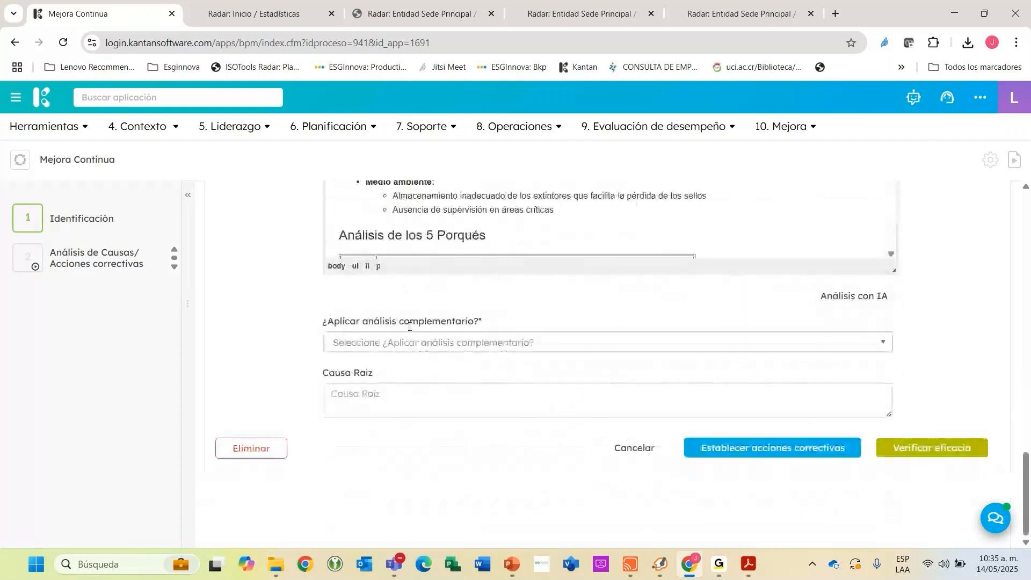
pyautogui.click(395, 349)
pyautogui.click(379, 386)
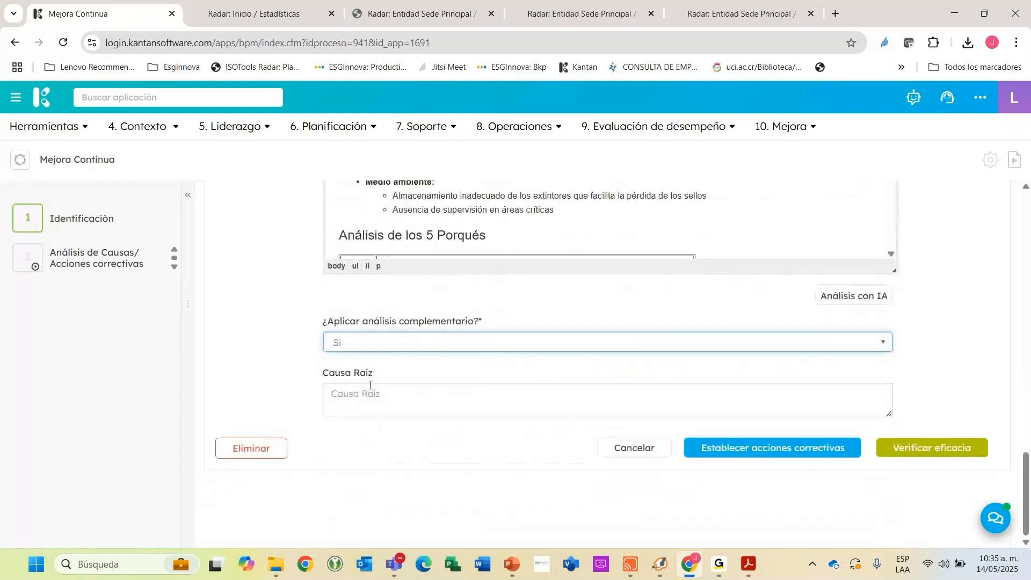
# Choose "5 ¿Porqués?" as the Tipo de Análisis and add two more ¿Por qué? rows to its table.
pyautogui.scroll(-1, 368, 340)
pyautogui.click(363, 341)
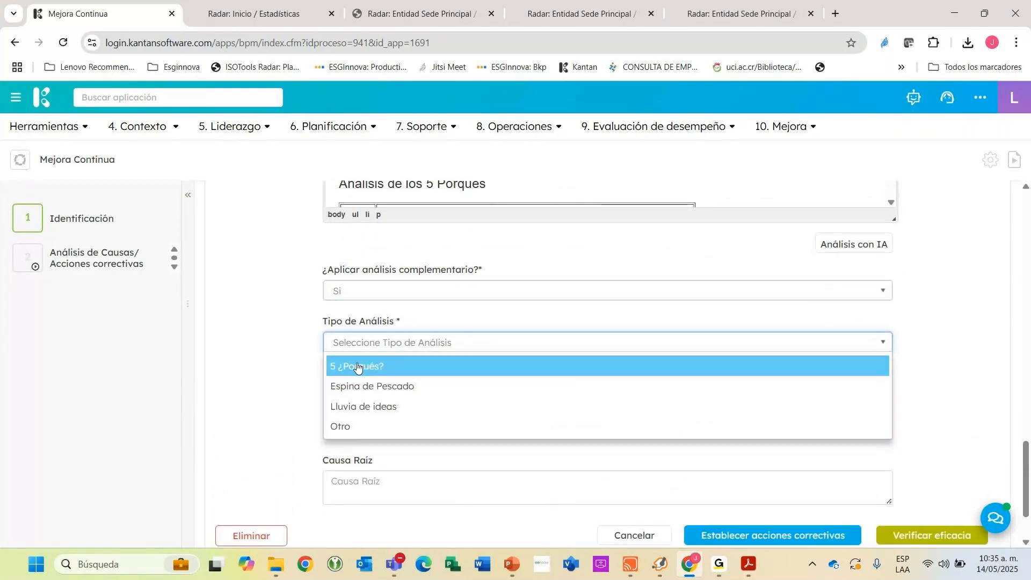
pyautogui.click(365, 365)
pyautogui.click(325, 406)
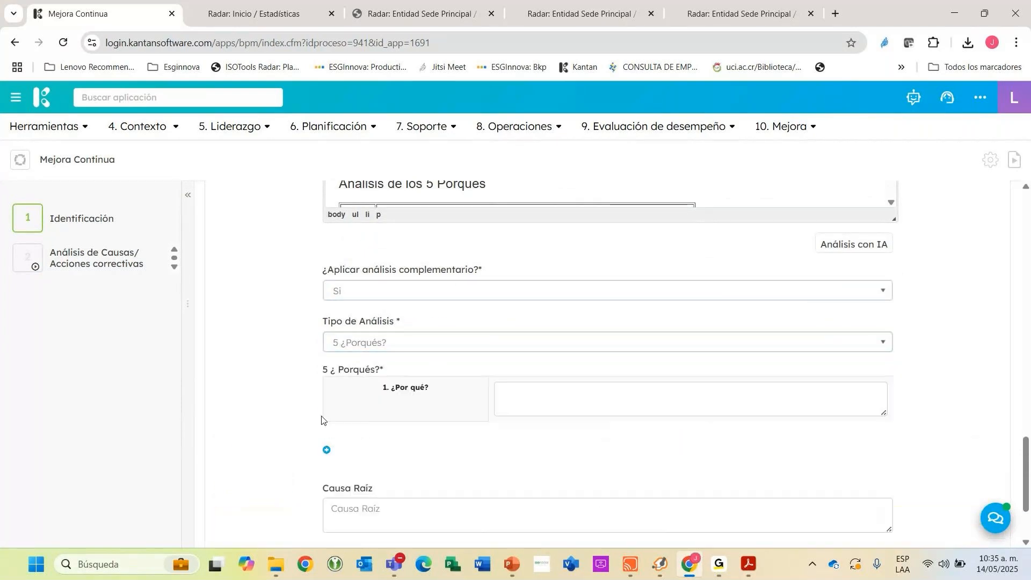
pyautogui.click(328, 452)
pyautogui.click(326, 495)
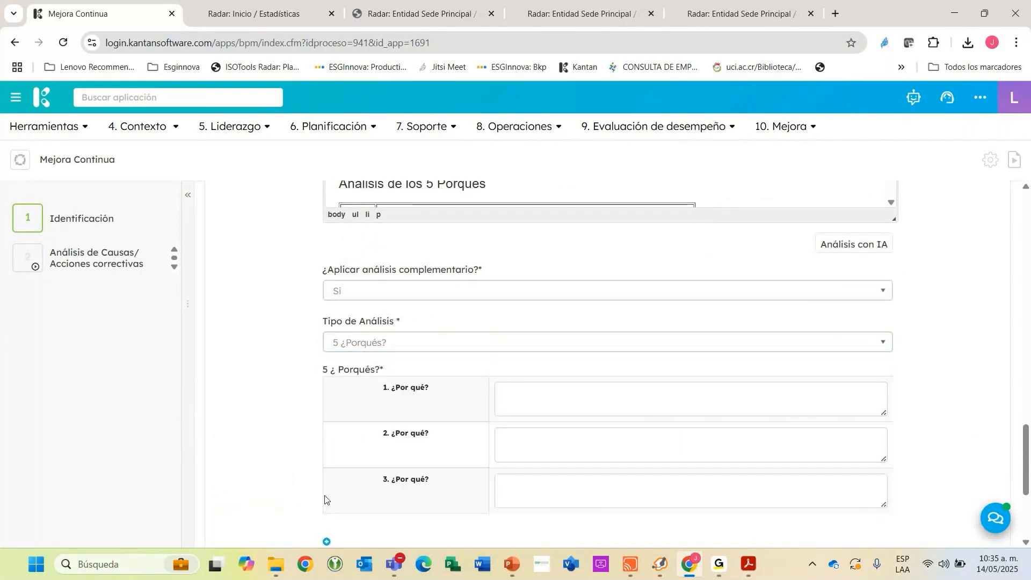
# Switch the Tipo de Análisis to Espina de Pescado, add one row to each Causa table and look over the fields.
pyautogui.click(382, 344)
pyautogui.click(373, 381)
pyautogui.scroll(-3, 465, 370)
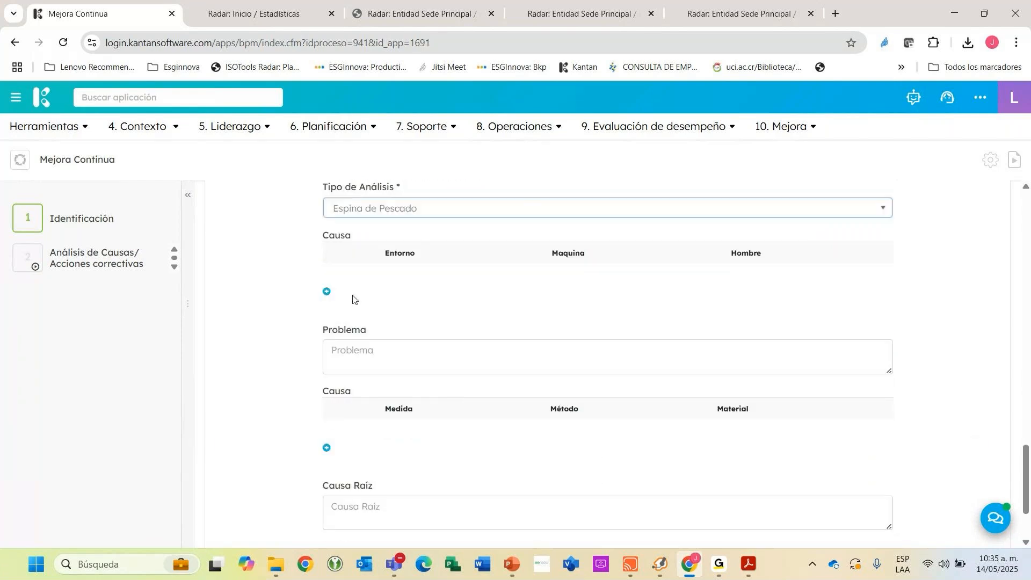
pyautogui.click(326, 291)
pyautogui.scroll(-3, 329, 294)
pyautogui.click(326, 359)
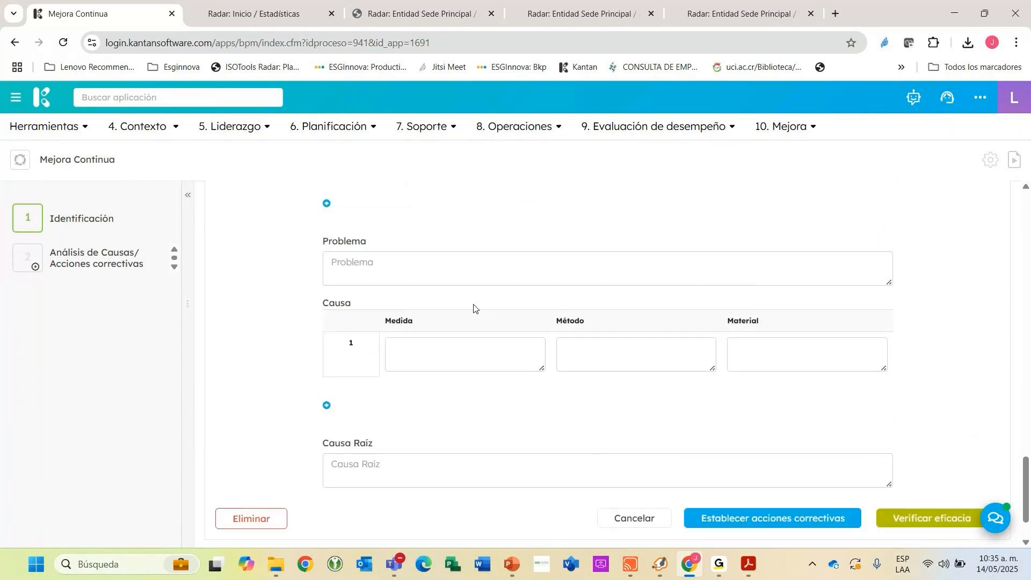
pyautogui.scroll(2, 478, 304)
pyautogui.scroll(2, 537, 279)
pyautogui.scroll(-2, 494, 269)
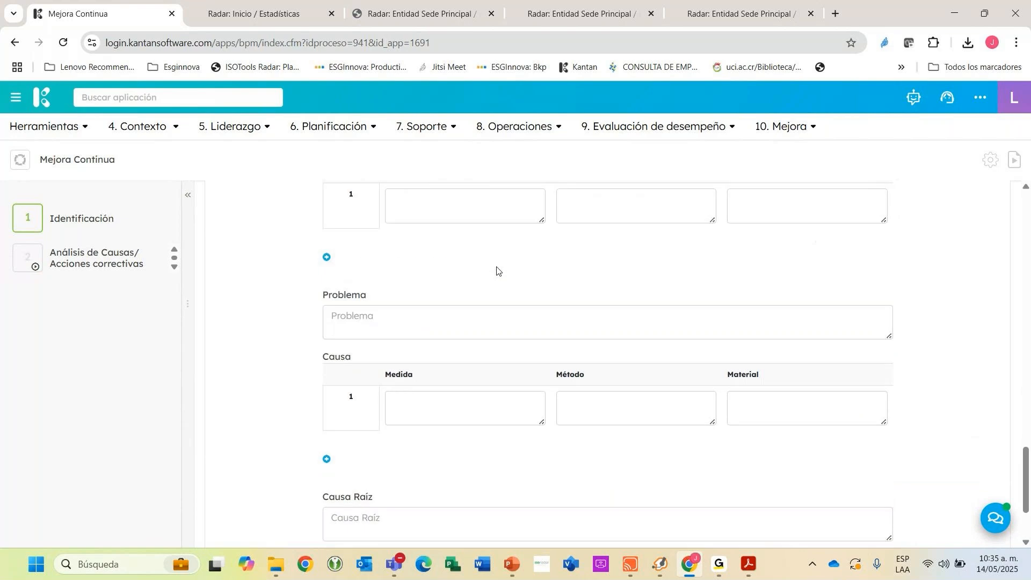
# Set the Tipo de Análisis to Otro and submit the stage with Establecer acciones correctivas.
pyautogui.scroll(2, 443, 254)
pyautogui.scroll(1, 443, 255)
pyautogui.click(435, 273)
pyautogui.click(365, 359)
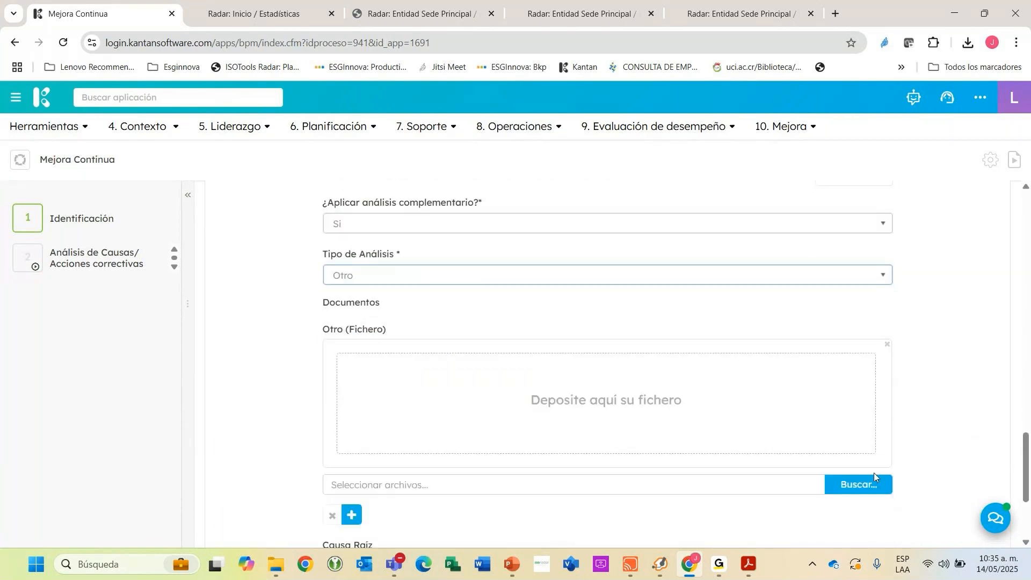
pyautogui.scroll(-3, 894, 423)
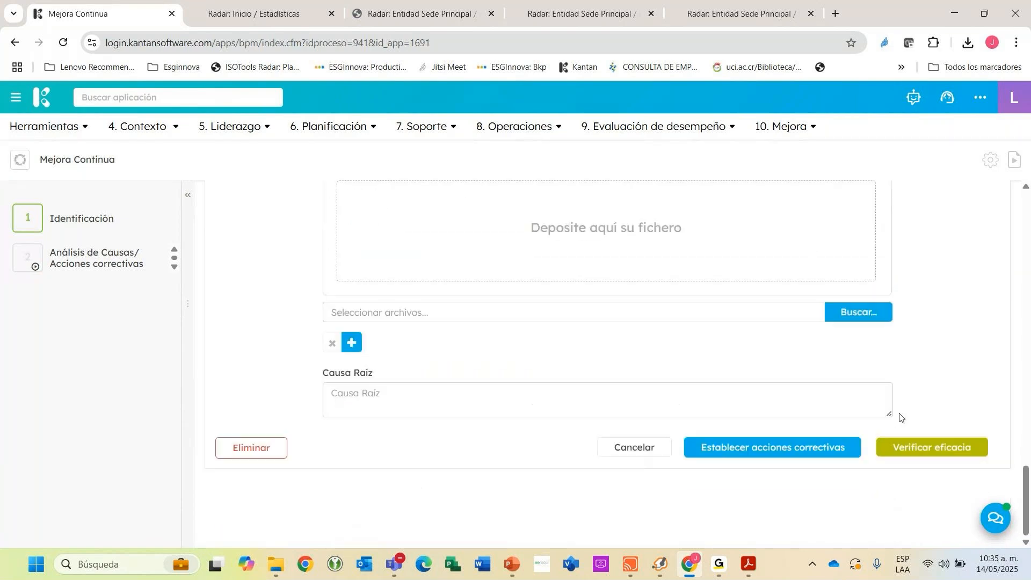
pyautogui.click(765, 451)
pyautogui.click(353, 402)
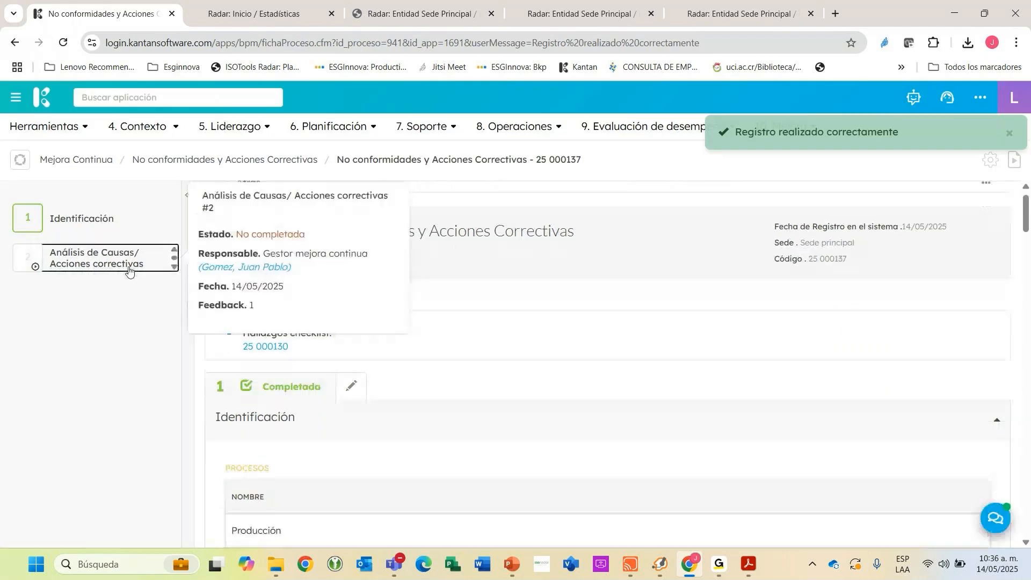
# Go to the Análisis de Causas/ Acciones correctivas stage's task list and start adding an Acciones correctivas task.
pyautogui.click(102, 258)
pyautogui.scroll(-5, 338, 434)
pyautogui.scroll(-15, 338, 434)
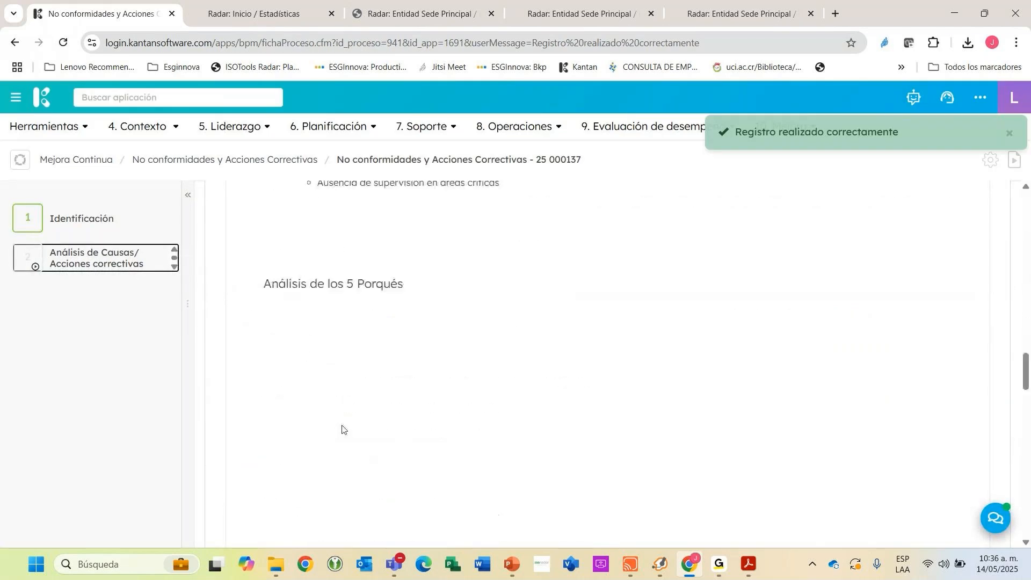
pyautogui.click(279, 453)
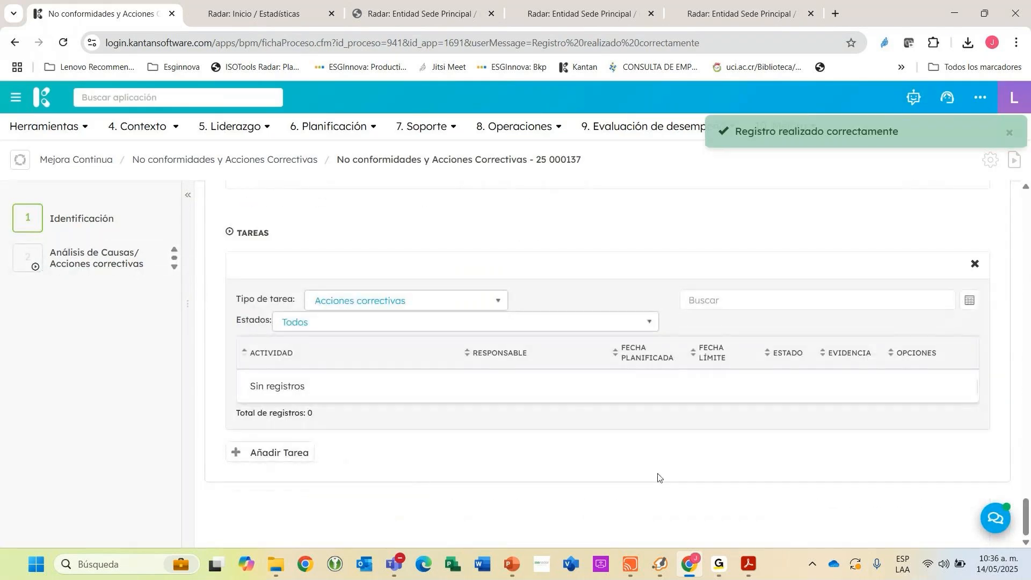
pyautogui.scroll(7, 520, 290)
pyautogui.scroll(-2, 391, 298)
pyautogui.scroll(-8, 390, 298)
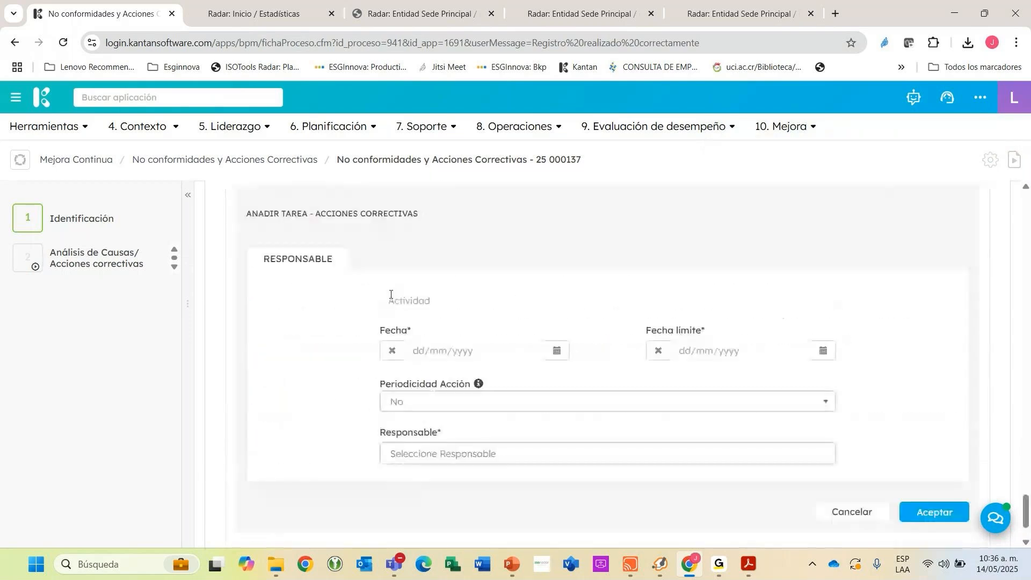
# Copy the Programa de Capacitación proposal text from the assisted analysis into the new task's Actividad field.
pyautogui.scroll(12, 389, 295)
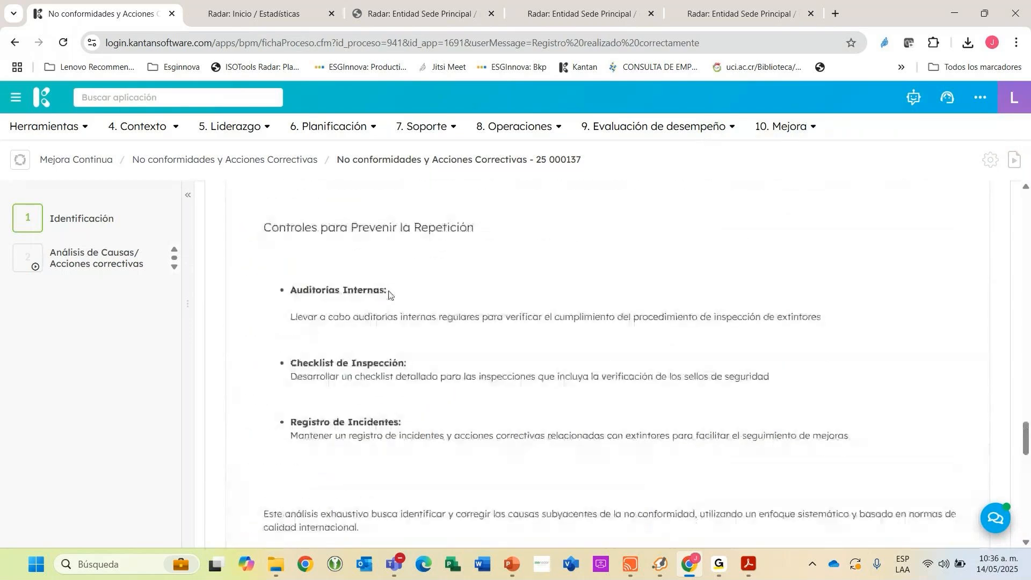
pyautogui.scroll(4, 364, 333)
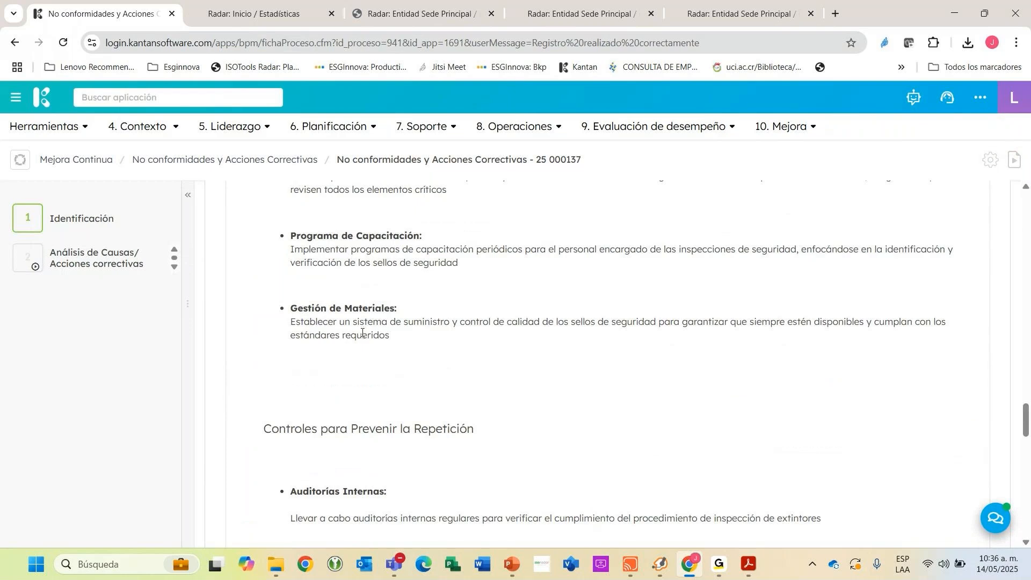
pyautogui.moveTo(291, 249); pyautogui.dragTo(484, 268)
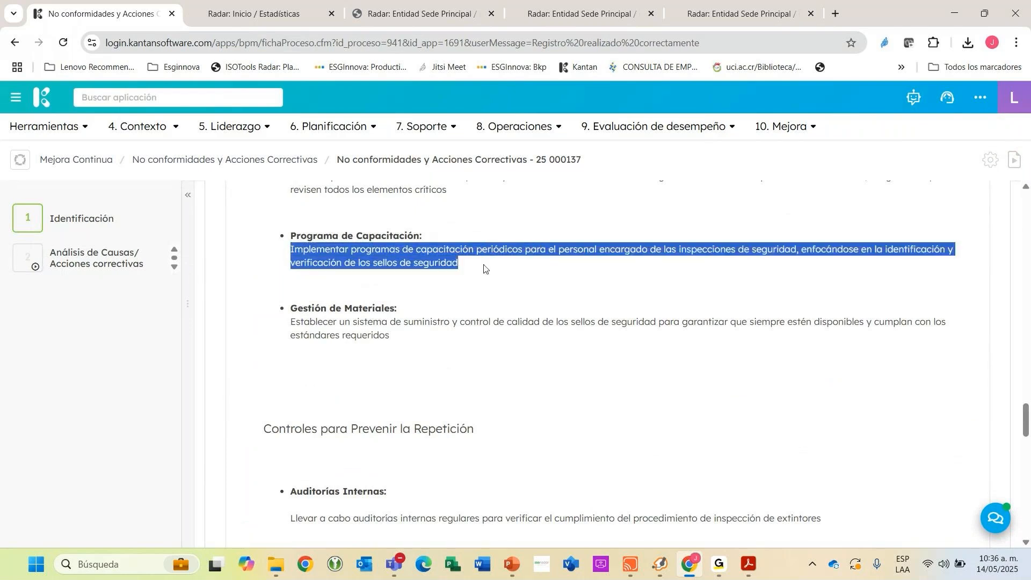
pyautogui.scroll(-5, 505, 311)
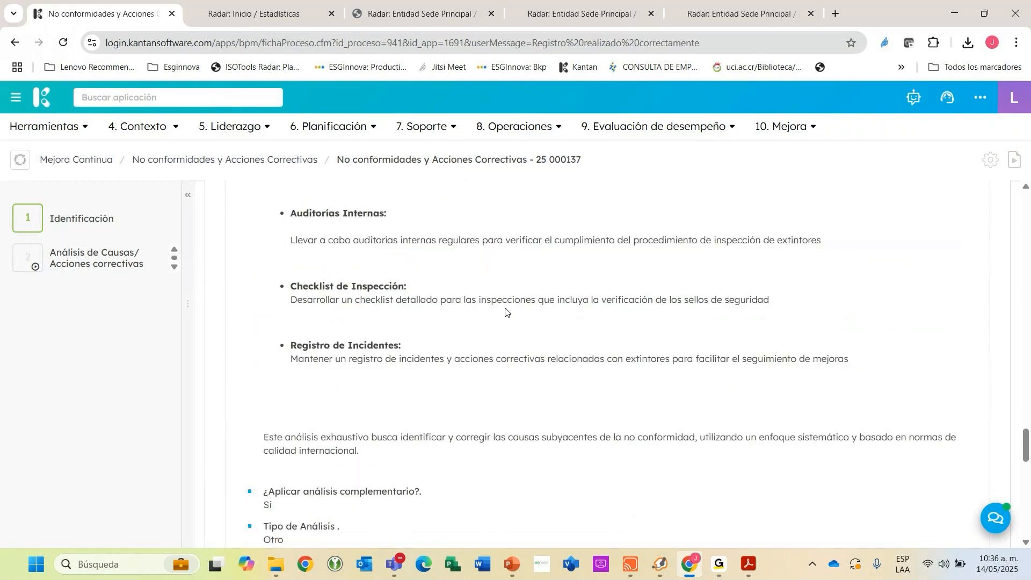
pyautogui.scroll(-10, 505, 310)
pyautogui.click(534, 300)
pyautogui.hotkey('ctrl', 'v')
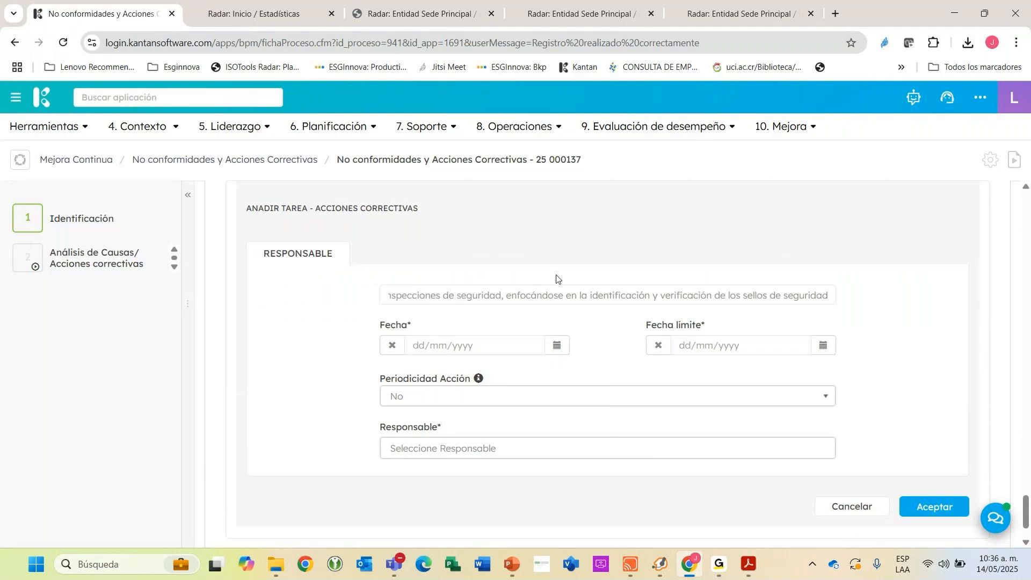
# Set the task's Fecha to 14/05/2025 and its Fecha límite to 31/05/2025.
pyautogui.click(557, 345)
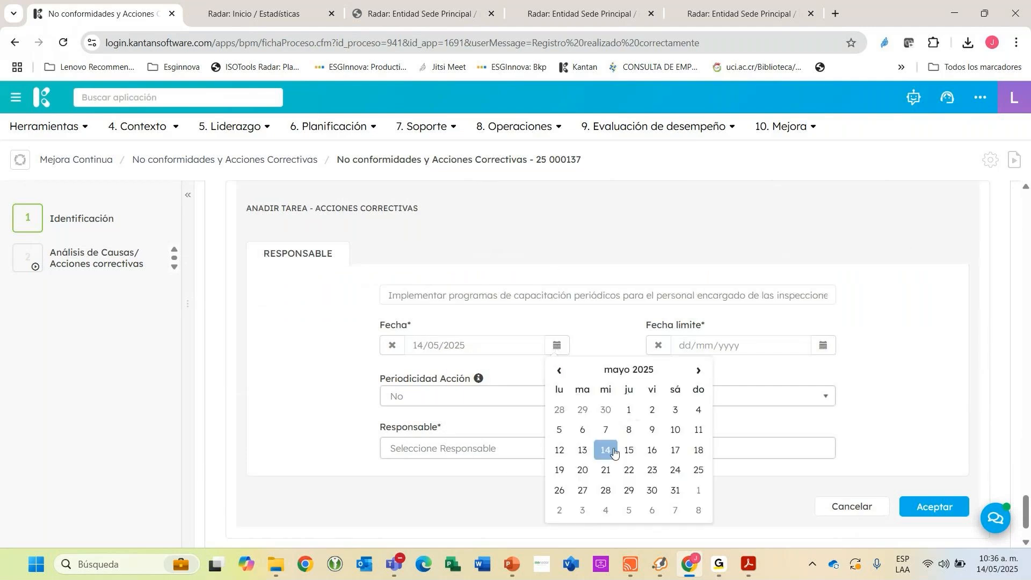
pyautogui.click(614, 453)
pyautogui.click(823, 345)
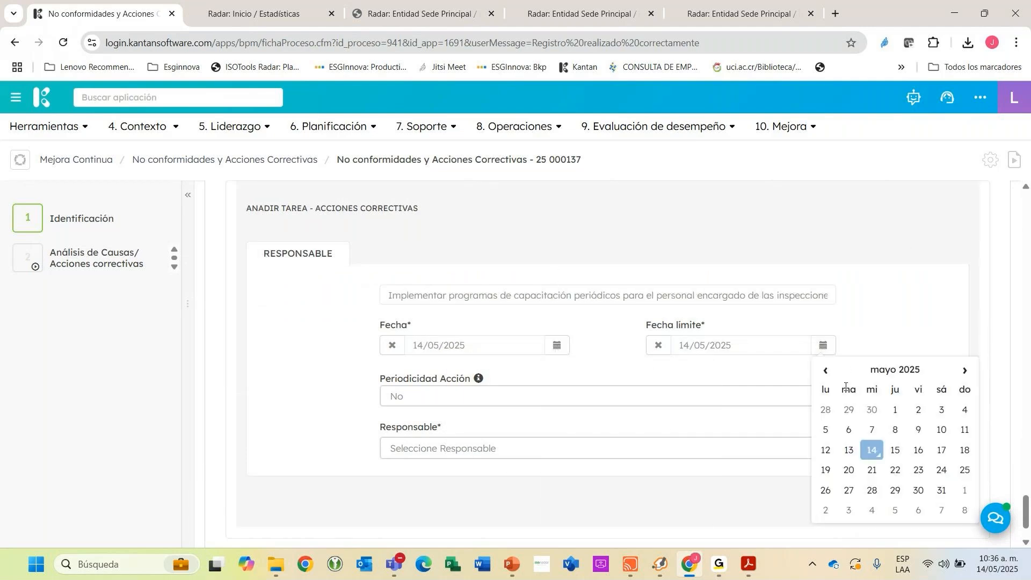
pyautogui.click(941, 491)
# Search for the responsible person by first name, assign them as the task's Responsable and save the task.
pyautogui.click(408, 448)
pyautogui.write('j')
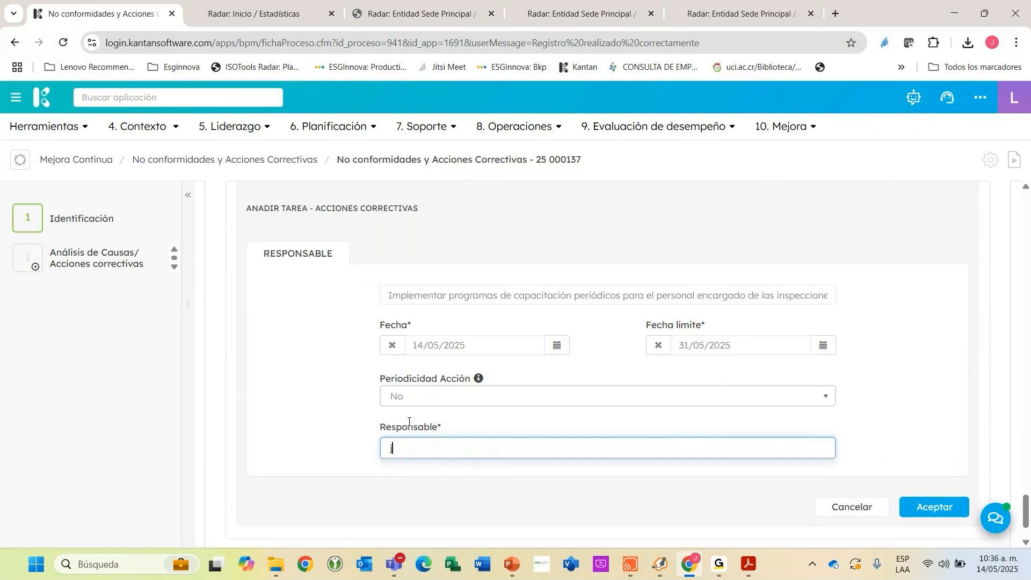
pyautogui.write('uan')
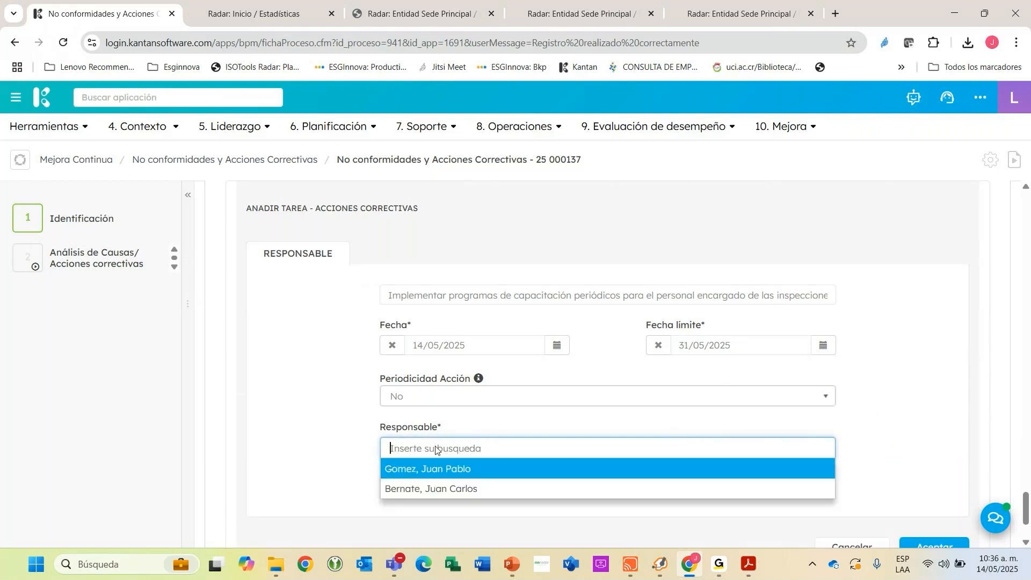
pyautogui.click(446, 467)
pyautogui.click(929, 527)
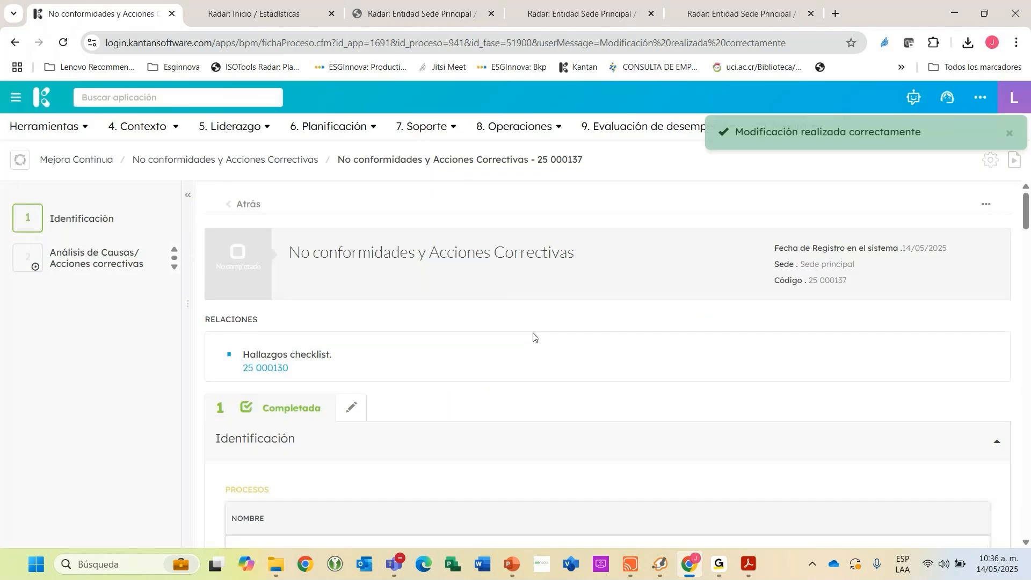
# Go to the Análisis de Causas/ Acciones correctivas stage's task list and open the corrective action task about training programmes.
pyautogui.scroll(-5, 484, 333)
pyautogui.click(81, 274)
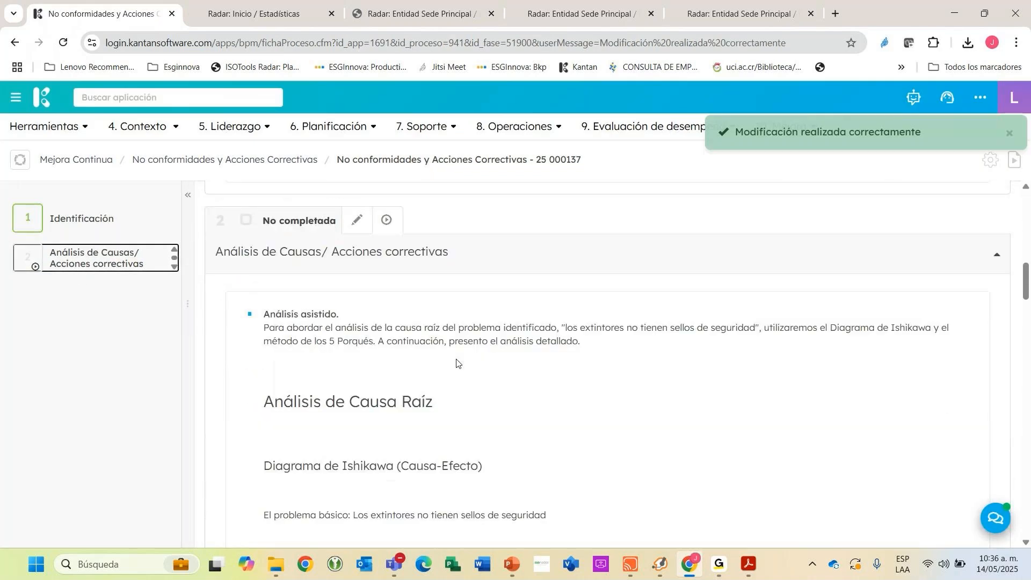
pyautogui.scroll(-5, 457, 364)
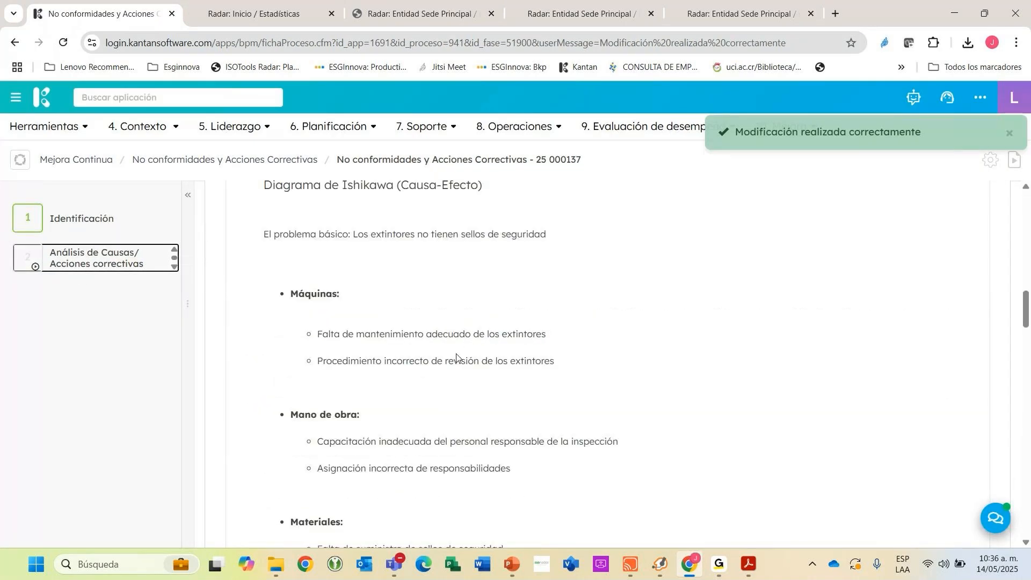
pyautogui.scroll(-10, 458, 357)
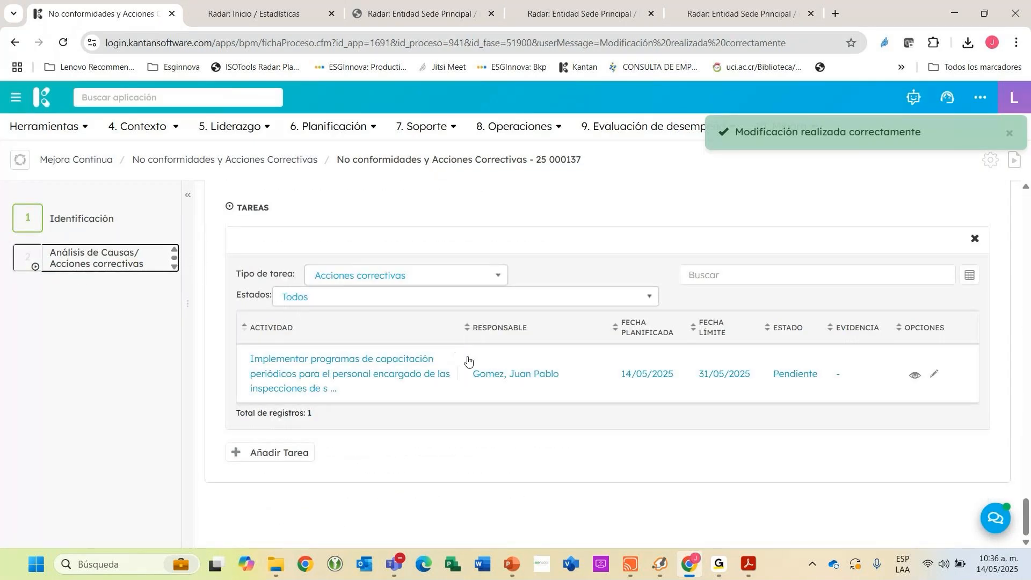
pyautogui.click(701, 375)
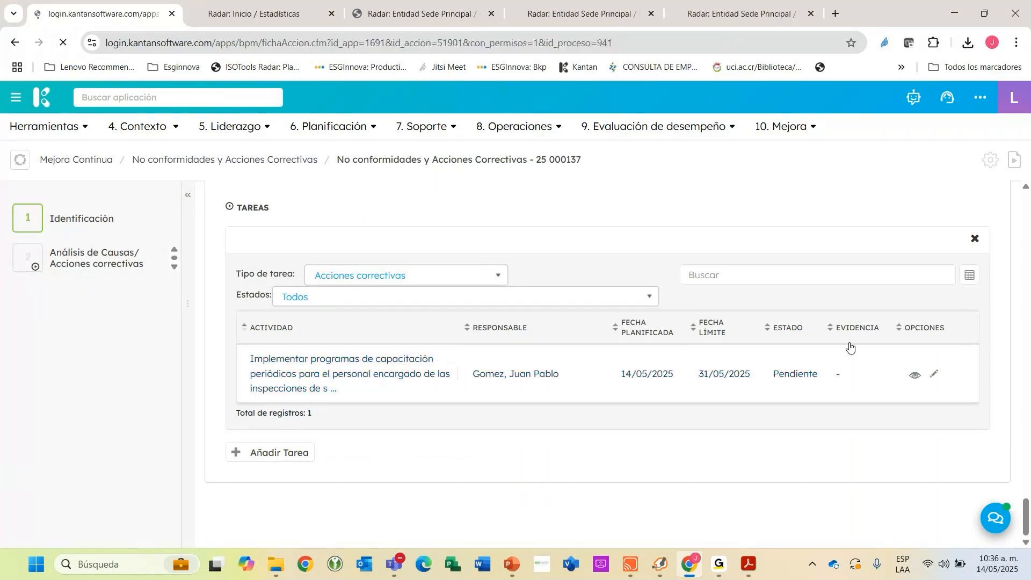
# Start a comment on the corrective action task and enter "Ok ejecutado" as its Comentario.
pyautogui.click(997, 204)
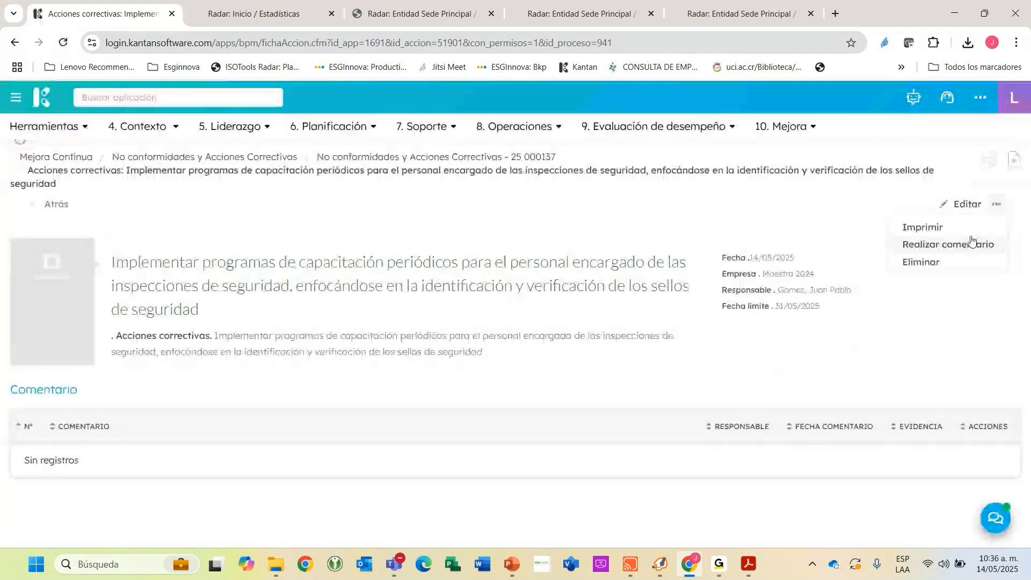
pyautogui.click(969, 246)
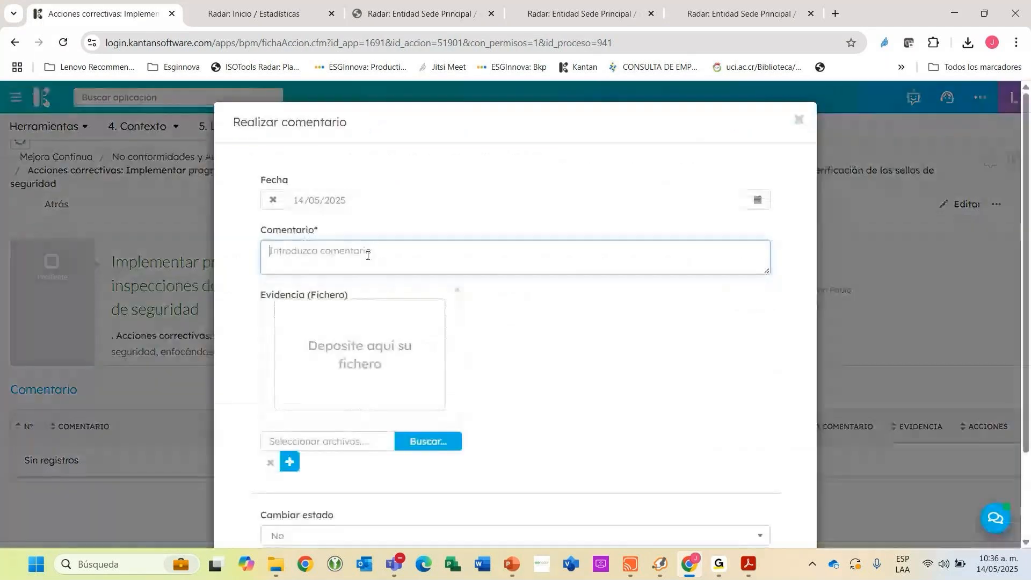
pyautogui.write('Ok ejecuta')
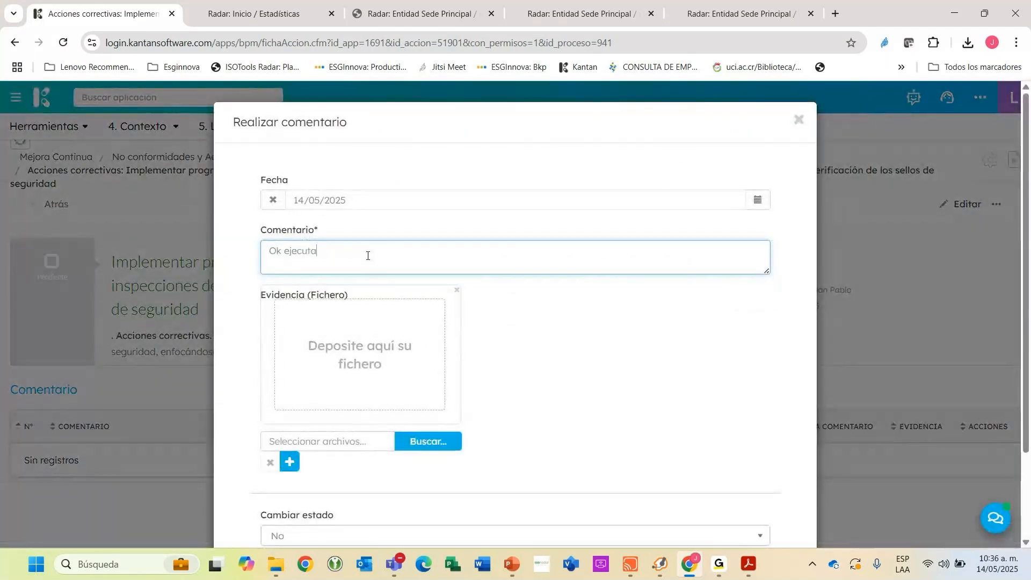
pyautogui.write('do')
# Attach resultado_--000006_14052025.pdf as the comment's evidence, change the task's state to Cerrada and save the comment.
pyautogui.click(424, 445)
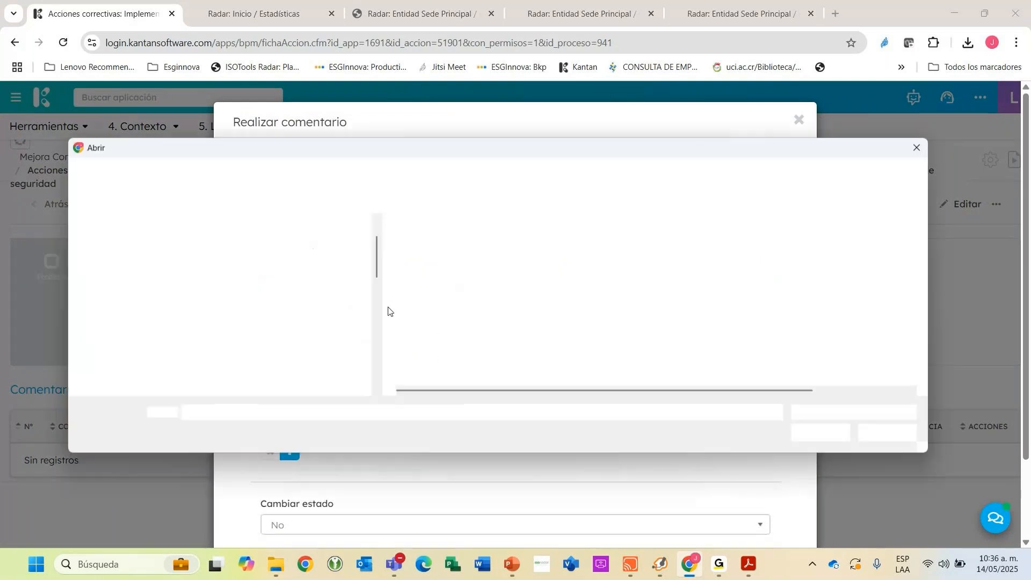
pyautogui.click(430, 261)
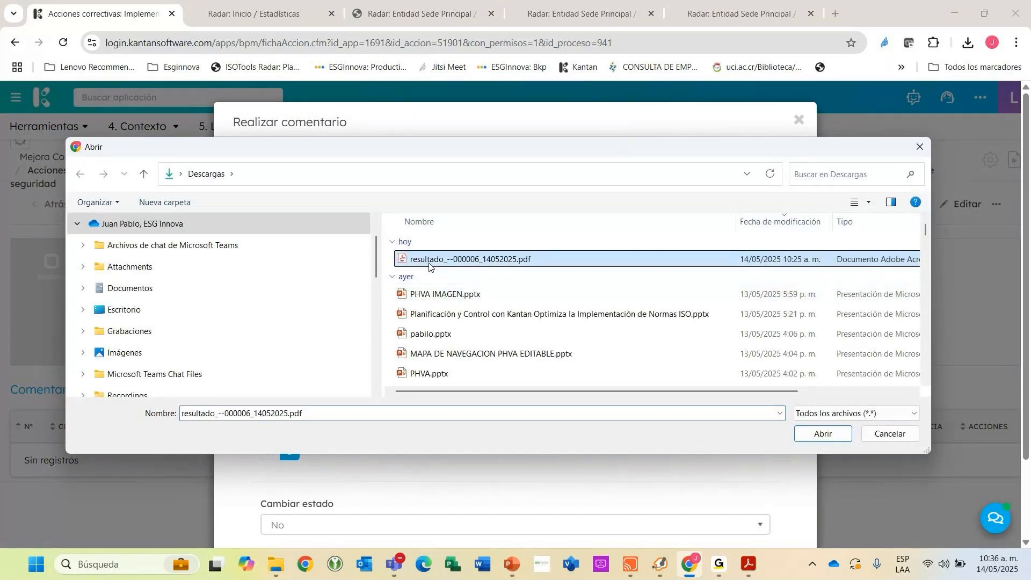
pyautogui.doubleClick(429, 261)
pyautogui.scroll(-2, 428, 311)
pyautogui.click(322, 429)
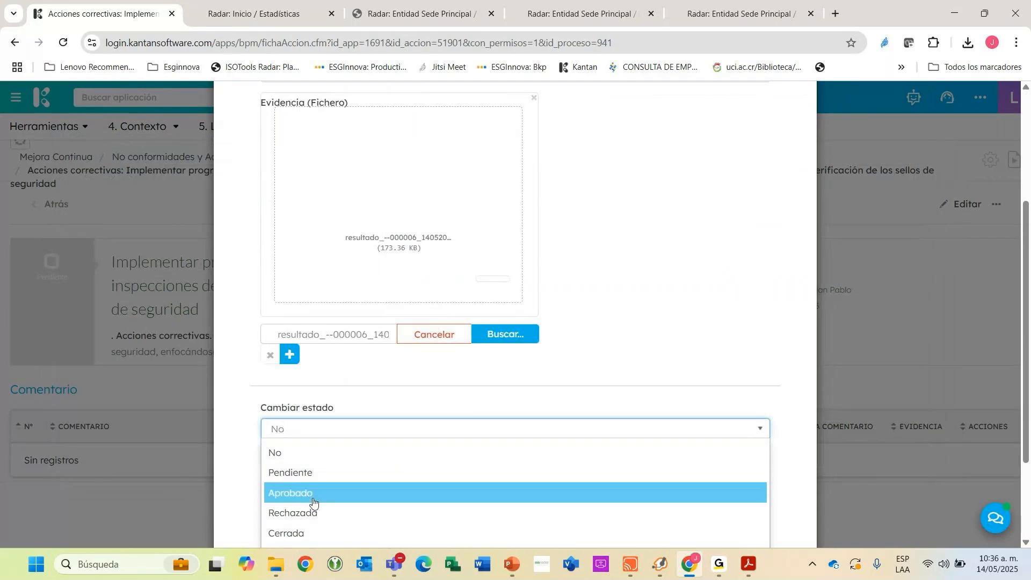
pyautogui.click(317, 532)
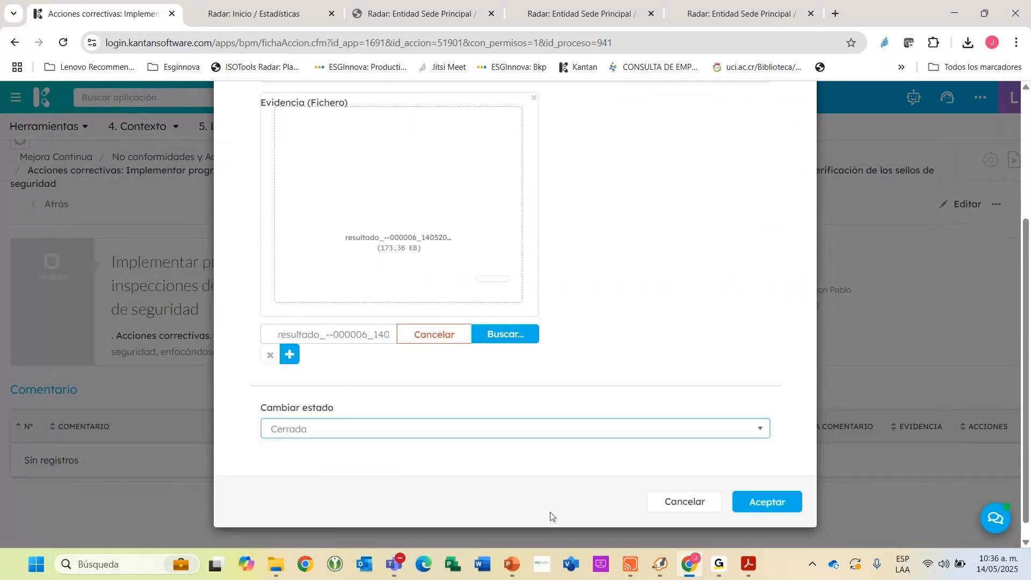
pyautogui.click(766, 503)
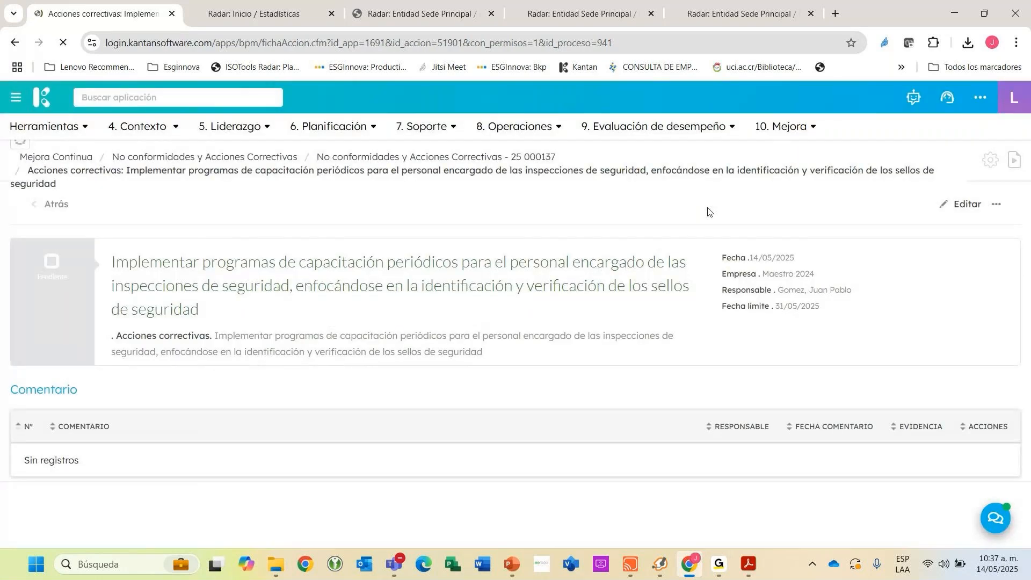
# Review the saved comment's text and date, and preview its PDF evidence.
pyautogui.scroll(-2, 325, 306)
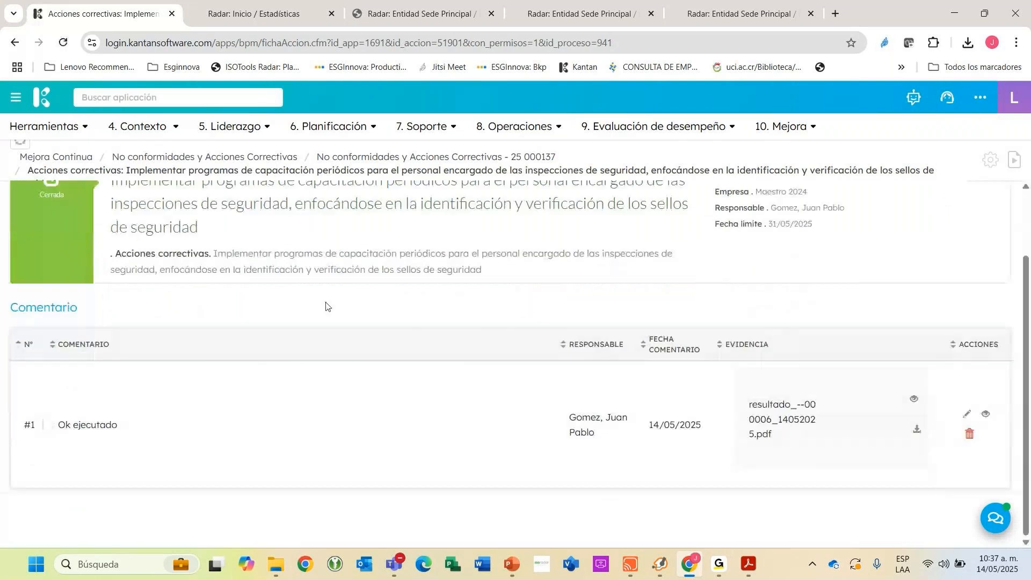
pyautogui.scroll(1, 368, 243)
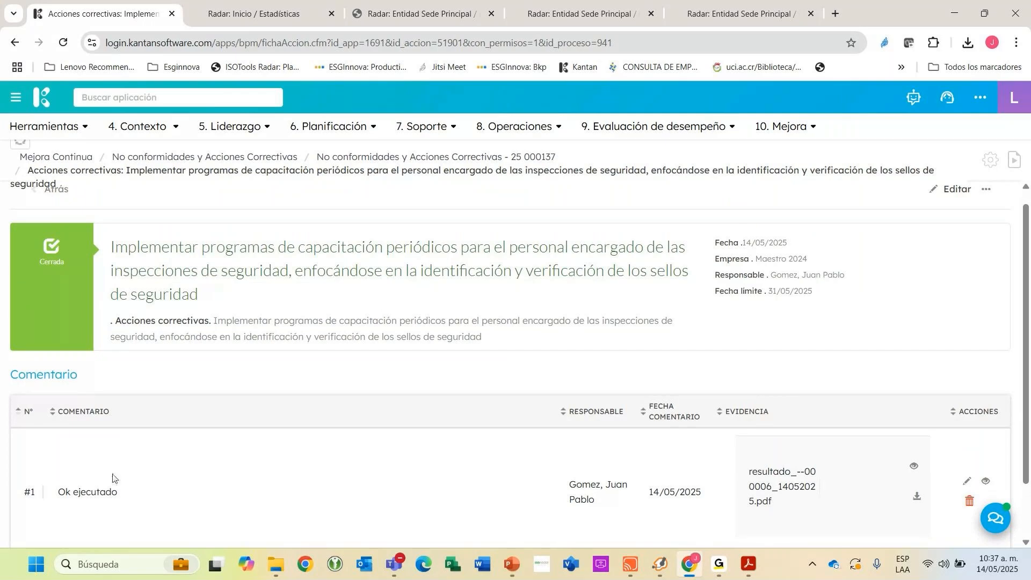
pyautogui.moveTo(73, 502); pyautogui.dragTo(256, 503)
pyautogui.moveTo(665, 493); pyautogui.dragTo(696, 492)
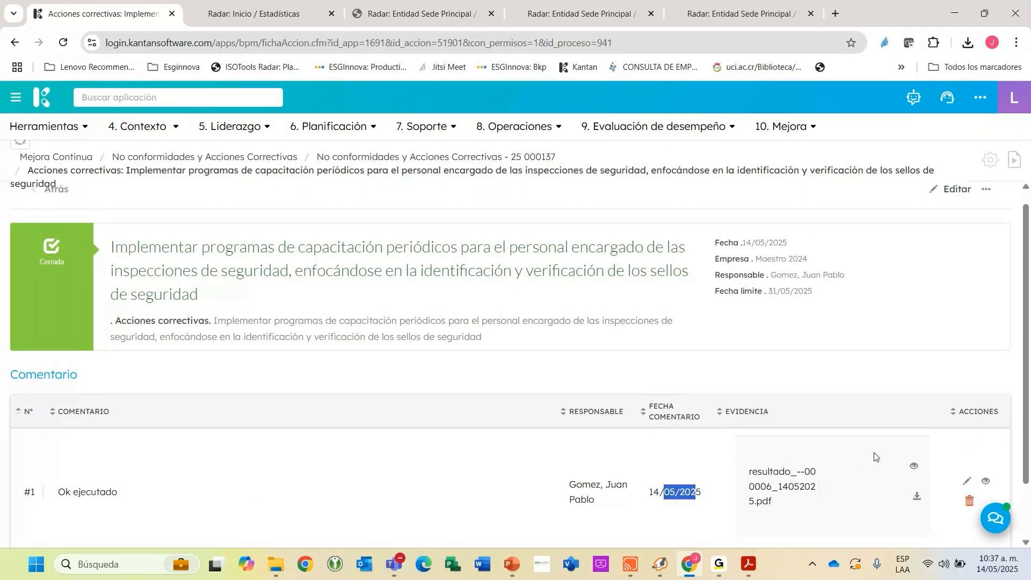
pyautogui.click(914, 466)
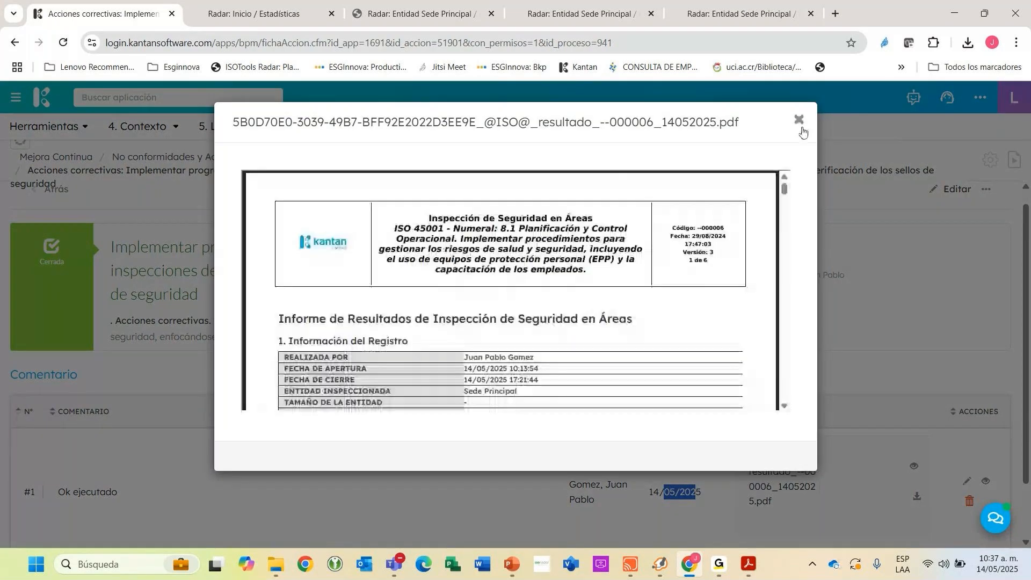
pyautogui.click(798, 124)
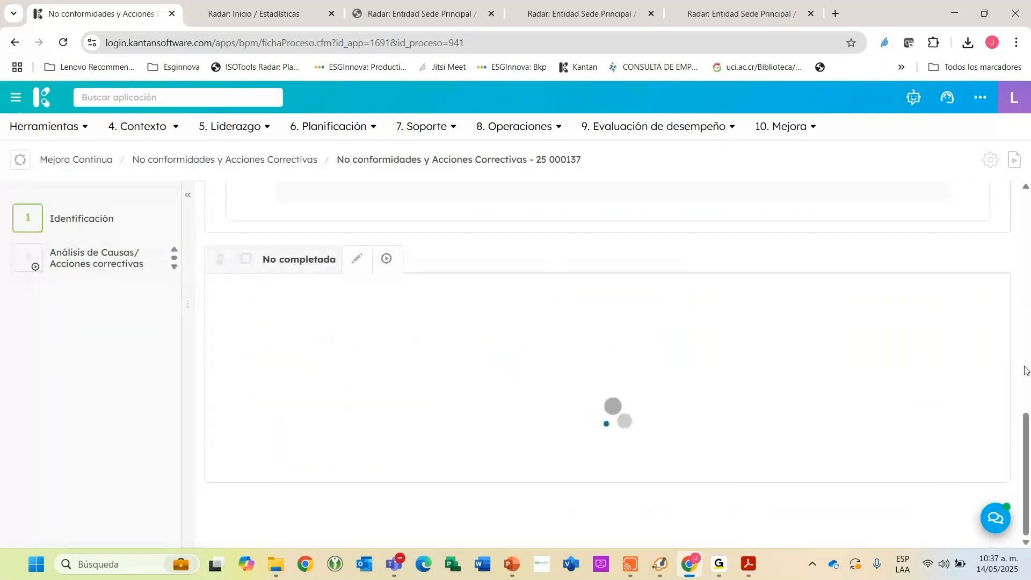
# Advance the nonconformity to Verificación eficacia, assigning the responsible user and declining the e-mail notification.
pyautogui.scroll(-3, 971, 363)
pyautogui.scroll(-10, 951, 361)
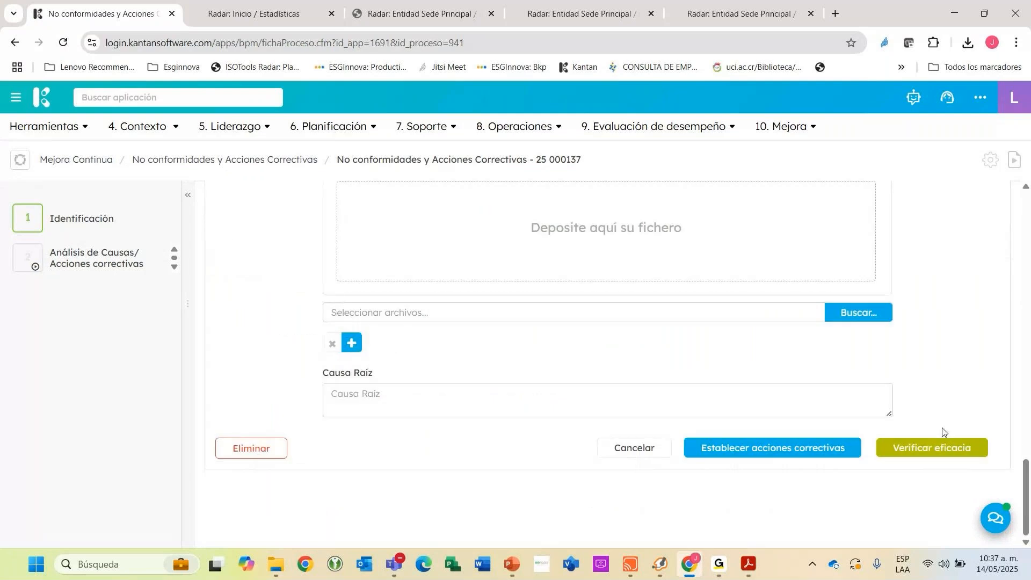
pyautogui.click(929, 449)
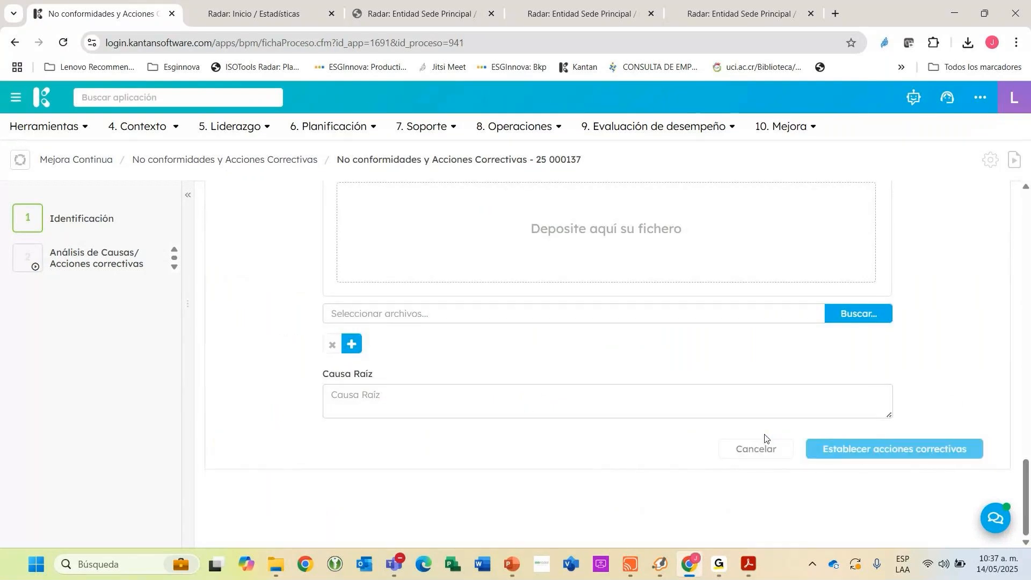
pyautogui.click(380, 323)
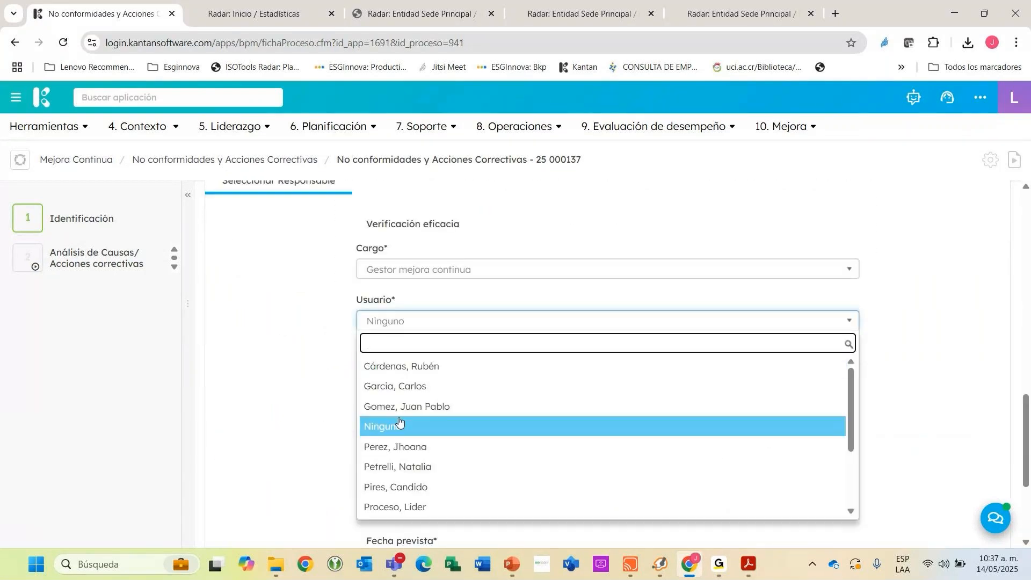
pyautogui.click(398, 405)
pyautogui.click(948, 448)
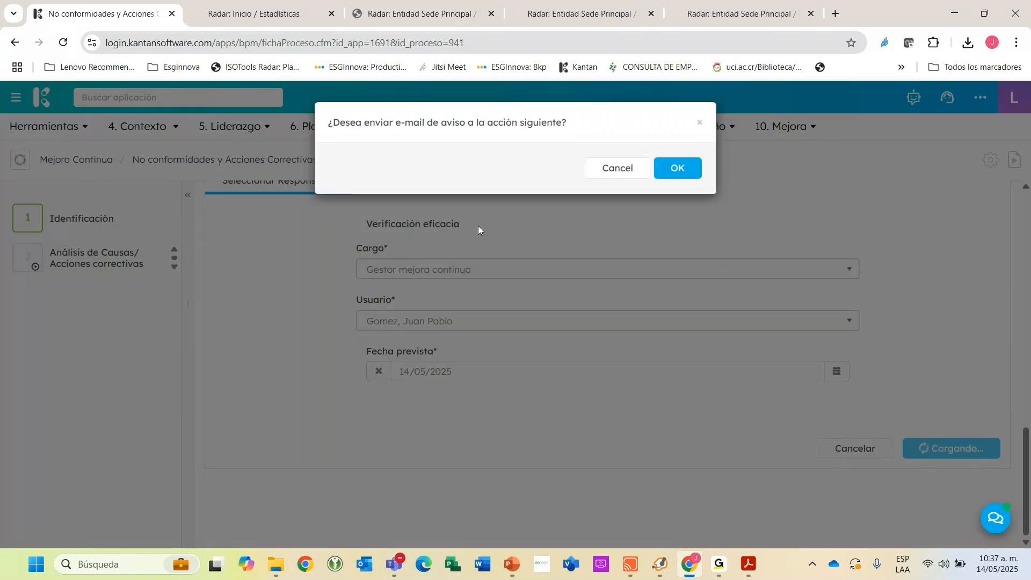
pyautogui.click(613, 167)
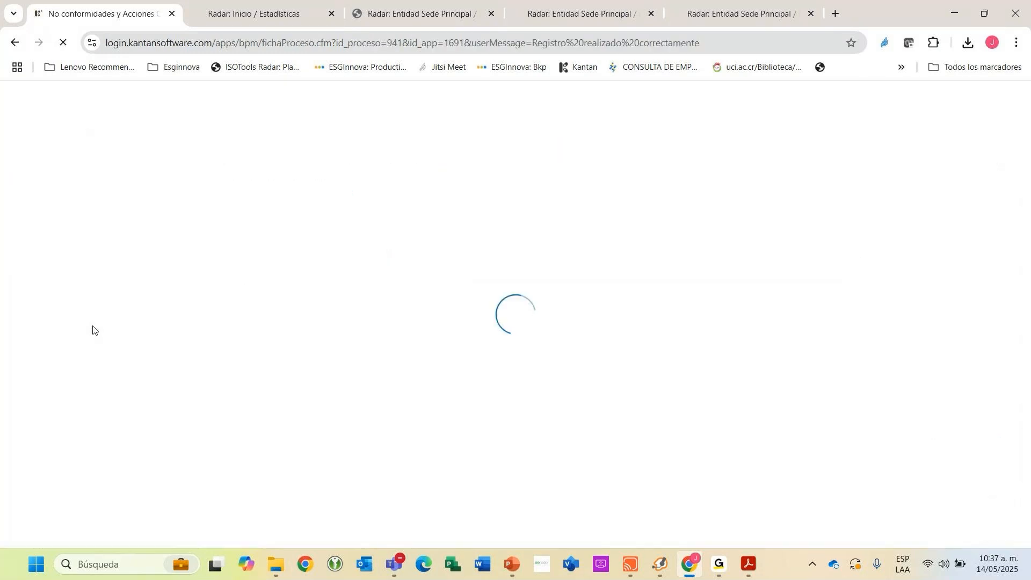
# Edit the Verificación eficacia stage and answer Sí to whether the actions taken were effective.
pyautogui.click(85, 301)
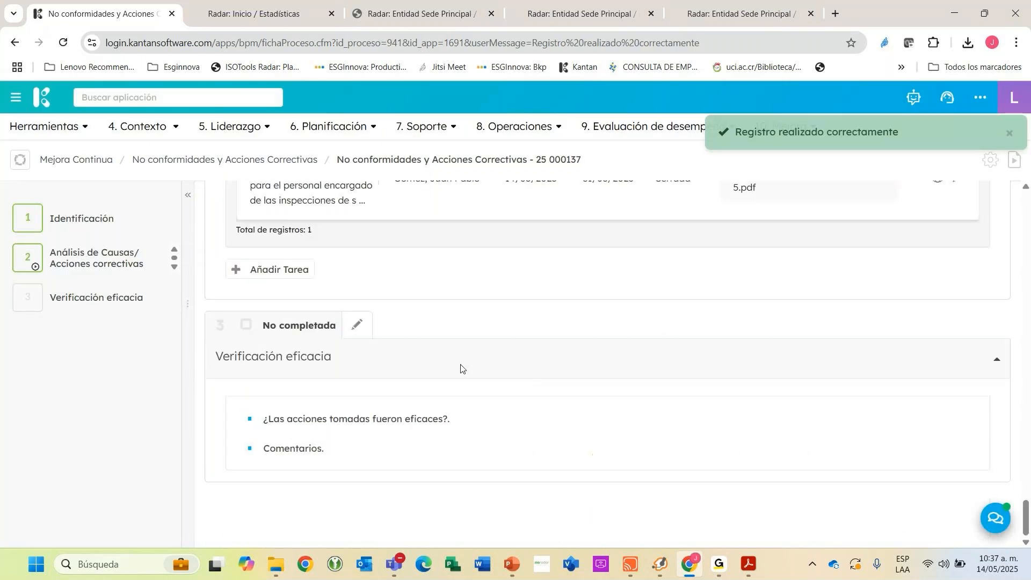
pyautogui.click(349, 323)
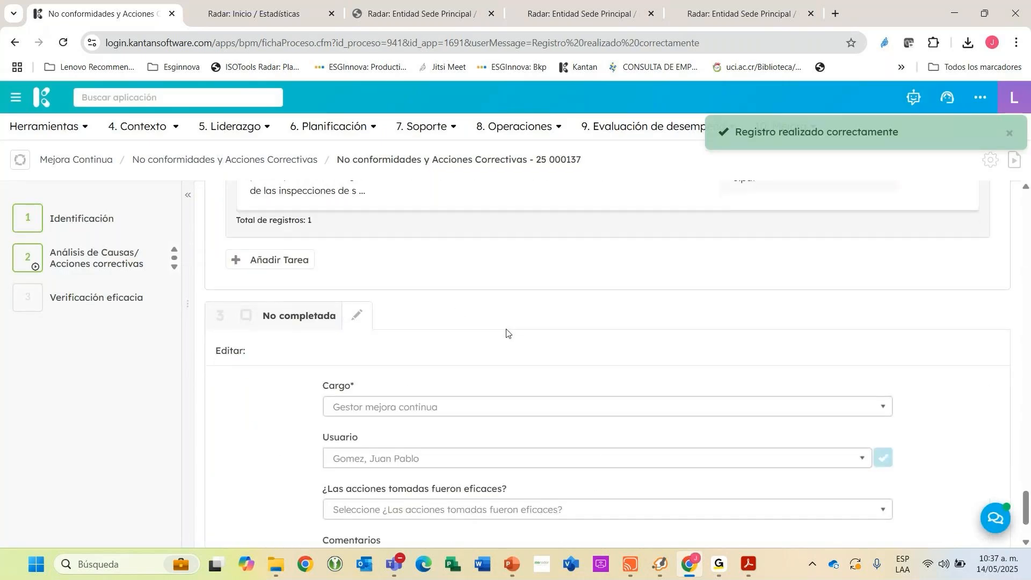
pyautogui.click(393, 398)
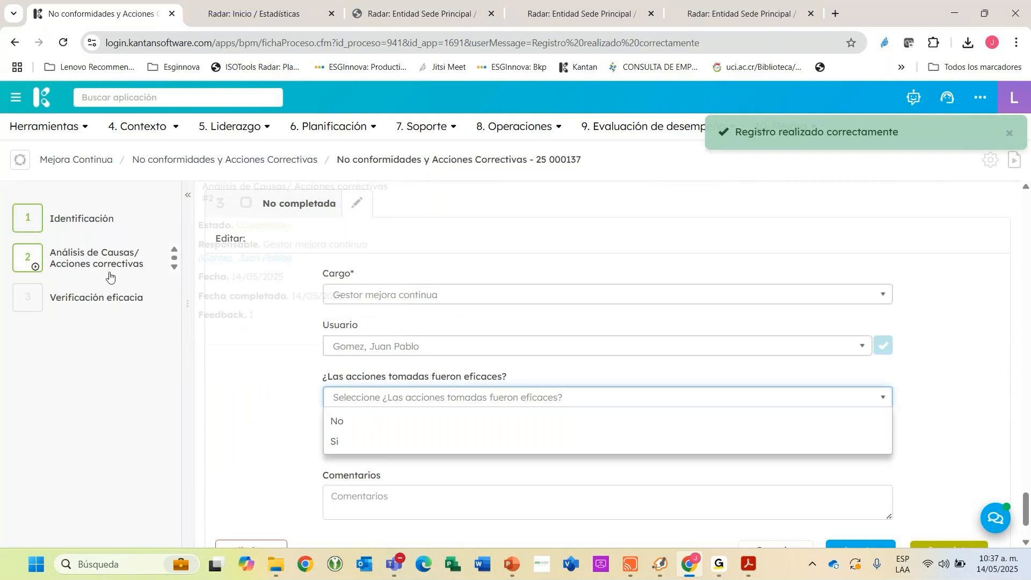
pyautogui.moveTo(73, 262)
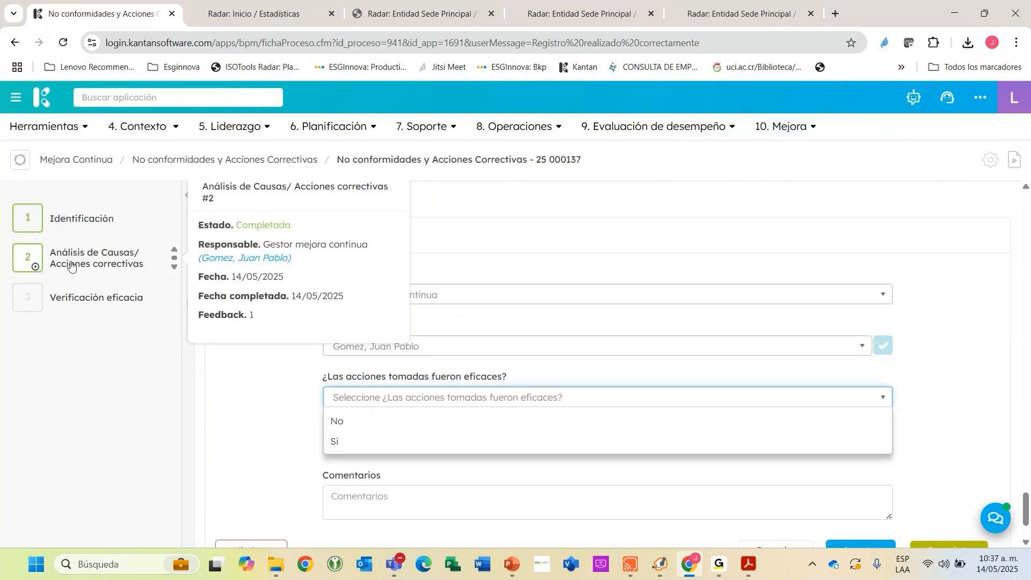
pyautogui.click(385, 442)
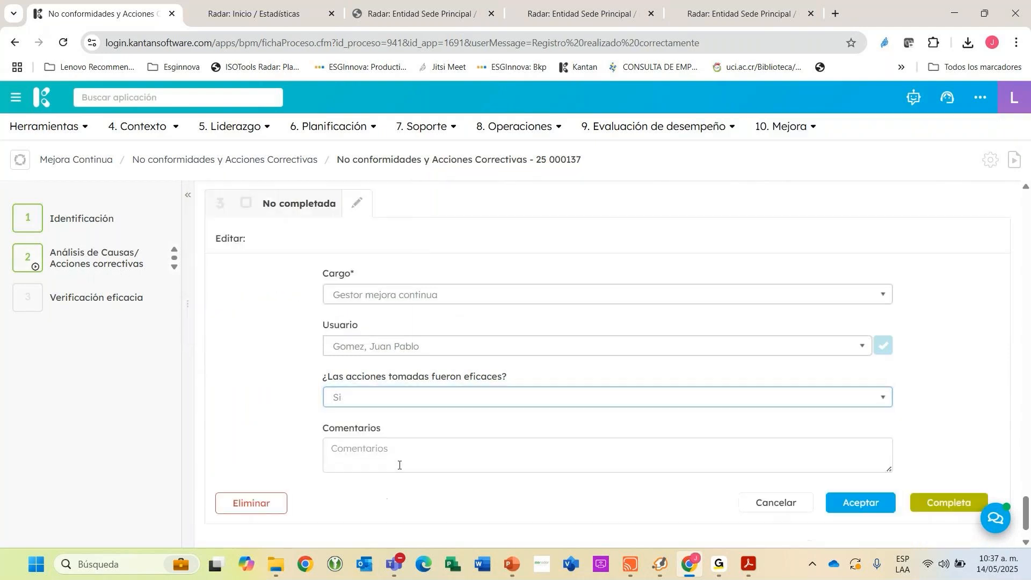
# Complete the Verificación eficacia stage and accept the Cierre stage with its Automático position and planned date 14/05/2025.
pyautogui.scroll(-1, 850, 463)
pyautogui.click(937, 451)
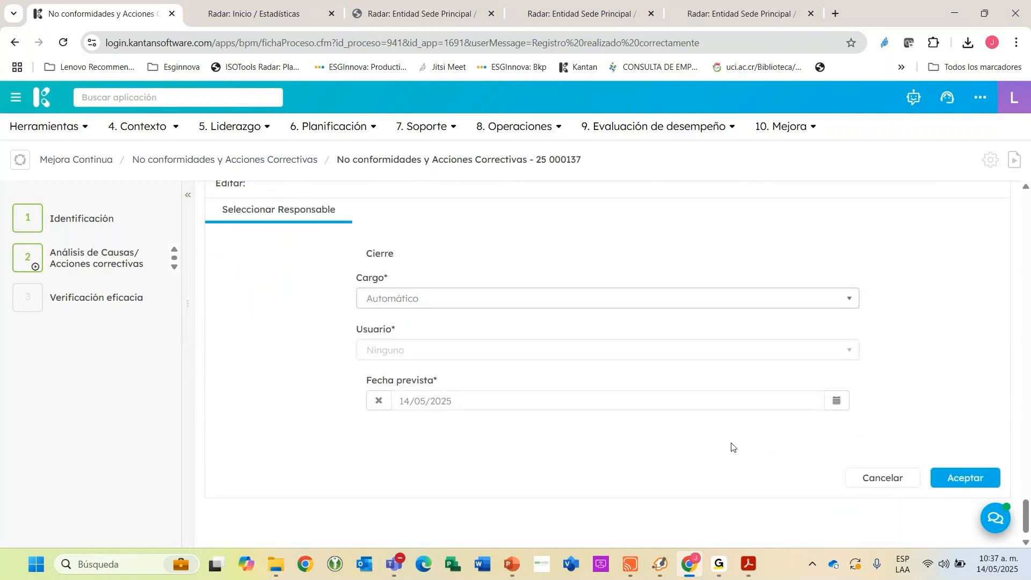
pyautogui.click(946, 477)
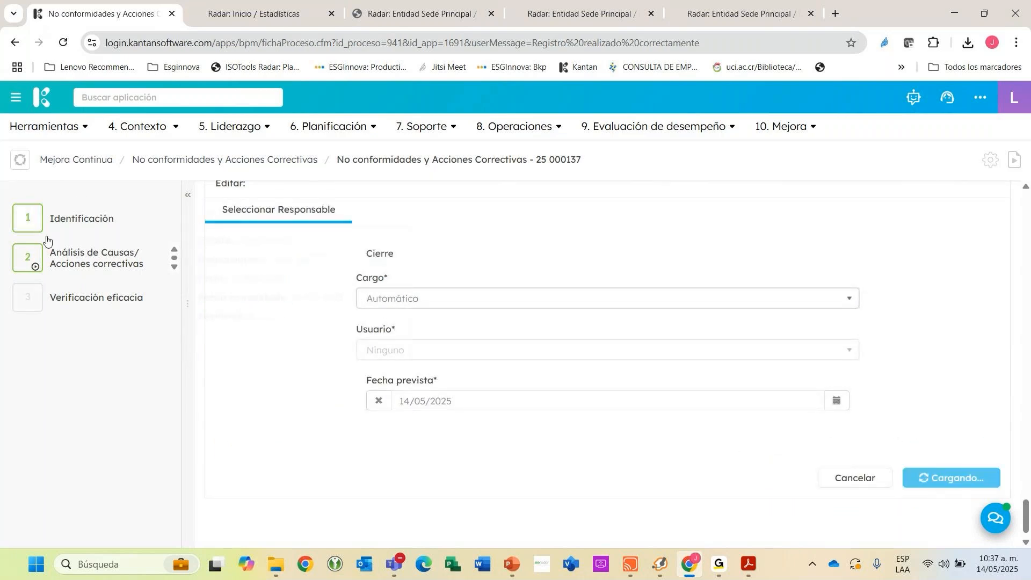
pyautogui.moveTo(59, 246)
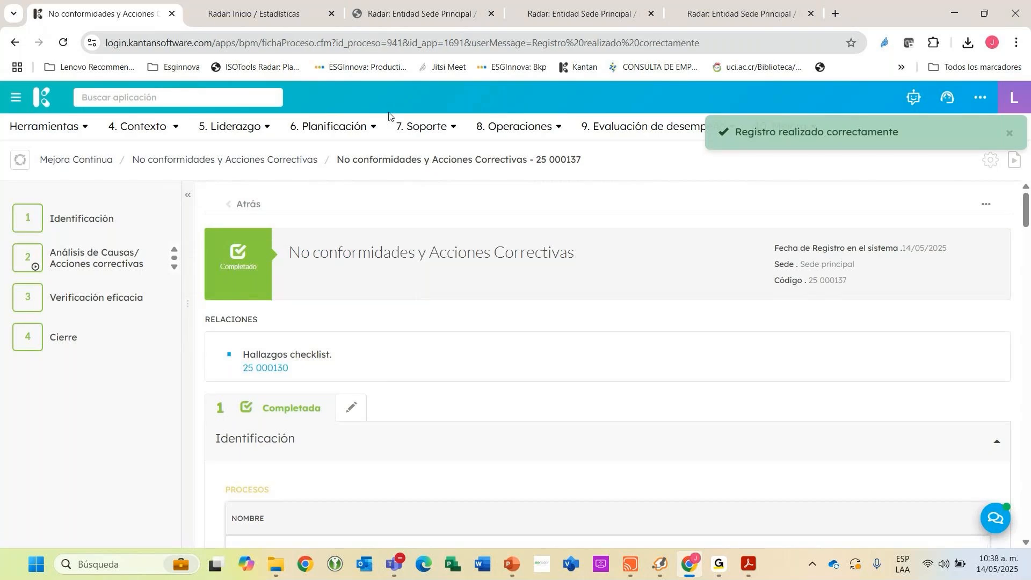
pyautogui.click(222, 97)
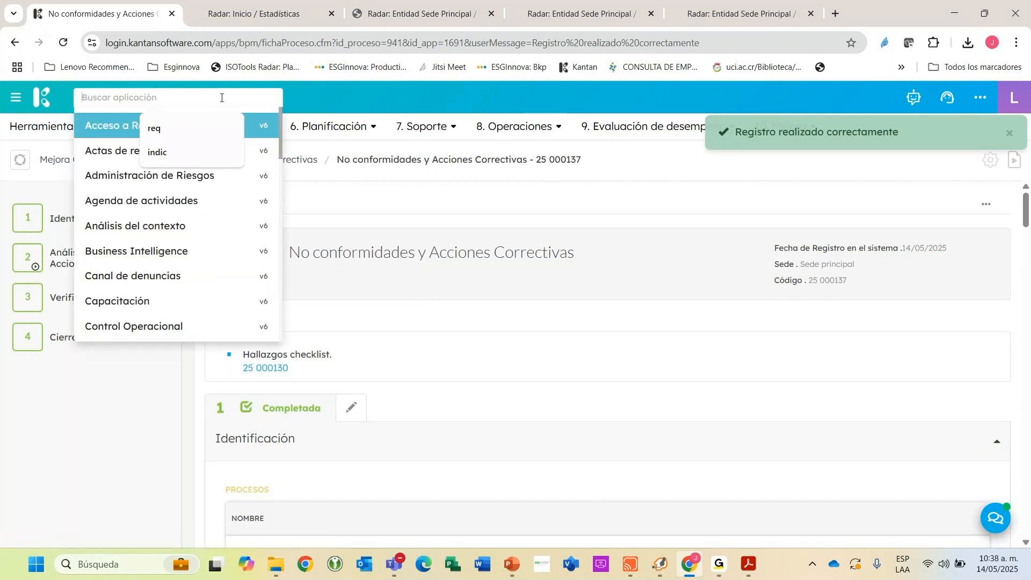
pyautogui.write('operac')
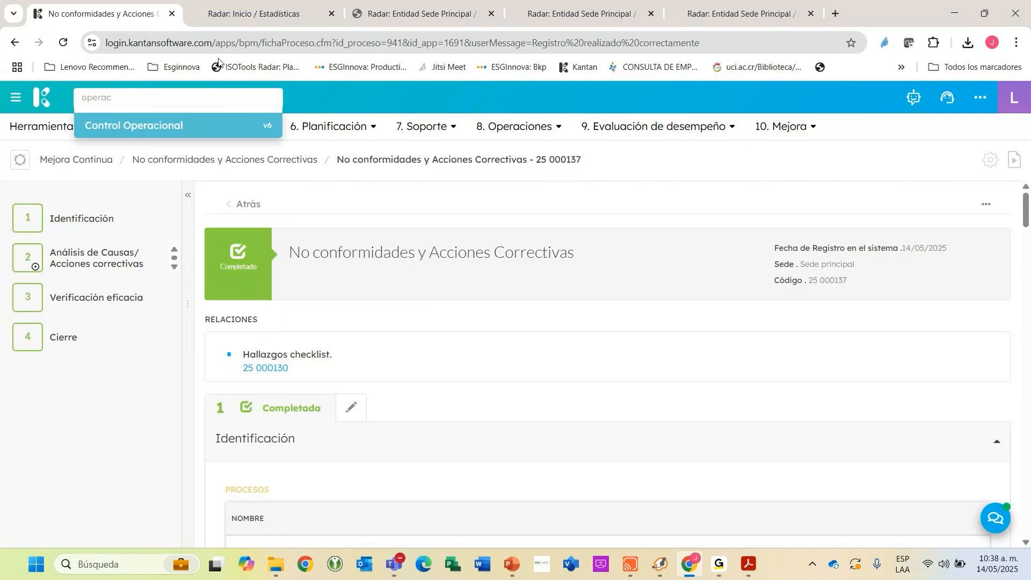
pyautogui.click(215, 13)
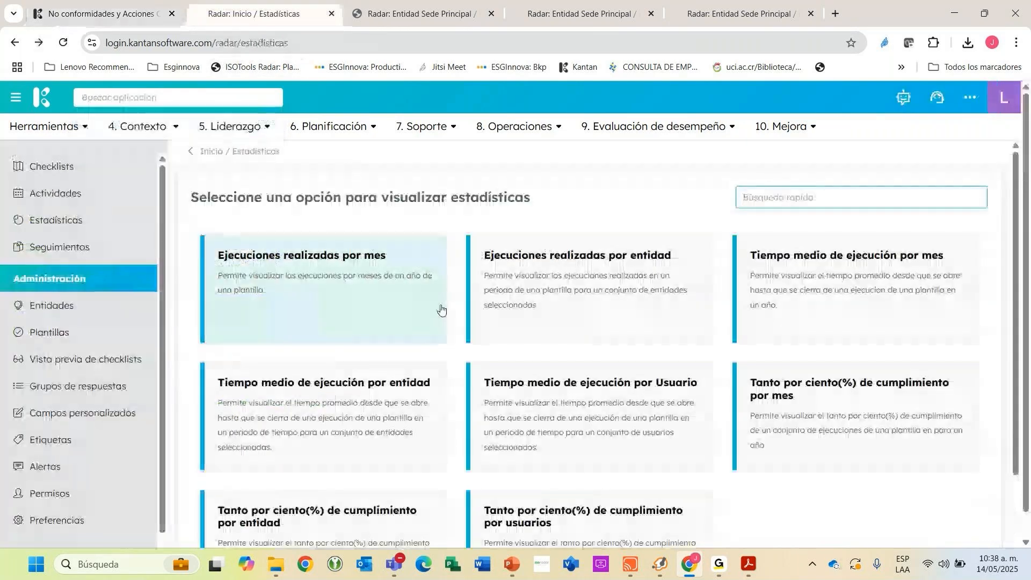
pyautogui.click(142, 13)
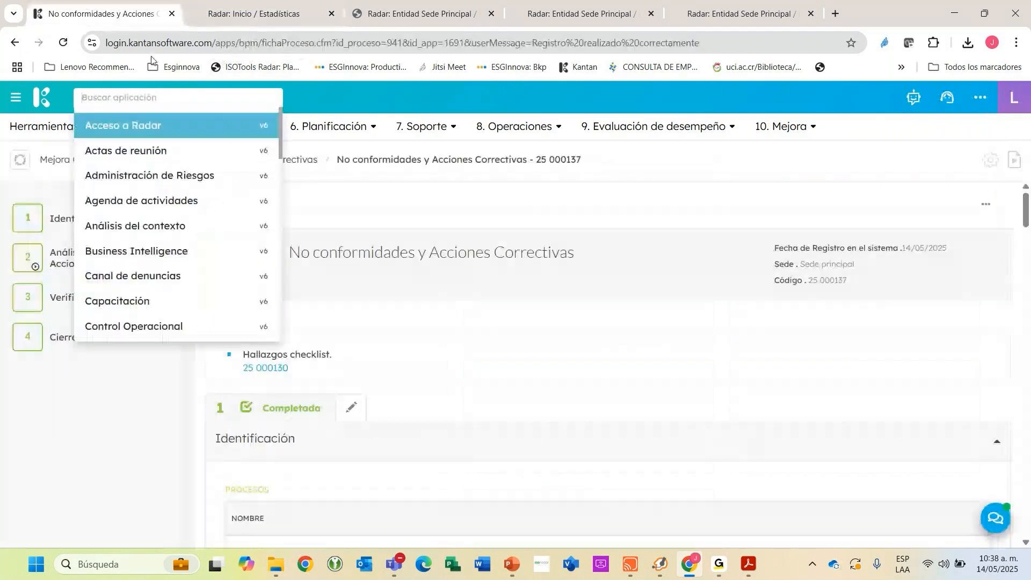
pyautogui.click(619, 260)
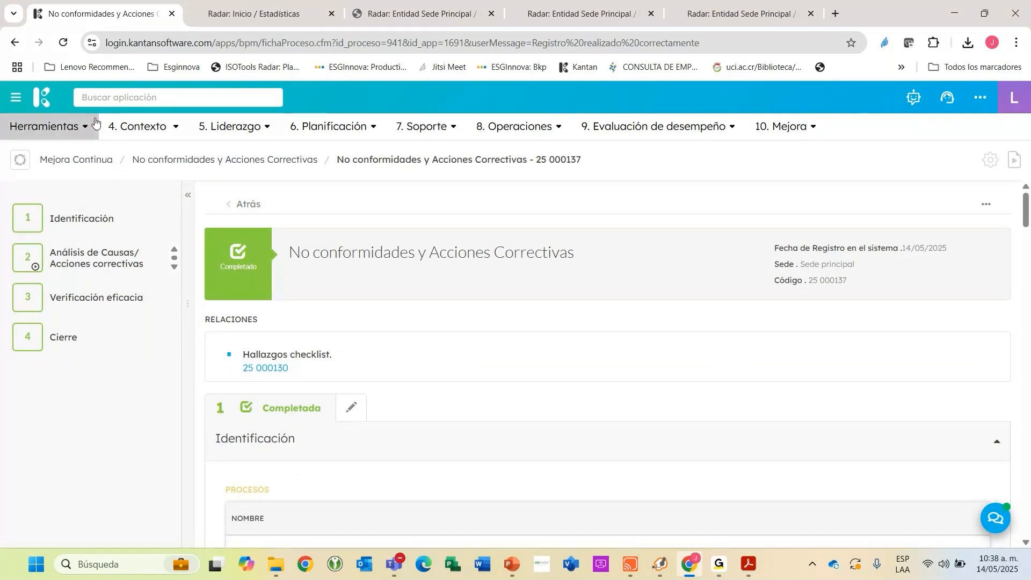
# Leave the completed nonconformity record and return to the Kantan start page.
pyautogui.click(686, 268)
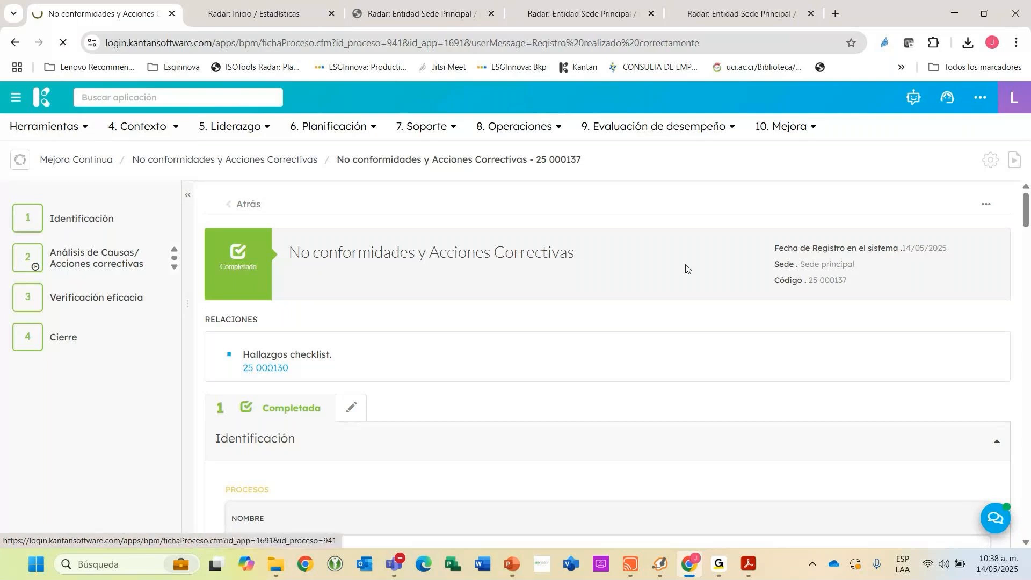
pyautogui.hotkey('alt', 'Tab')
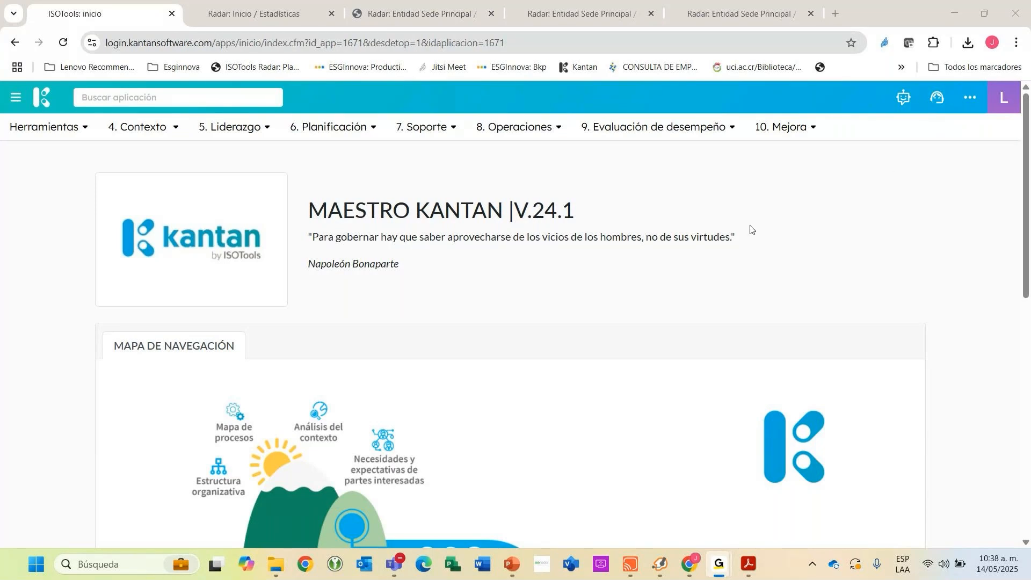
pyautogui.hotkey('alt', 'Tab')
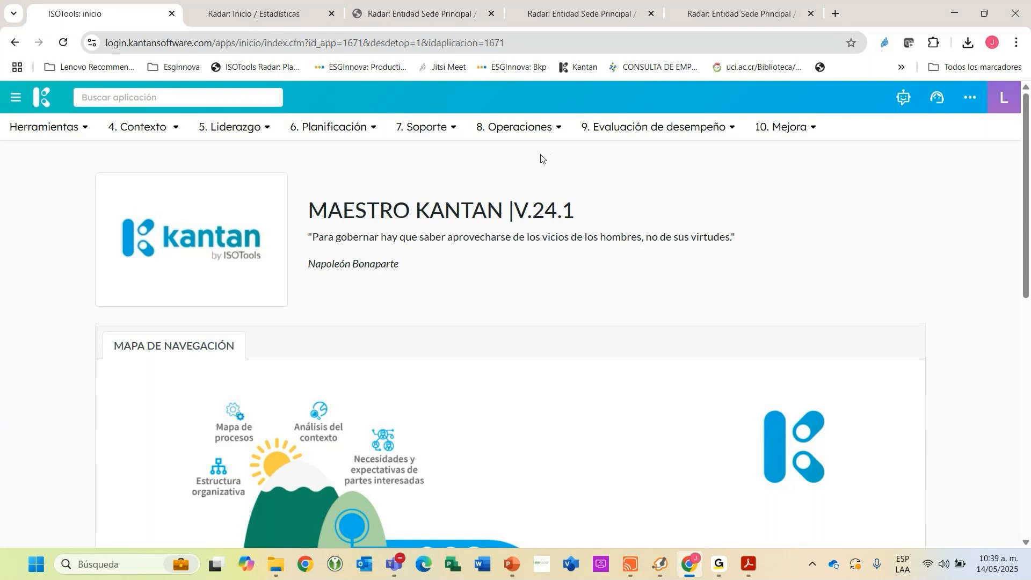
# Find and open the Gestor Documental application, and expand the Sistema de Gestión branch of its document tree.
pyautogui.click(214, 96)
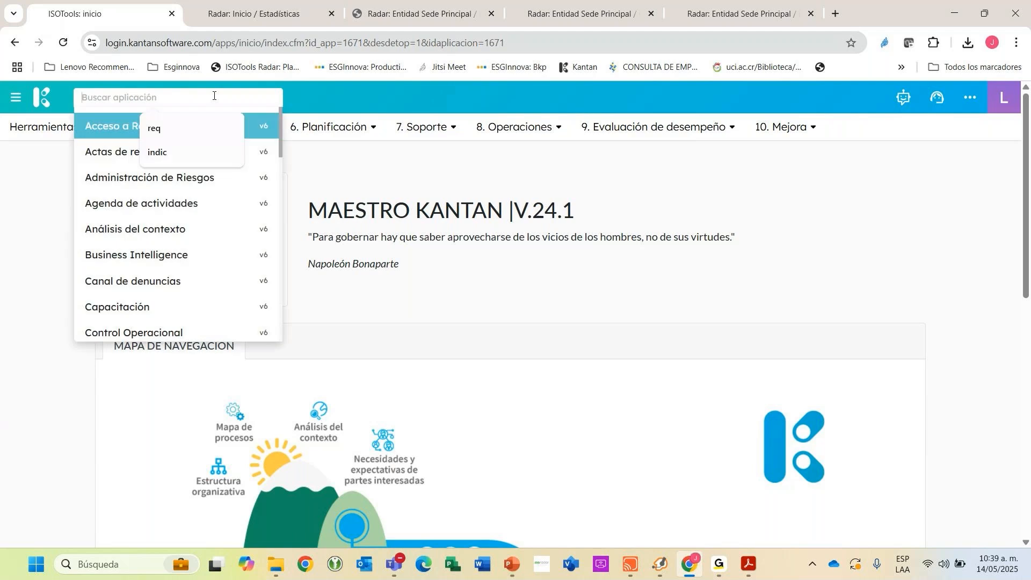
pyautogui.write('docu')
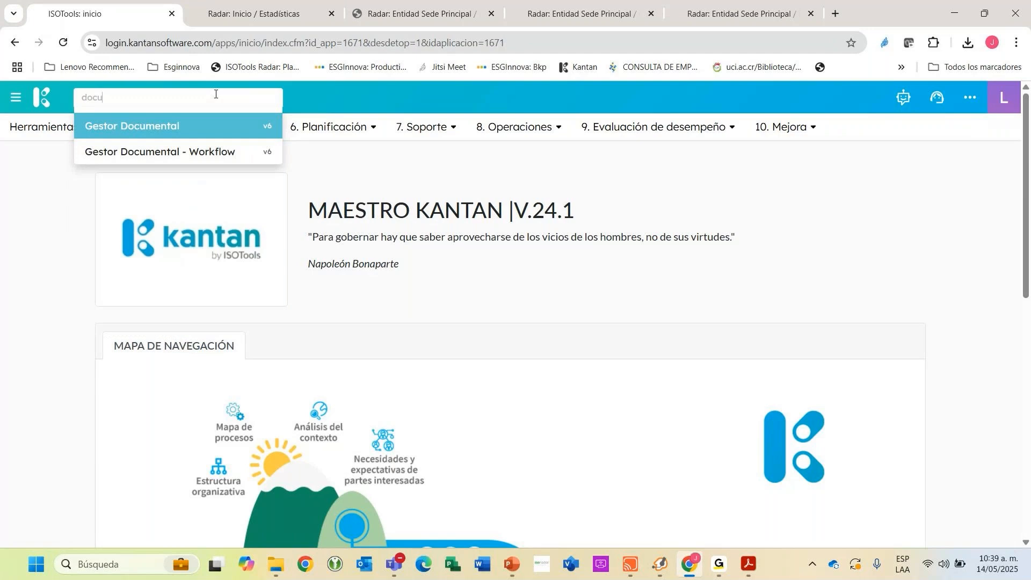
pyautogui.press('Return')
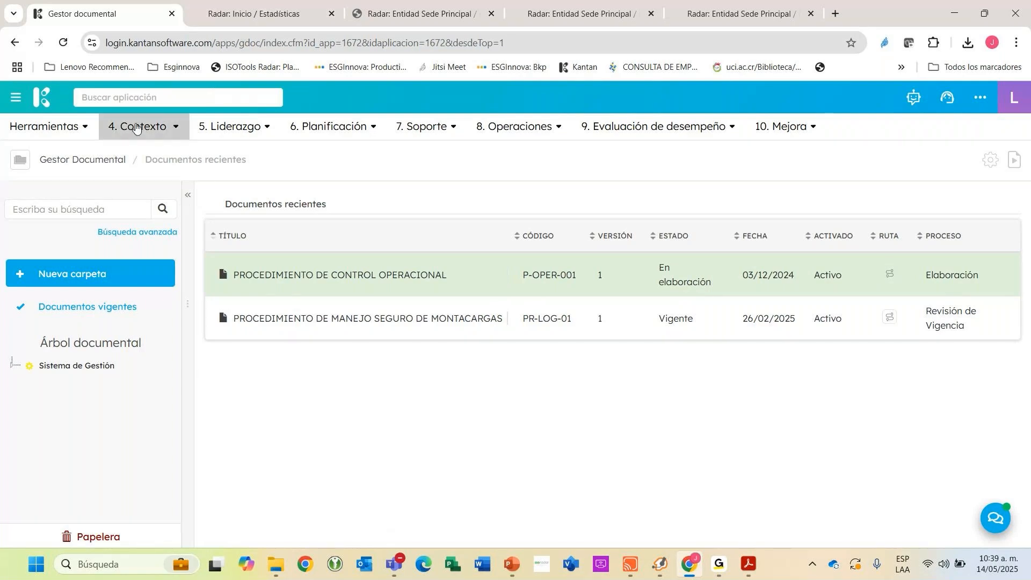
pyautogui.click(9, 368)
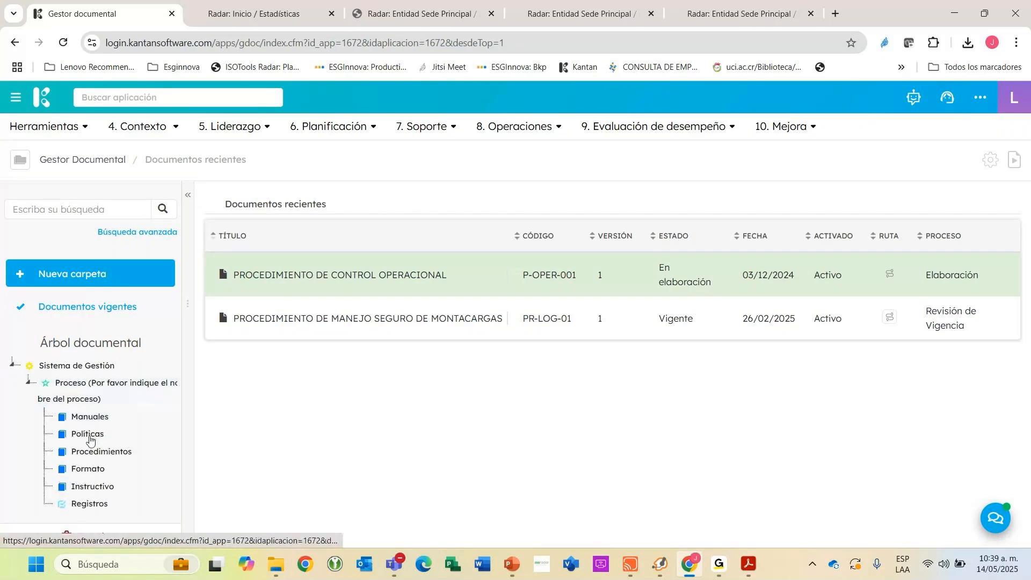
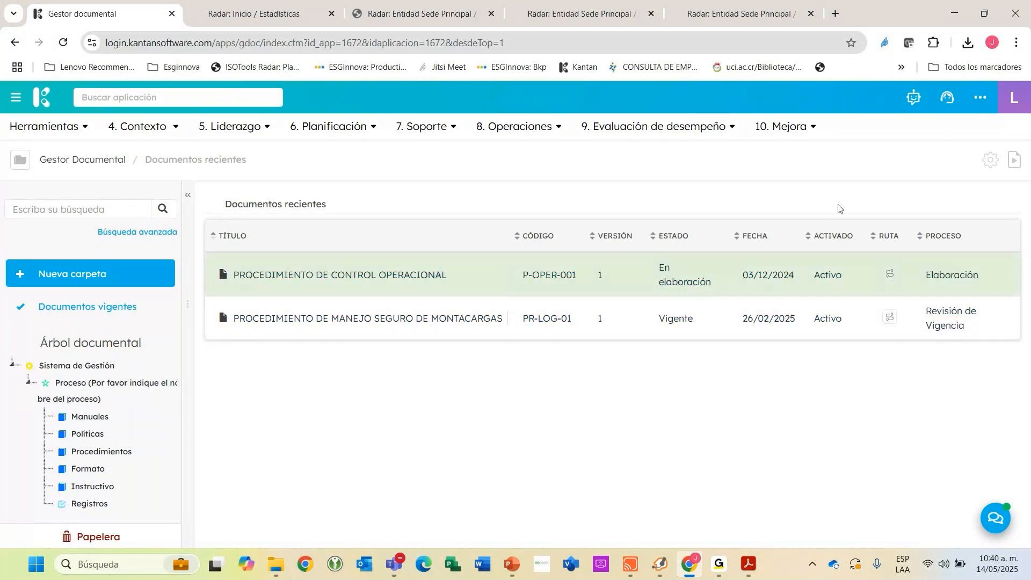
# Open the PROCEDIMIENTO DE MANEJO SEGURO DE MONTACARGAS document and examine the phases and responsible positions in its Gestión Documental workflow.
pyautogui.click(258, 338)
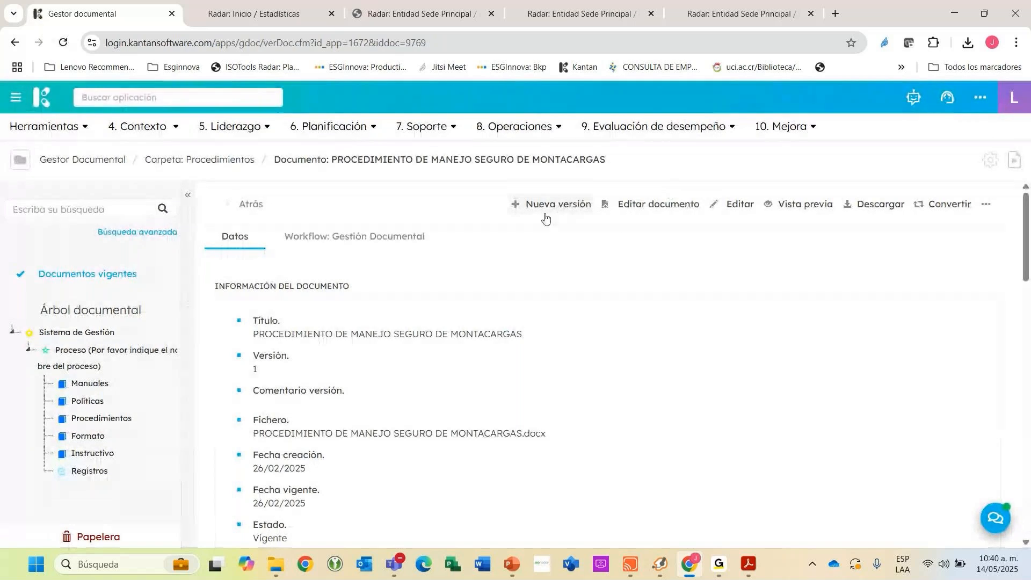
pyautogui.click(384, 243)
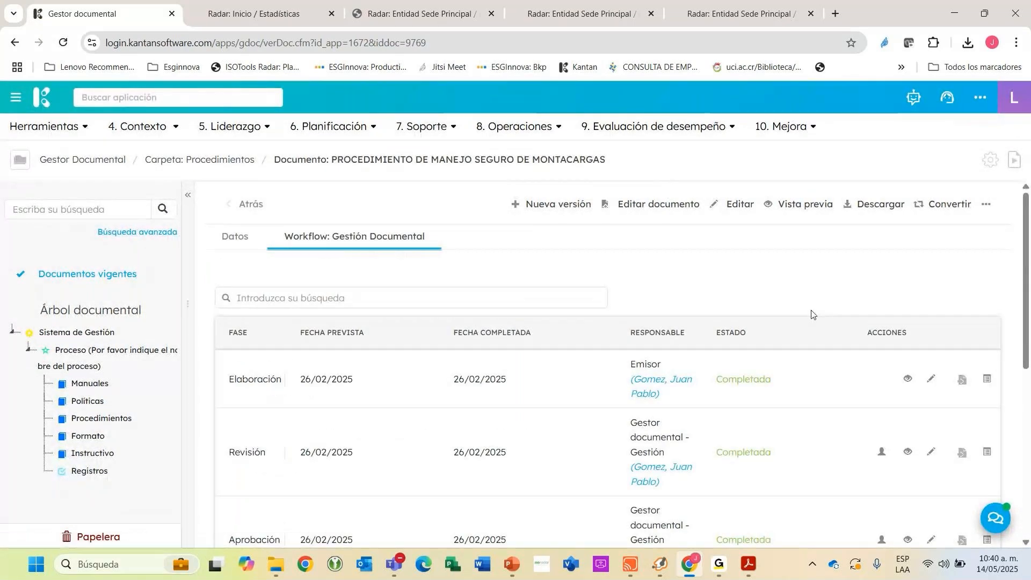
pyautogui.scroll(-1, 811, 314)
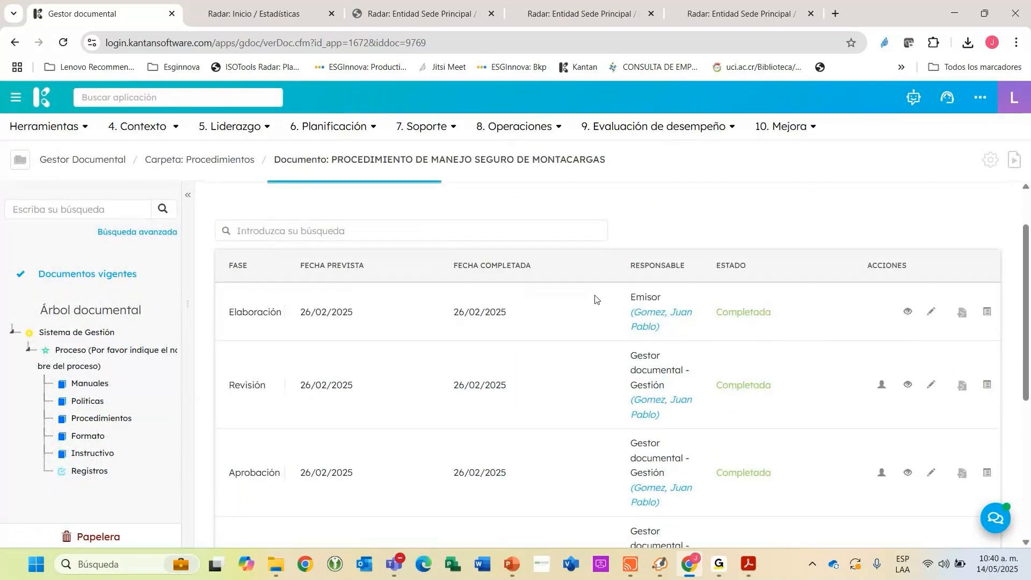
pyautogui.moveTo(231, 315); pyautogui.dragTo(277, 314)
pyautogui.click(238, 381)
pyautogui.moveTo(630, 352); pyautogui.dragTo(672, 418)
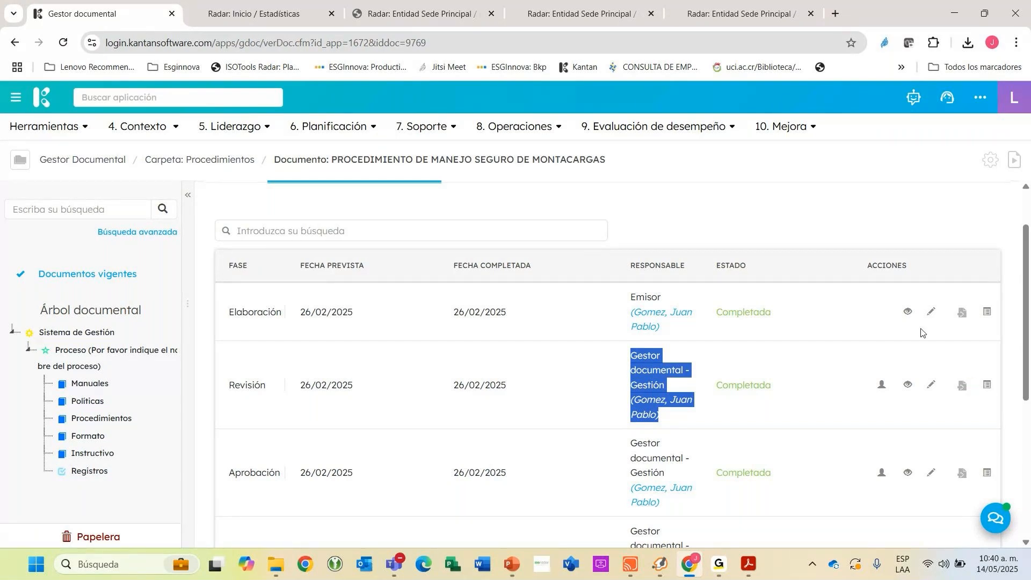
pyautogui.scroll(-5, 810, 320)
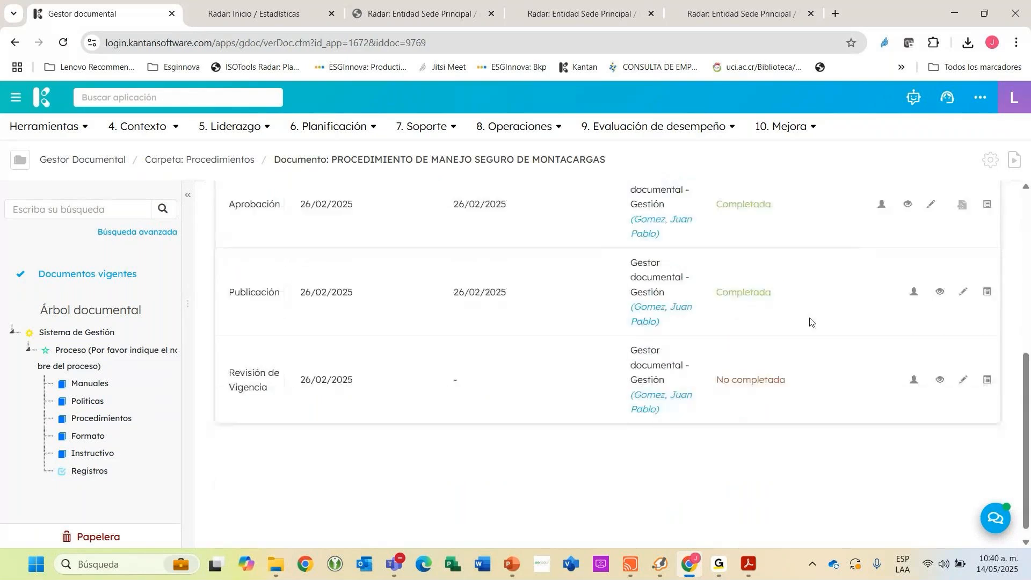
pyautogui.scroll(1, 618, 290)
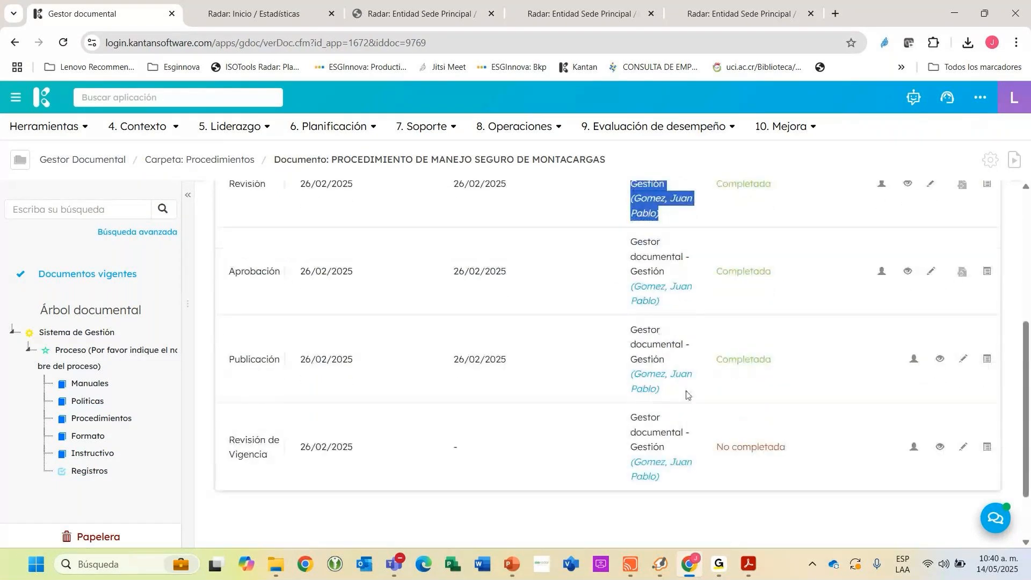
pyautogui.scroll(4, 710, 407)
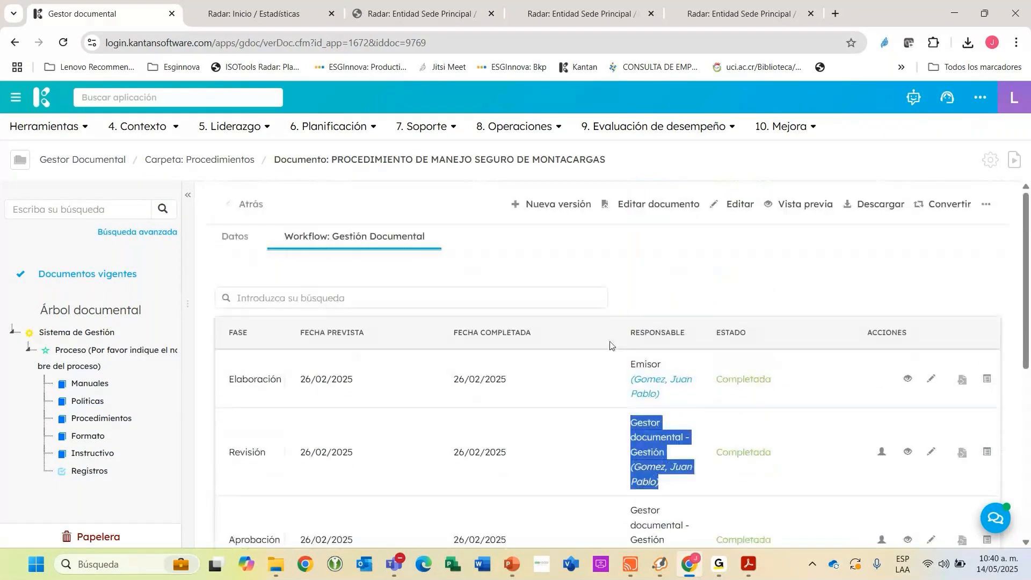
# Open the forklift procedure's distribution list, review its e-mail, attachment and recipient options, and return to the document.
pyautogui.click(987, 205)
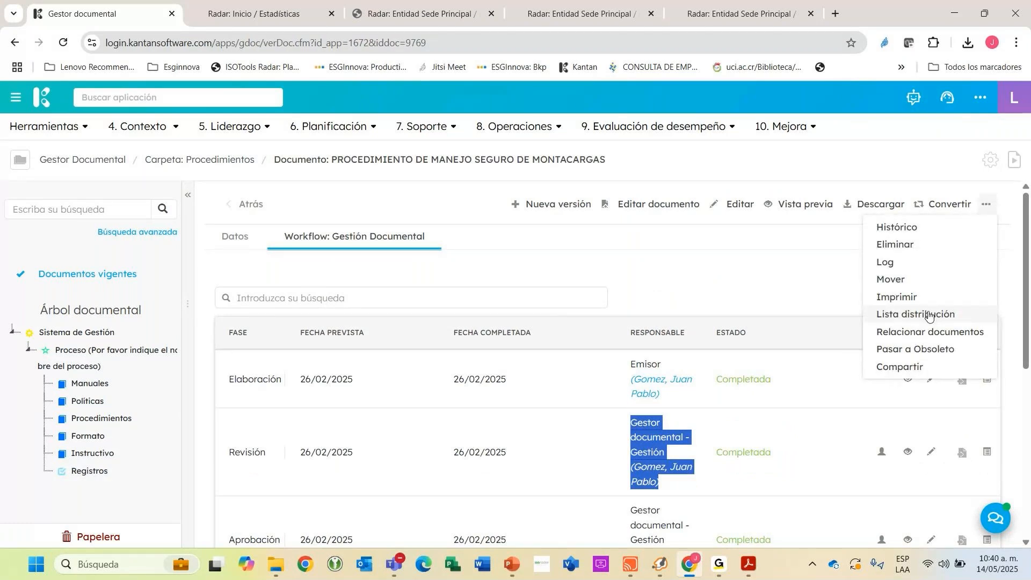
pyautogui.click(929, 316)
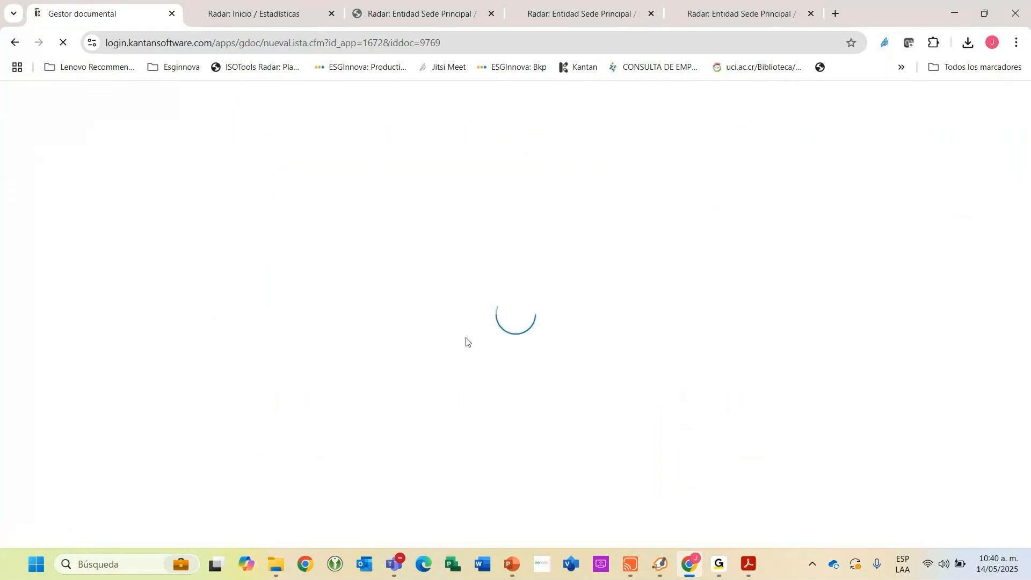
pyautogui.scroll(-5, 483, 338)
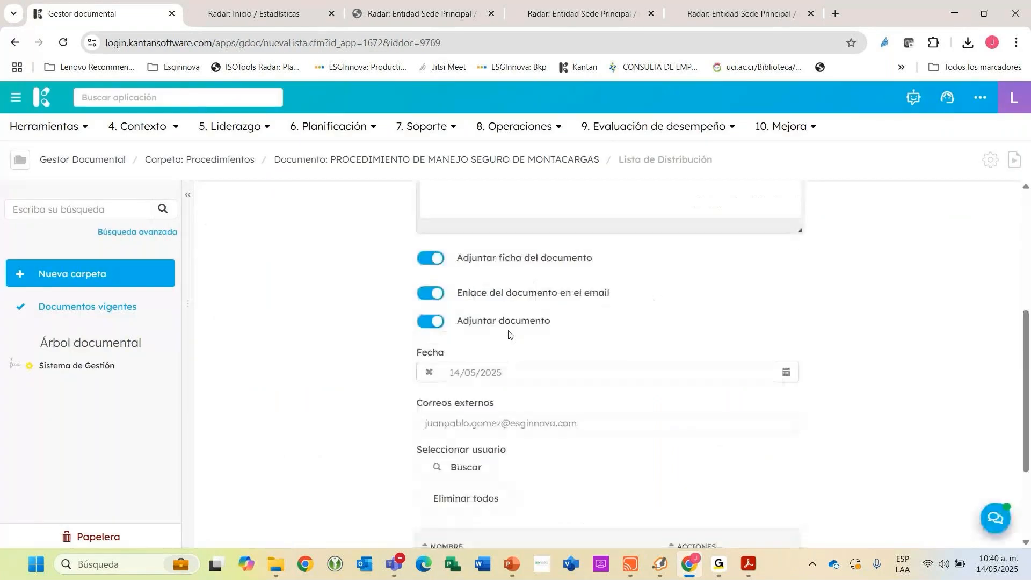
pyautogui.scroll(-1, 565, 359)
pyautogui.scroll(4, 564, 359)
pyautogui.scroll(3, 565, 359)
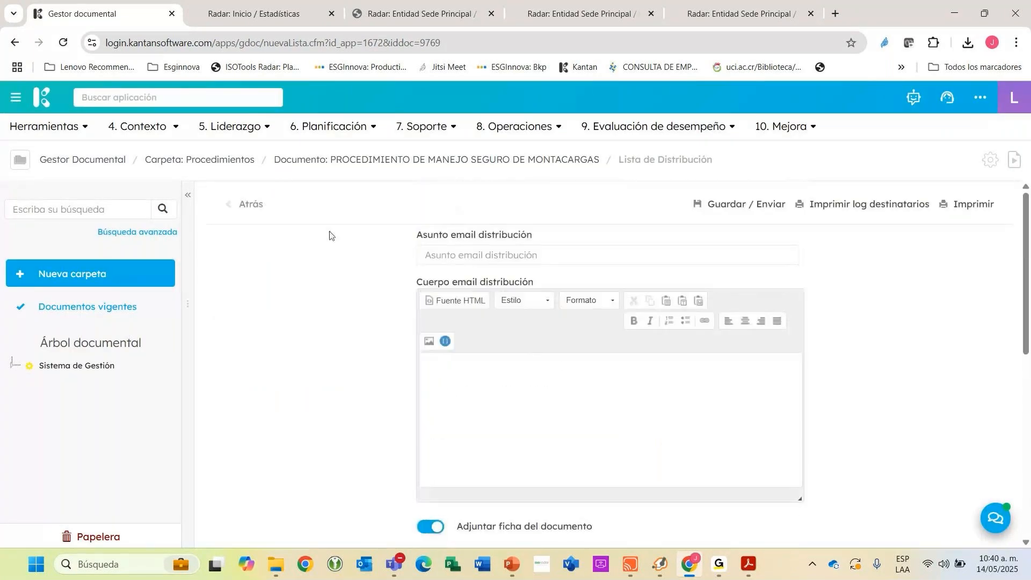
pyautogui.click(248, 207)
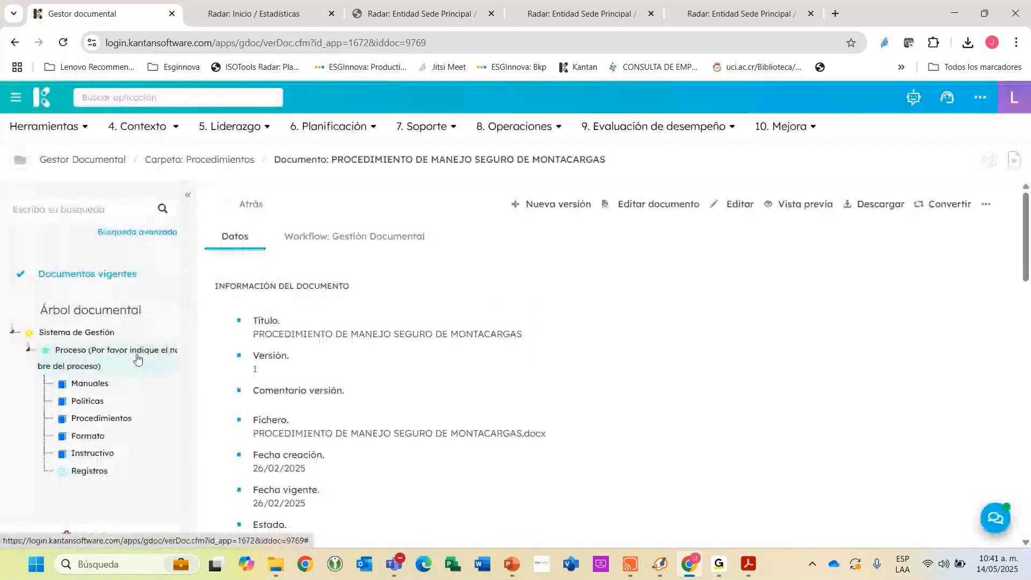
# From the Procedimientos folder, open a new document from link, inspect its Enlace and Datos fields, and return to the folder without saving.
pyautogui.click(252, 207)
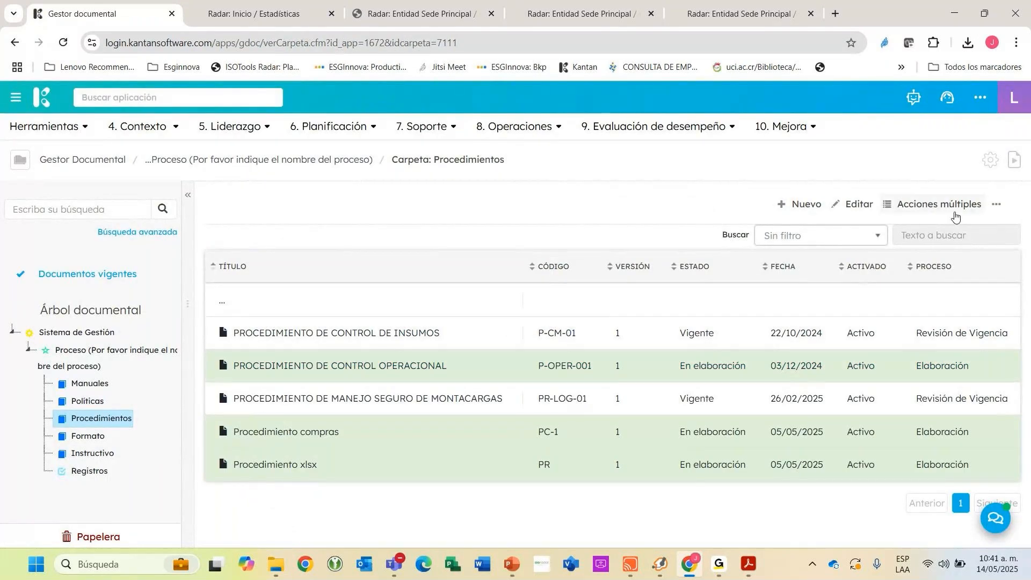
pyautogui.click(791, 210)
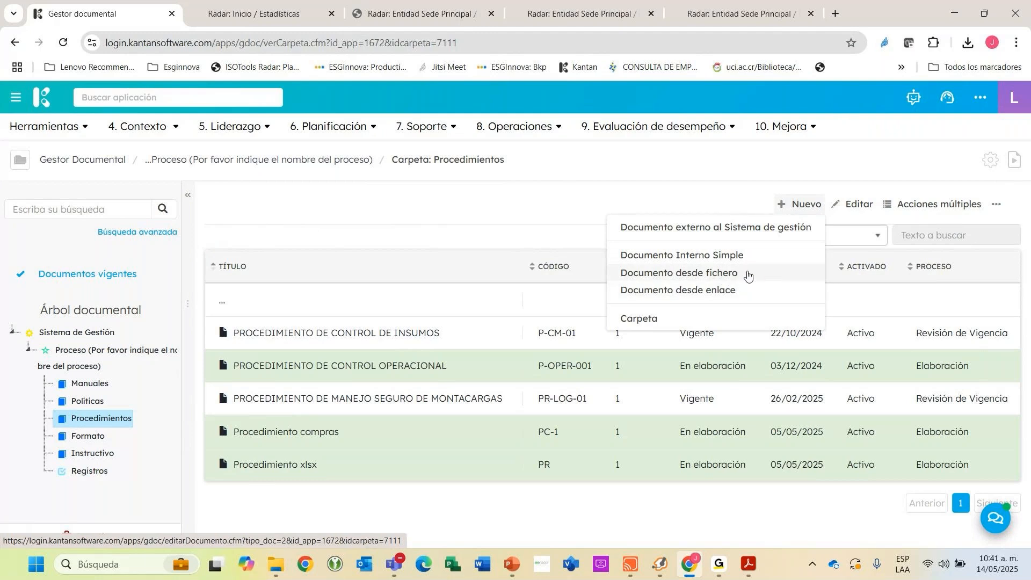
pyautogui.click(728, 291)
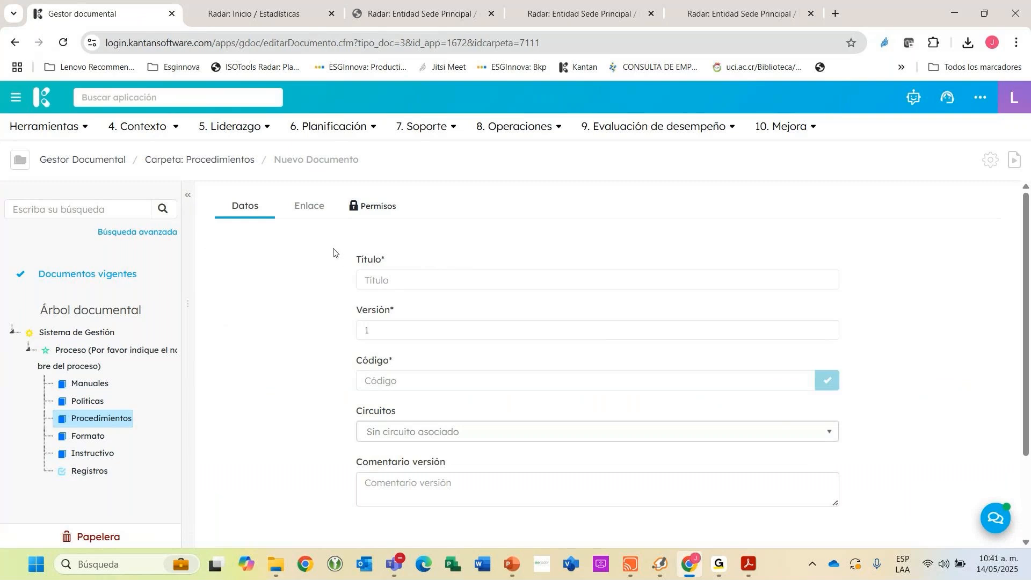
pyautogui.click(298, 215)
pyautogui.click(426, 279)
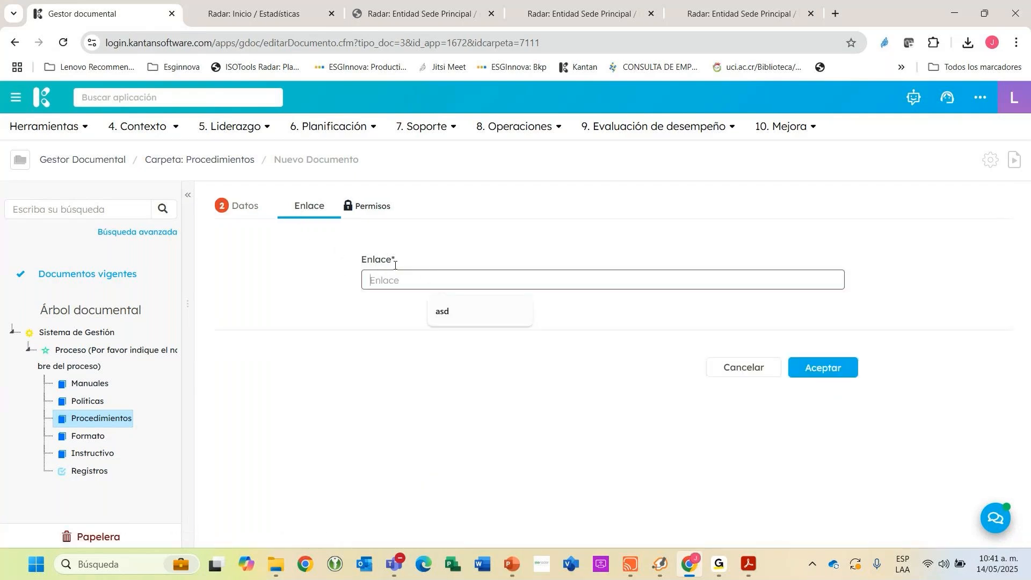
pyautogui.click(263, 214)
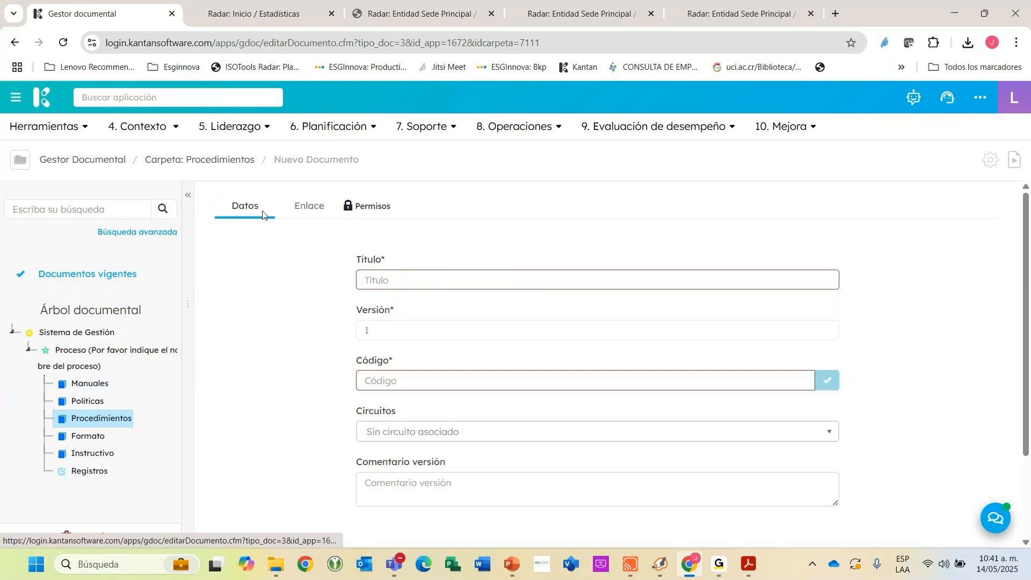
pyautogui.scroll(-1, 520, 324)
pyautogui.scroll(1, 419, 331)
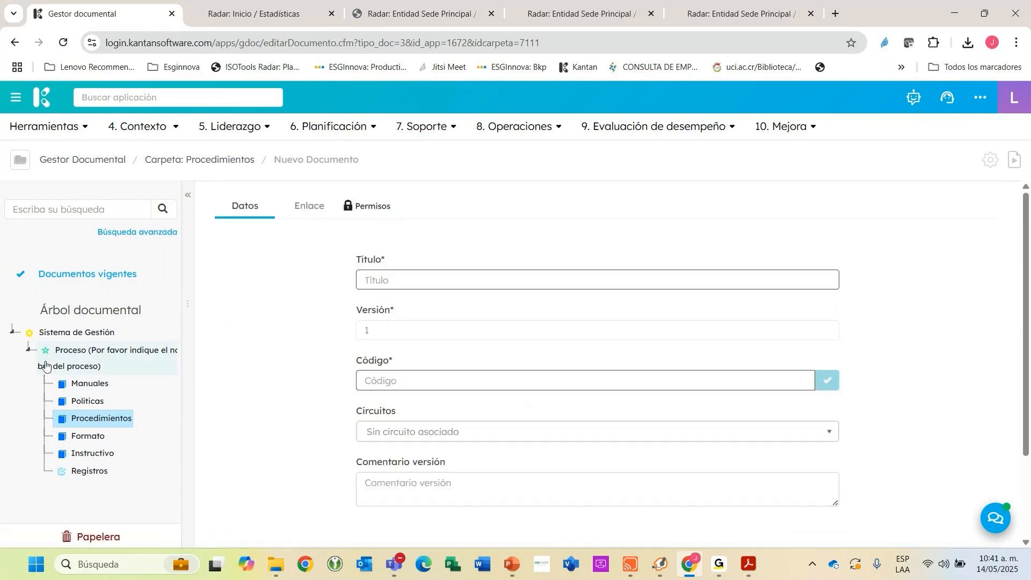
pyautogui.click(89, 428)
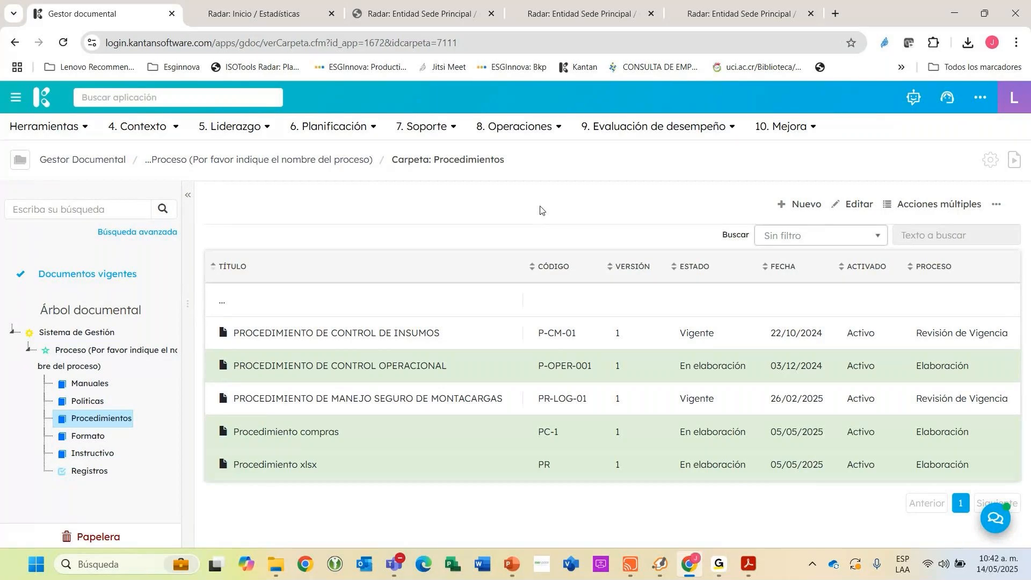
# Find and open the Capacitación application, and open the Trabajo seguro en alturas training record from the Formación list.
pyautogui.click(156, 97)
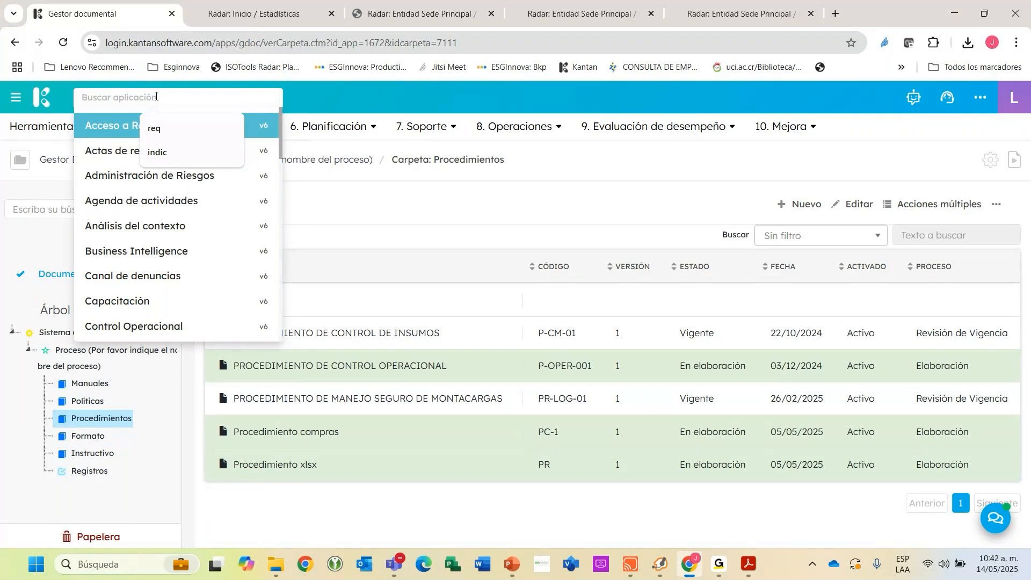
pyautogui.write('capac')
pyautogui.press('Return')
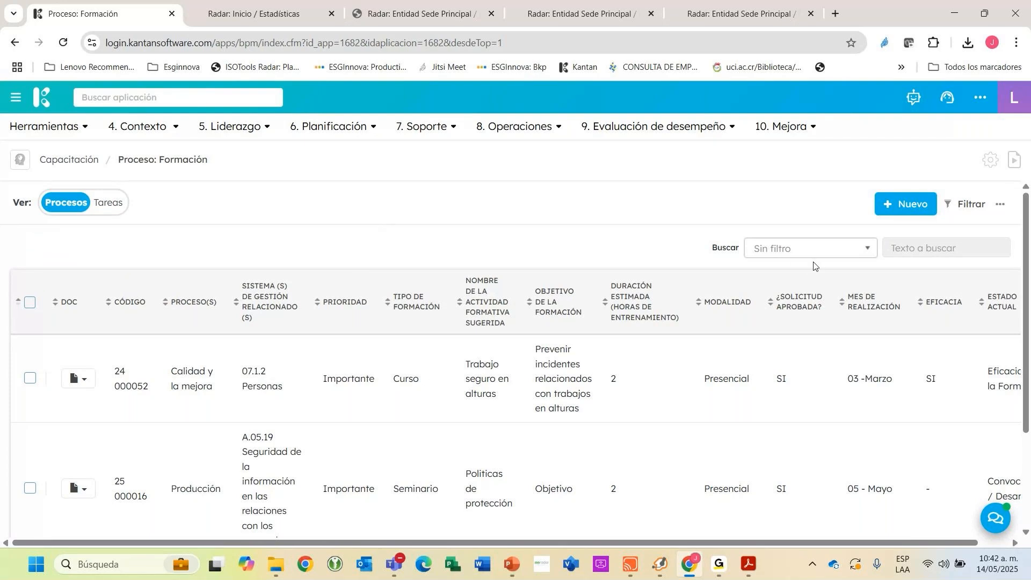
pyautogui.scroll(-1, 814, 267)
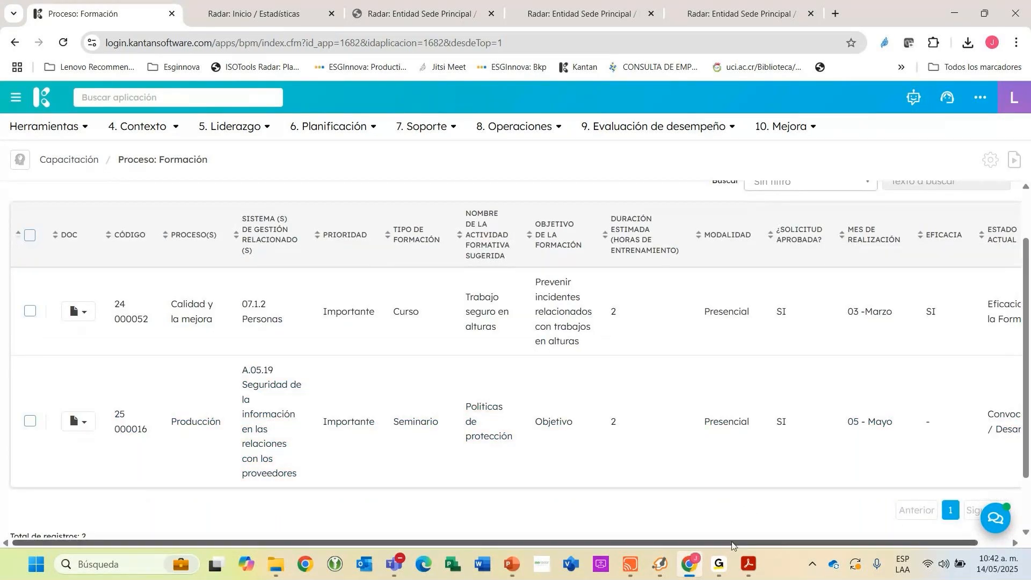
pyautogui.moveTo(732, 546); pyautogui.dragTo(804, 548)
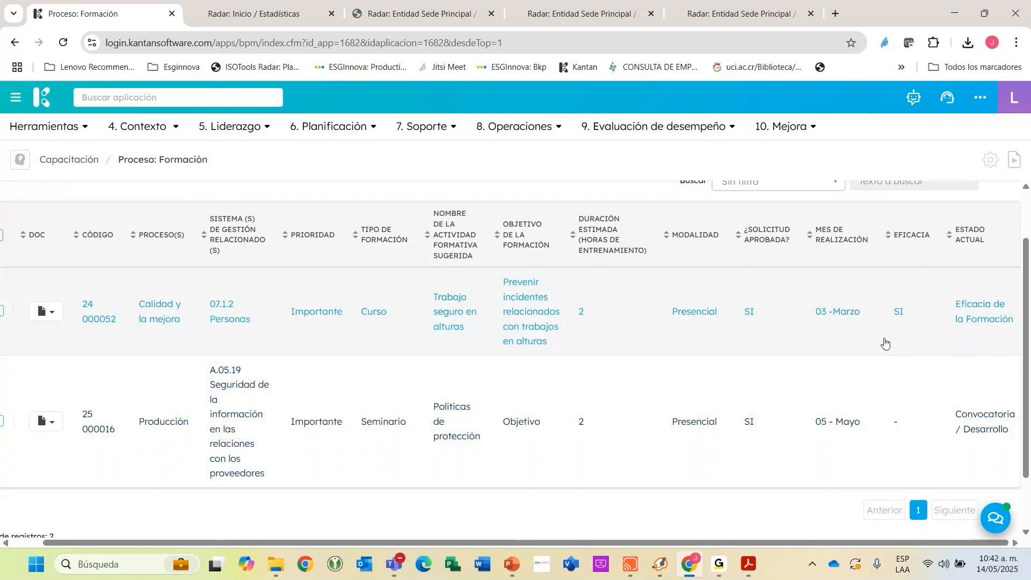
pyautogui.click(703, 415)
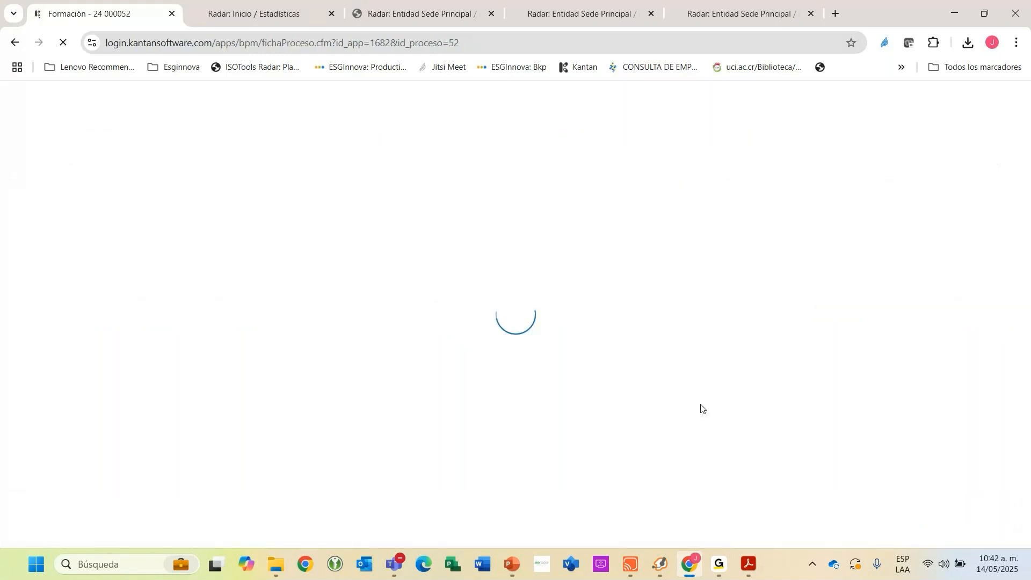
# Examine the training's Planificación stage, including its related process, priority, training type, suggested activity name and objective.
pyautogui.moveTo(89, 227)
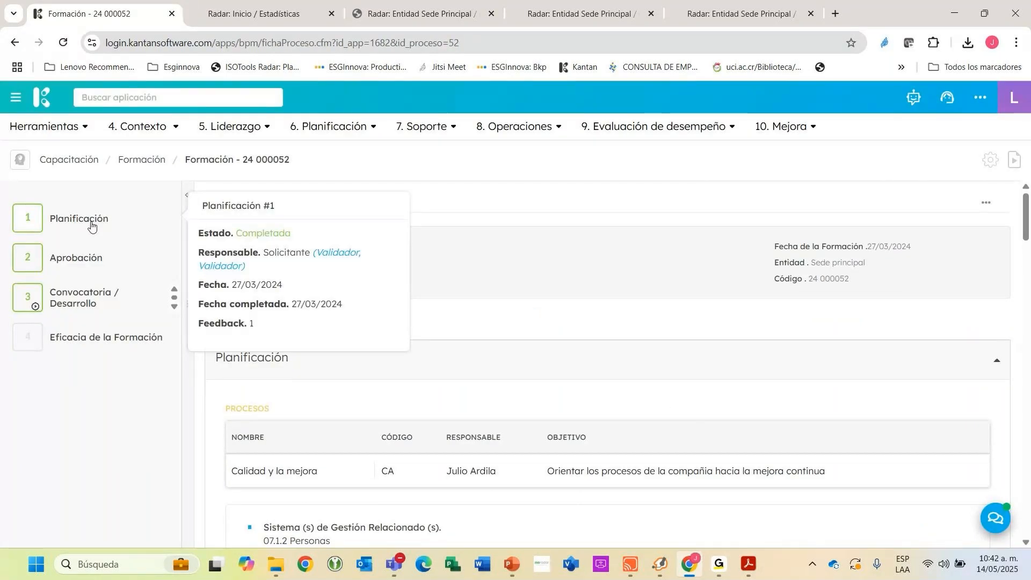
pyautogui.scroll(-2, 453, 375)
pyautogui.scroll(-1, 427, 282)
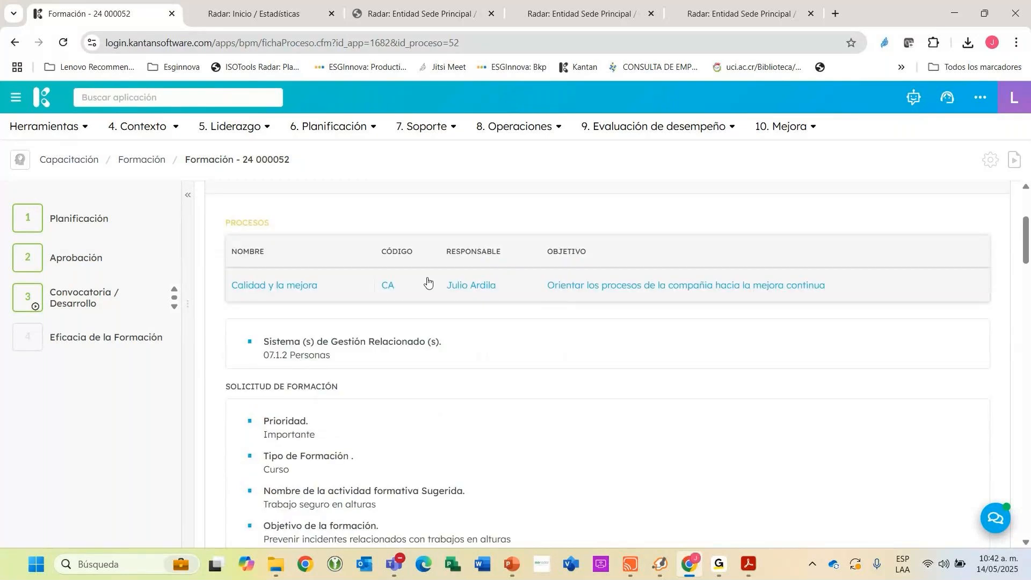
pyautogui.scroll(-2, 427, 282)
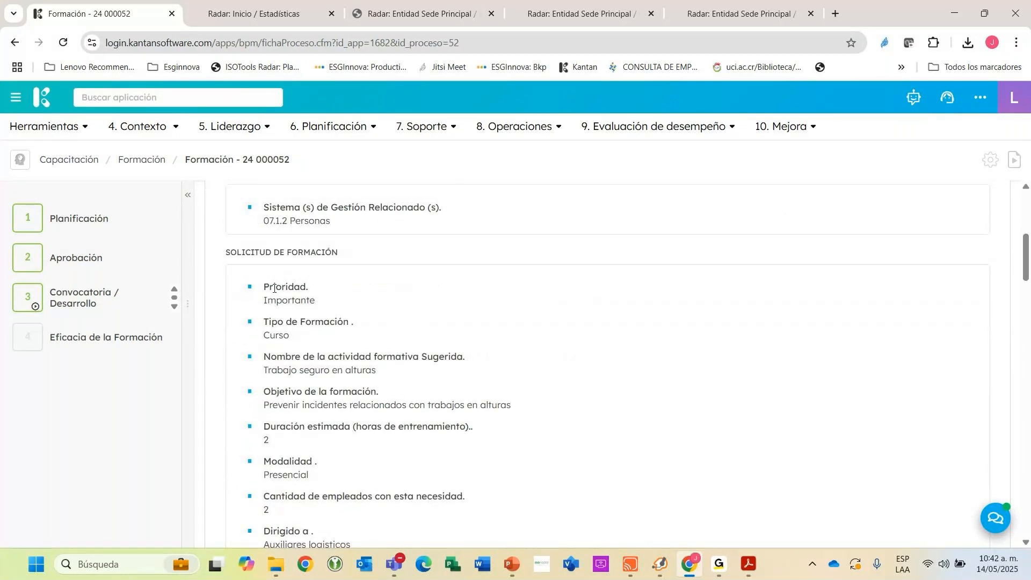
pyautogui.scroll(-1, 274, 288)
pyautogui.tripleClick(302, 269)
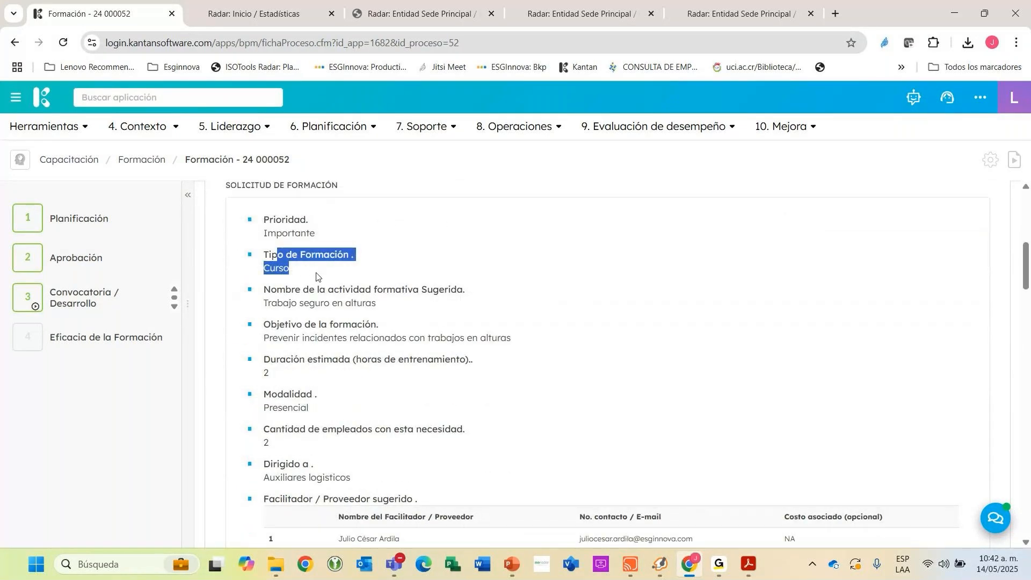
pyautogui.tripleClick(416, 301)
pyautogui.scroll(-2, 423, 301)
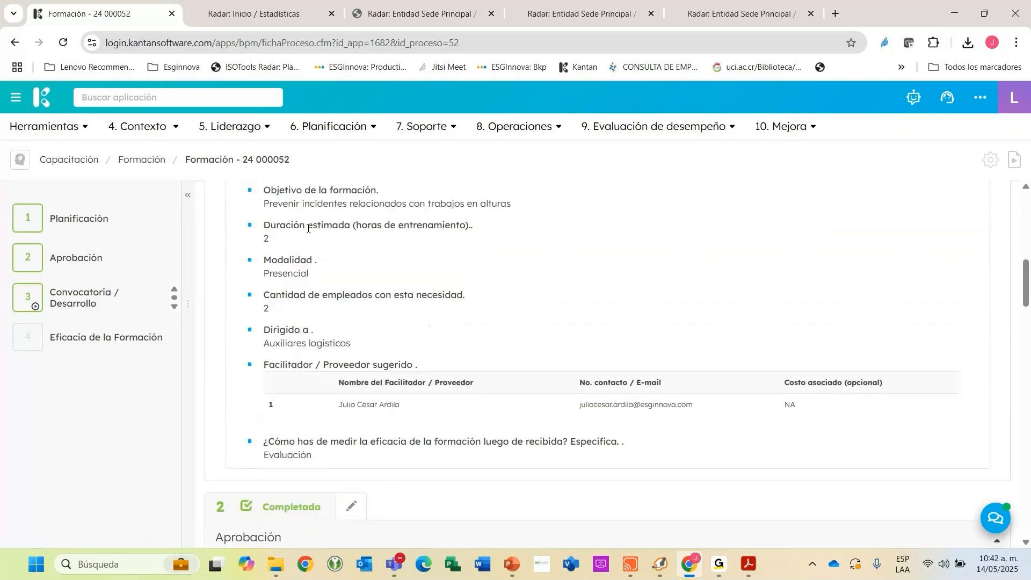
pyautogui.scroll(1, 423, 302)
pyautogui.moveTo(271, 258); pyautogui.dragTo(397, 273)
pyautogui.scroll(-3, 308, 242)
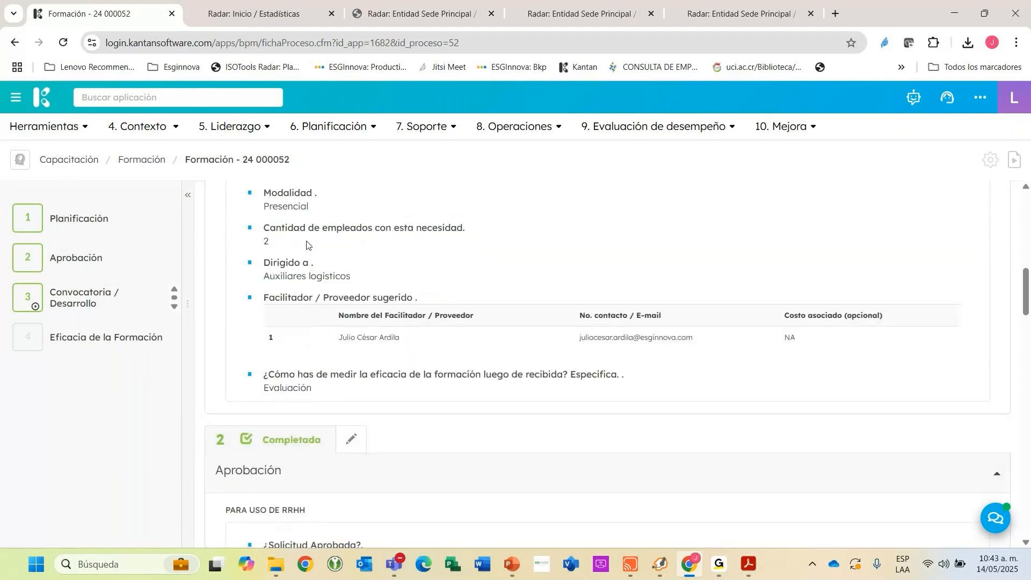
# Review the remaining Planificación details: duration, modality, number of employees, target audience, suggested facilitator and method for measuring effectiveness.
pyautogui.scroll(2, 316, 231)
pyautogui.scroll(3, 317, 229)
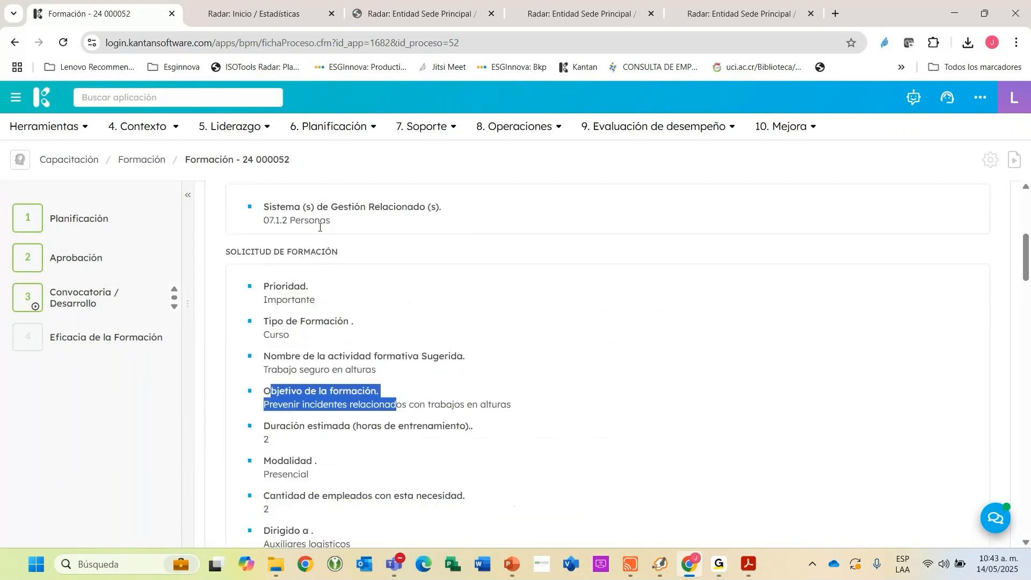
pyautogui.scroll(-2, 319, 263)
pyautogui.scroll(-2, 320, 267)
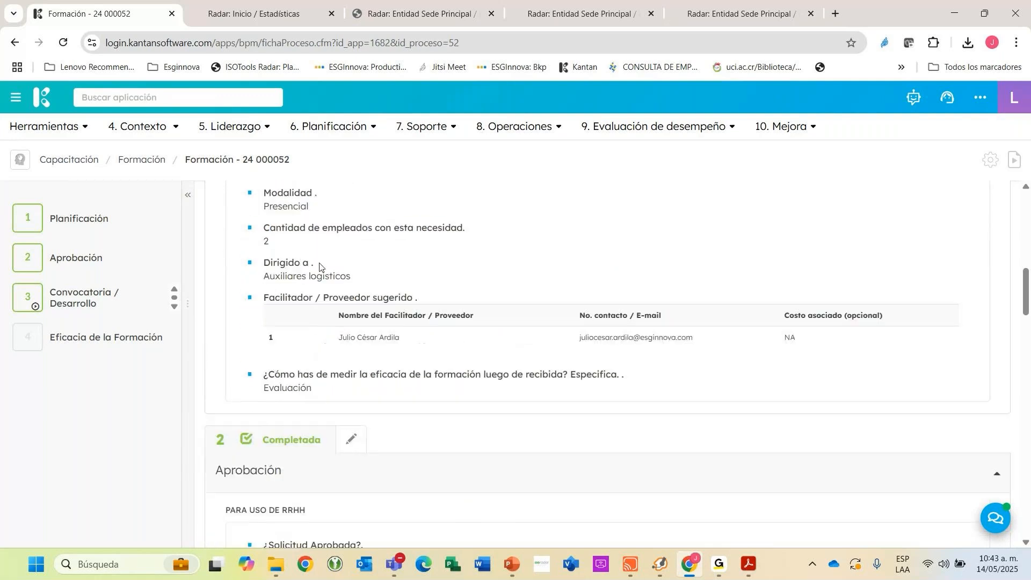
pyautogui.scroll(-1, 189, 275)
pyautogui.scroll(-3, 241, 301)
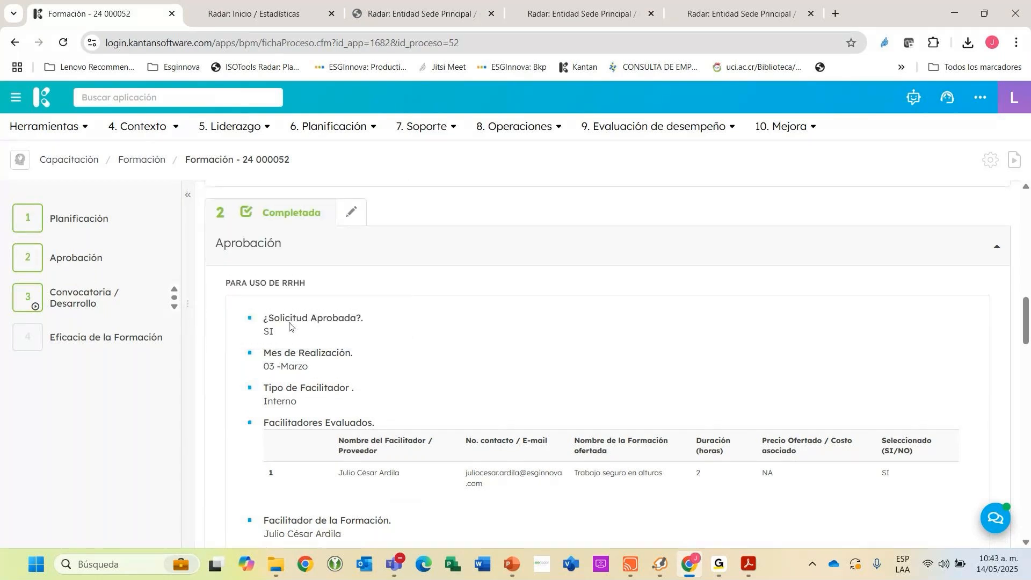
pyautogui.scroll(5, 293, 335)
pyautogui.moveTo(324, 374); pyautogui.dragTo(779, 368)
pyautogui.click(779, 368)
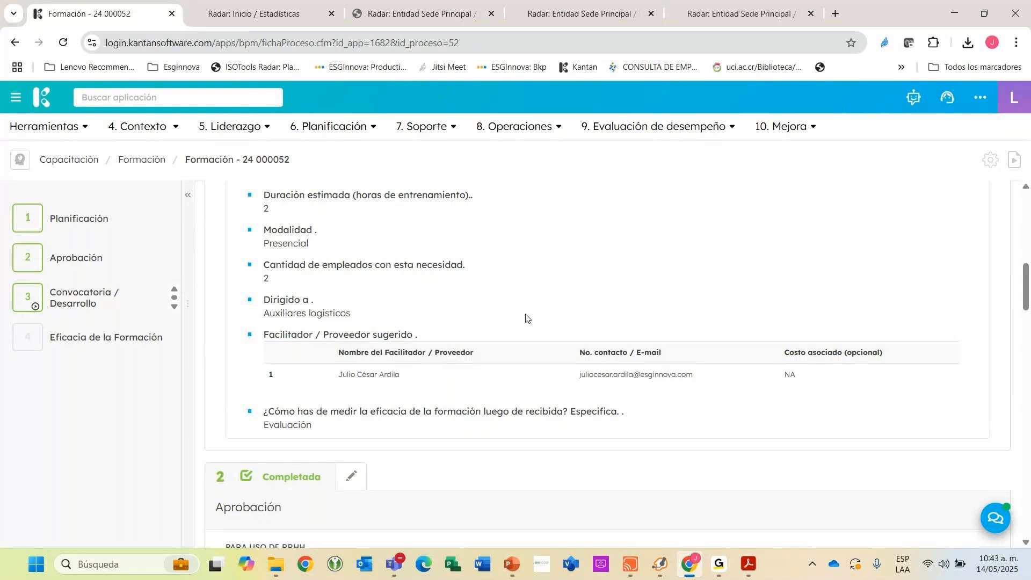
# Examine the Aprobación stage, including request approval, month of completion, facilitator type, evaluated facilitators and cost.
pyautogui.scroll(-5, 511, 333)
pyautogui.scroll(-1, 306, 344)
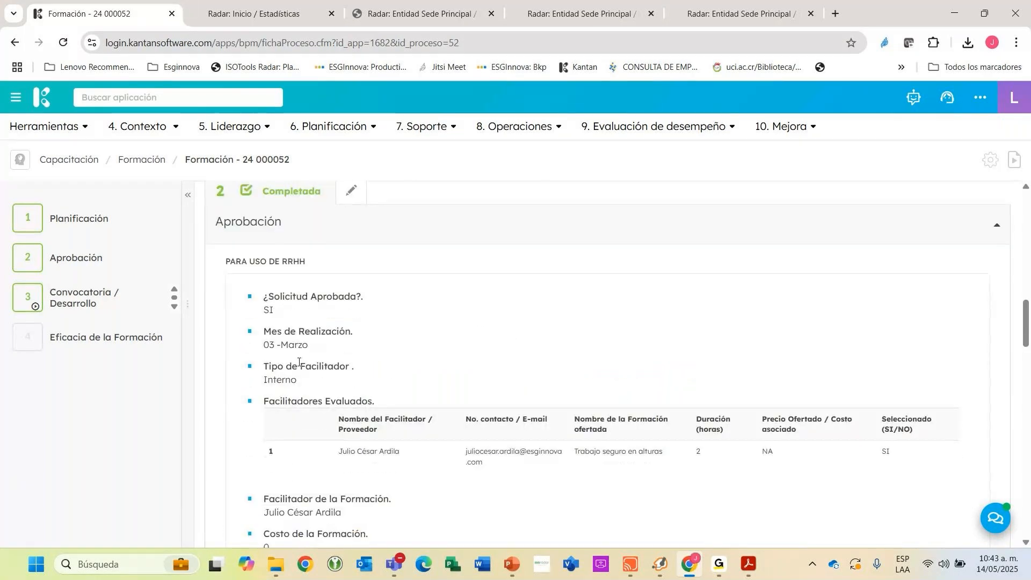
pyautogui.moveTo(268, 246); pyautogui.dragTo(313, 262)
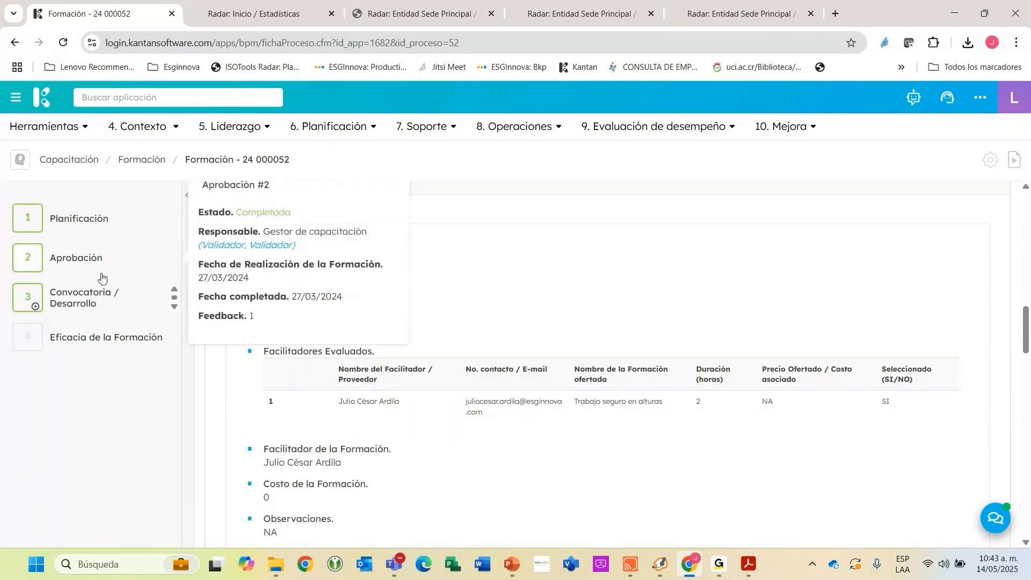
pyautogui.scroll(-3, 411, 353)
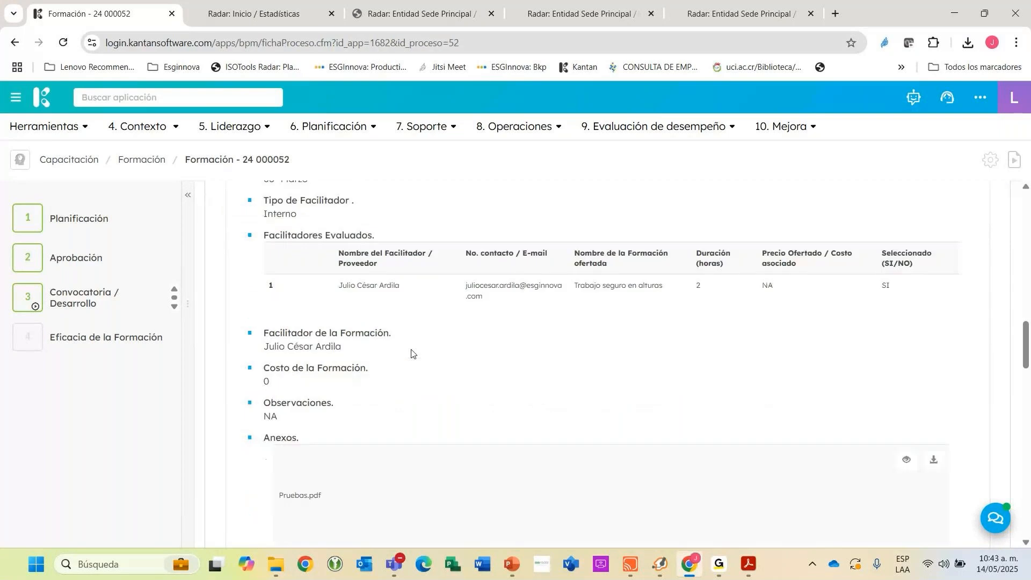
# Examine the Convocatoria / Desarrollo stage's internal facilitator and its Citación a Participantes task table.
pyautogui.scroll(-10, 411, 353)
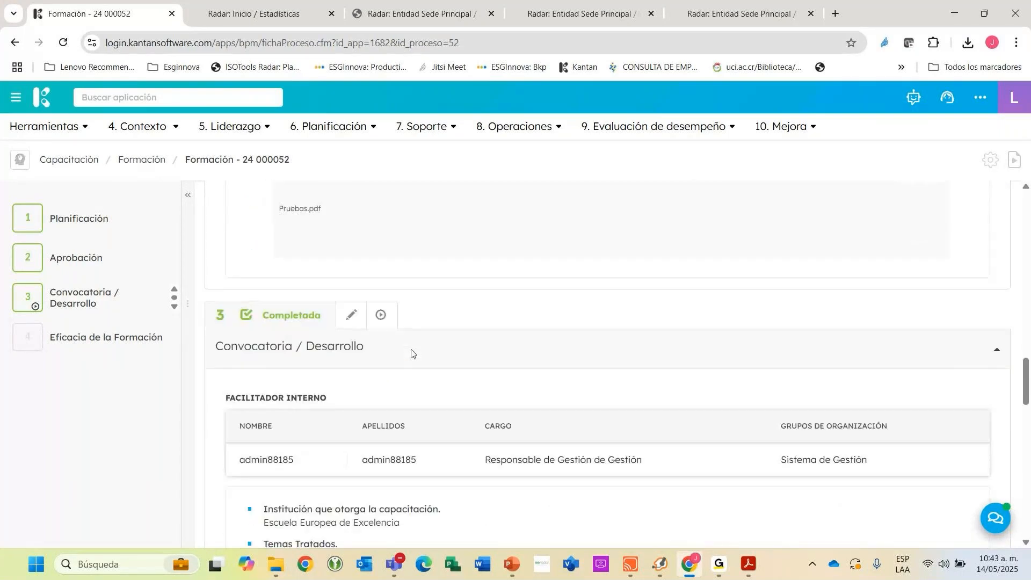
pyautogui.scroll(-1, 399, 369)
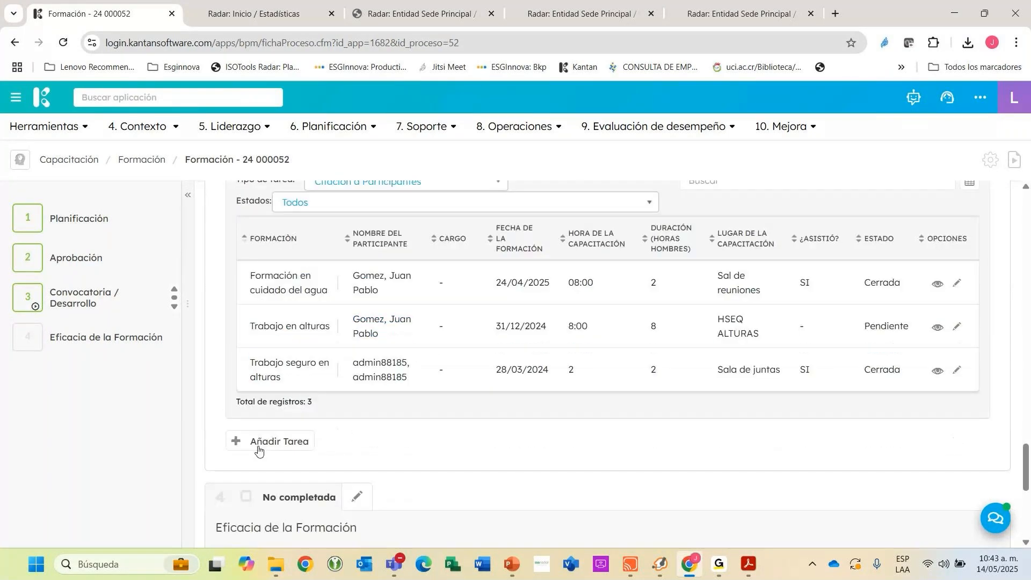
pyautogui.scroll(10, 282, 375)
pyautogui.scroll(-10, 283, 375)
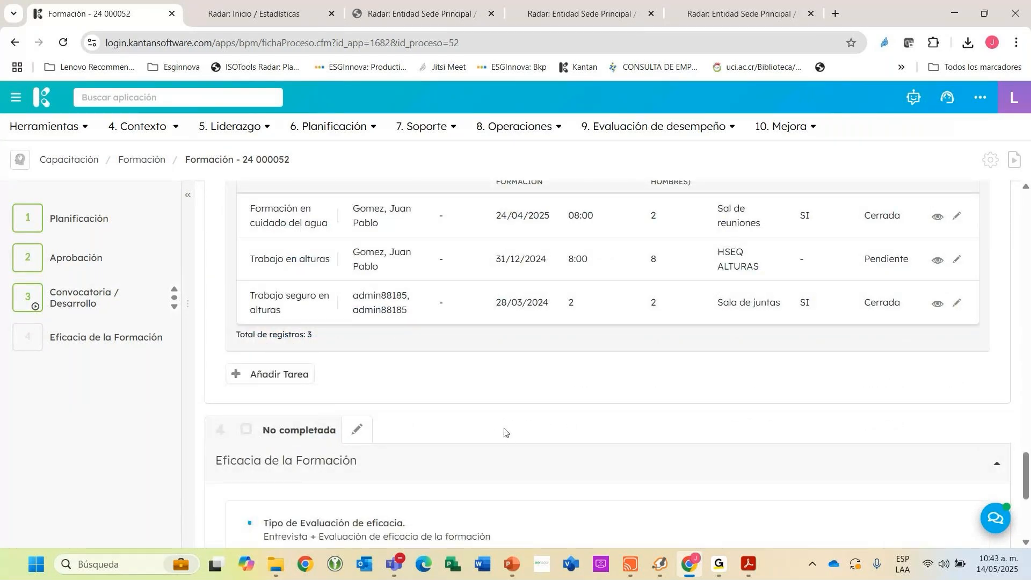
# Inspect the new Citación a Participantes task form's training, date, time, place, duration and resource fields, and cancel it without saving.
pyautogui.click(396, 292)
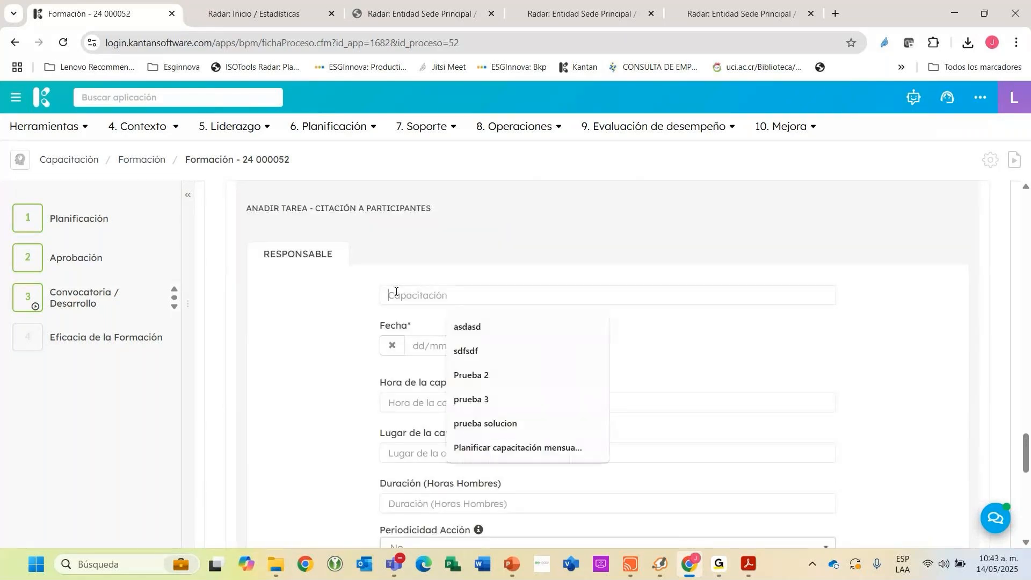
pyautogui.click(663, 350)
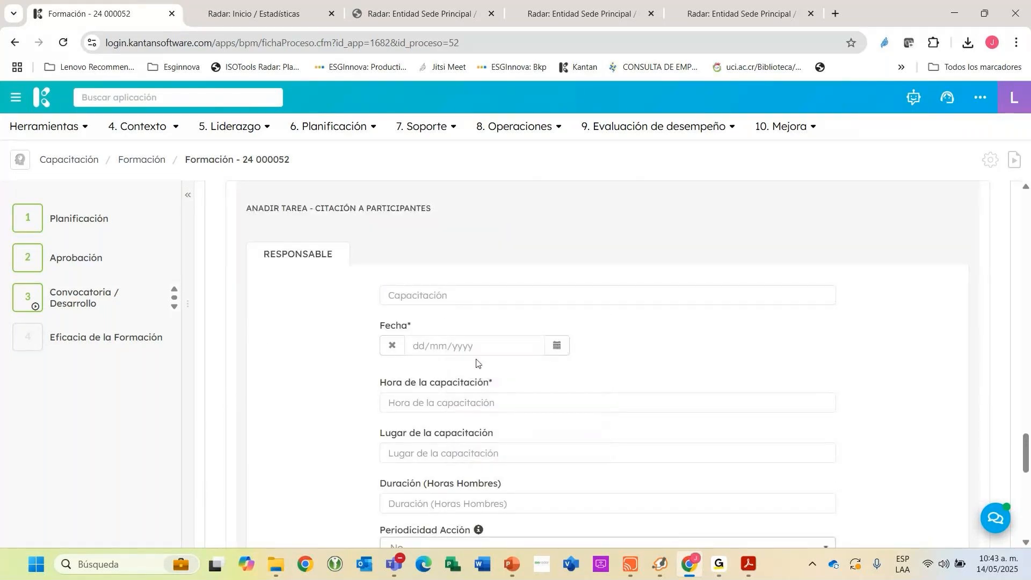
pyautogui.moveTo(365, 385); pyautogui.dragTo(400, 387)
pyautogui.moveTo(385, 433); pyautogui.dragTo(445, 428)
pyautogui.scroll(-3, 441, 409)
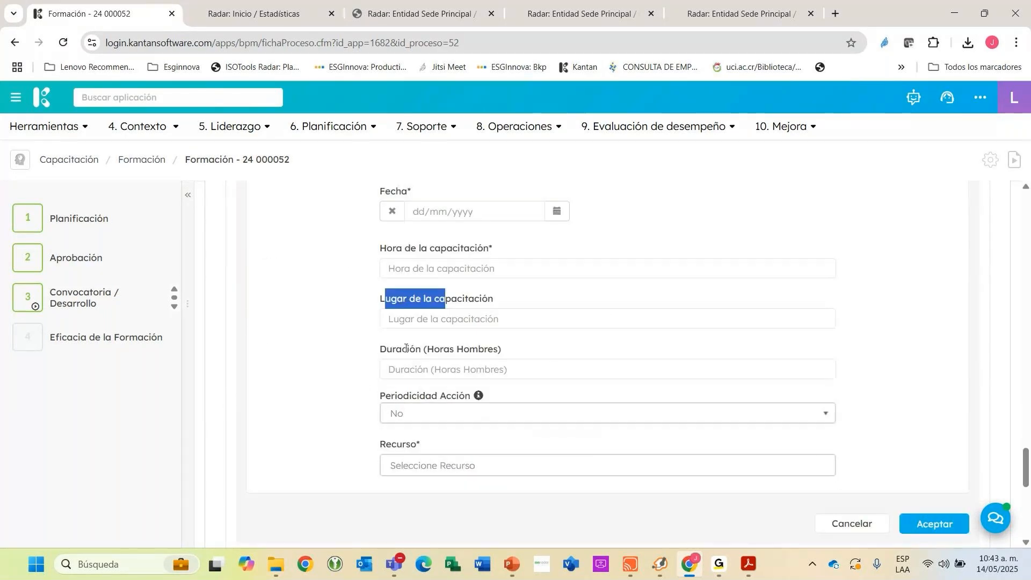
pyautogui.moveTo(404, 351); pyautogui.dragTo(450, 349)
pyautogui.click(421, 467)
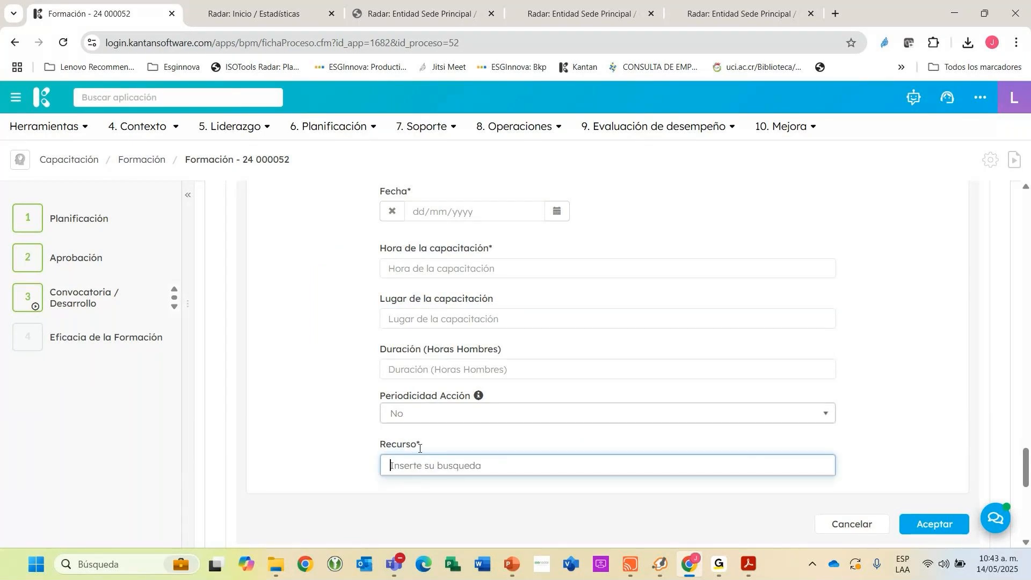
pyautogui.click(852, 522)
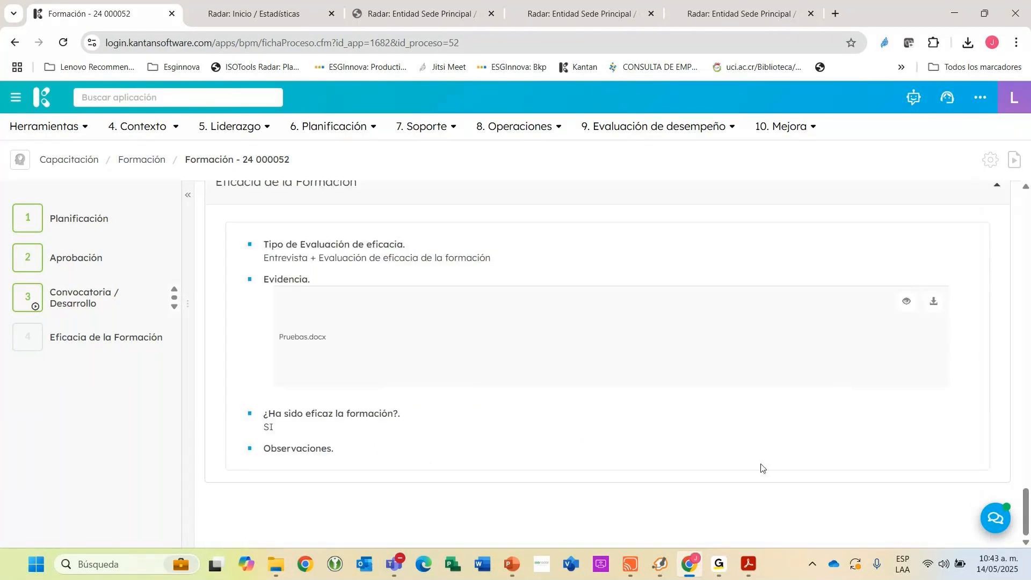
# Compare the attendance and status of each summoned participant in the Citación a Participantes table.
pyautogui.scroll(6, 695, 425)
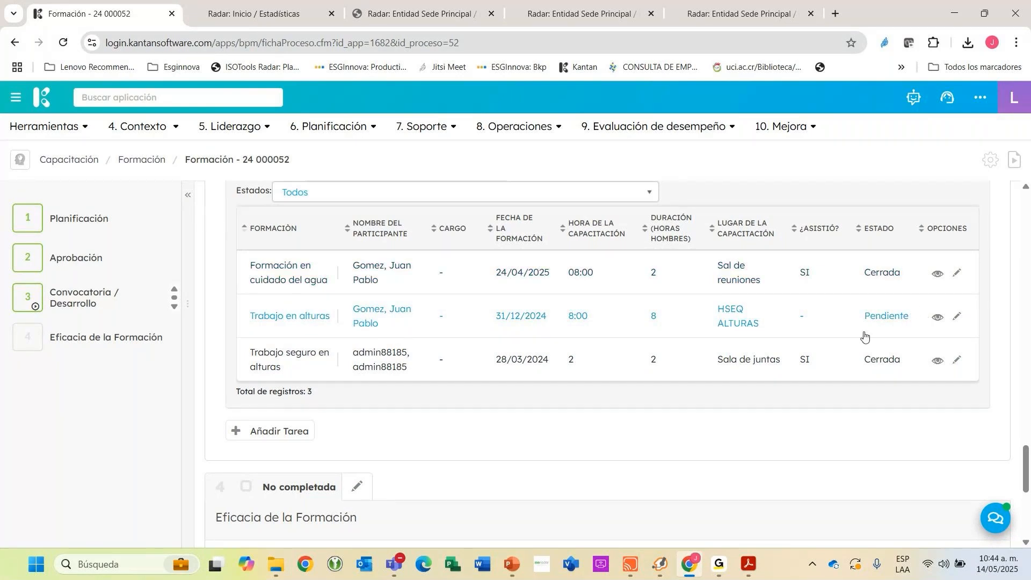
pyautogui.scroll(-1, 857, 344)
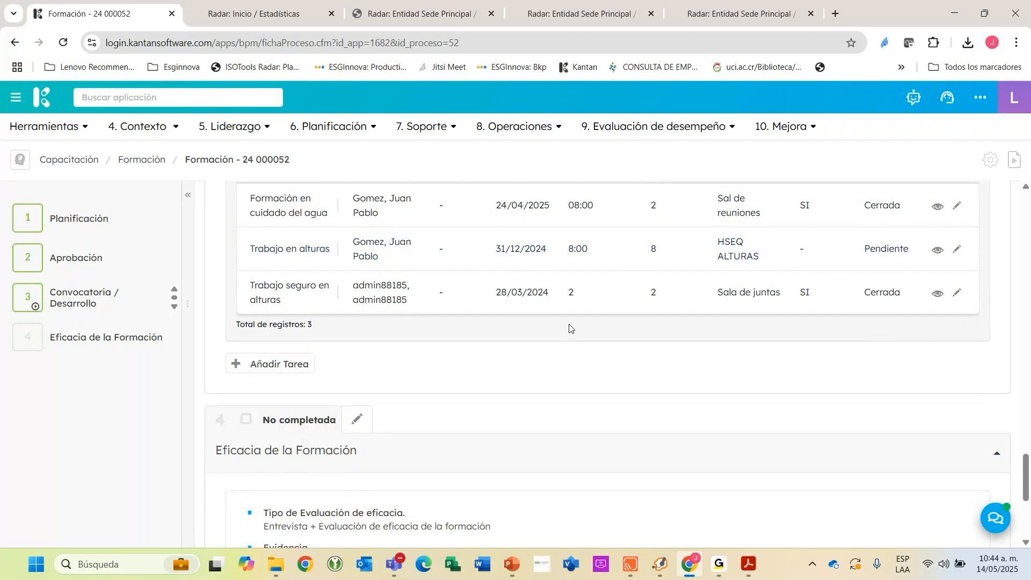
pyautogui.scroll(2, 484, 306)
pyautogui.scroll(1, 462, 294)
# Duplicate the training record's browser tab and open the Gestión de la organización application in the copy.
pyautogui.rightClick(95, 16)
pyautogui.click(155, 129)
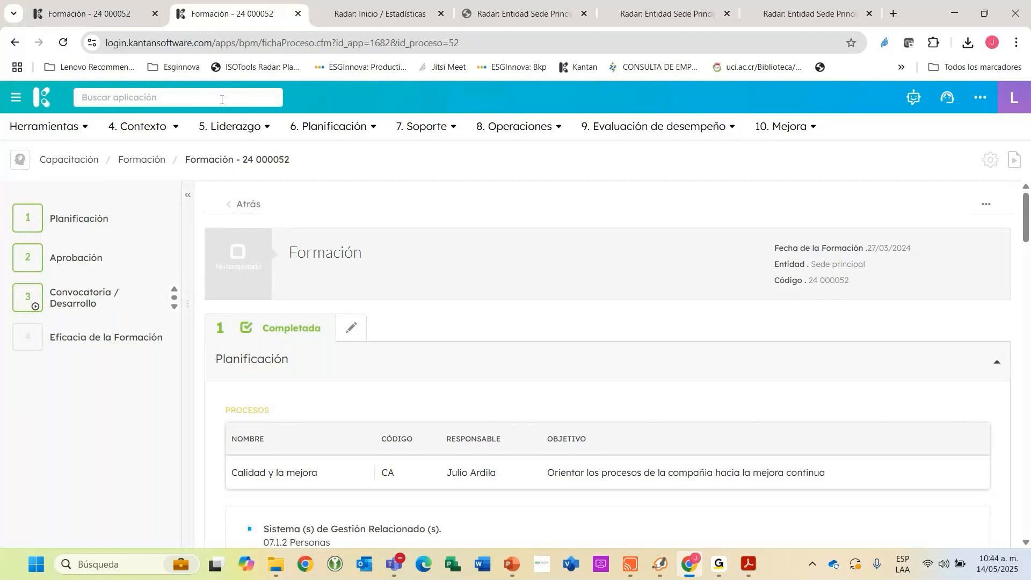
pyautogui.click(215, 95)
pyautogui.write('orga')
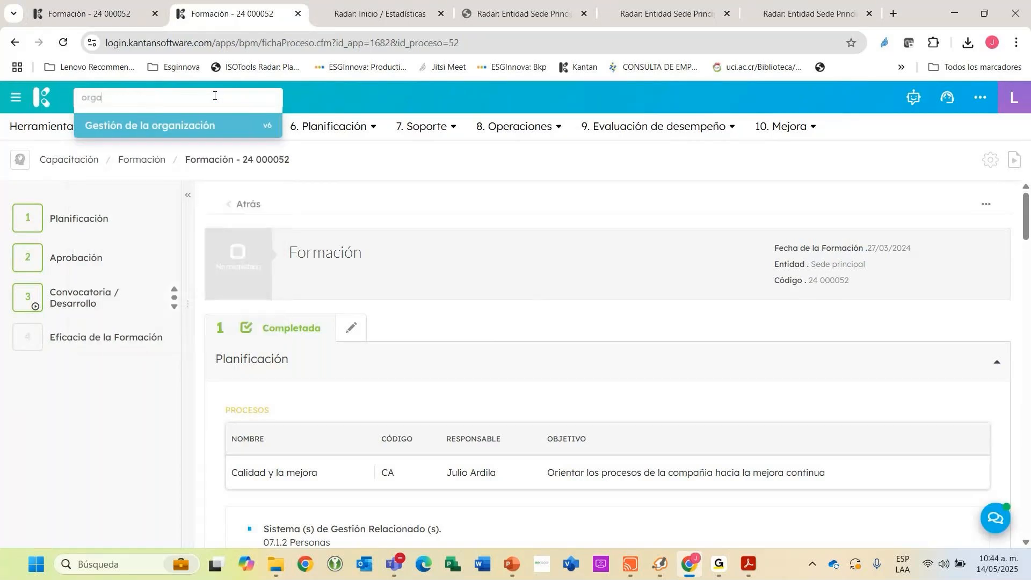
pyautogui.press('Return')
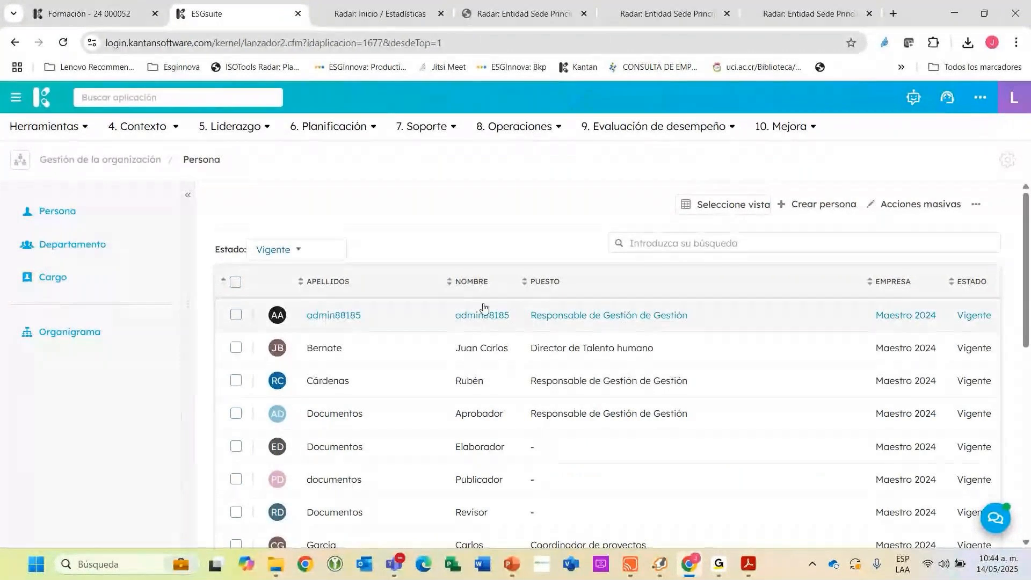
# Open the administrator's person record and list its related Herramientas with Formación as the process type.
pyautogui.click(559, 324)
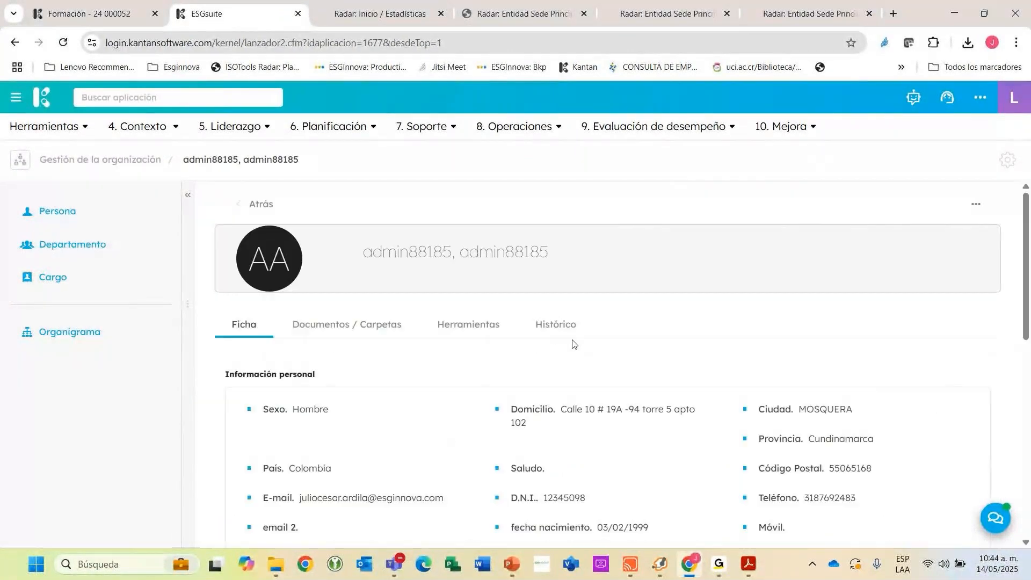
pyautogui.click(480, 317)
pyautogui.click(271, 401)
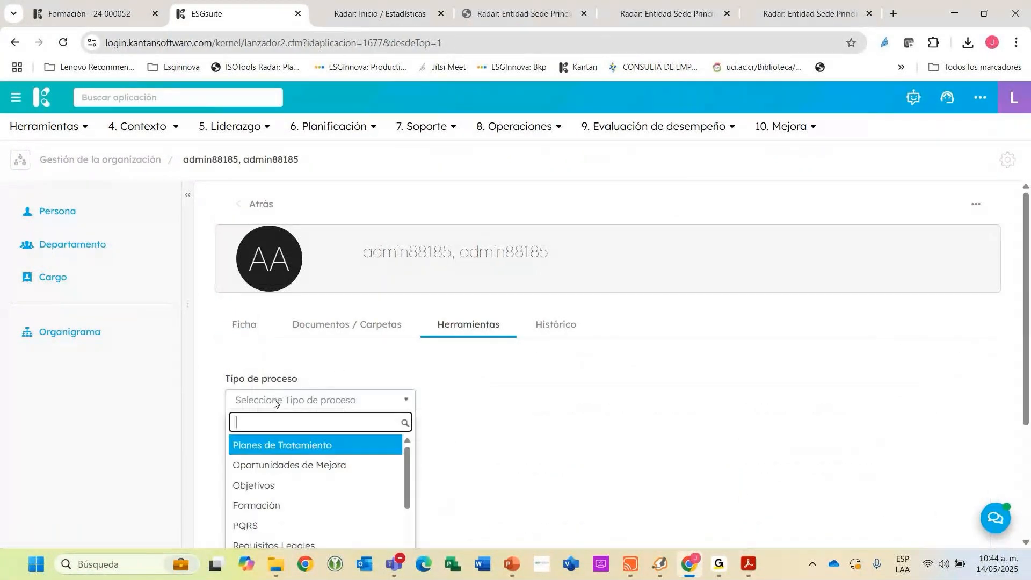
pyautogui.scroll(-3, 272, 400)
pyautogui.click(266, 371)
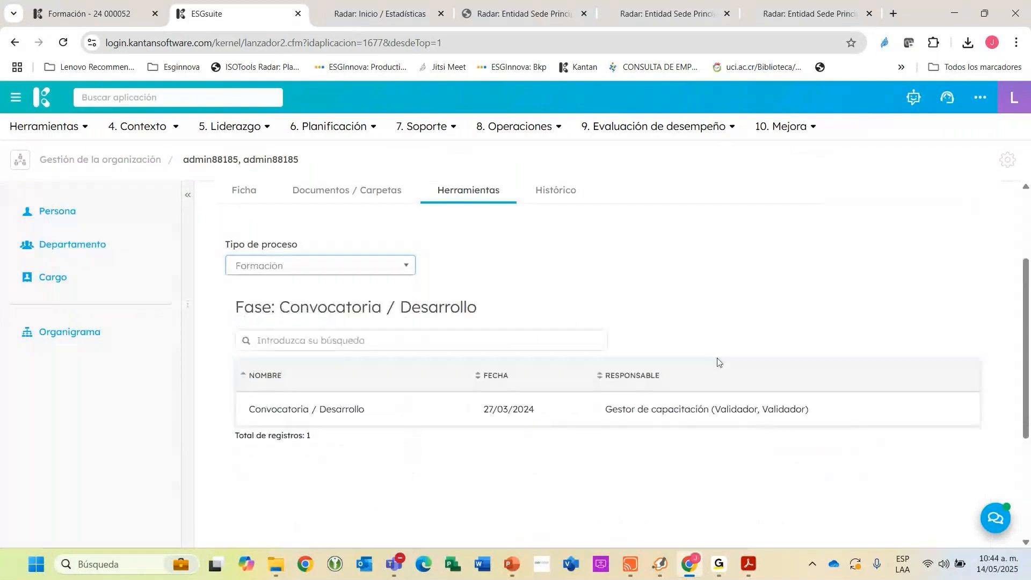
pyautogui.scroll(-3, 672, 340)
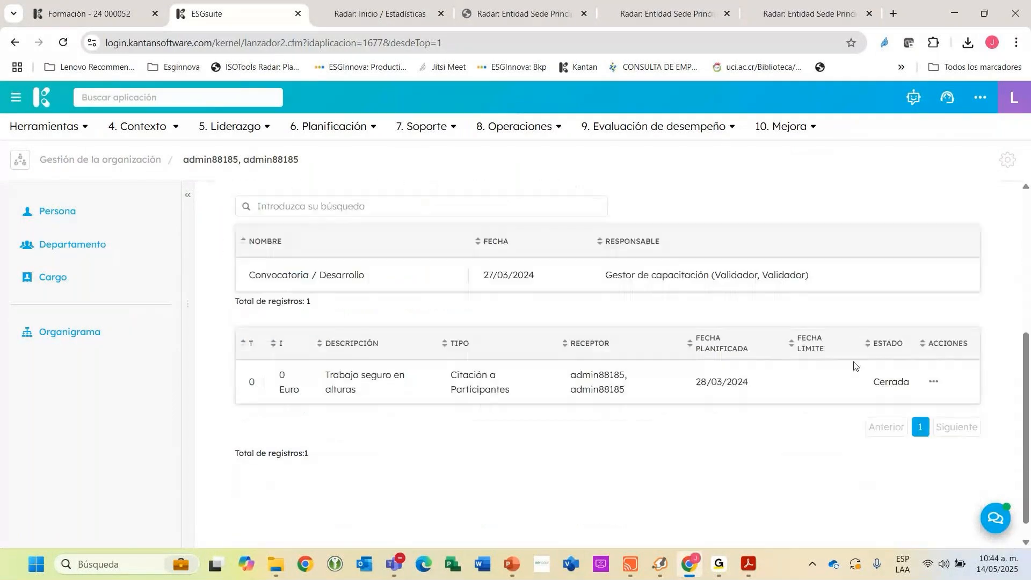
# View the Trabajo seguro en alturas summons's details and comments from the person's record, and close the details.
pyautogui.moveTo(318, 370); pyautogui.dragTo(355, 391)
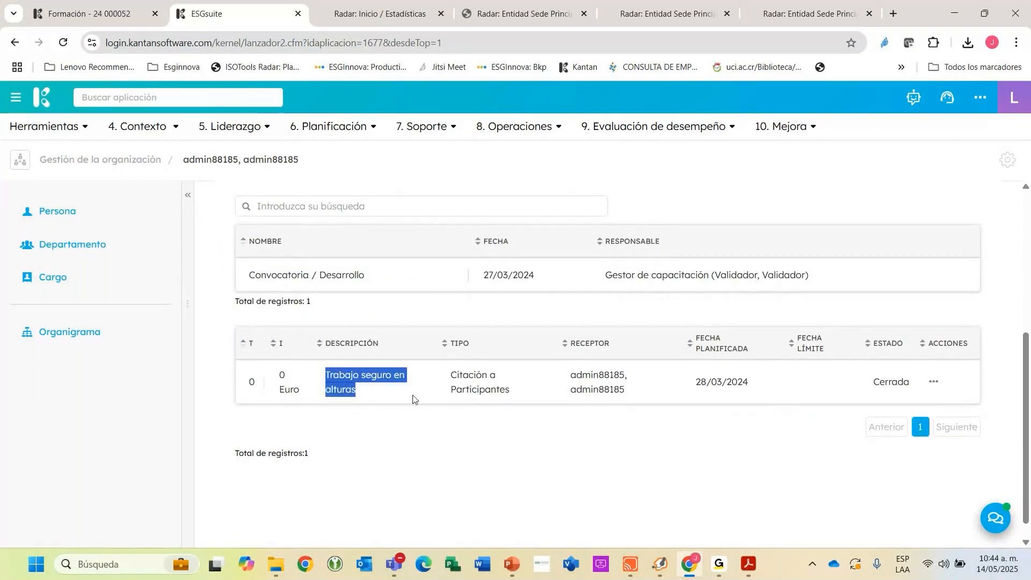
pyautogui.click(935, 382)
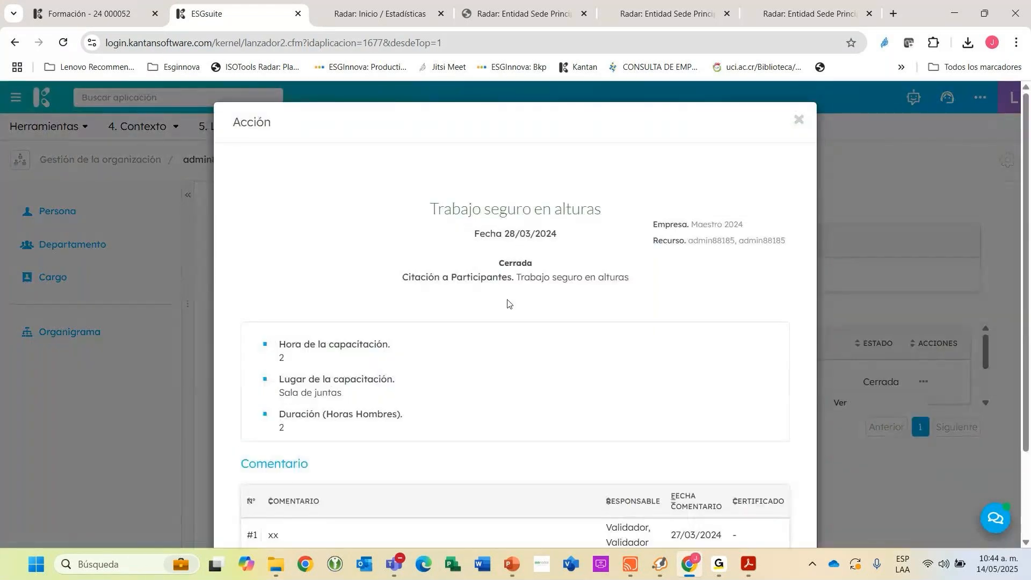
pyautogui.scroll(-2, 507, 301)
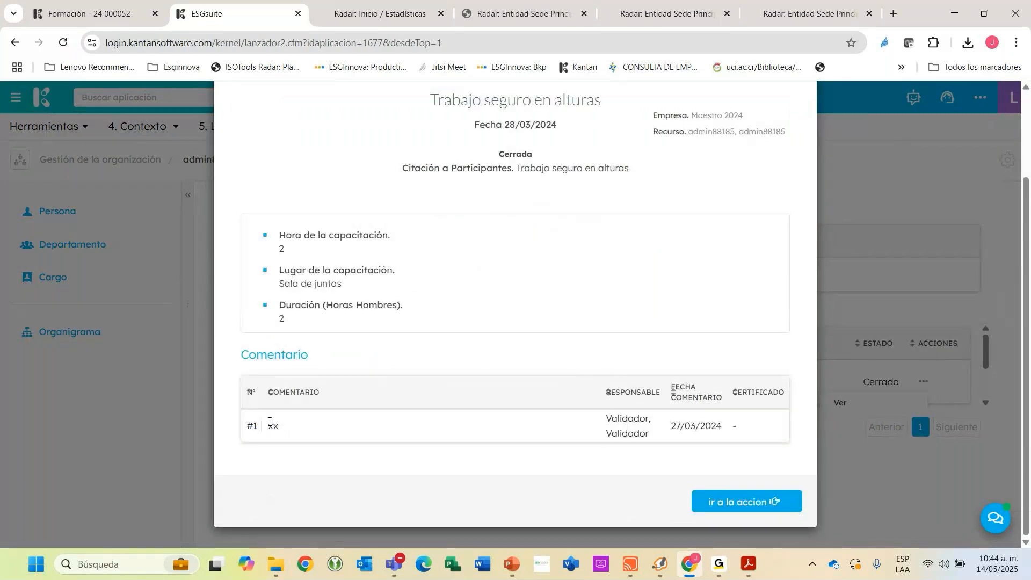
pyautogui.scroll(2, 269, 422)
pyautogui.click(799, 125)
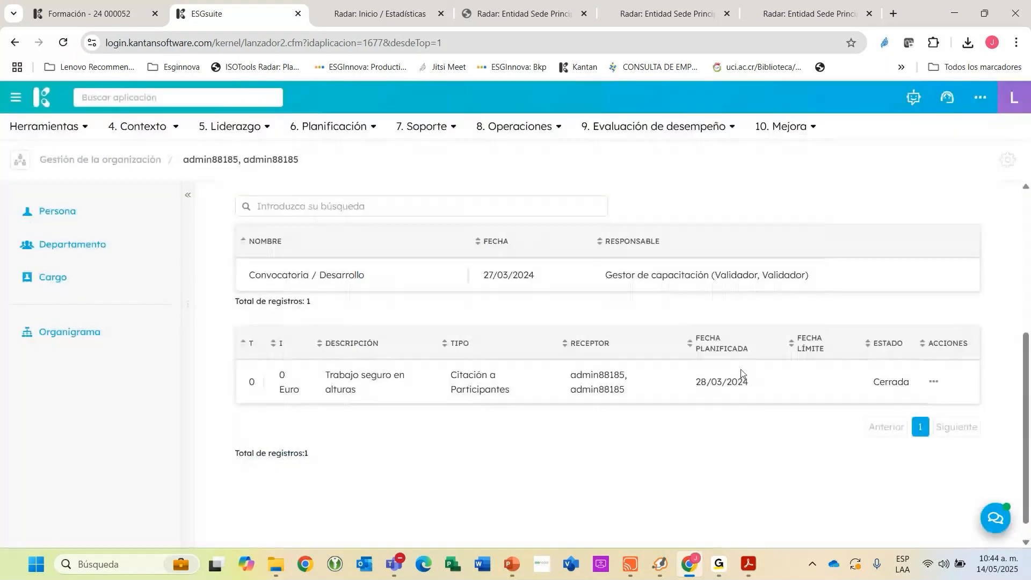
# Return to the Persona list and check the summoned participants in the training record before coming back to the list.
pyautogui.scroll(2, 760, 387)
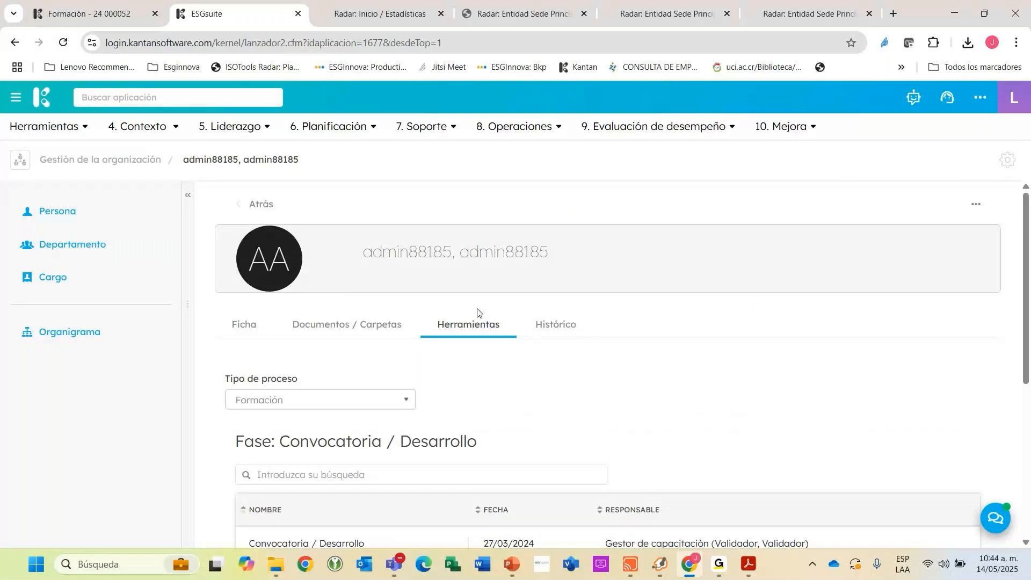
pyautogui.scroll(-5, 607, 352)
pyautogui.scroll(5, 582, 329)
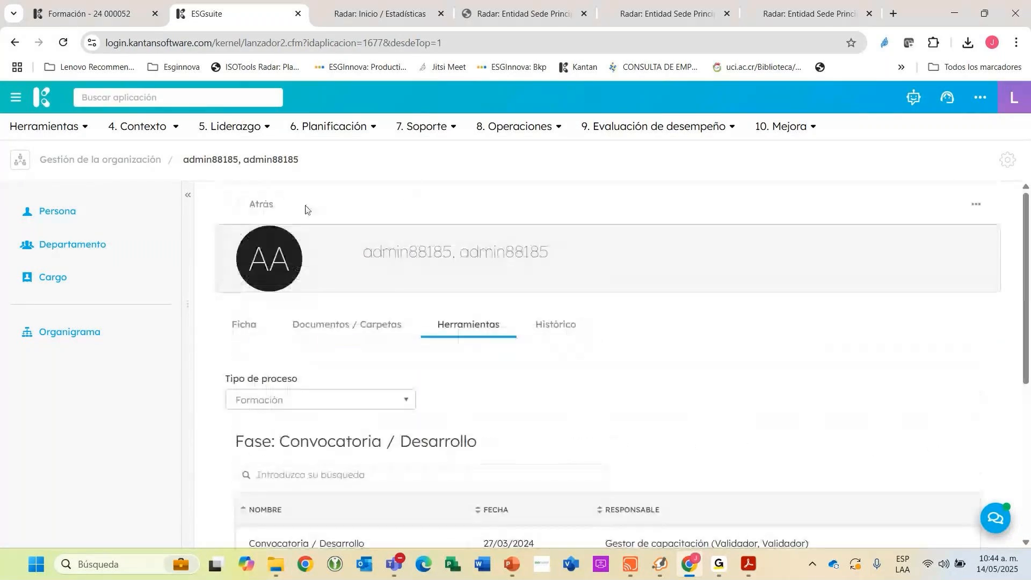
pyautogui.click(251, 206)
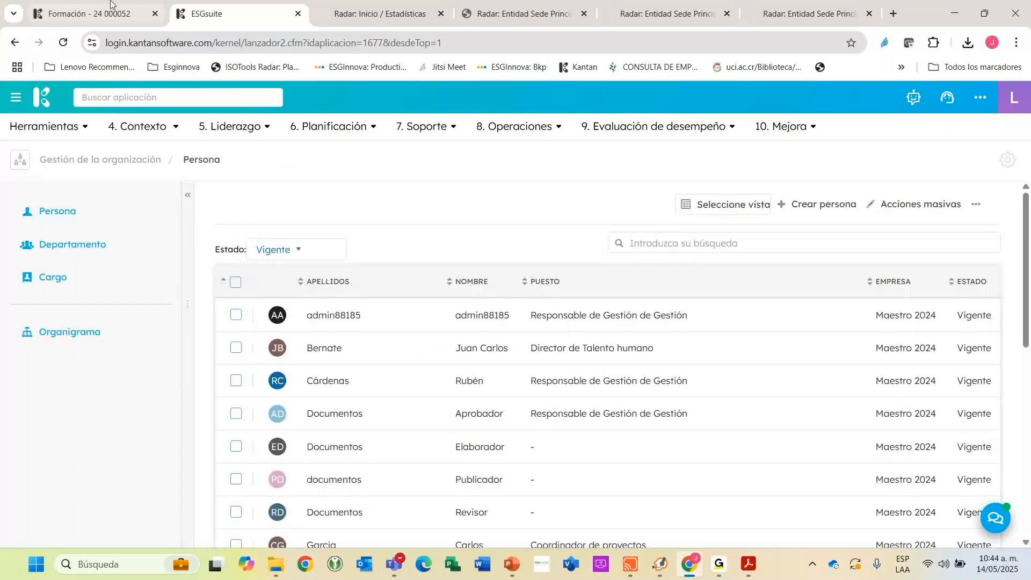
pyautogui.click(111, 5)
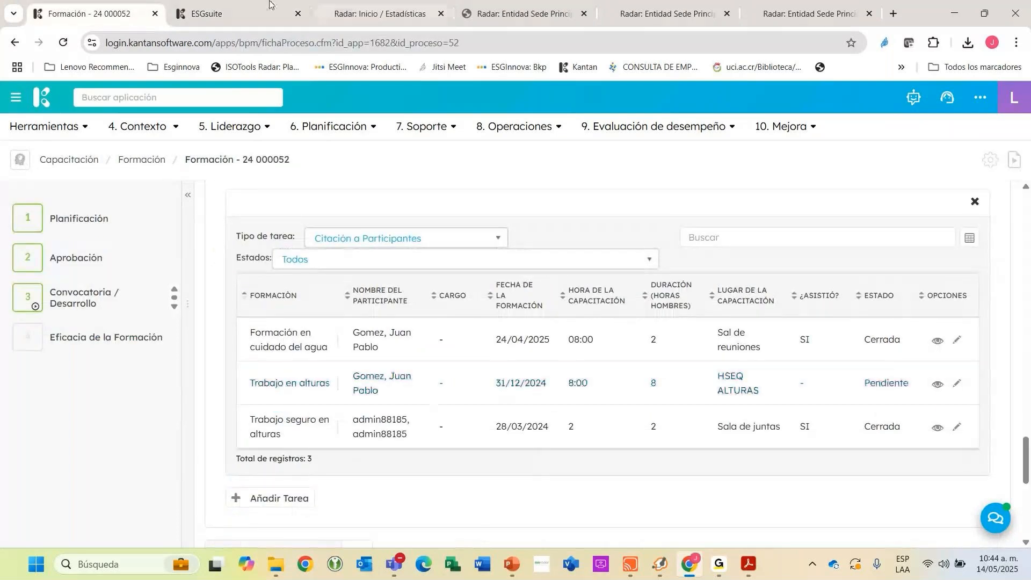
pyautogui.click(239, 11)
# Open the person record right after the Coordinador de proyectos in the list and show its related Herramientas of process type Formación.
pyautogui.scroll(-3, 435, 391)
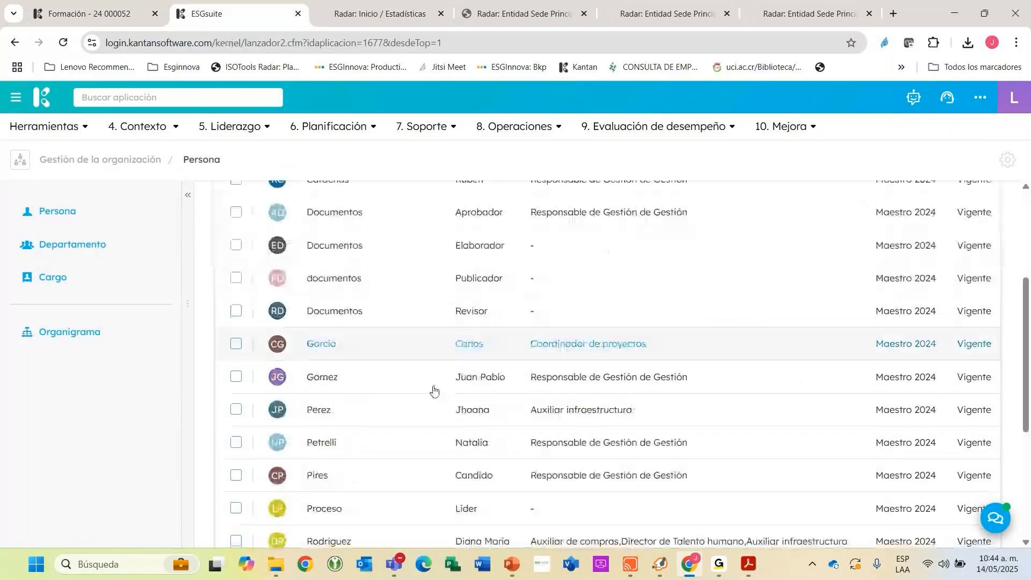
pyautogui.click(434, 391)
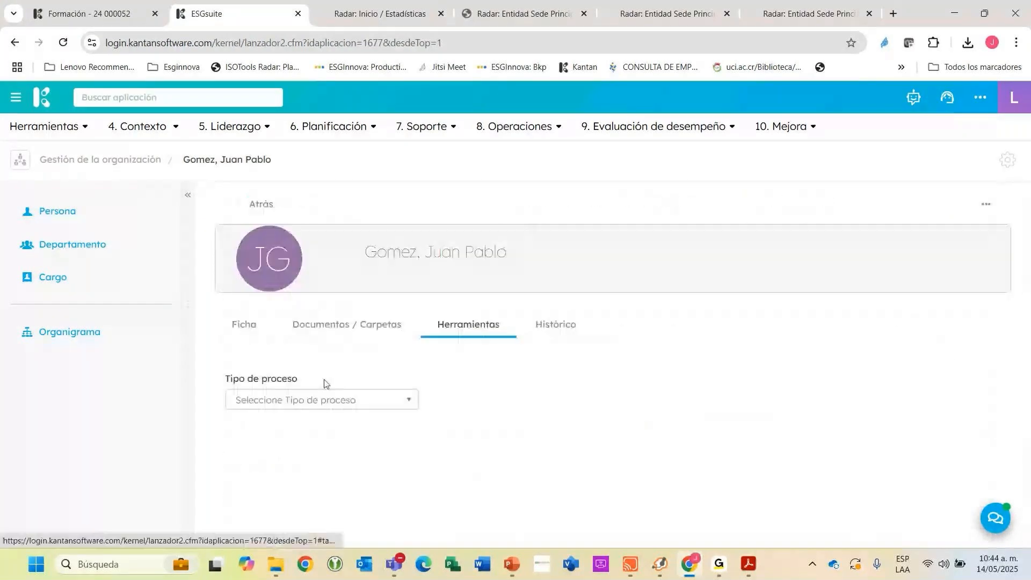
pyautogui.click(318, 399)
pyautogui.scroll(-3, 292, 465)
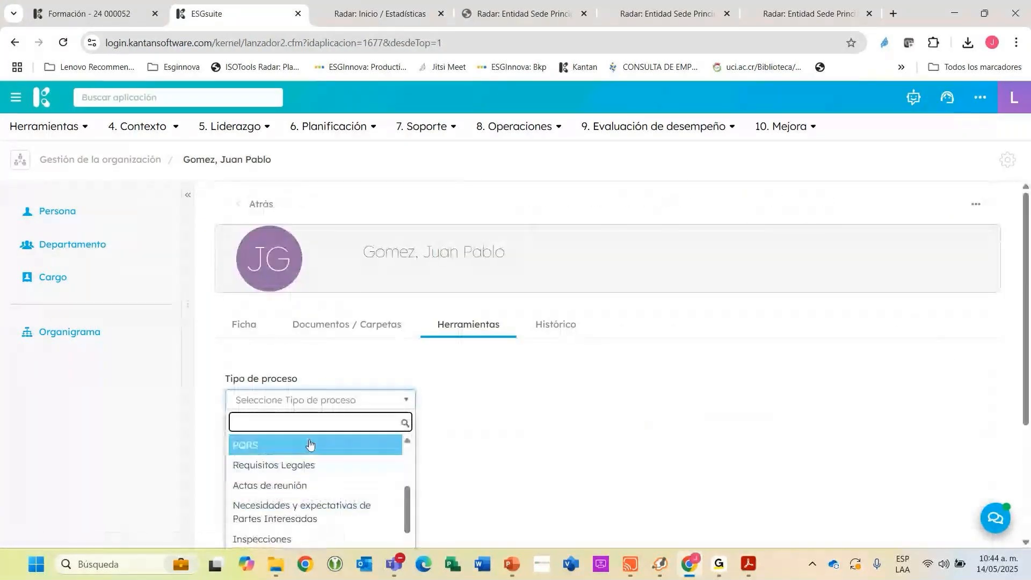
pyautogui.write('fo')
pyautogui.click(290, 445)
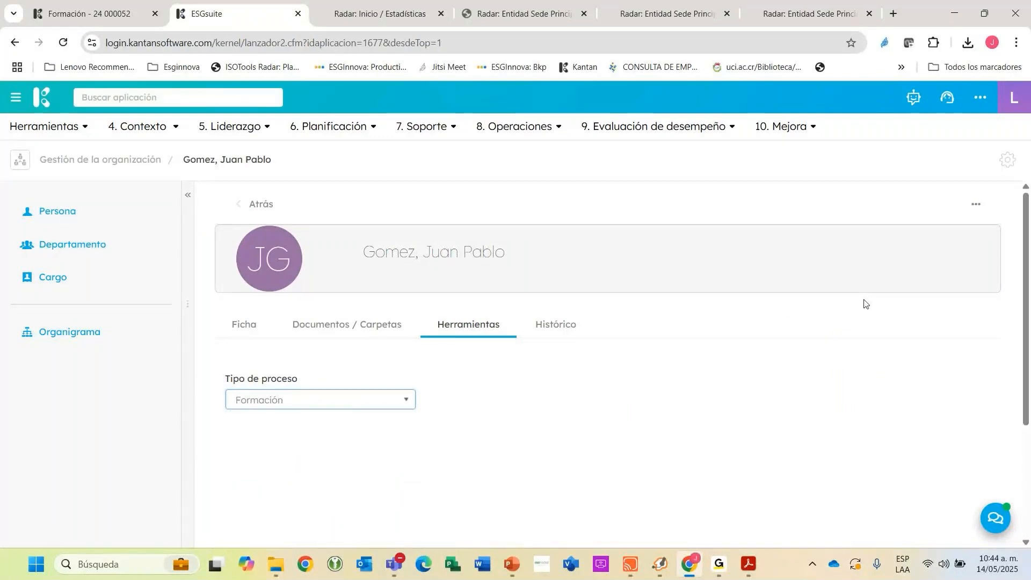
# Check the statuses of the person's training summonses and open the details of Formación de trabajo seguro en alturas.
pyautogui.scroll(-3, 859, 304)
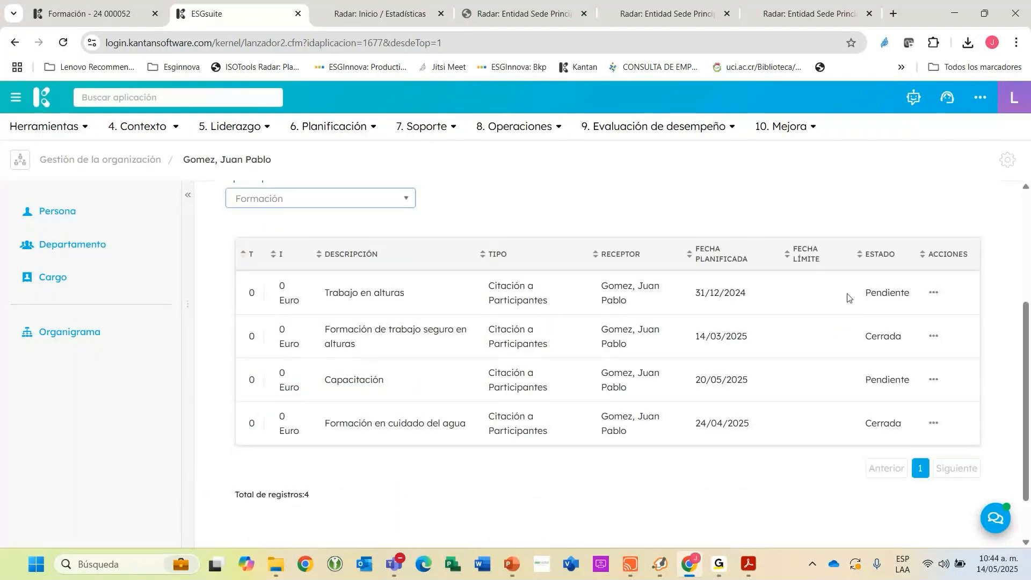
pyautogui.moveTo(858, 336); pyautogui.dragTo(912, 338)
pyautogui.moveTo(859, 380); pyautogui.dragTo(894, 398)
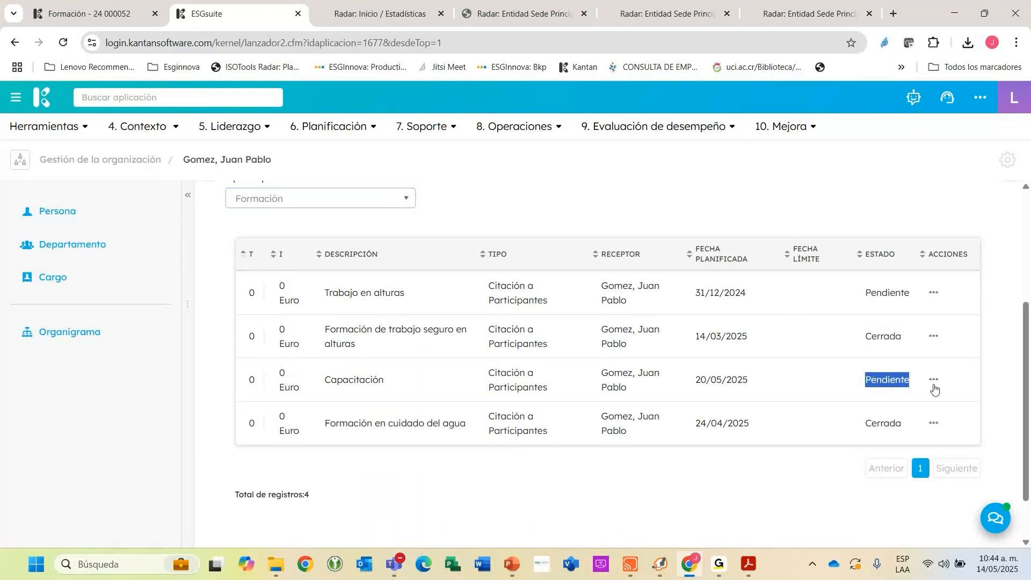
pyautogui.click(933, 385)
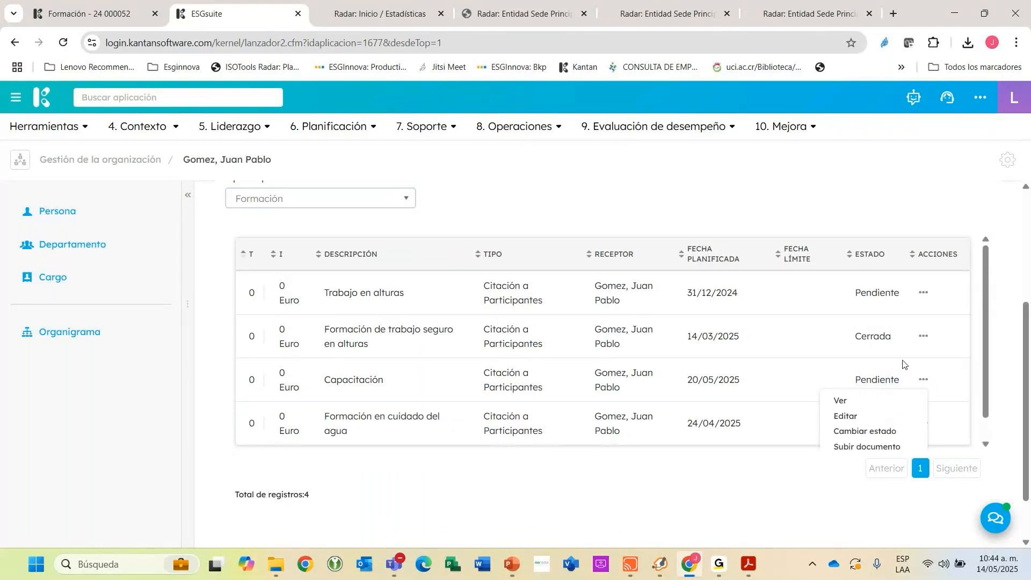
pyautogui.click(923, 336)
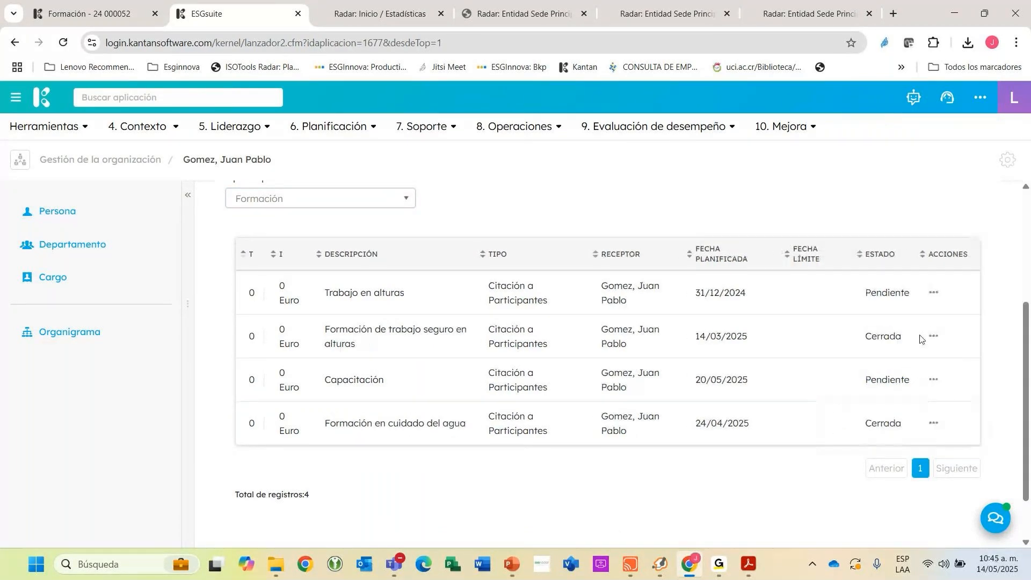
pyautogui.click(739, 347)
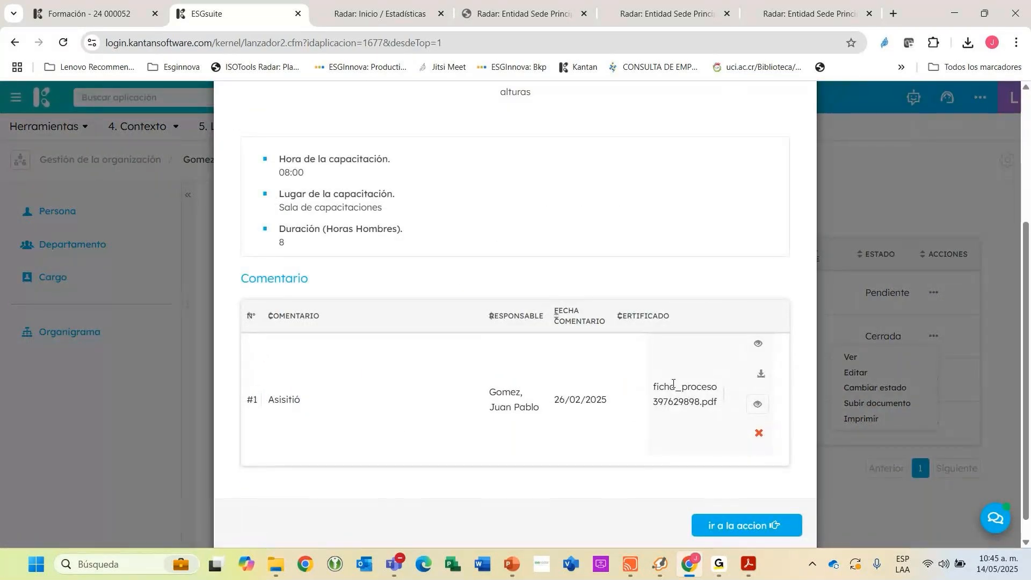
# Start downloading the certificate PDF attached to the summons's comment, cancel the save, and close the details.
pyautogui.click(761, 374)
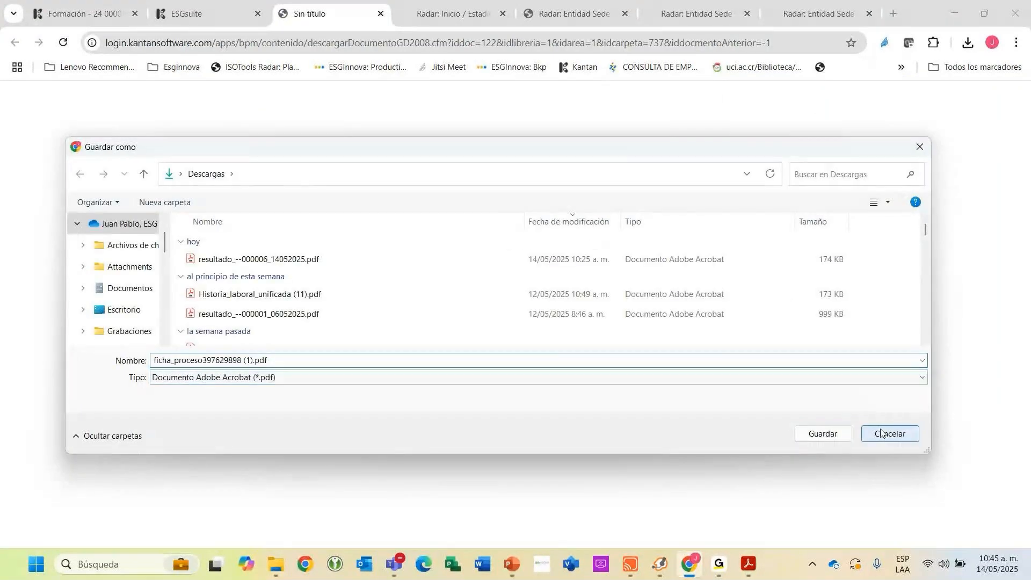
pyautogui.click(890, 433)
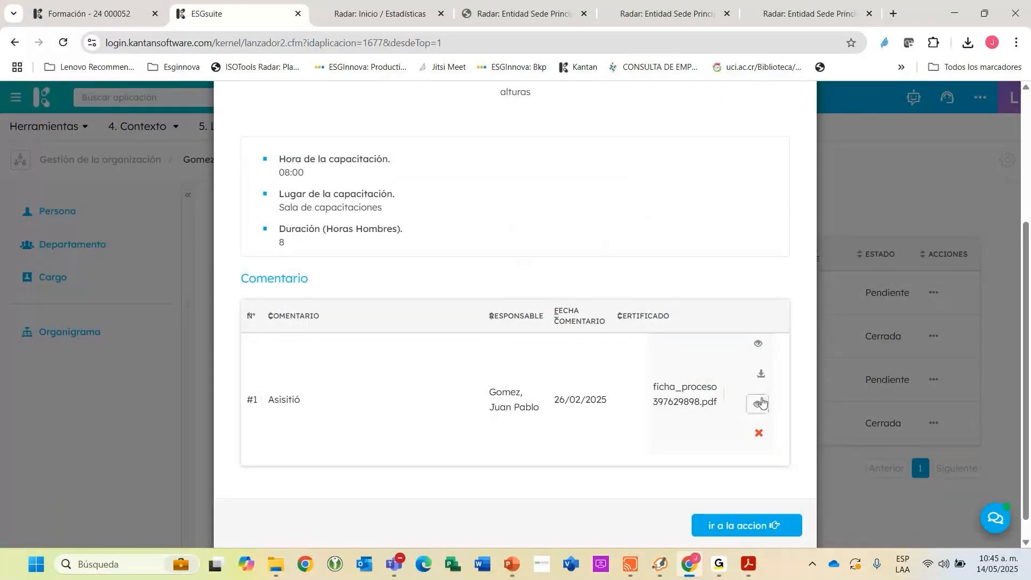
pyautogui.scroll(3, 567, 372)
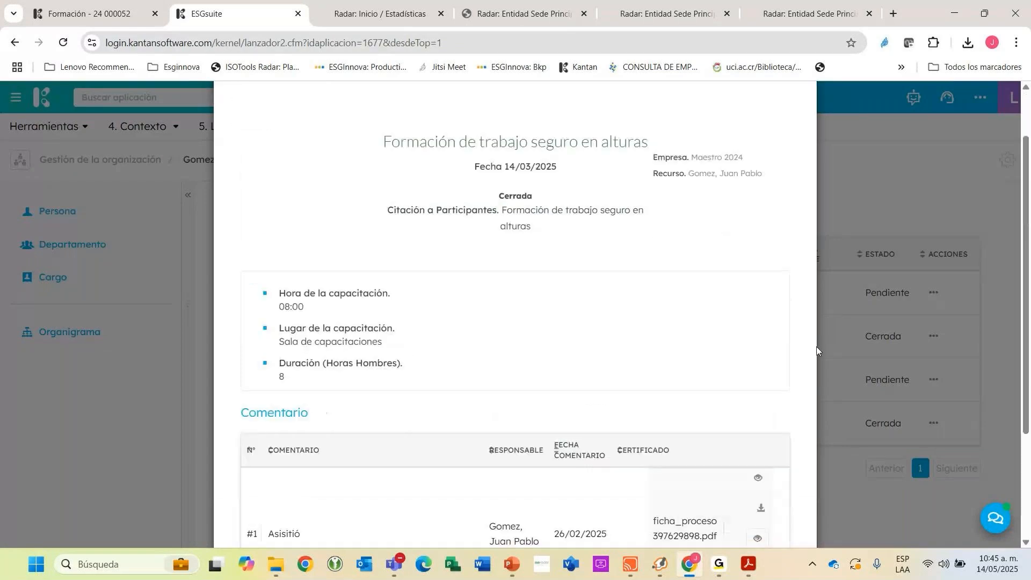
pyautogui.click(836, 313)
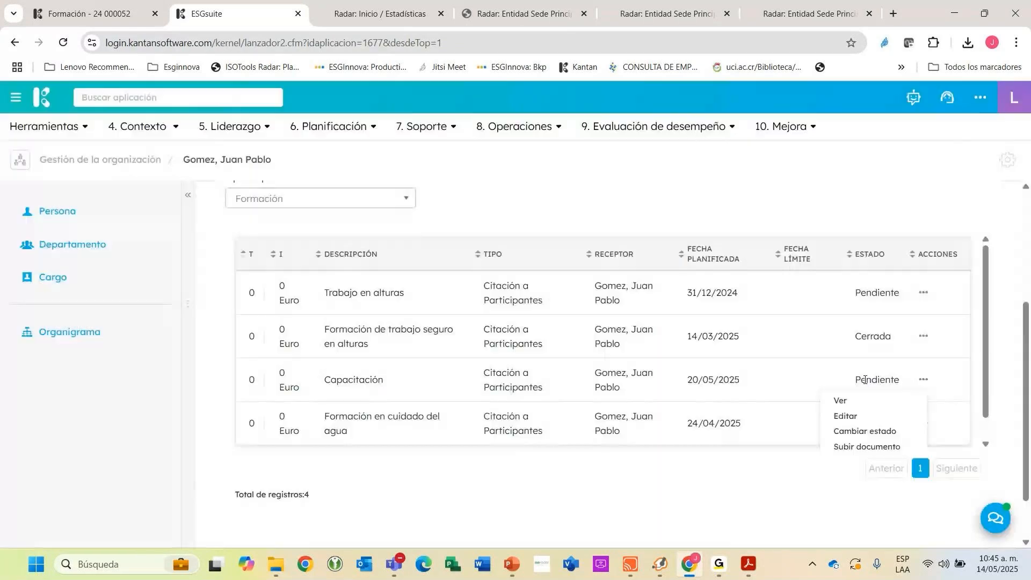
pyautogui.doubleClick(865, 380)
pyautogui.click(782, 373)
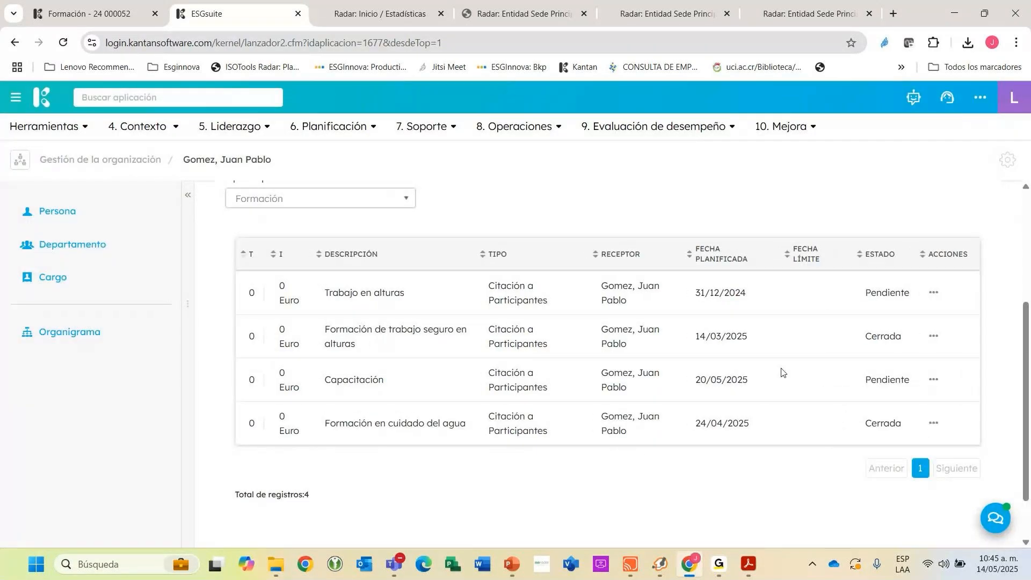
# Return to the training record and review the evaluation type and evidence in its Eficacia de la Formación stage.
pyautogui.hotkey('ctrl', 'shift', 'Tab')
pyautogui.moveTo(70, 302)
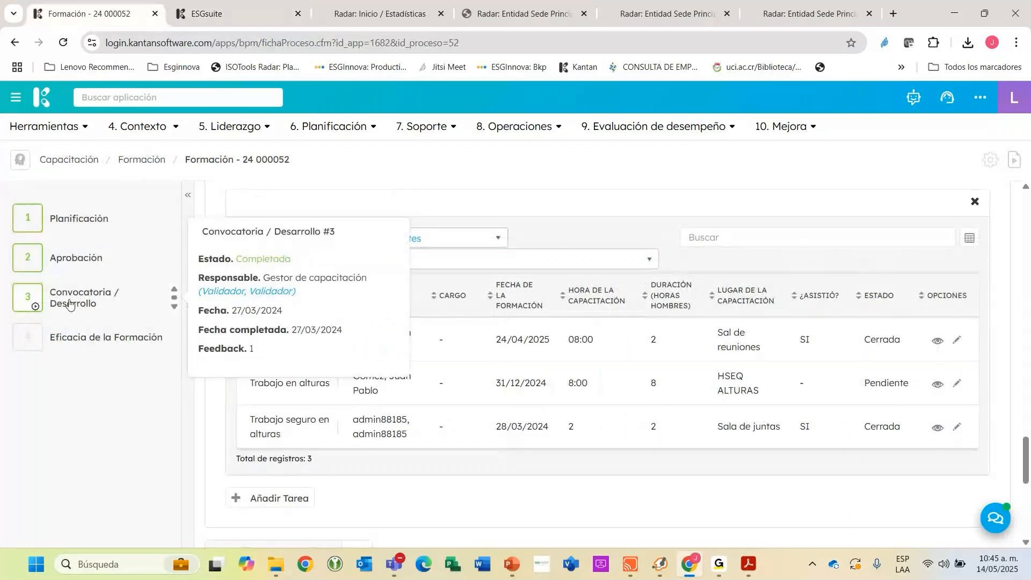
pyautogui.click(83, 343)
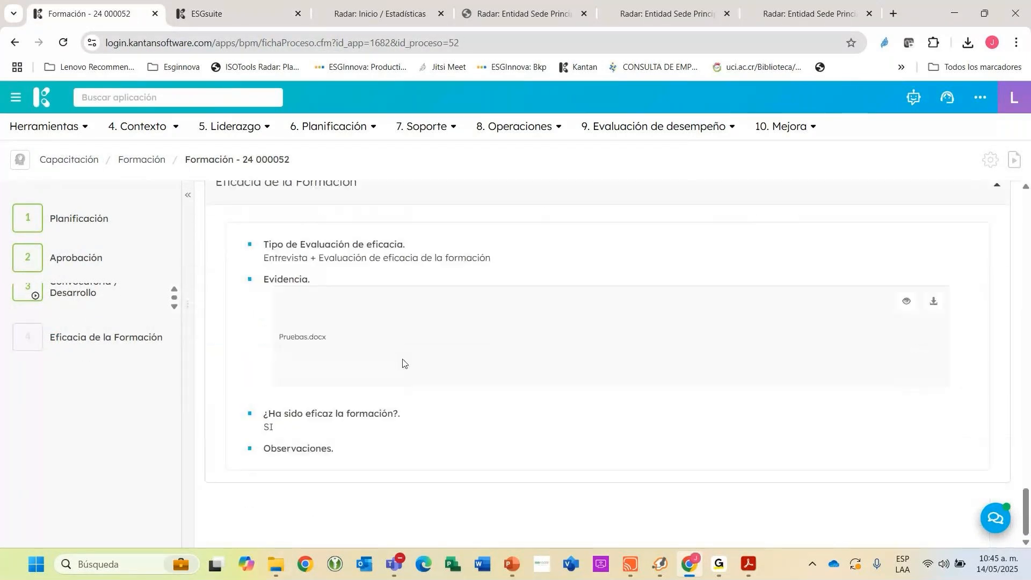
pyautogui.moveTo(264, 243); pyautogui.dragTo(504, 269)
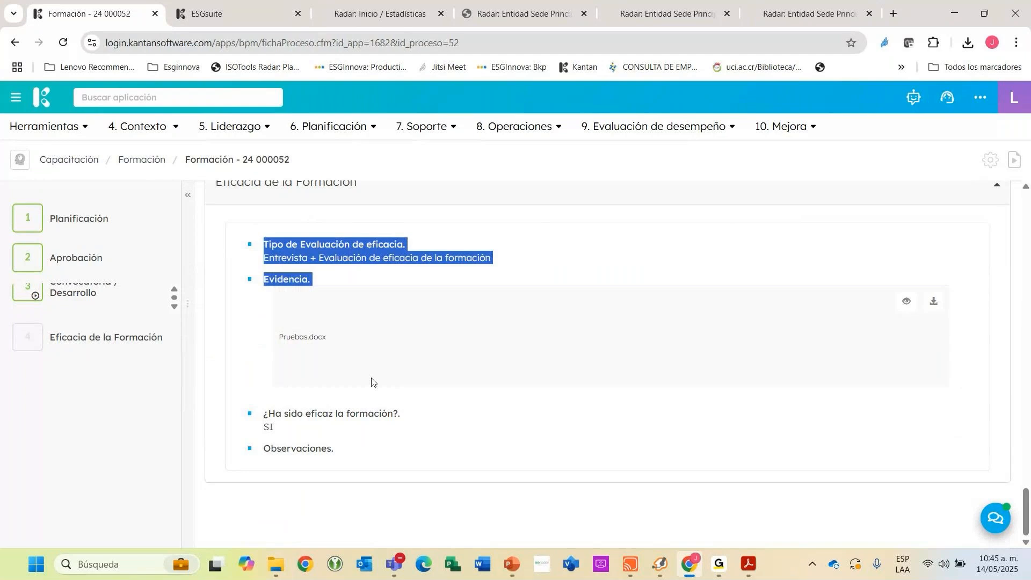
pyautogui.moveTo(24, 298)
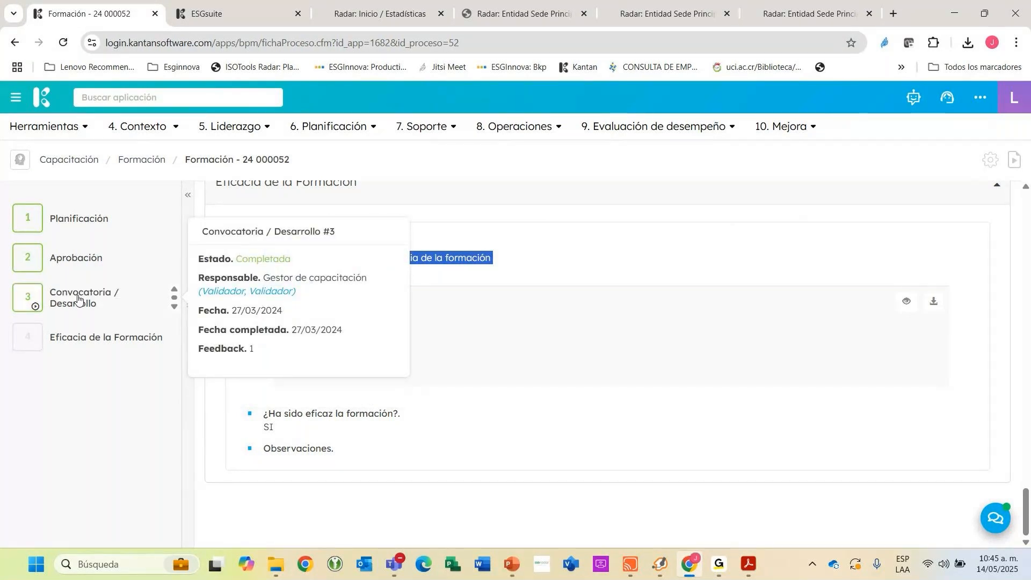
pyautogui.click(660, 273)
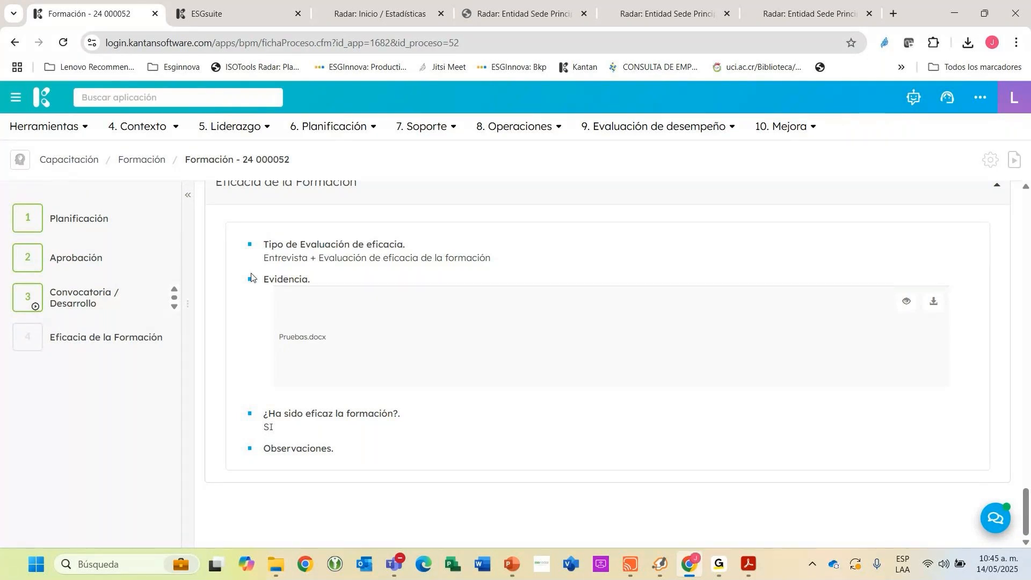
# Open the Vigilancia de salud application and review the scheduled medical examination in record 24 000068.
pyautogui.click(555, 135)
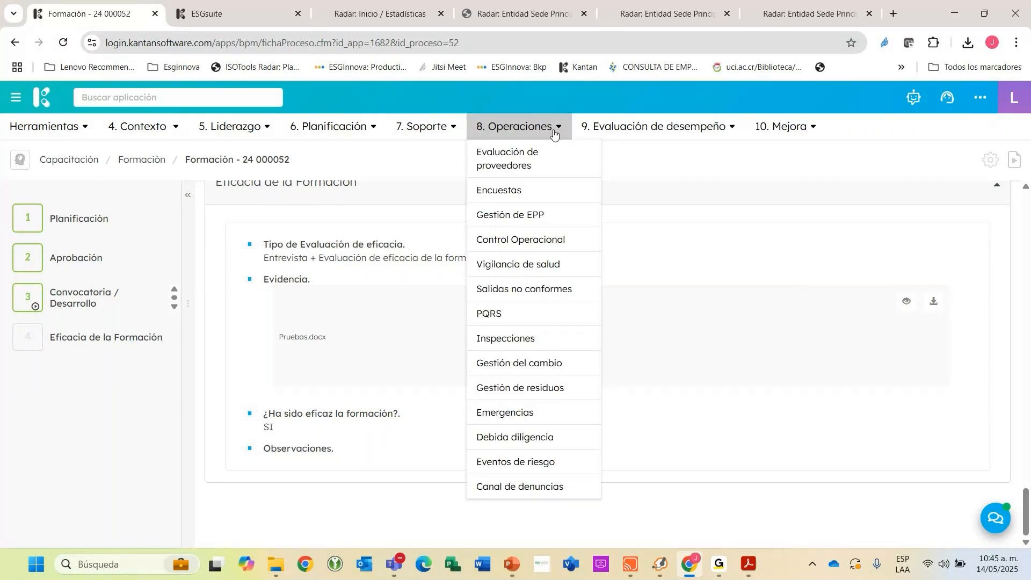
pyautogui.click(521, 269)
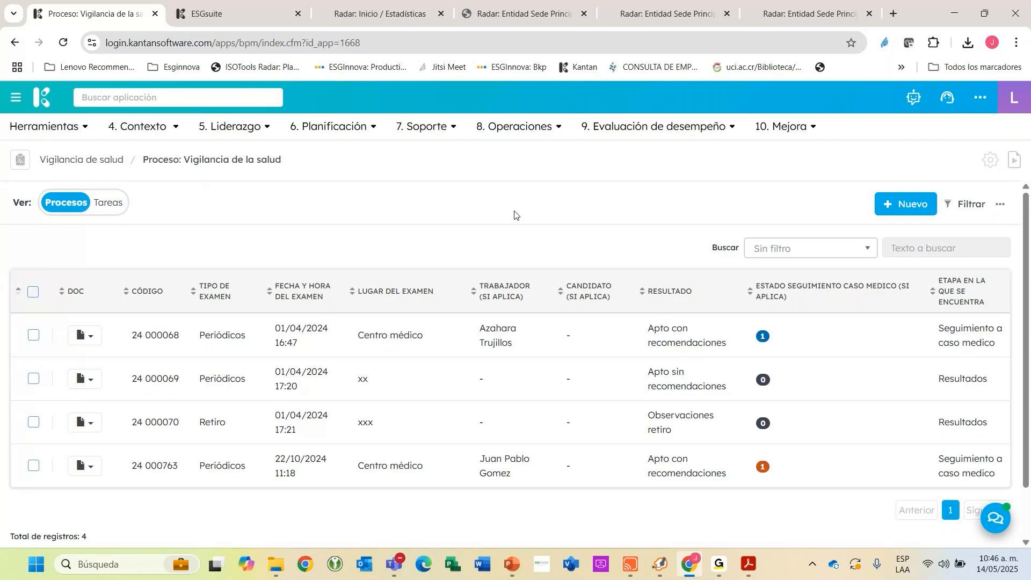
pyautogui.click(486, 337)
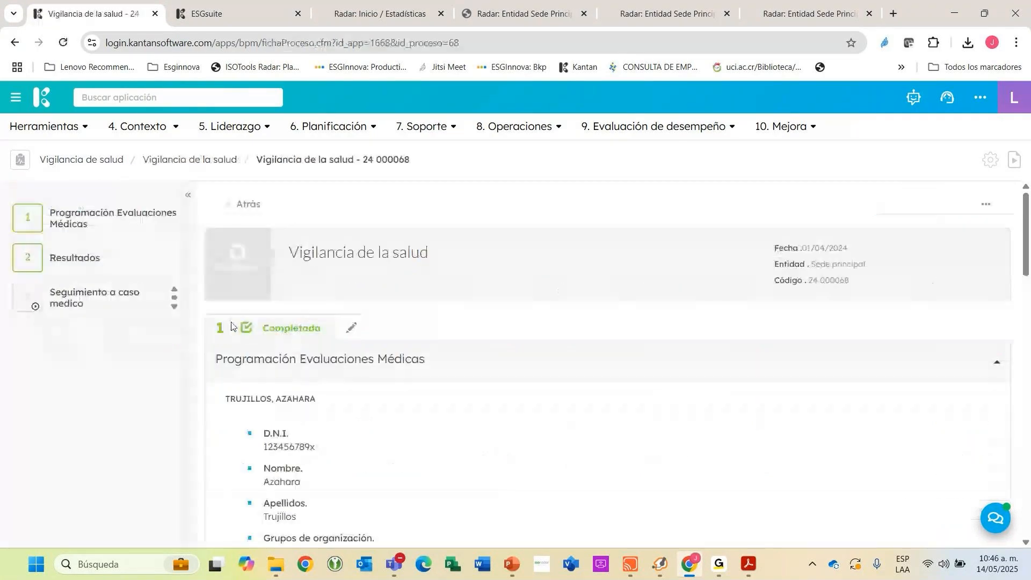
pyautogui.scroll(-6, 281, 367)
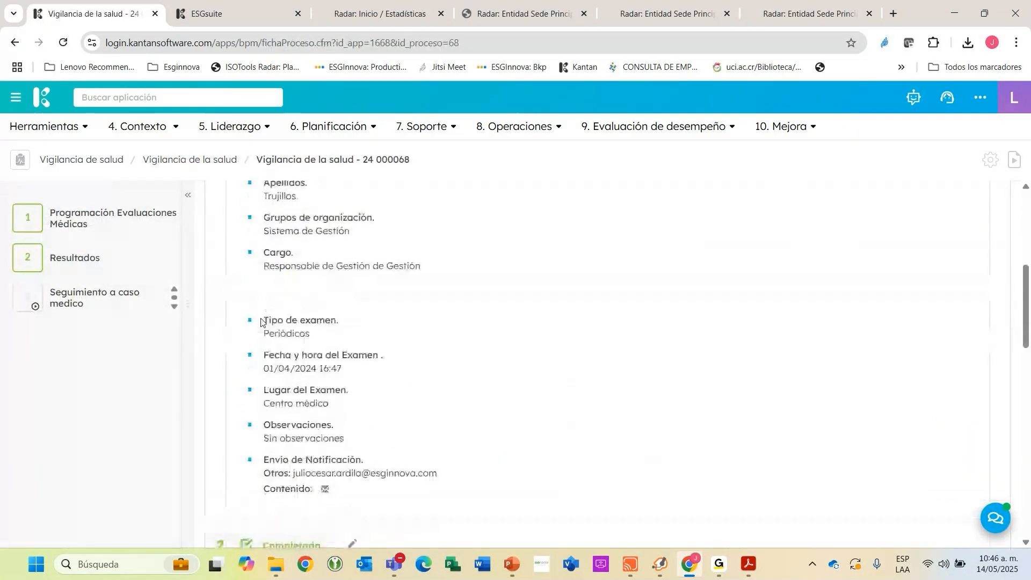
pyautogui.moveTo(134, 267)
pyautogui.scroll(-3, 329, 284)
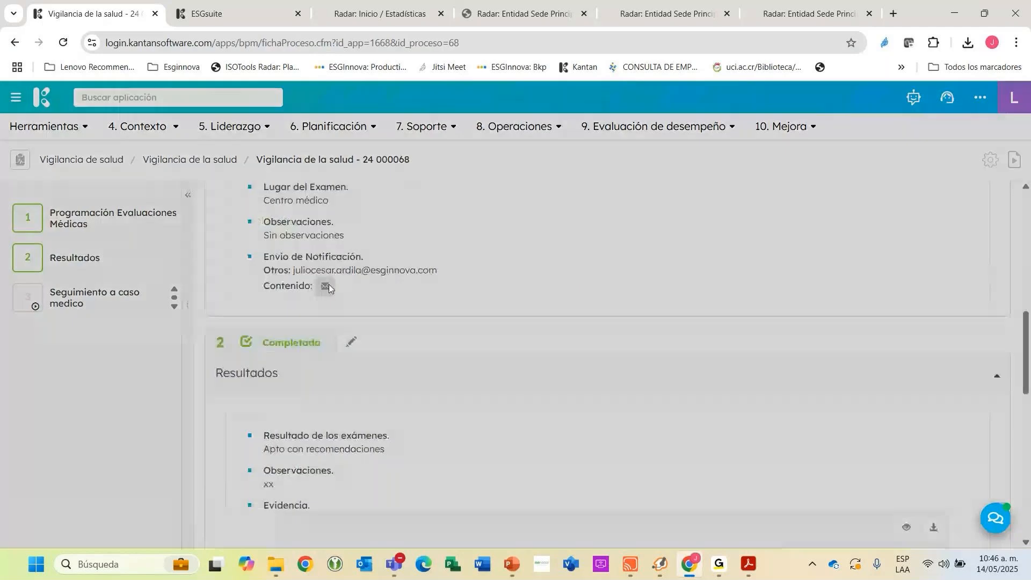
# Preview the content of the medical examination's notification message and close the preview.
pyautogui.click(327, 285)
pyautogui.moveTo(248, 212); pyautogui.dragTo(497, 321)
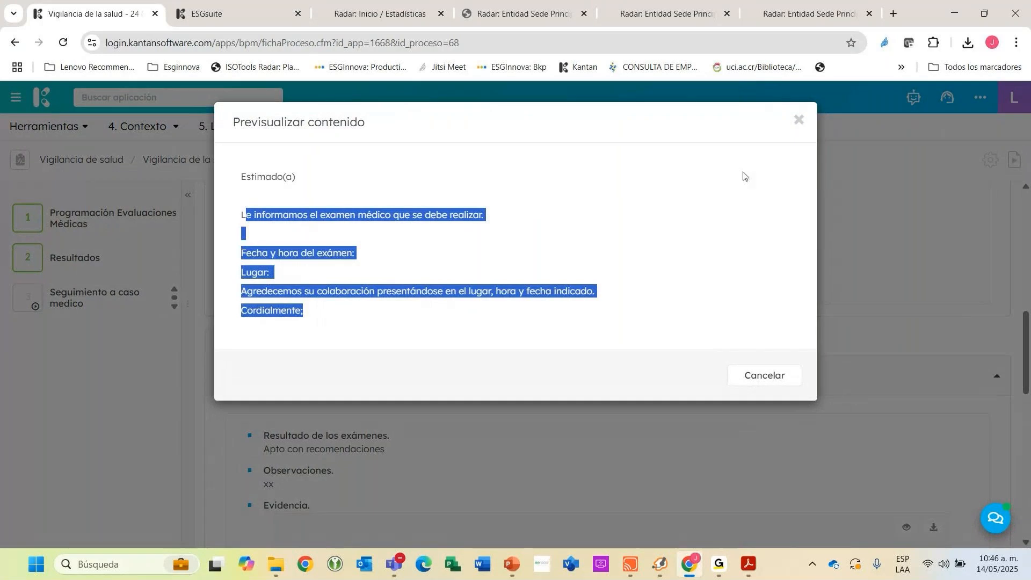
pyautogui.press('Escape')
# Review the record's exam results and its medical case follow-up tasks, and return to the Vigilancia de la salud list.
pyautogui.scroll(-4, 682, 190)
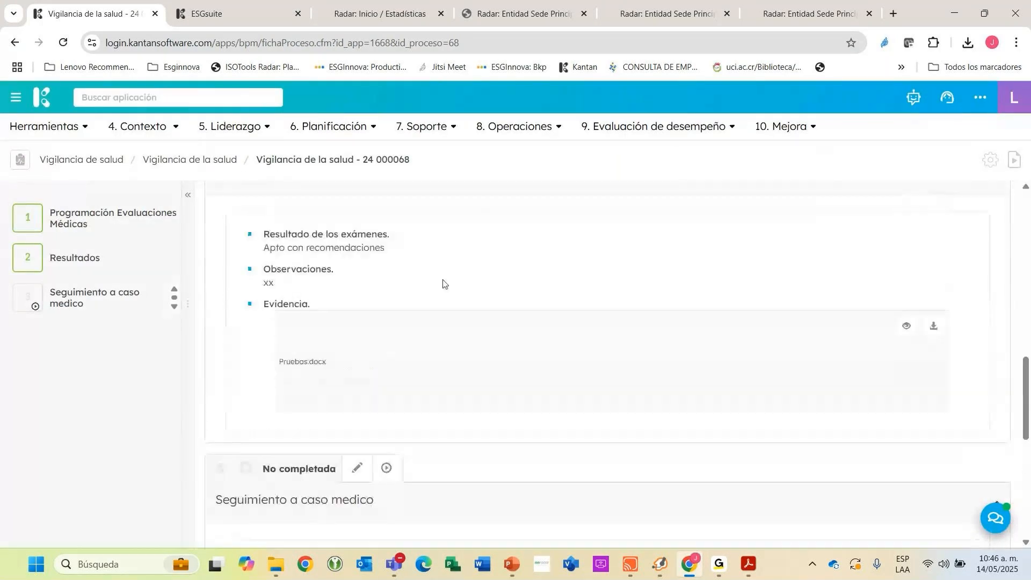
pyautogui.moveTo(268, 368); pyautogui.dragTo(281, 360)
pyautogui.scroll(-8, 285, 365)
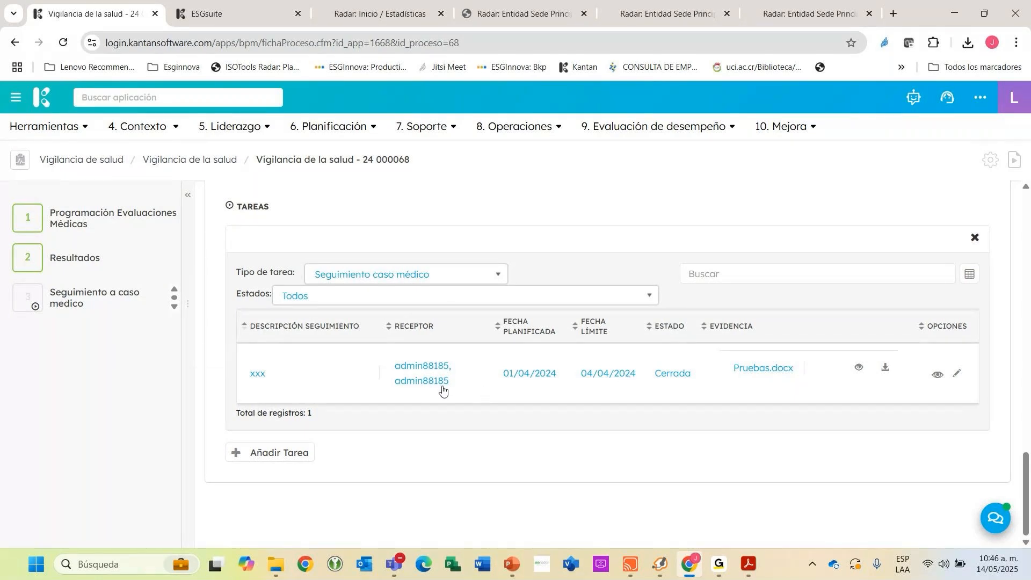
pyautogui.scroll(1, 468, 334)
pyautogui.scroll(3, 481, 335)
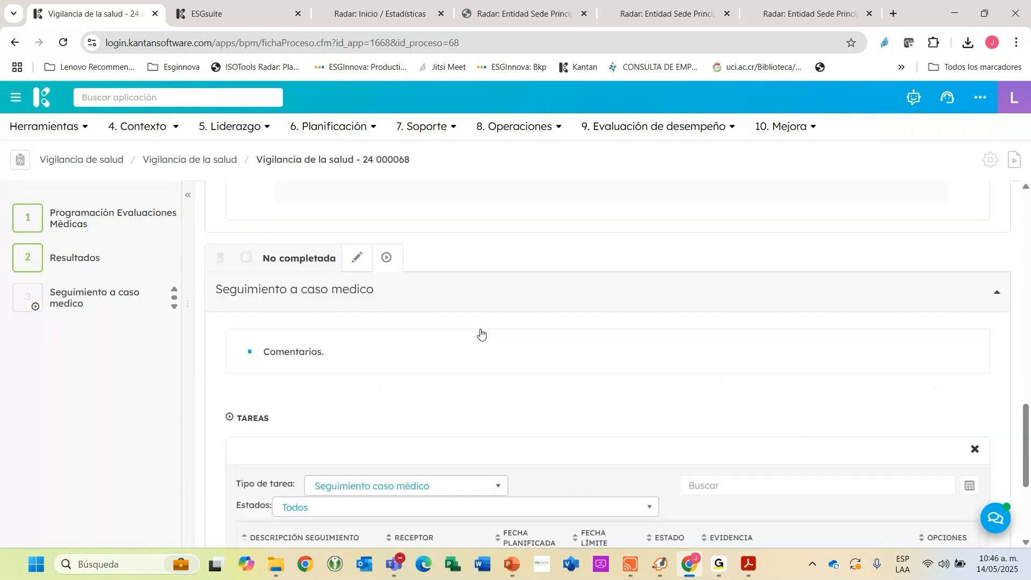
pyautogui.scroll(12, 481, 334)
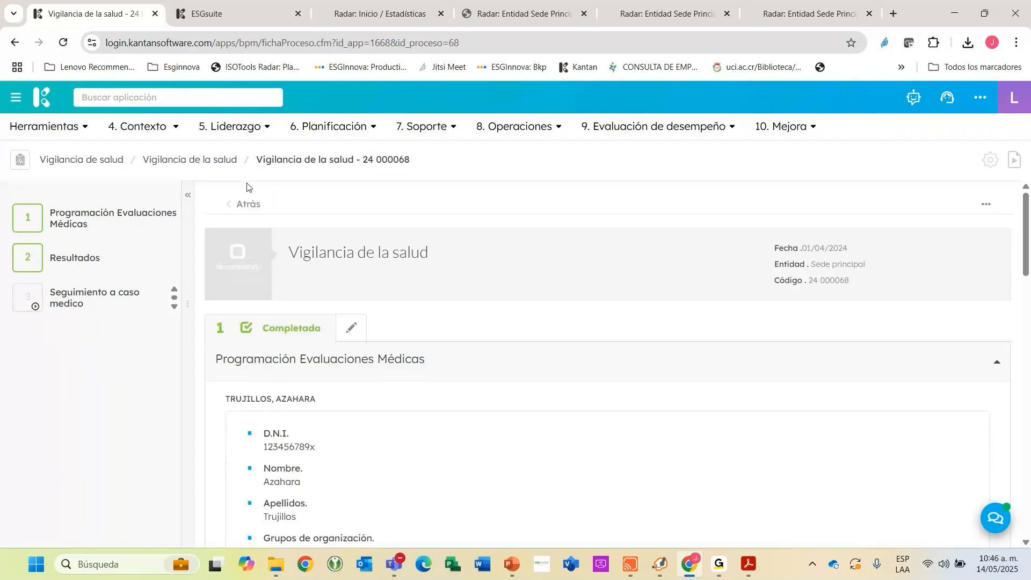
pyautogui.click(521, 294)
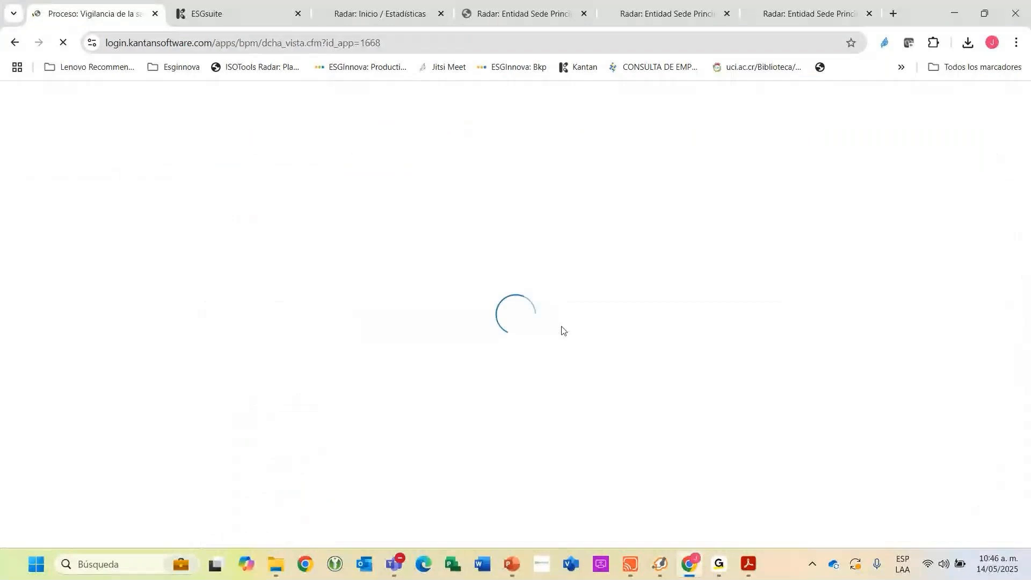
pyautogui.click(503, 134)
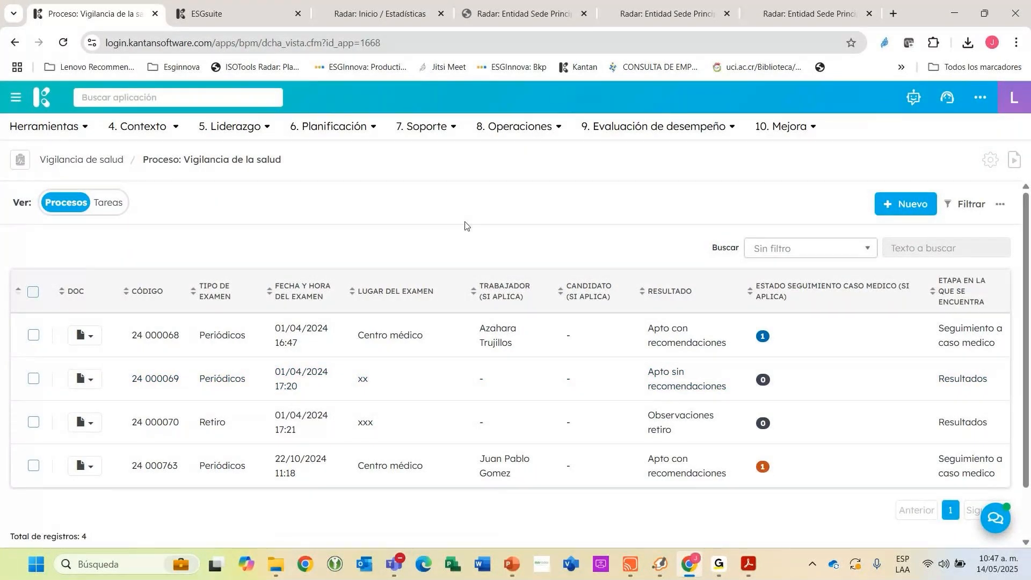
pyautogui.click(505, 130)
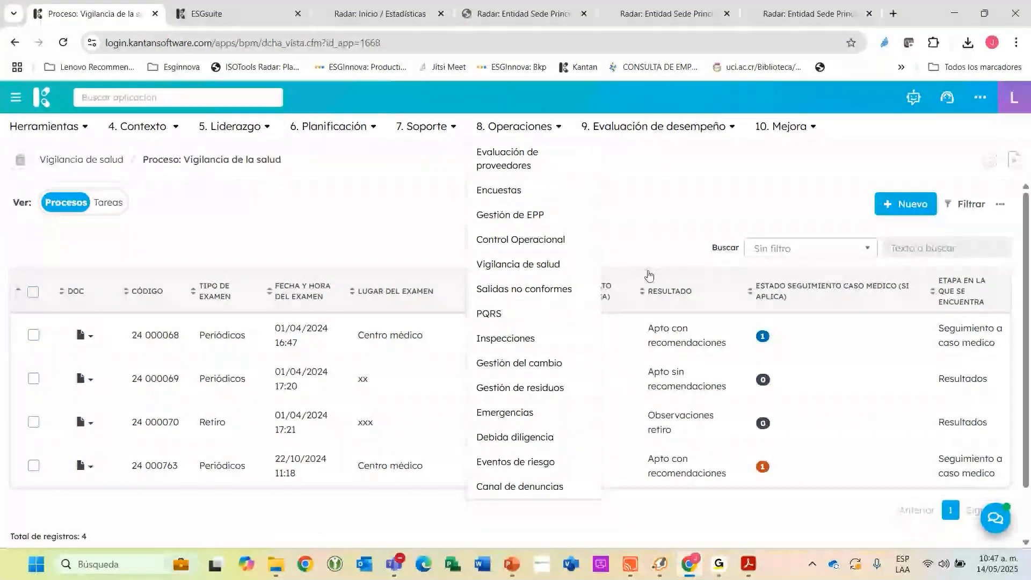
pyautogui.click(534, 129)
pyautogui.doubleClick(520, 127)
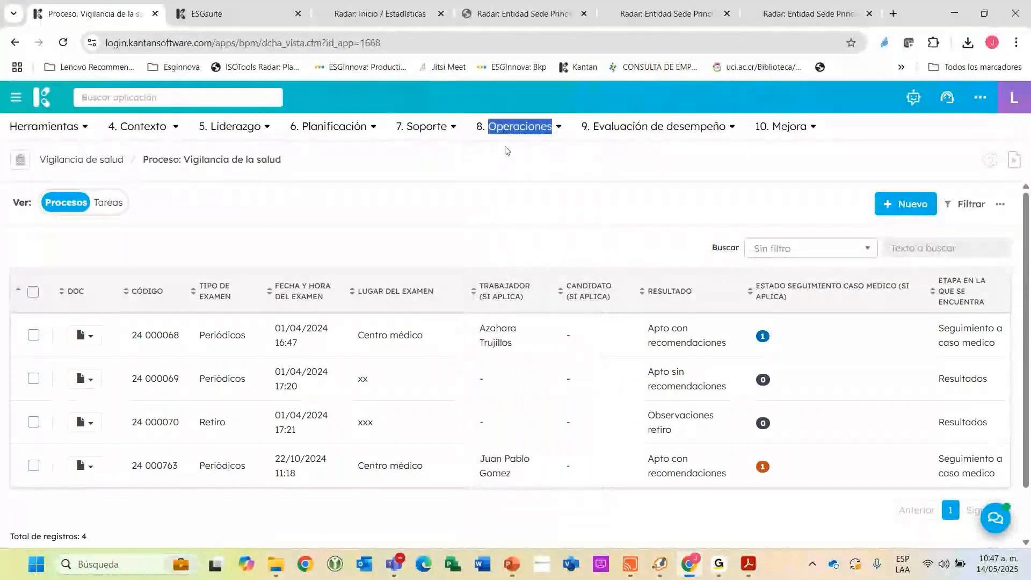